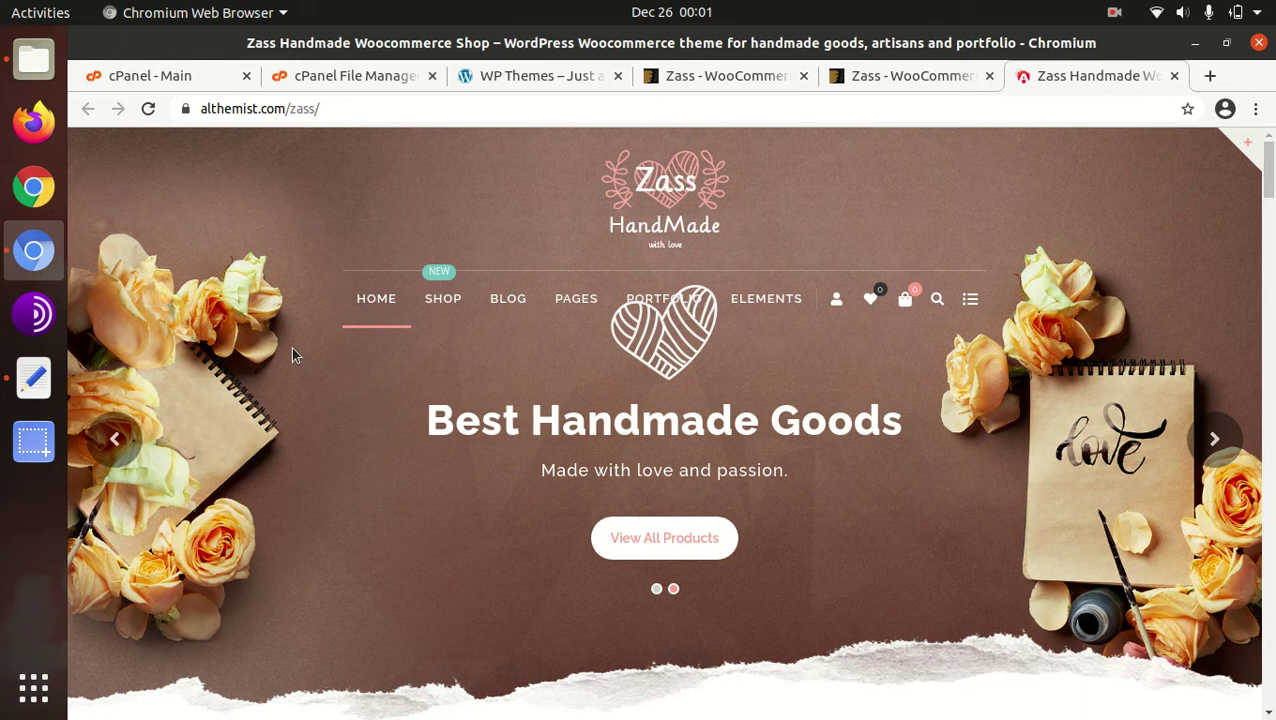
# Switch to the Zass WooCommerce ThemeForest item page and highlight the theme's title
pyautogui.scroll(-5, 483, 388)
pyautogui.scroll(-3, 469, 388)
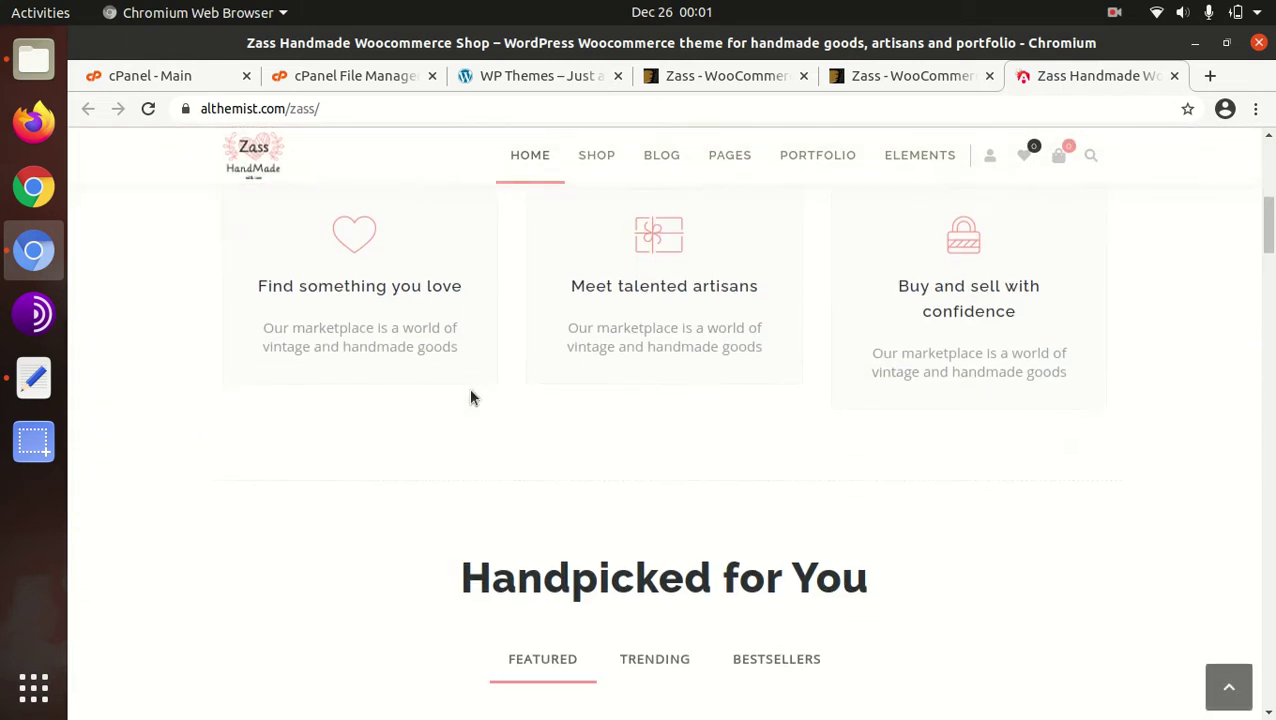
pyautogui.scroll(8, 469, 388)
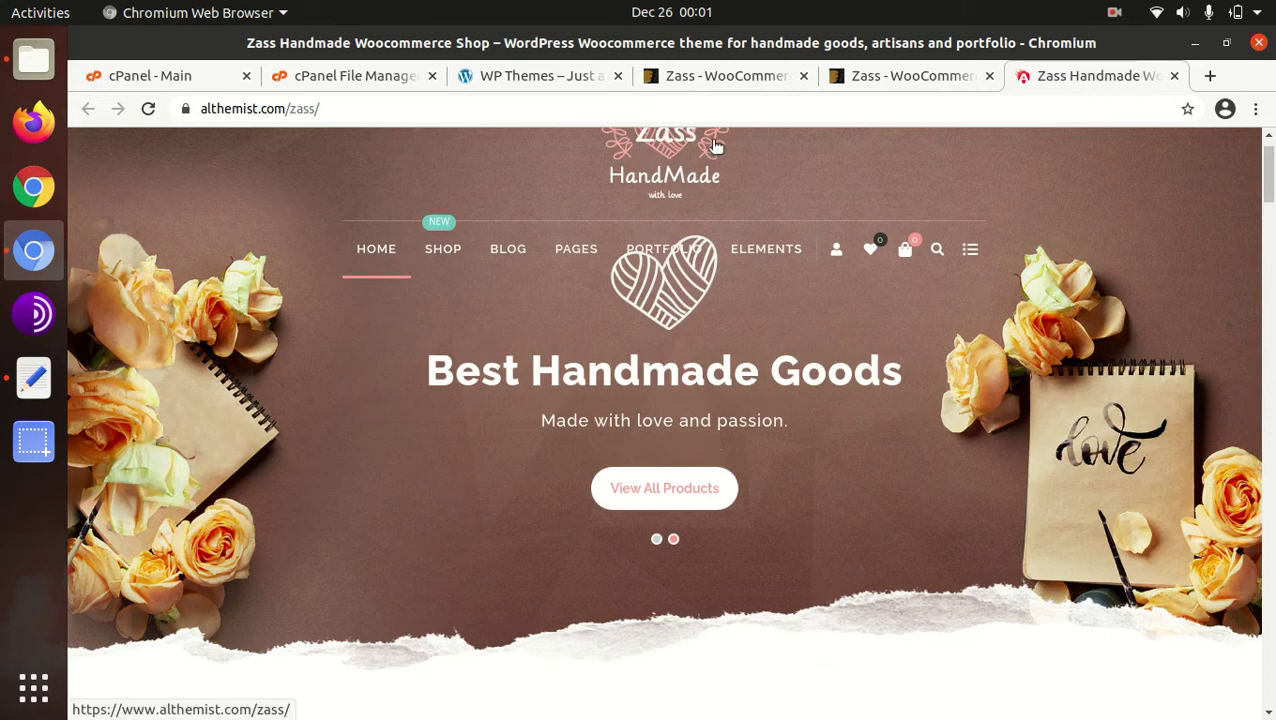
pyautogui.scroll(1, 448, 358)
pyautogui.moveTo(376, 329)
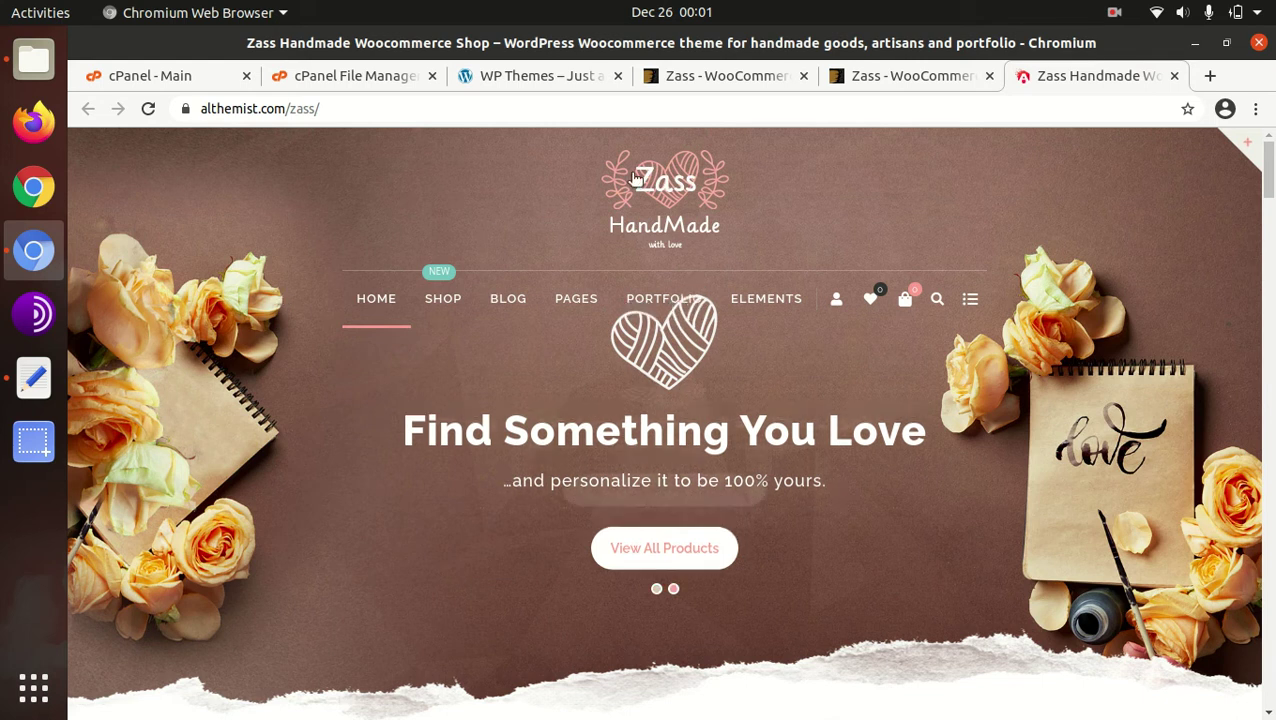
pyautogui.click(686, 80)
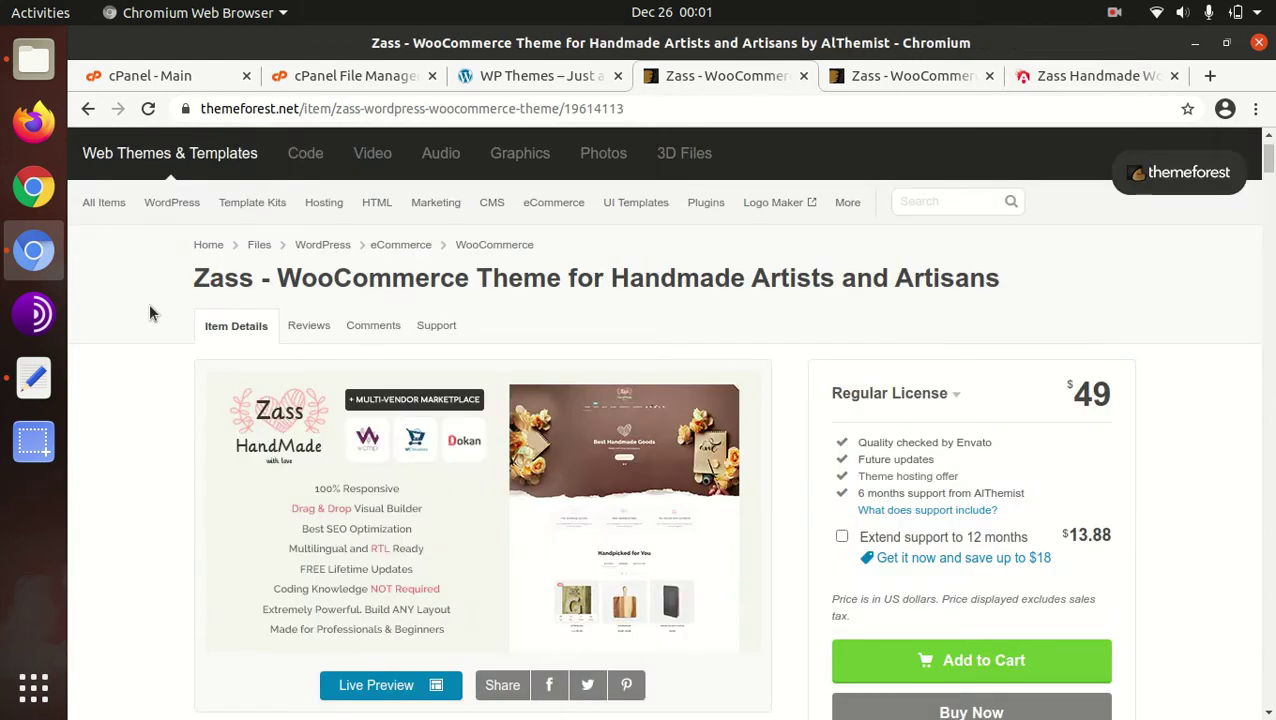
pyautogui.moveTo(192, 279); pyautogui.dragTo(1012, 288)
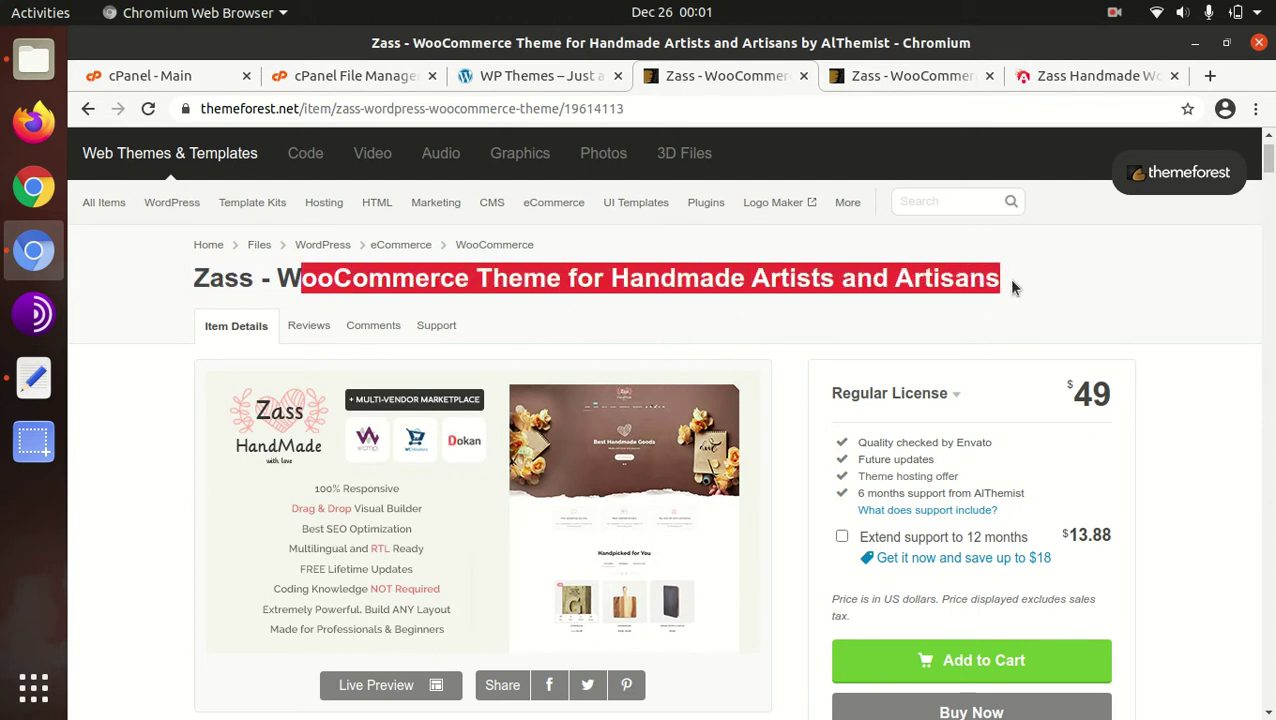
# Scroll through the features, sales, rating and compatibility details down to the Quick View section
pyautogui.scroll(-5, 960, 330)
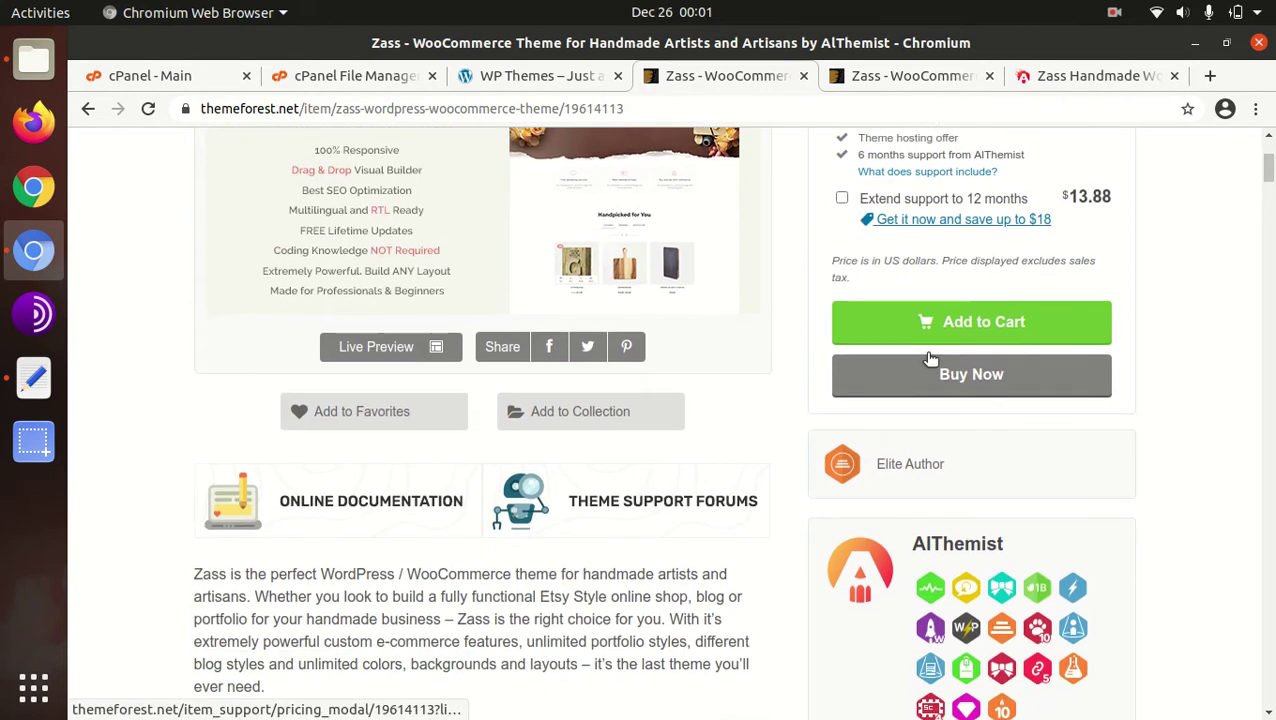
pyautogui.scroll(-3, 590, 405)
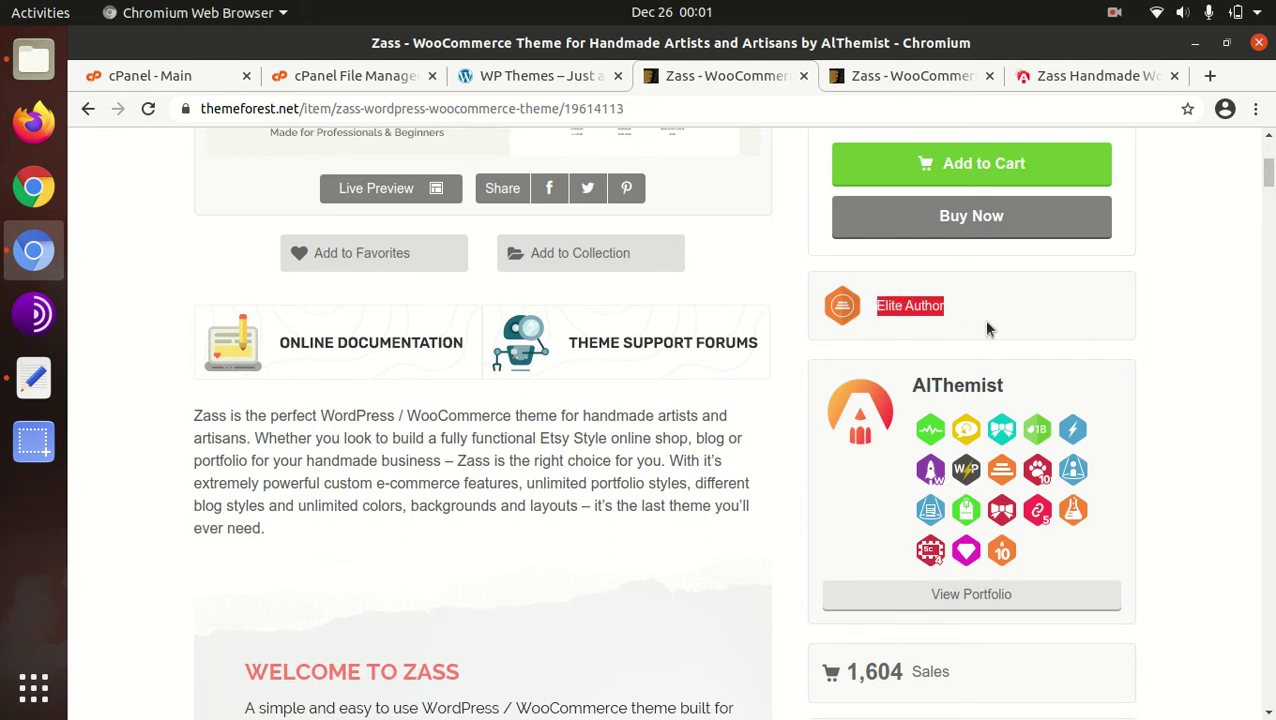
pyautogui.scroll(-4, 987, 328)
pyautogui.scroll(-1, 1050, 508)
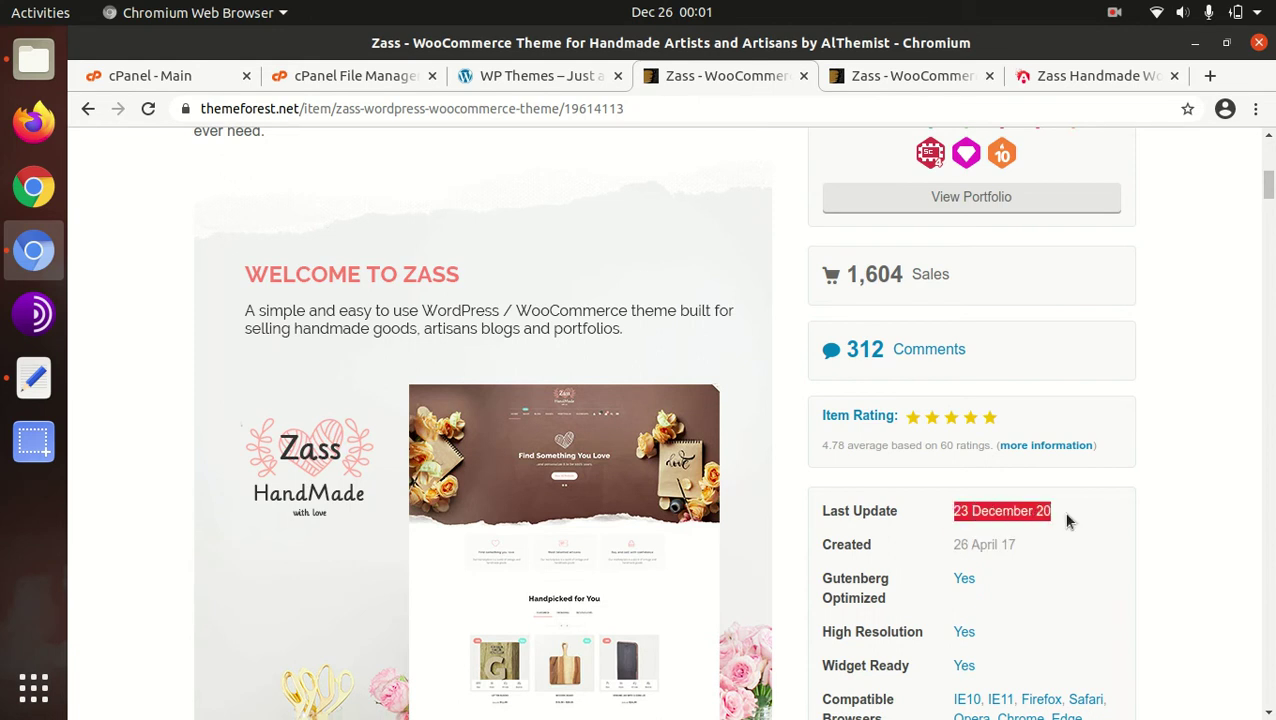
pyautogui.scroll(-10, 617, 490)
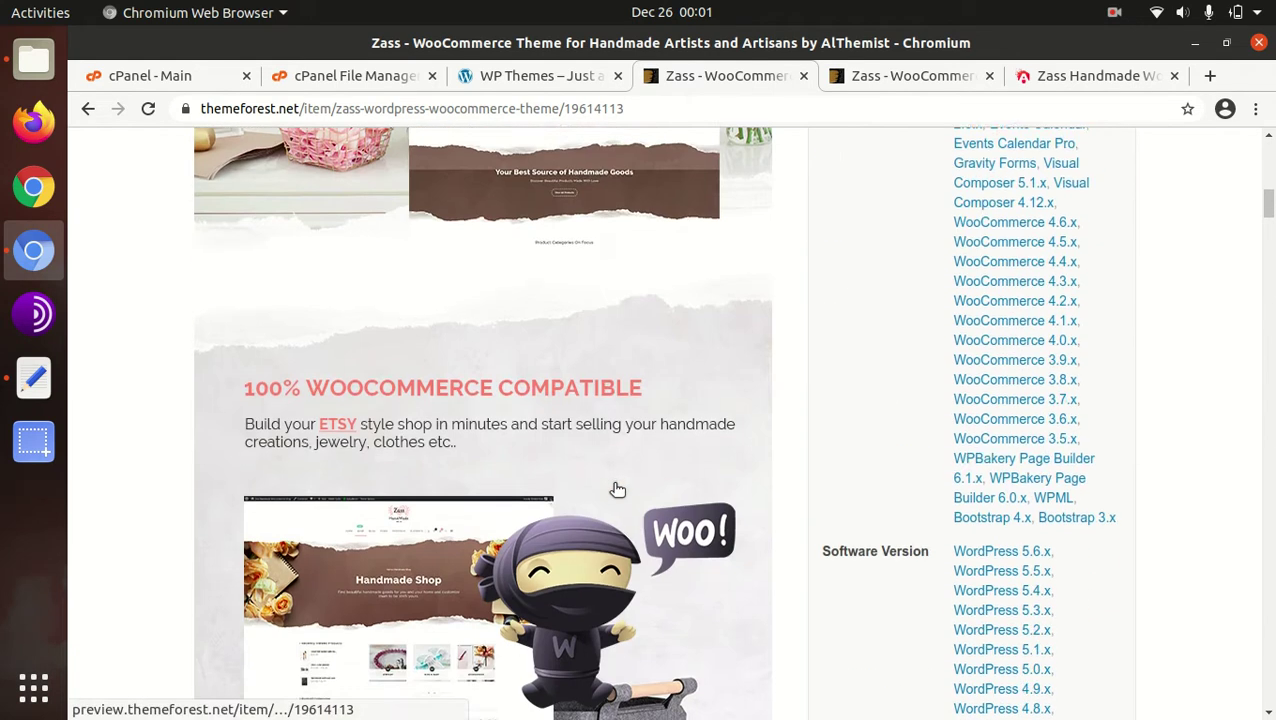
pyautogui.scroll(15, 617, 490)
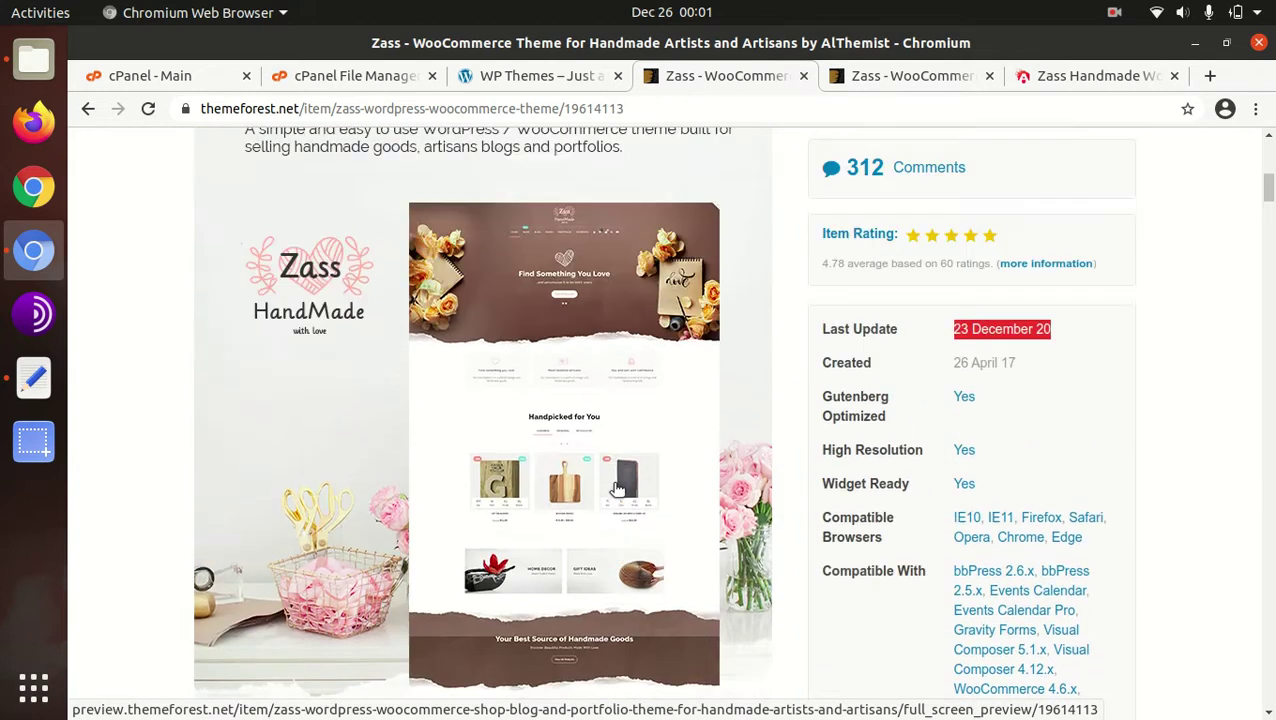
pyautogui.scroll(-5, 613, 485)
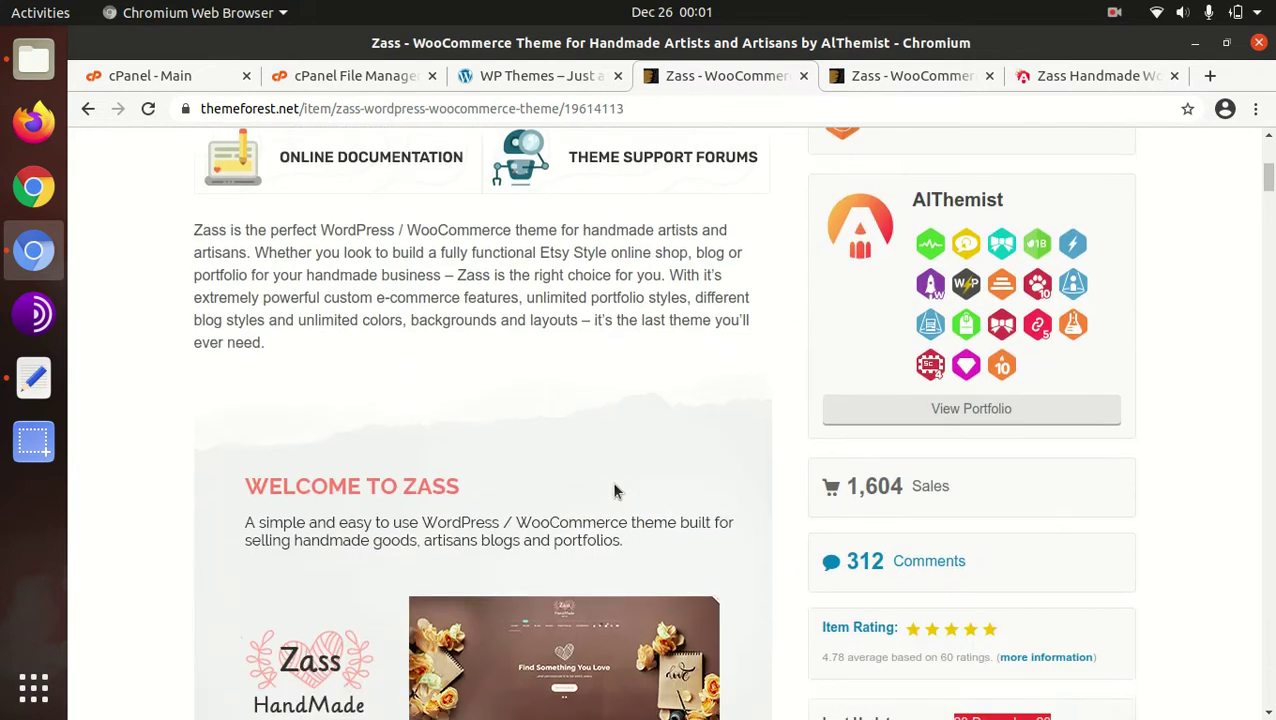
pyautogui.scroll(-2, 478, 425)
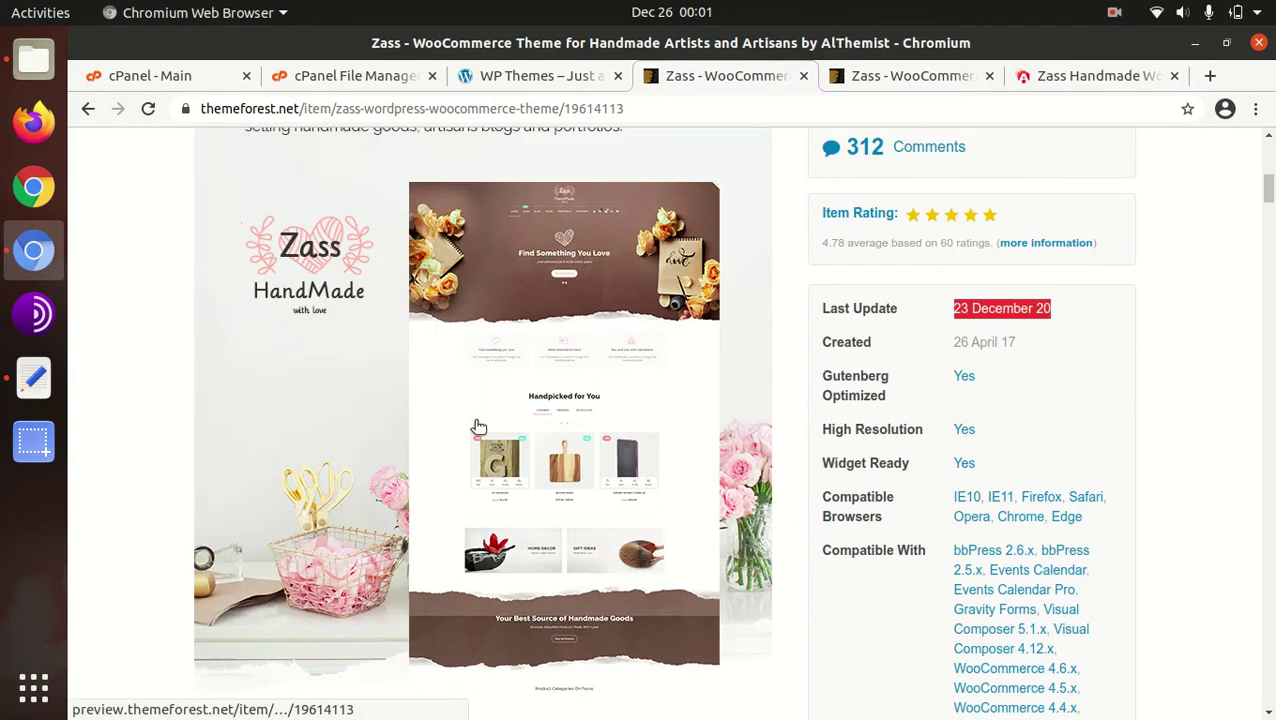
pyautogui.scroll(-2, 478, 425)
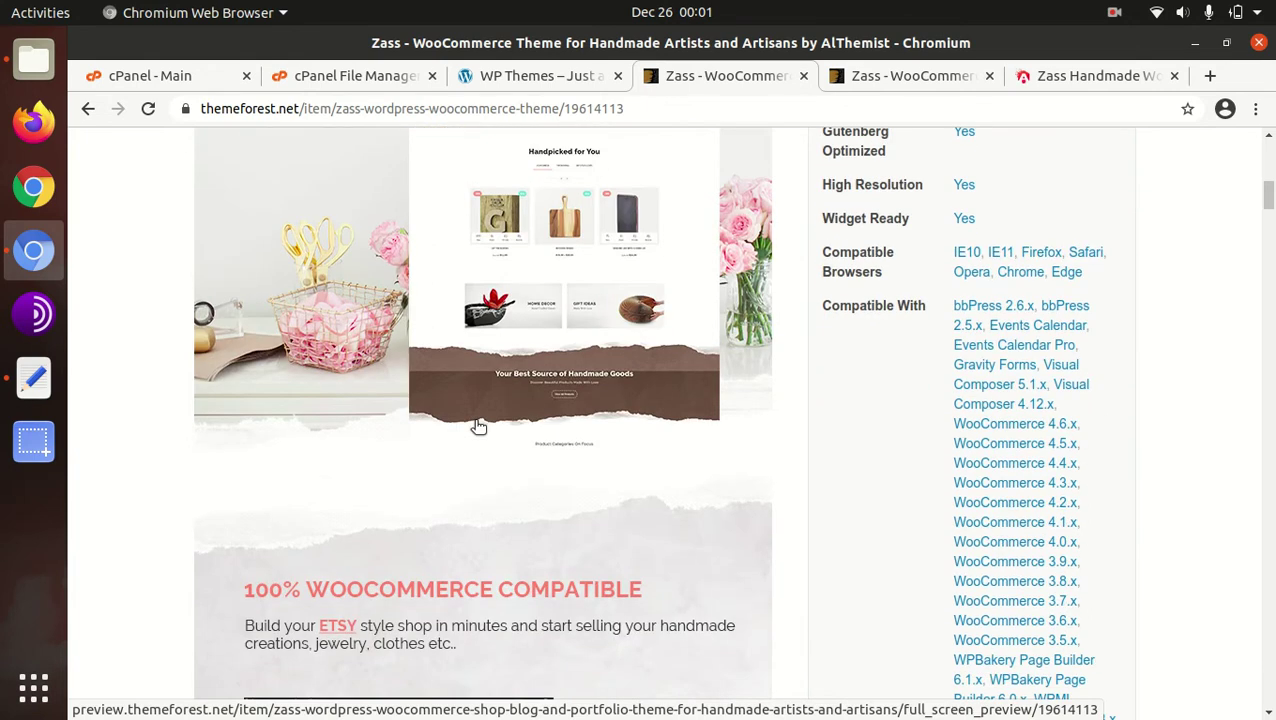
pyautogui.scroll(-3, 478, 425)
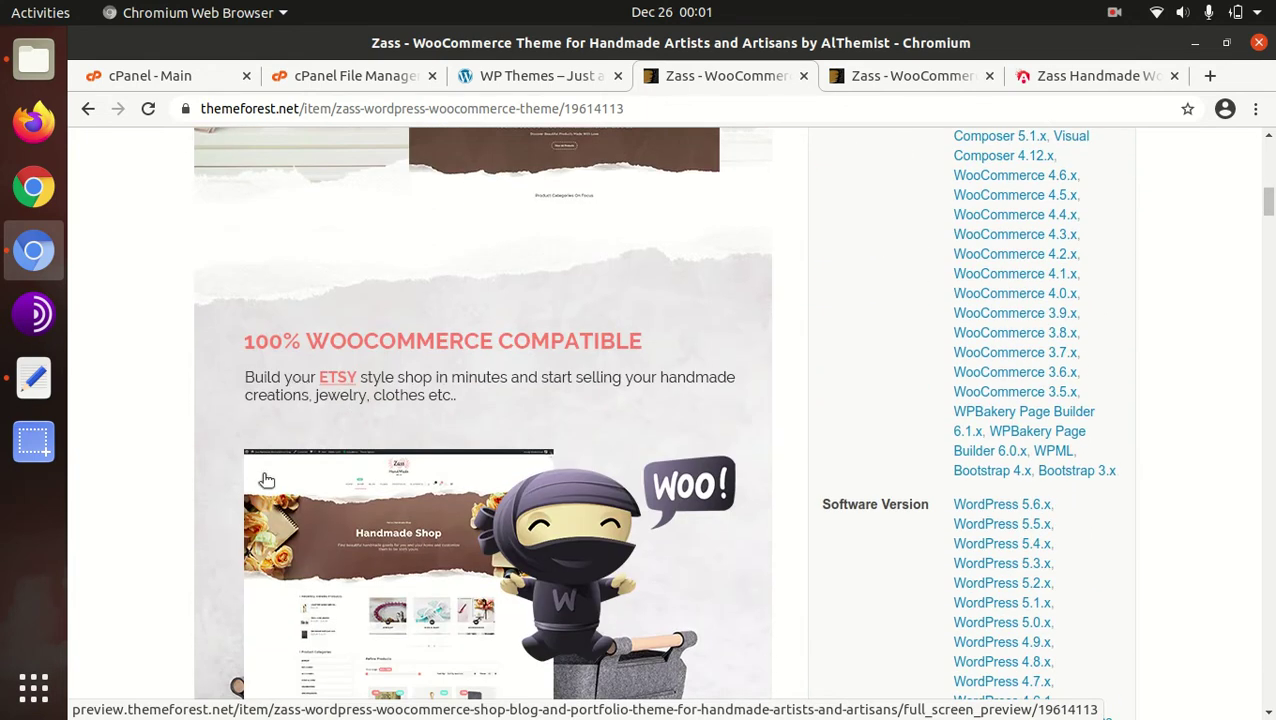
pyautogui.scroll(-5, 266, 481)
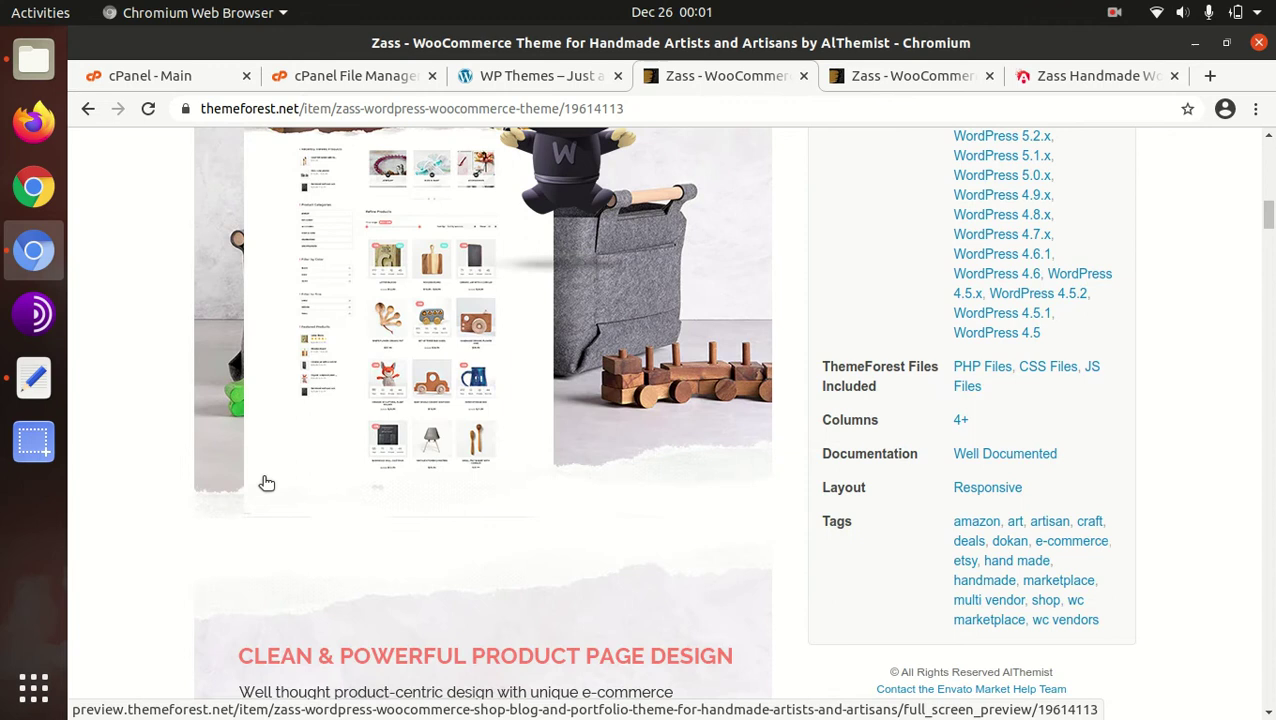
pyautogui.scroll(5, 171, 498)
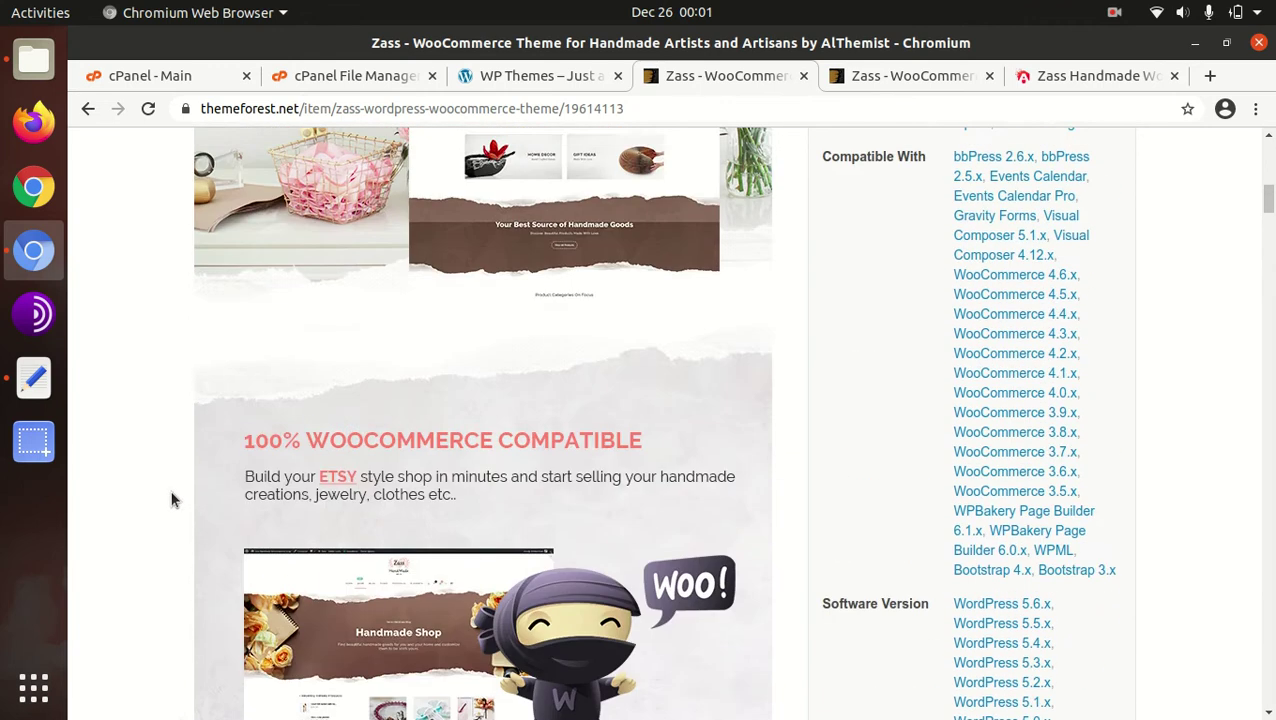
pyautogui.scroll(3, 171, 498)
pyautogui.scroll(2, 171, 498)
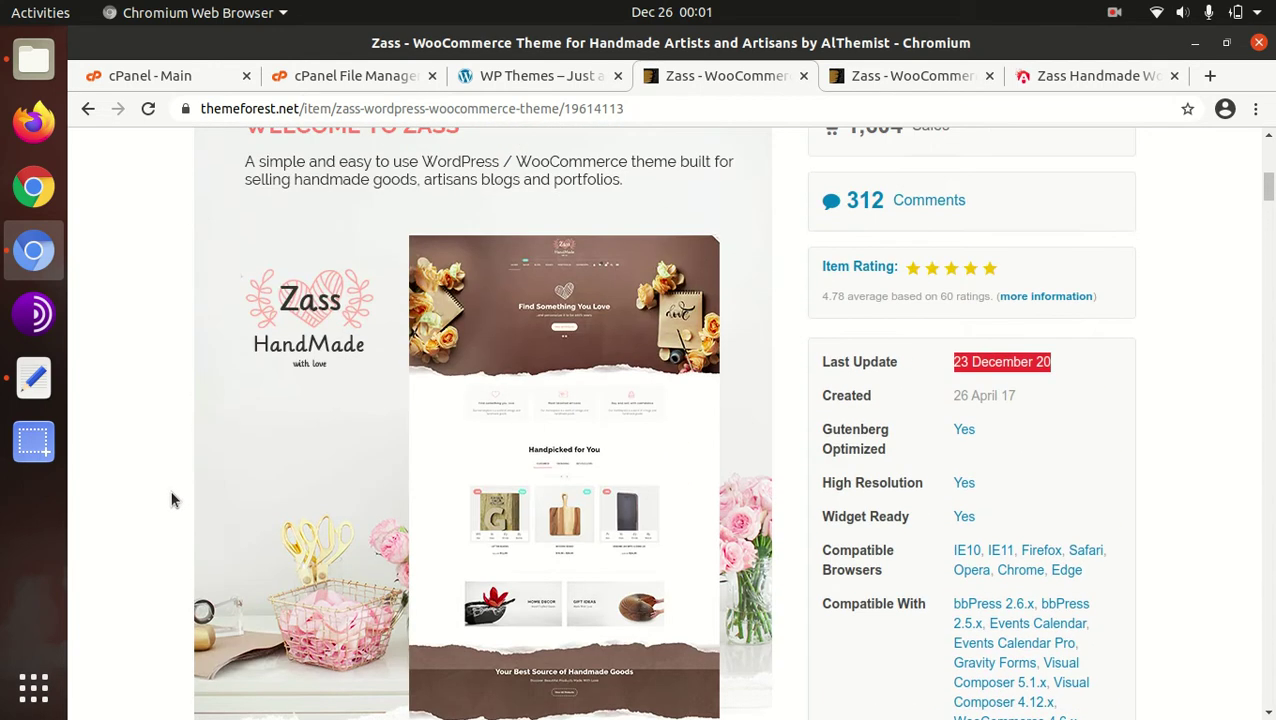
pyautogui.scroll(-6, 171, 498)
pyautogui.scroll(-7, 171, 498)
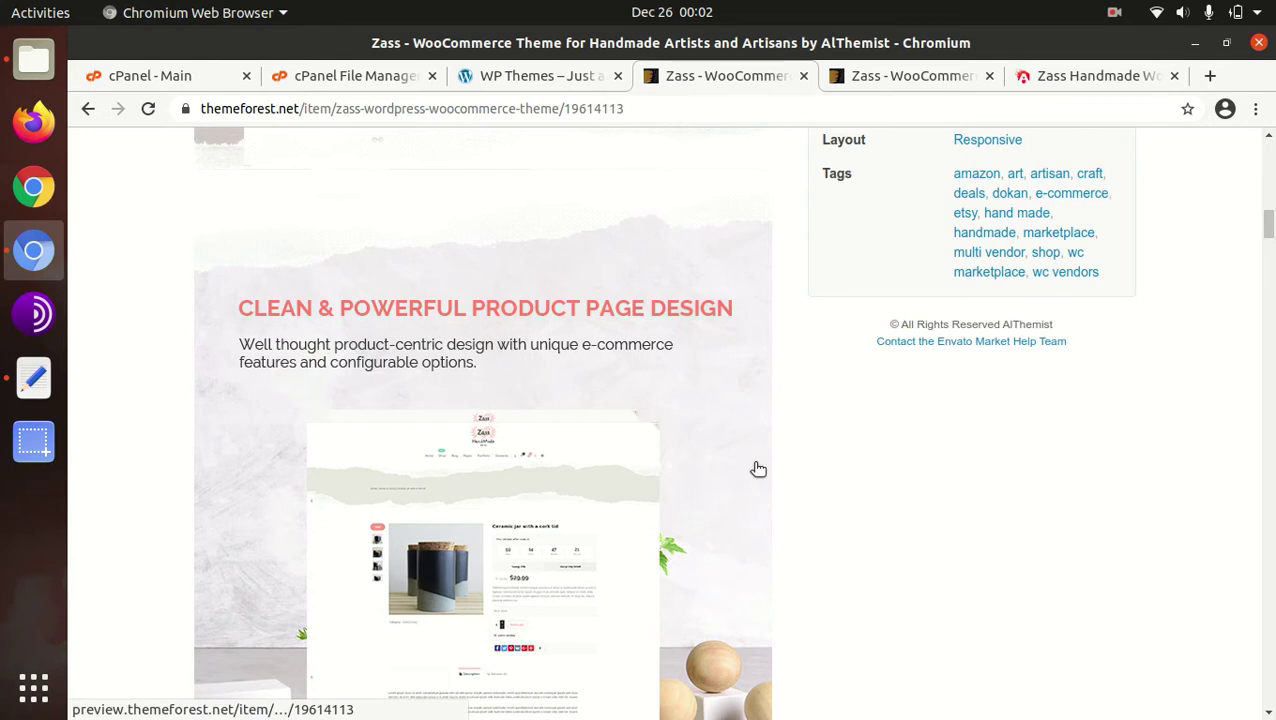
pyautogui.scroll(-8, 758, 469)
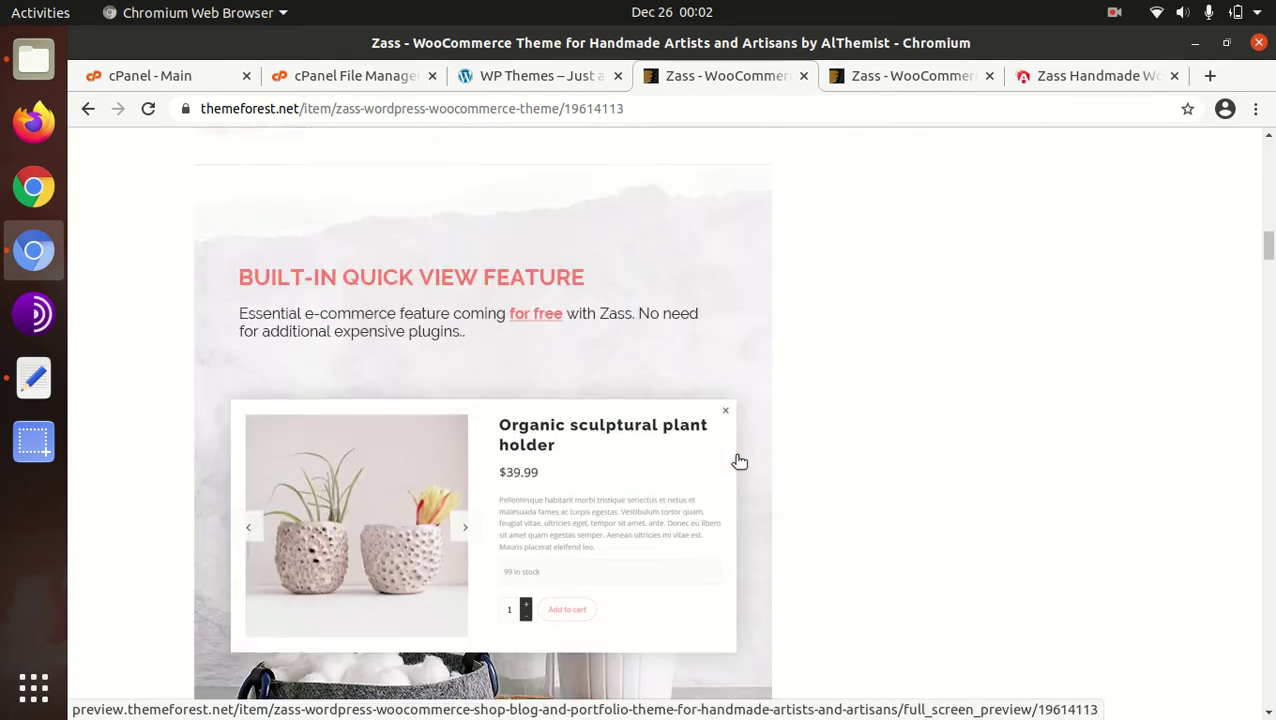
pyautogui.scroll(-2, 738, 460)
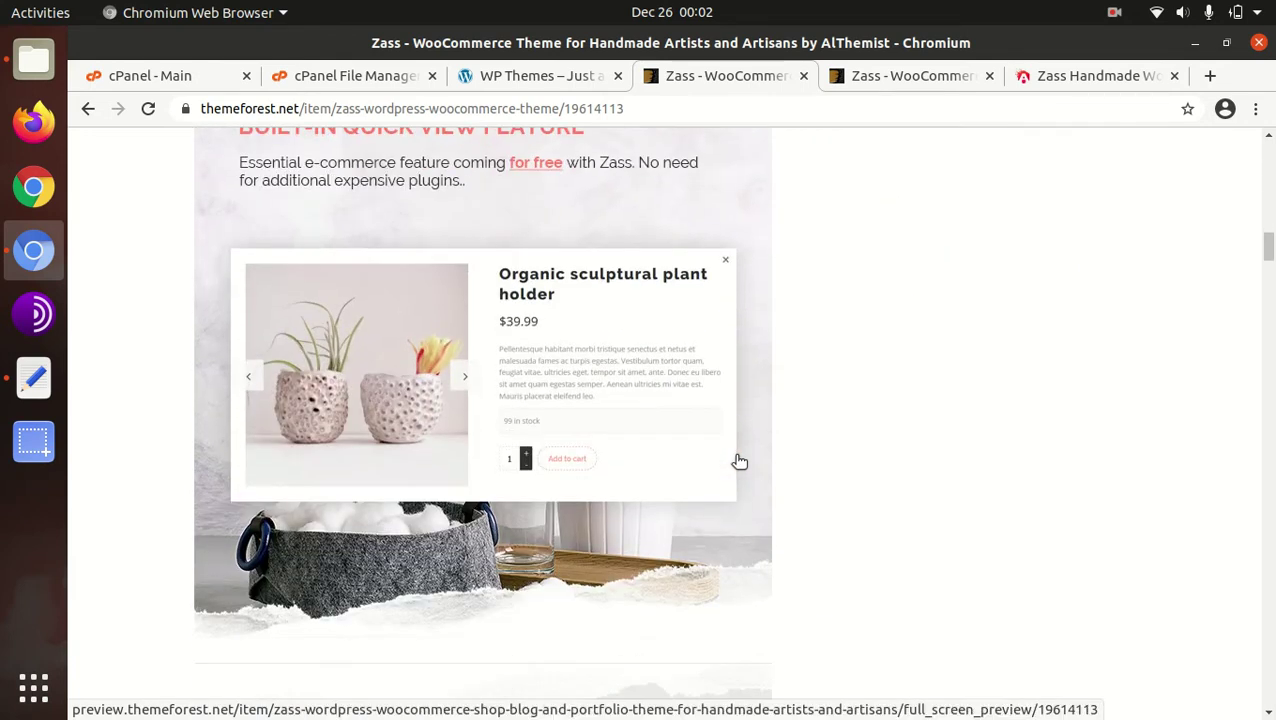
# Open the Zass live preview and browse the Main Home, Left Header, Portfolio, Banners and Personal demos
pyautogui.click(906, 80)
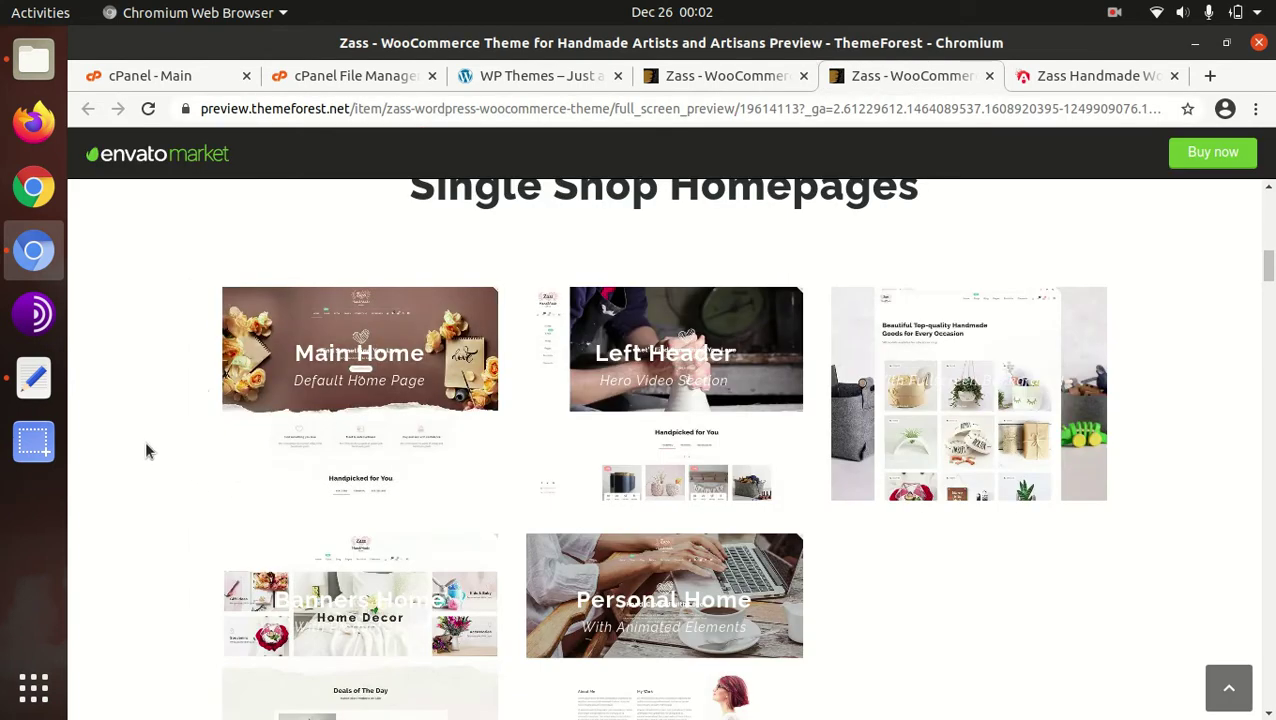
pyautogui.scroll(2, 520, 390)
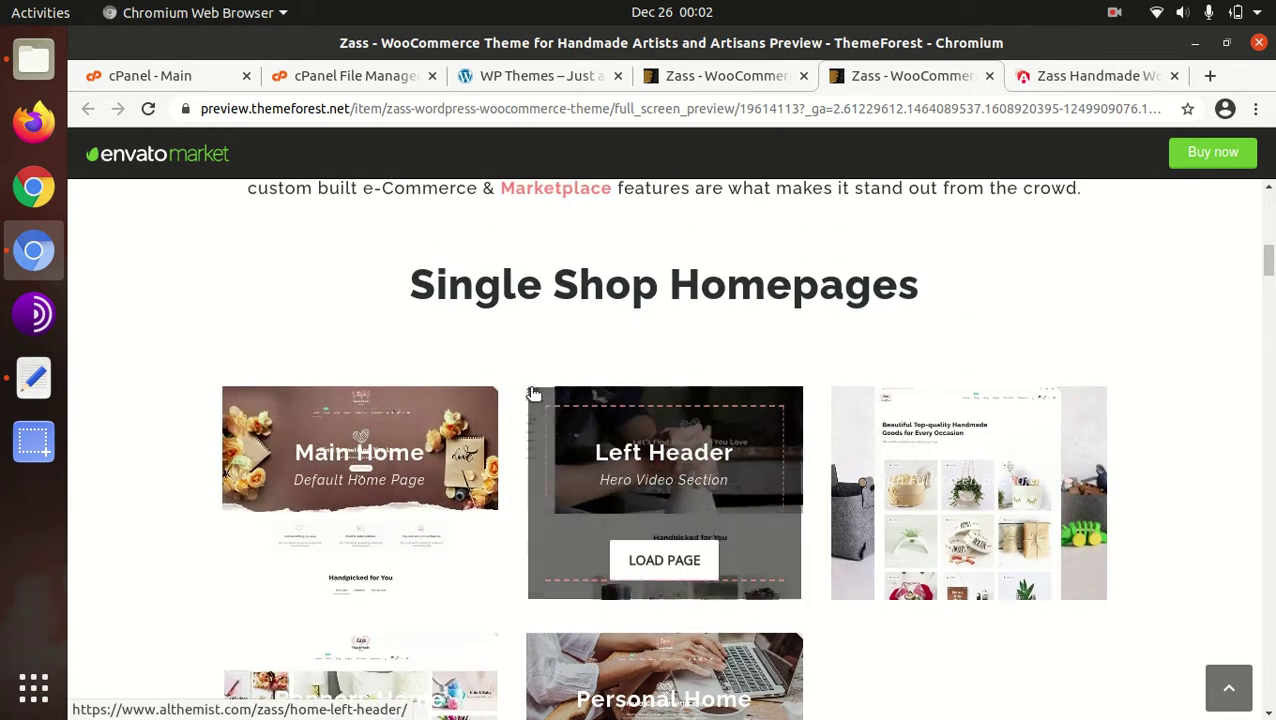
pyautogui.scroll(3, 508, 392)
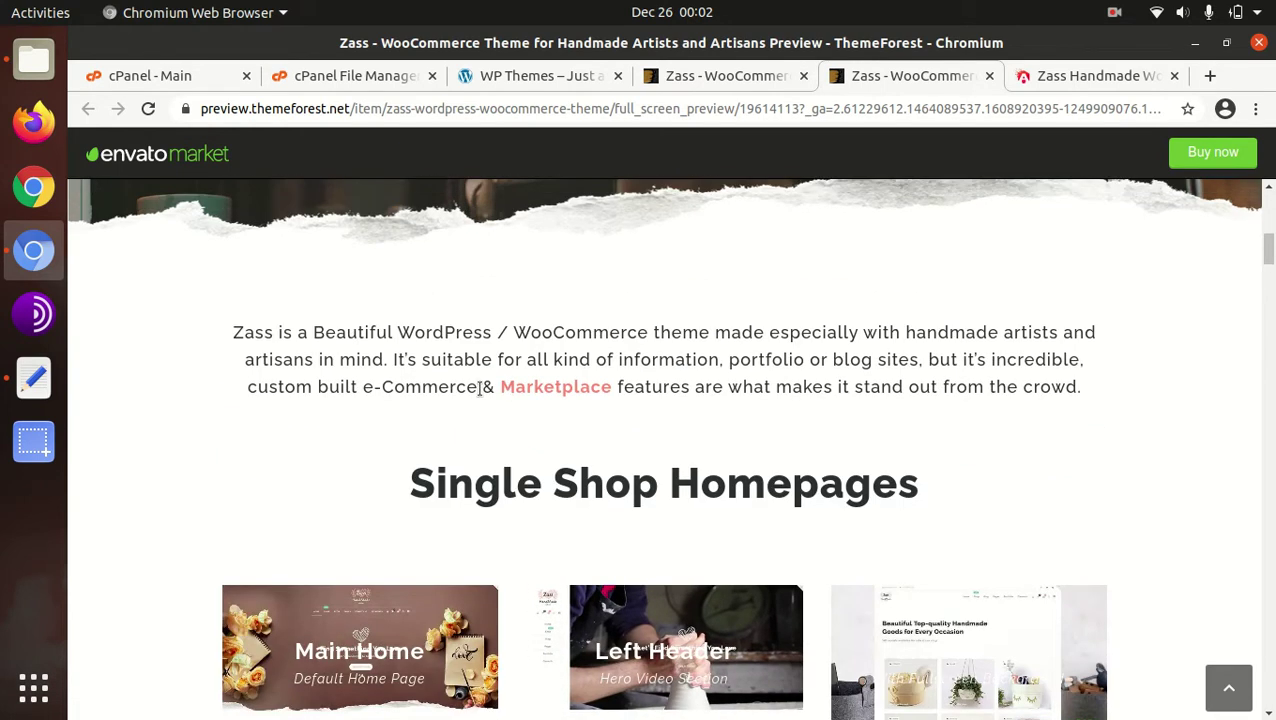
pyautogui.scroll(-4, 282, 436)
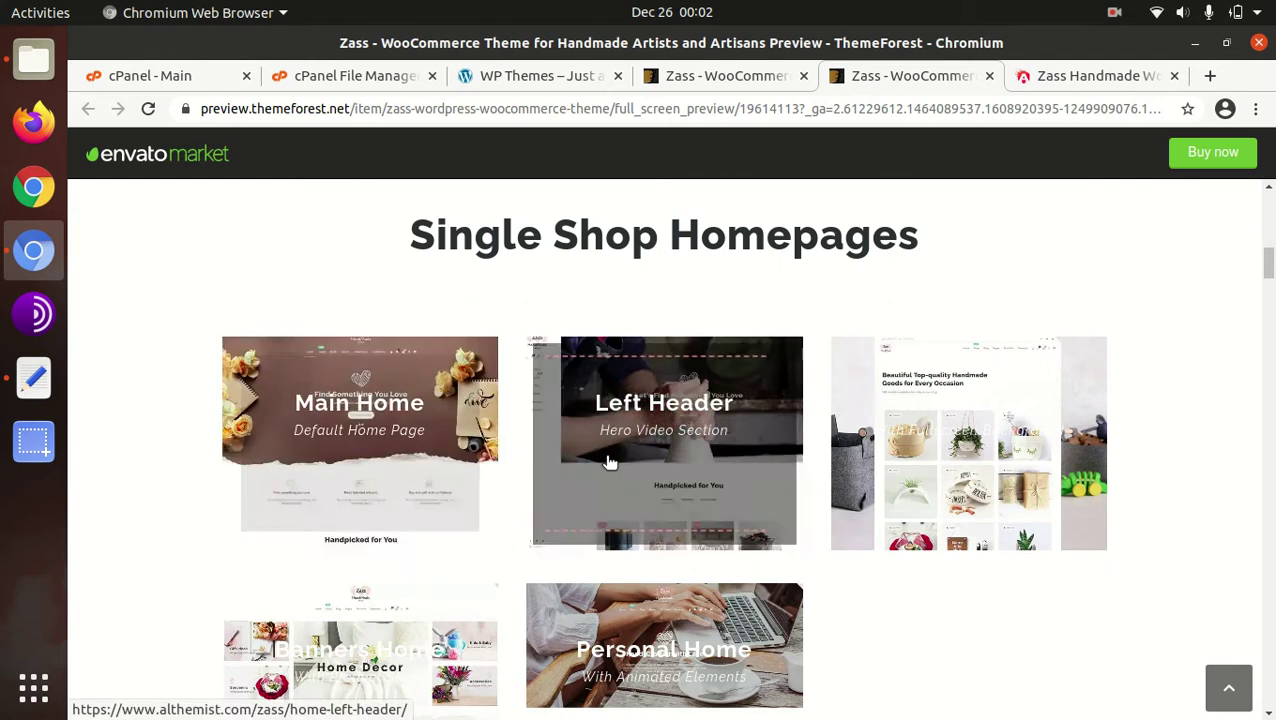
pyautogui.scroll(-3, 1025, 452)
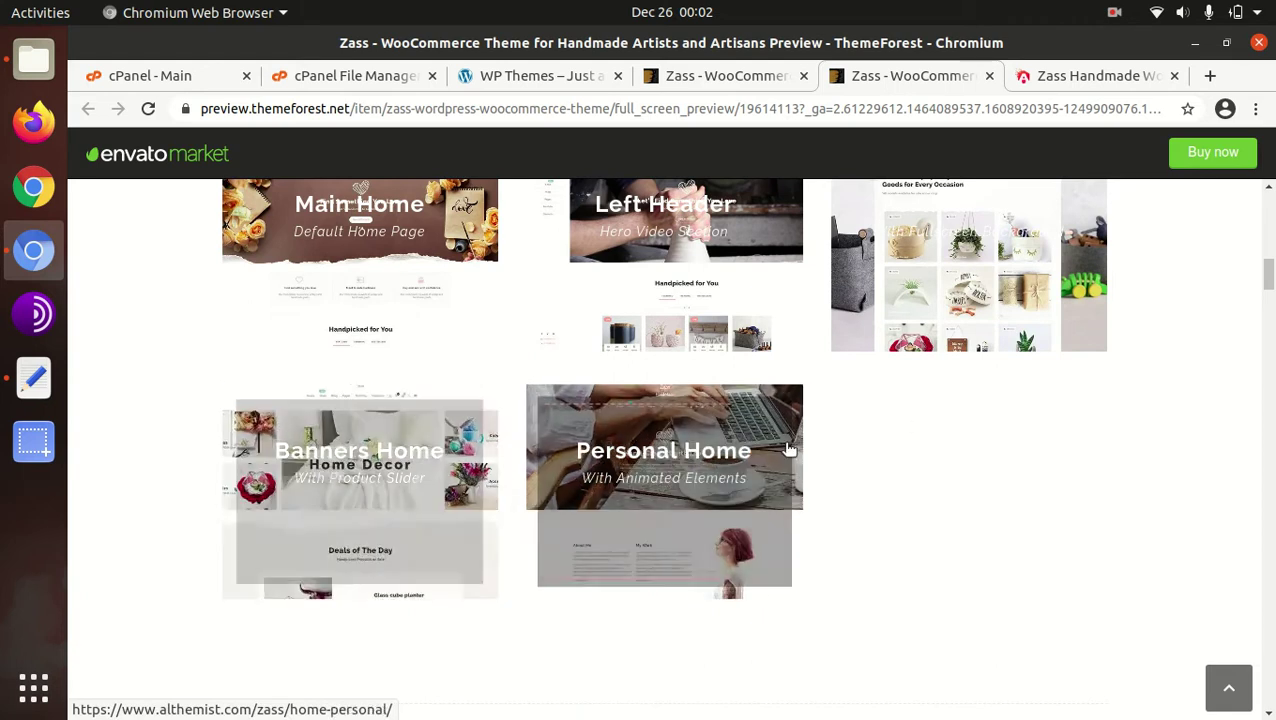
pyautogui.scroll(3, 806, 421)
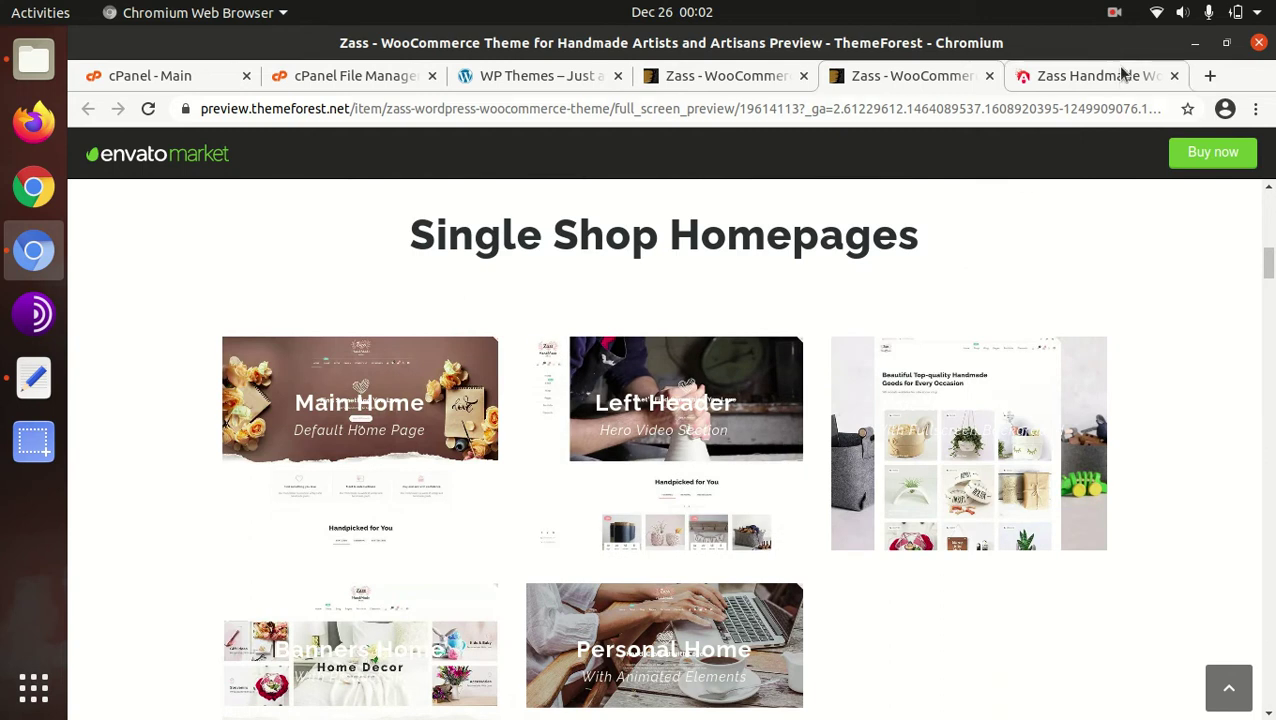
# Return to the Zass Handmade homepage and scroll past the Featured products and banners
pyautogui.click(1100, 77)
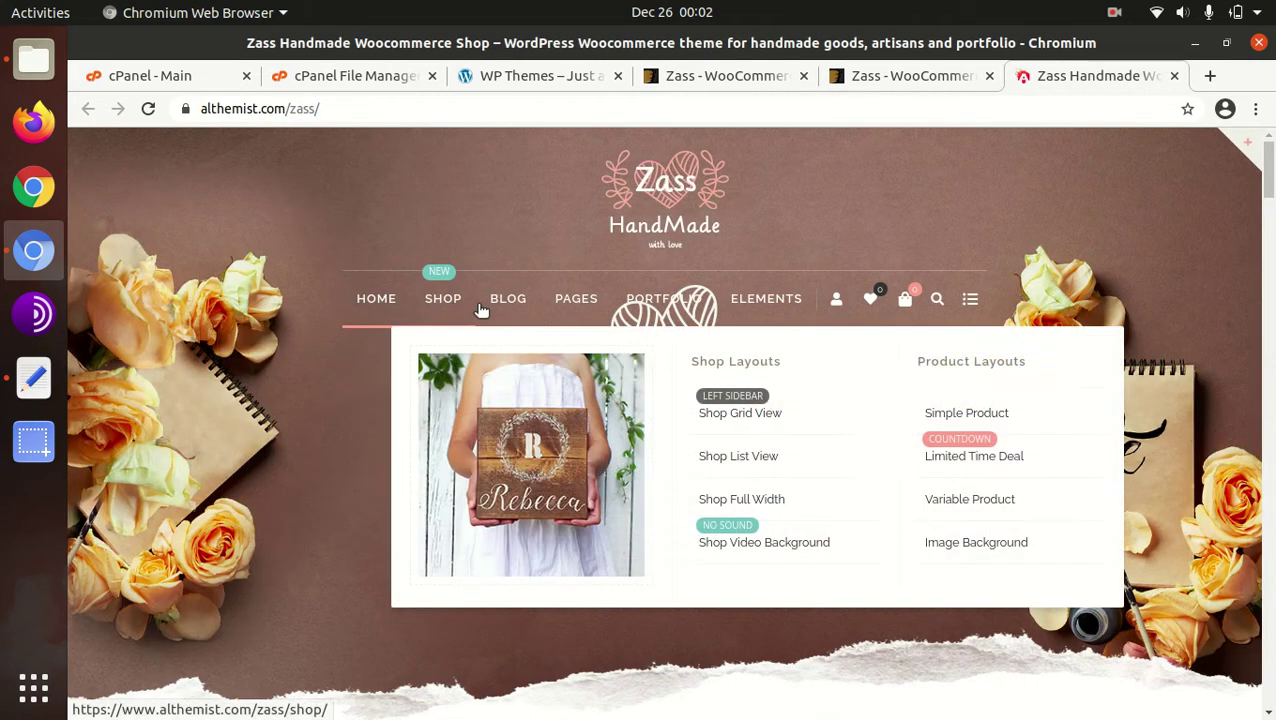
pyautogui.moveTo(588, 305)
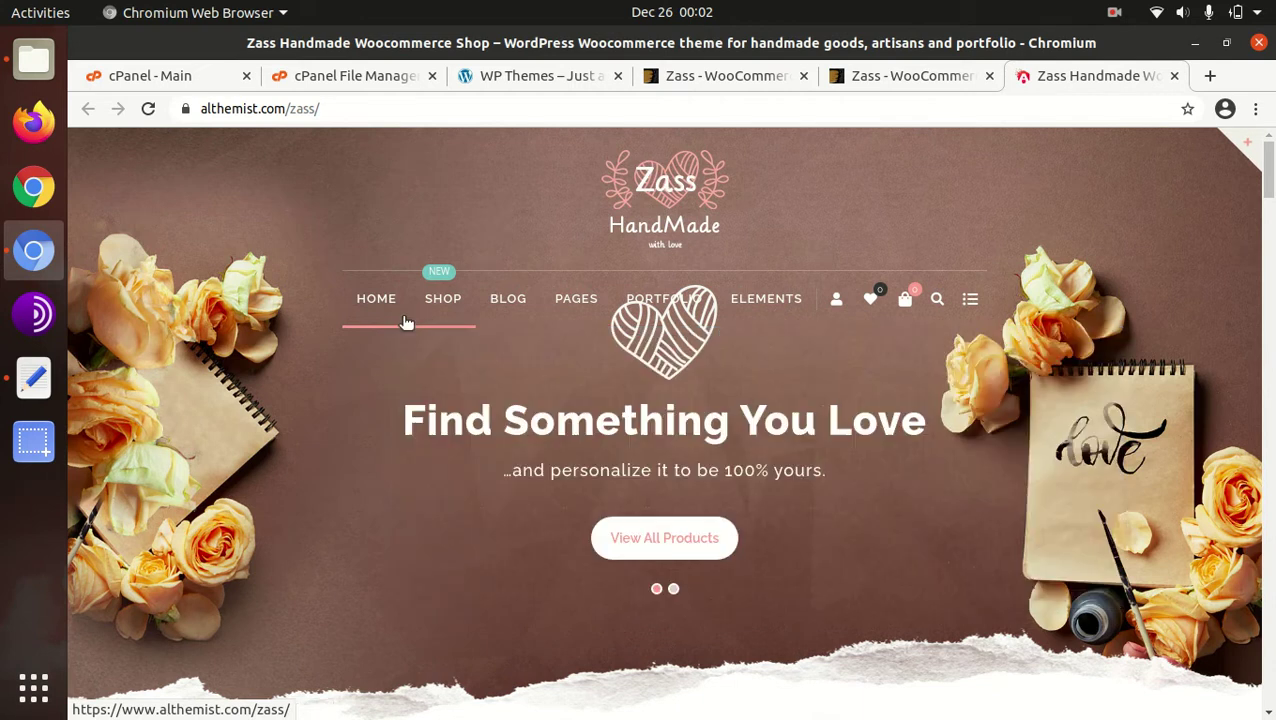
pyautogui.scroll(-5, 810, 389)
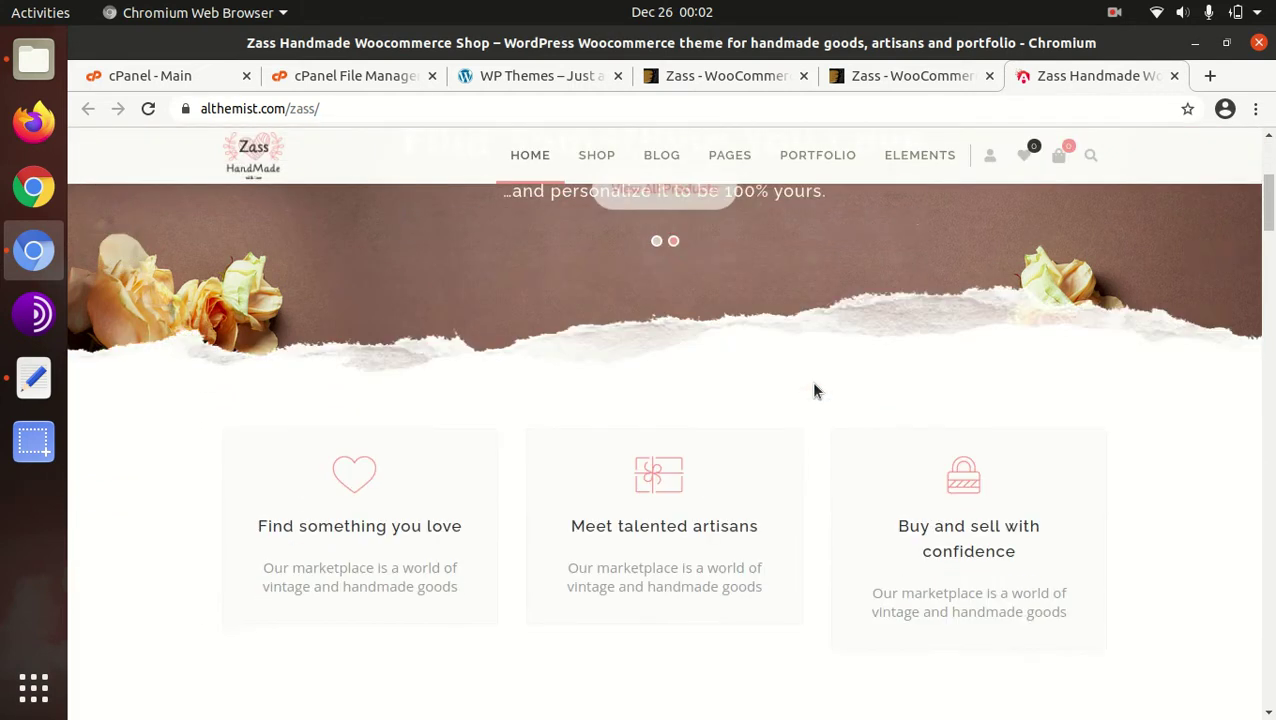
pyautogui.scroll(-5, 813, 390)
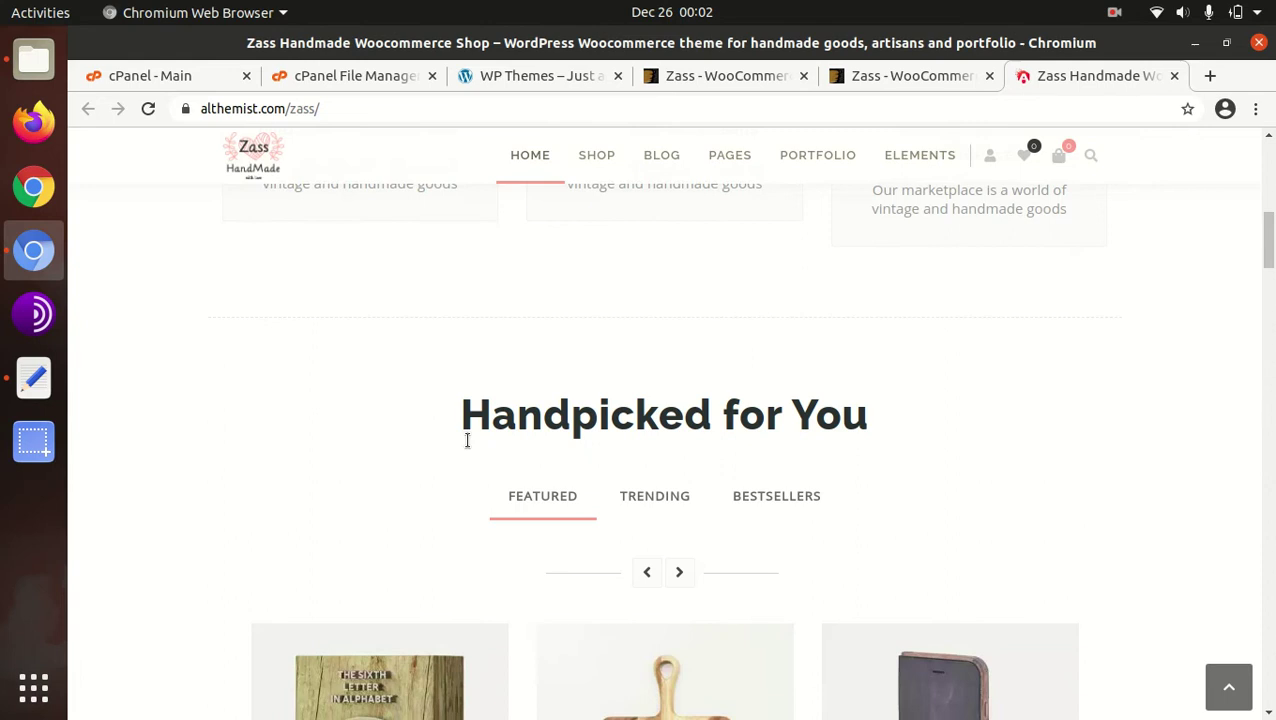
pyautogui.scroll(-5, 467, 440)
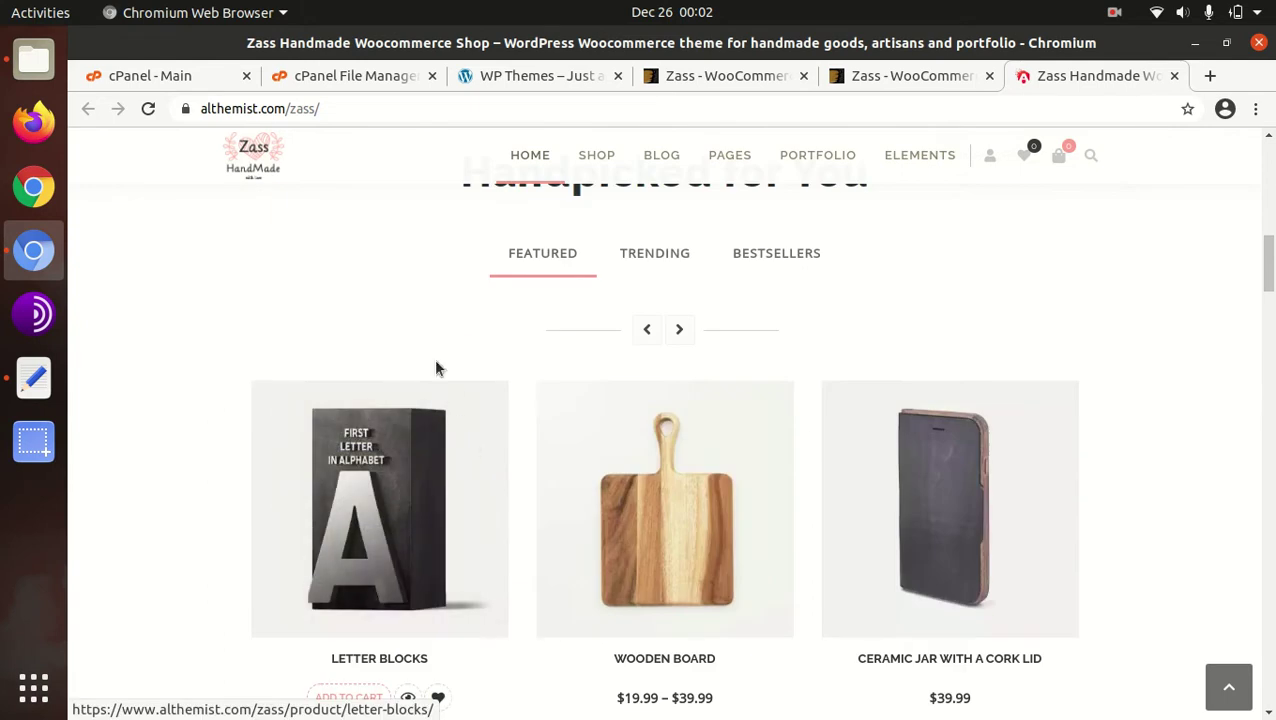
pyautogui.scroll(-1, 845, 380)
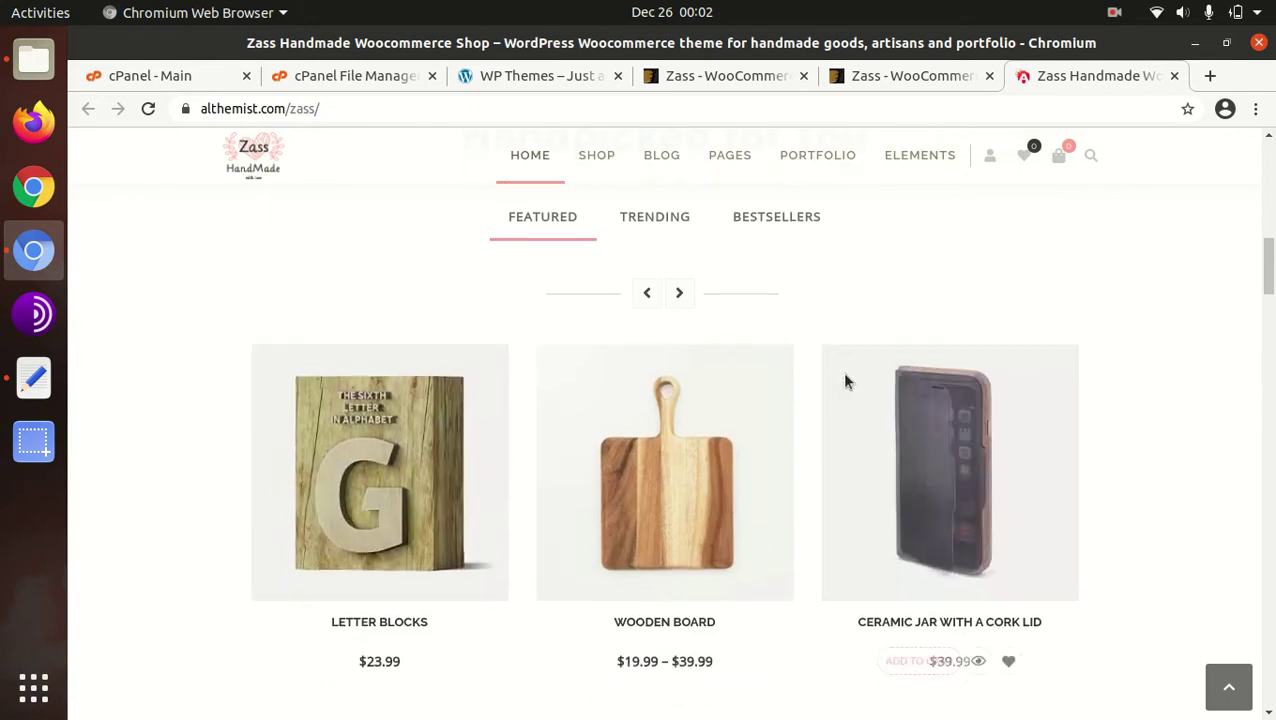
pyautogui.scroll(-3, 845, 380)
pyautogui.scroll(-6, 1002, 393)
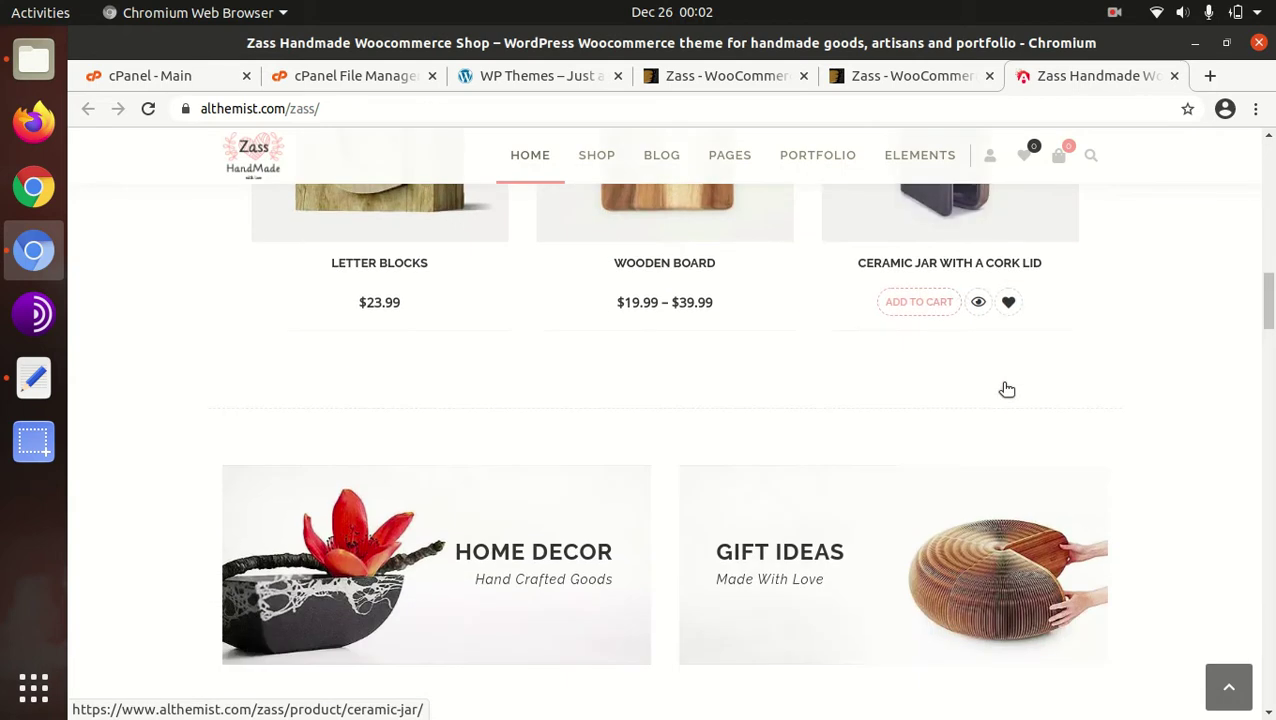
# Continue through Product Categories and New Arrivals to the delivery, coupon and gift-voucher perks
pyautogui.scroll(-5, 1007, 389)
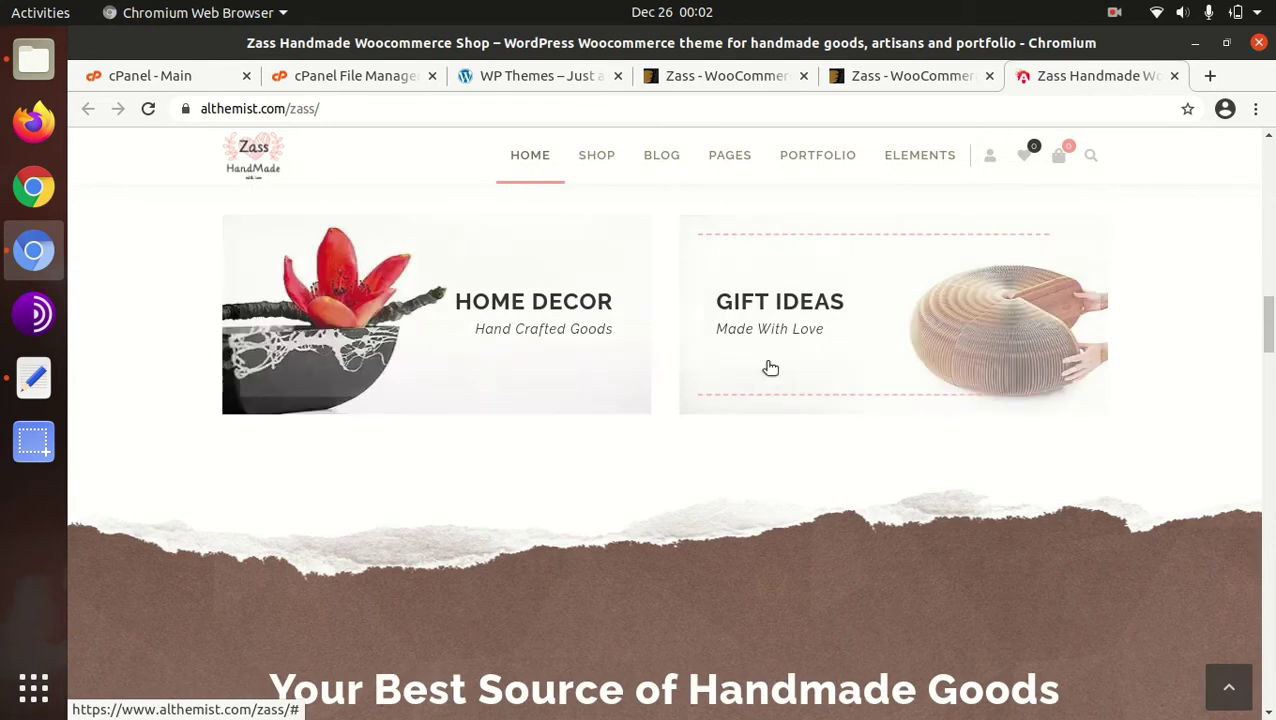
pyautogui.scroll(-9, 1000, 367)
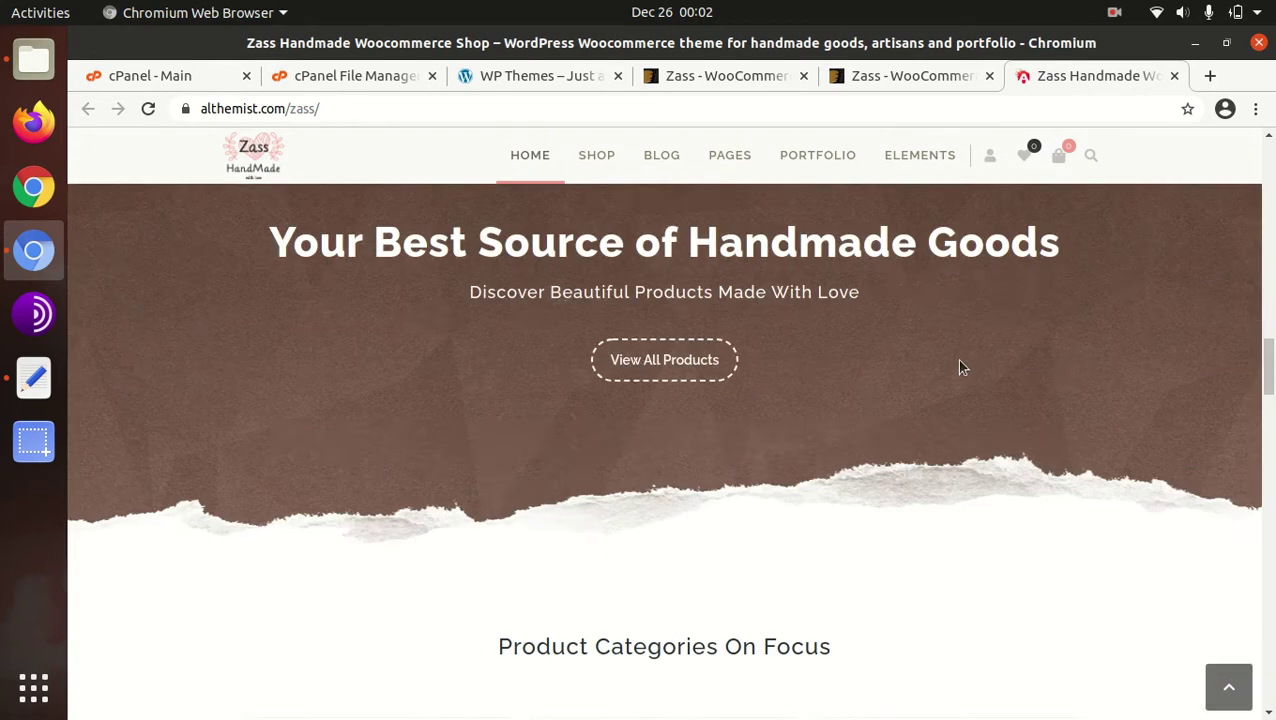
pyautogui.scroll(-8, 955, 368)
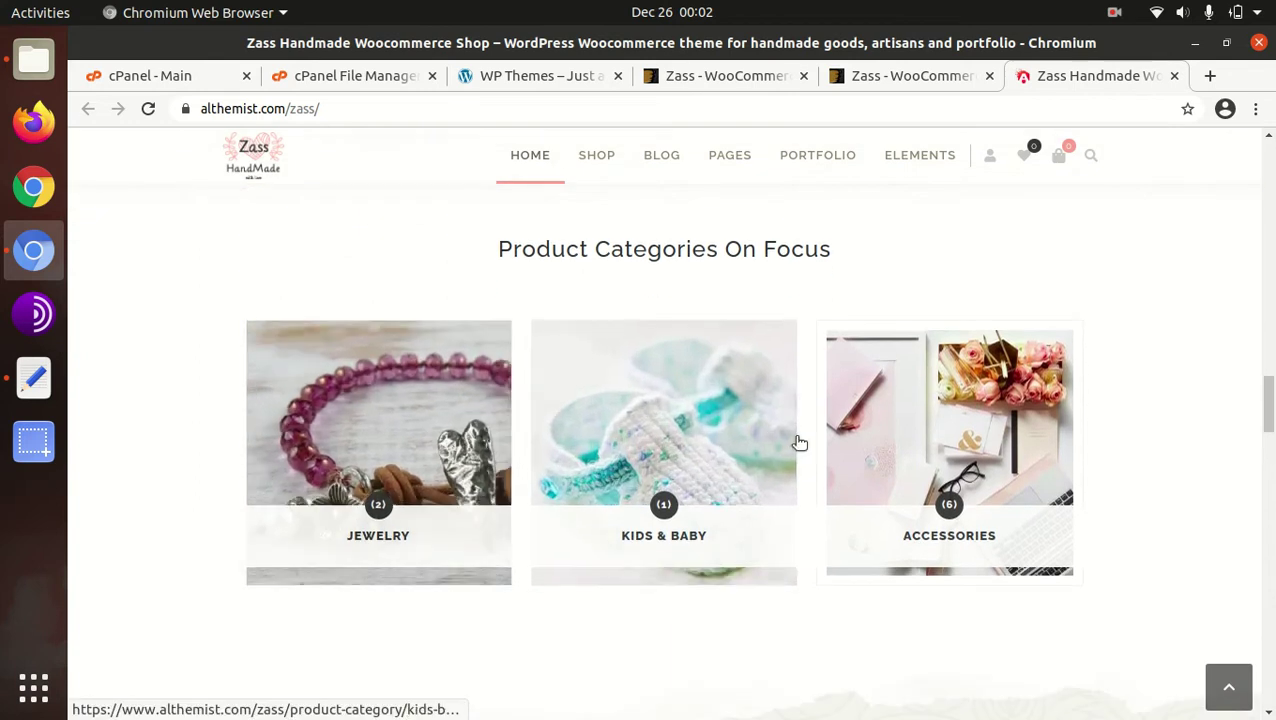
pyautogui.scroll(-10, 977, 440)
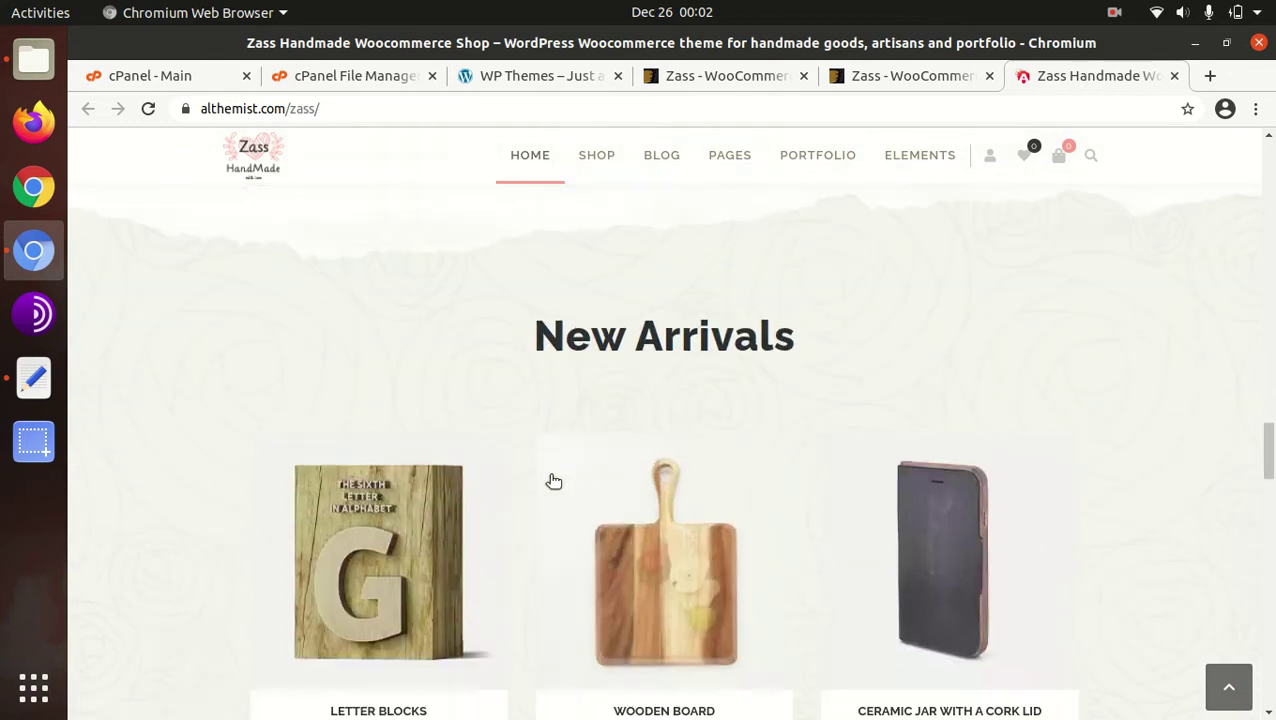
pyautogui.scroll(-5, 553, 482)
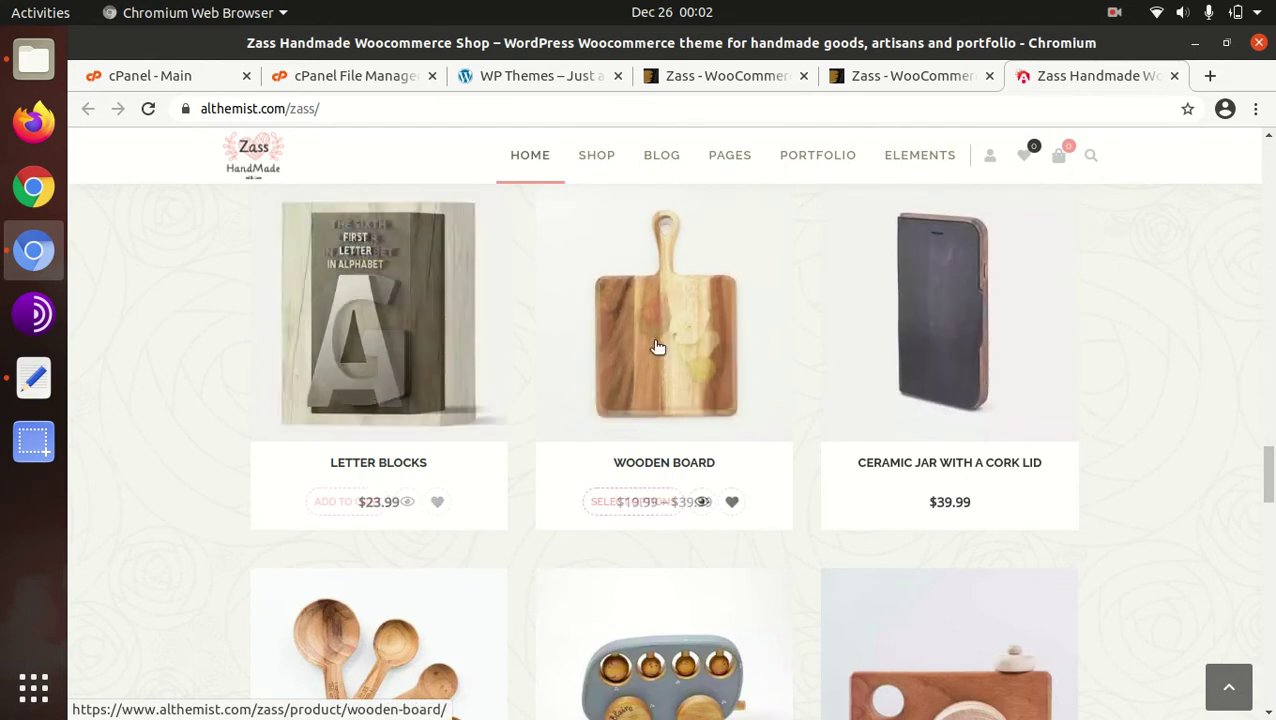
pyautogui.scroll(-4, 835, 384)
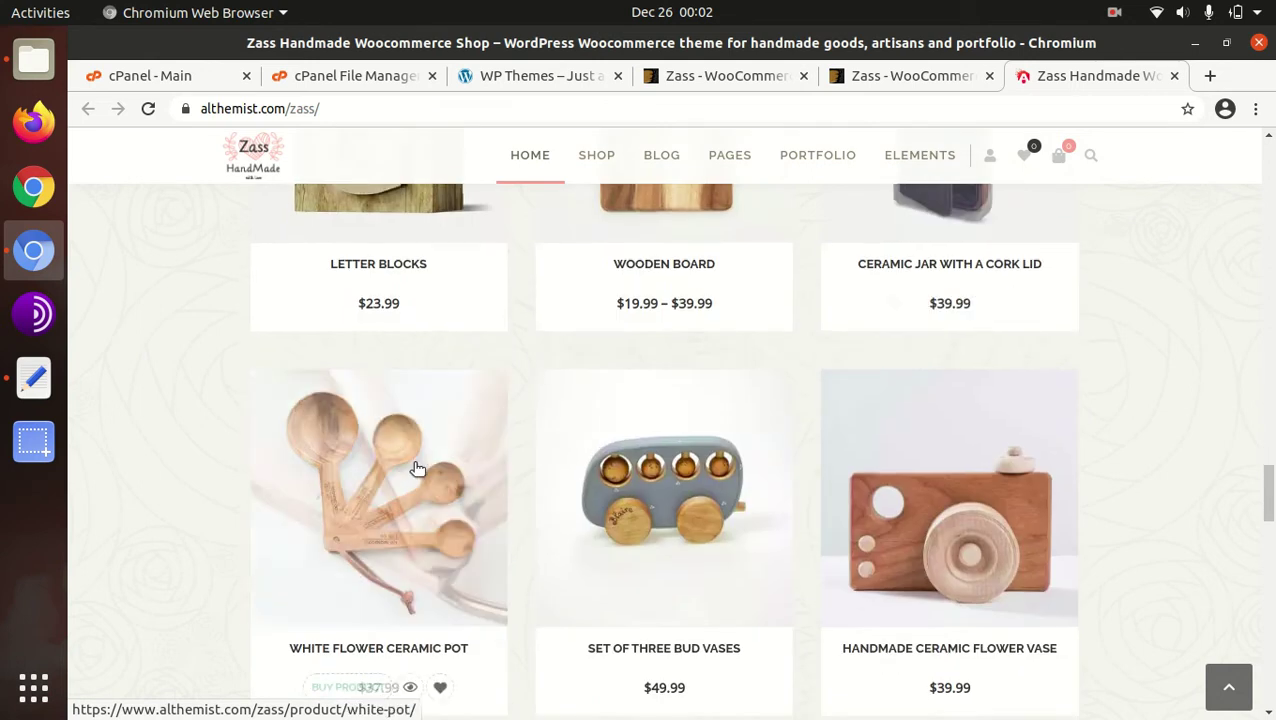
pyautogui.scroll(-3, 636, 395)
pyautogui.scroll(-6, 690, 500)
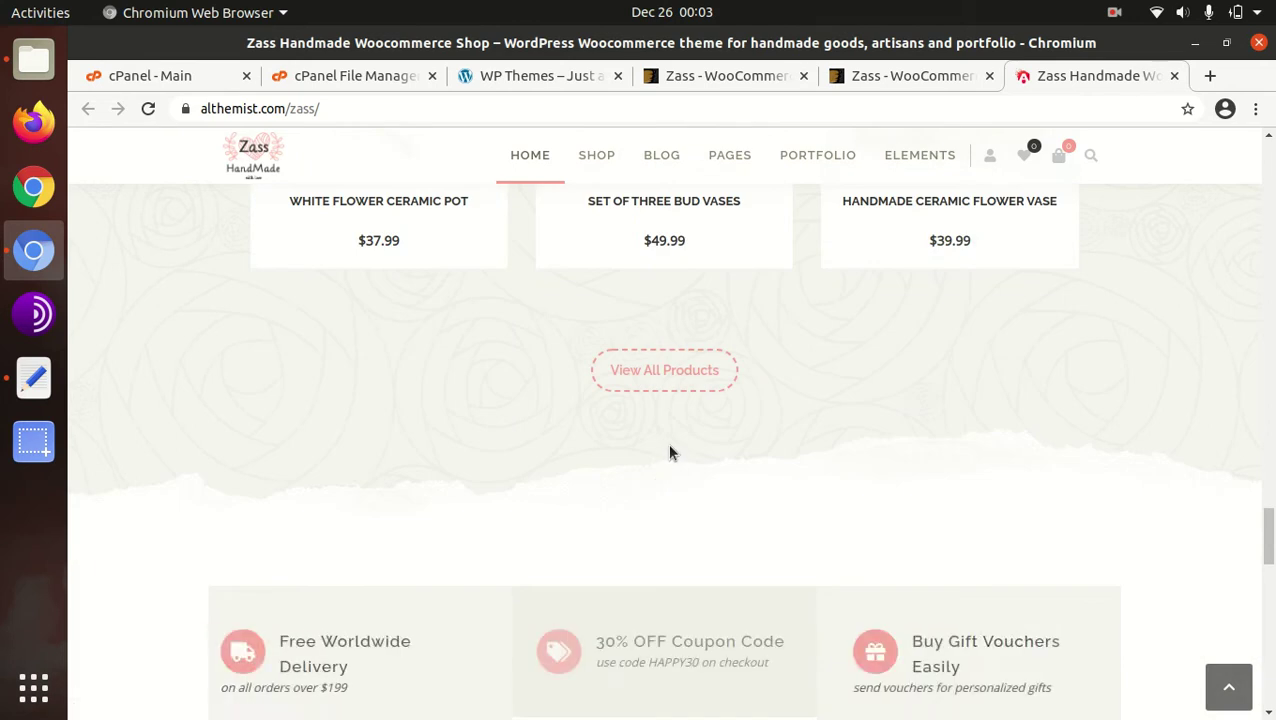
# Open the full shop, then the Jewelry category listing items like the $39.99 Small Felt Basket
pyautogui.click(662, 386)
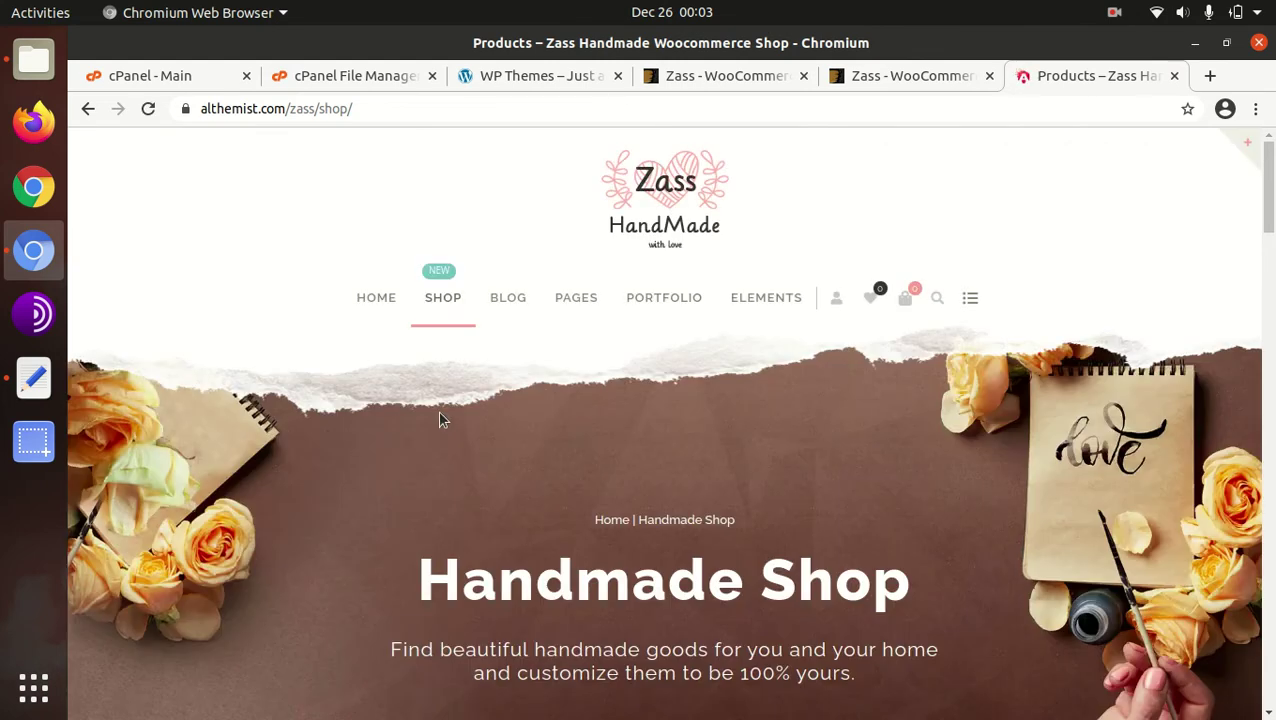
pyautogui.scroll(-6, 540, 437)
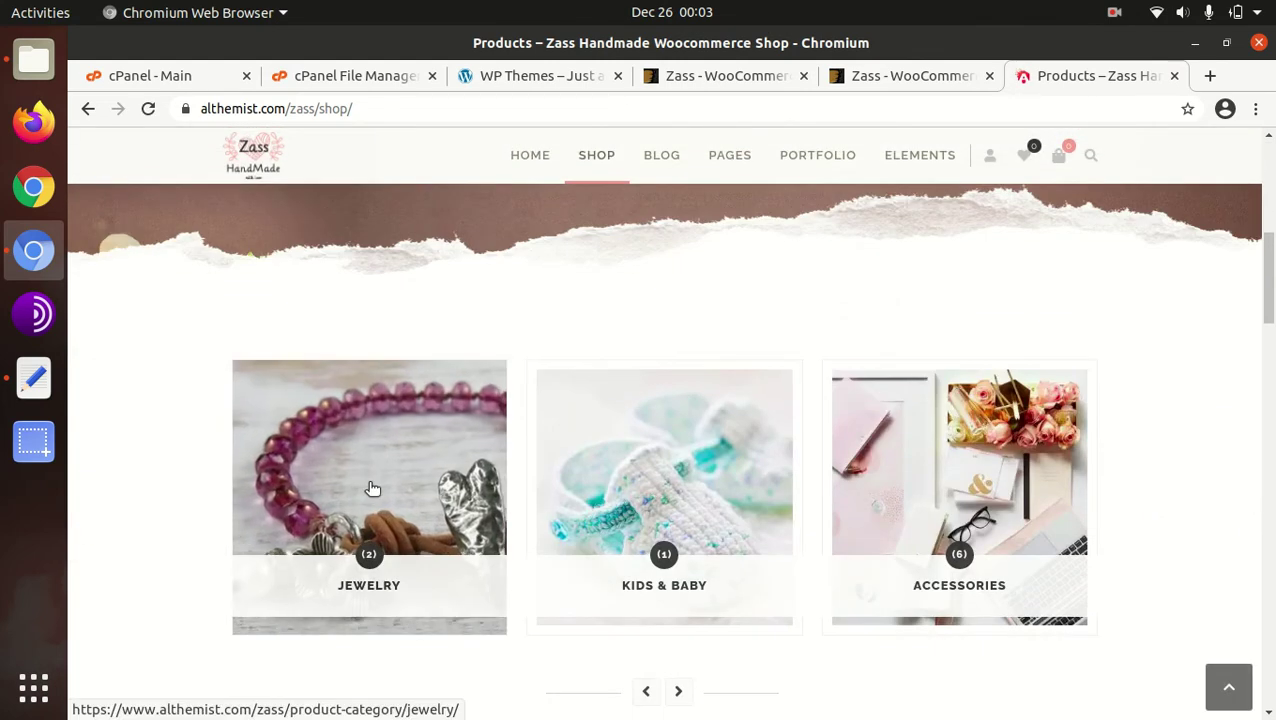
pyautogui.click(375, 496)
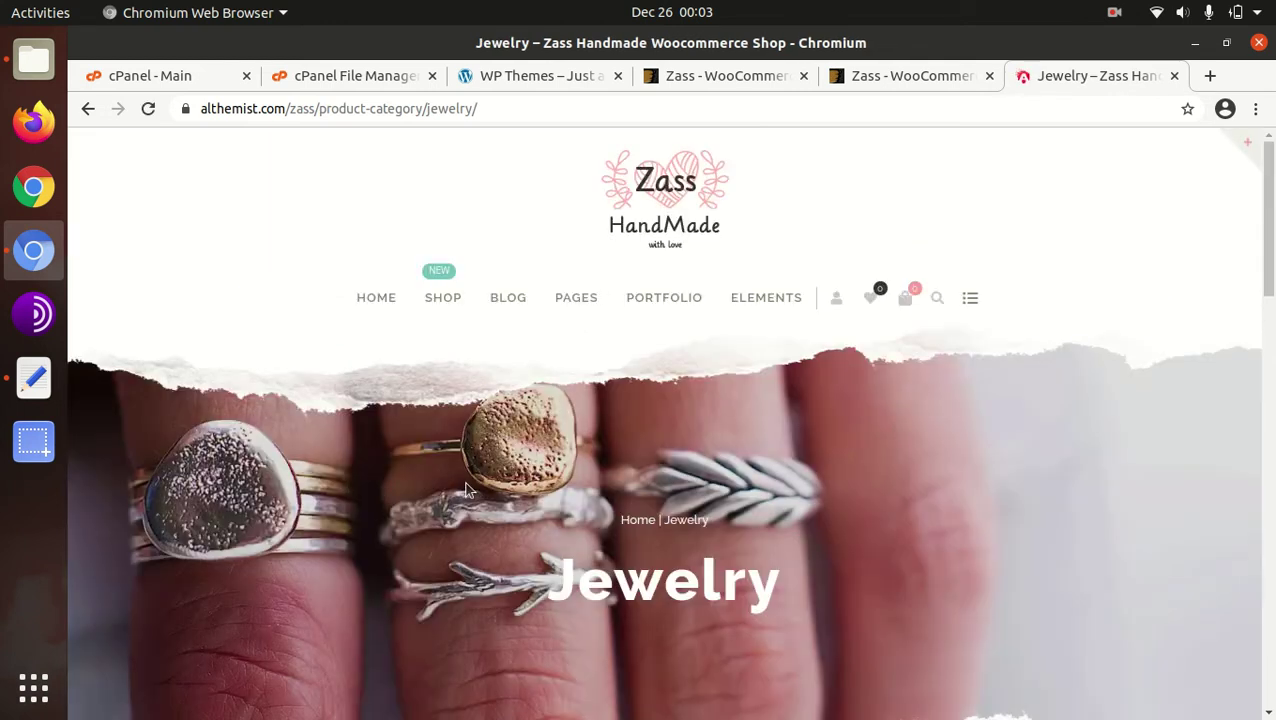
pyautogui.scroll(-4, 520, 475)
pyautogui.scroll(-7, 740, 484)
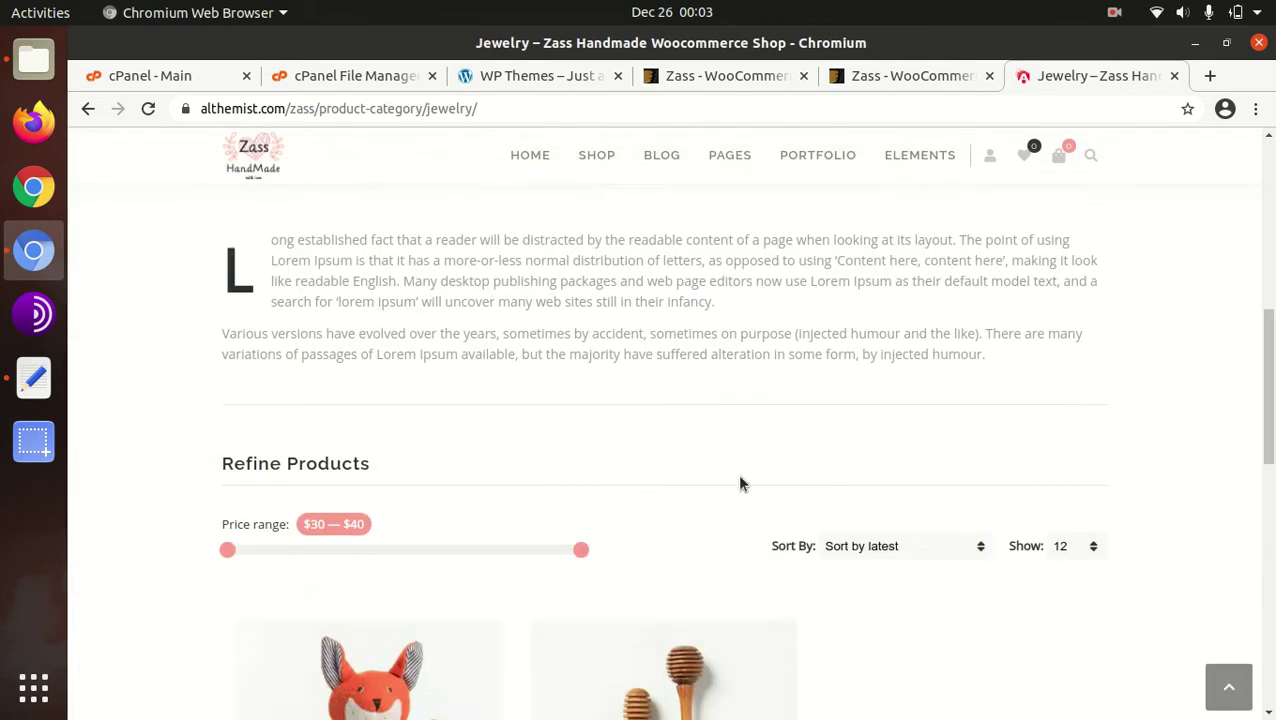
# View the Organic sculptural plant holder product page
pyautogui.scroll(2, 744, 486)
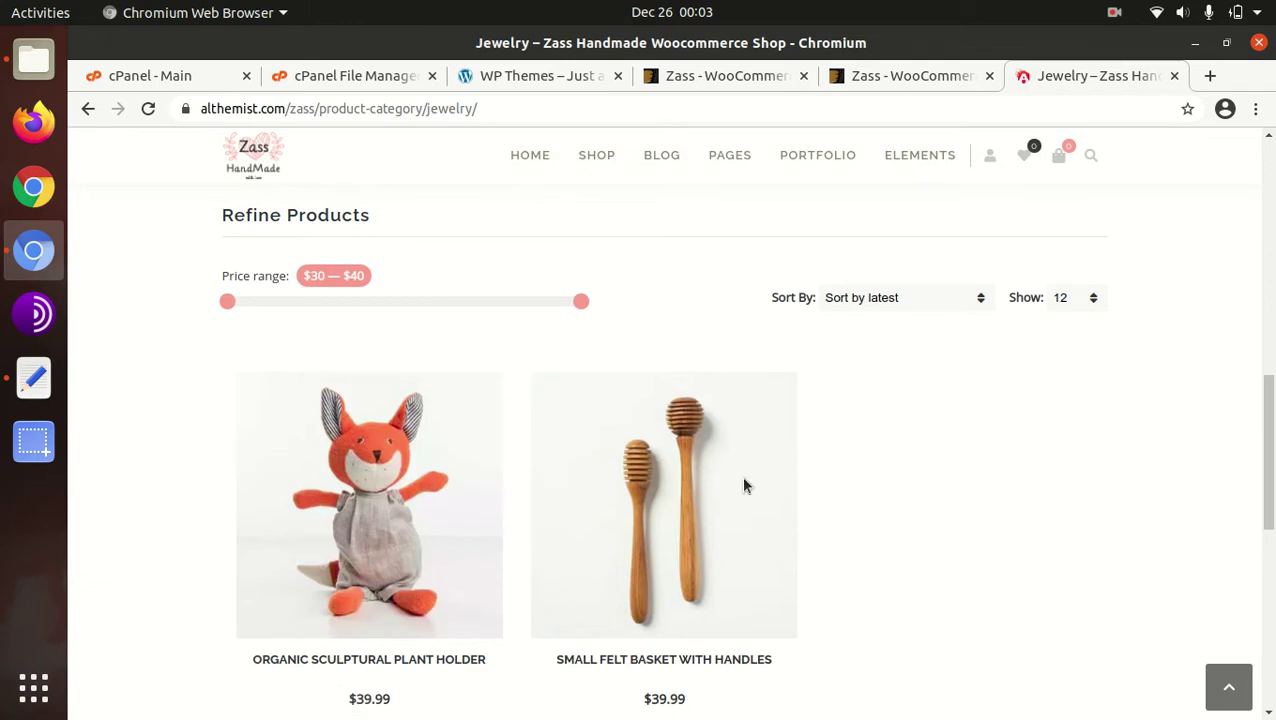
pyautogui.click(306, 524)
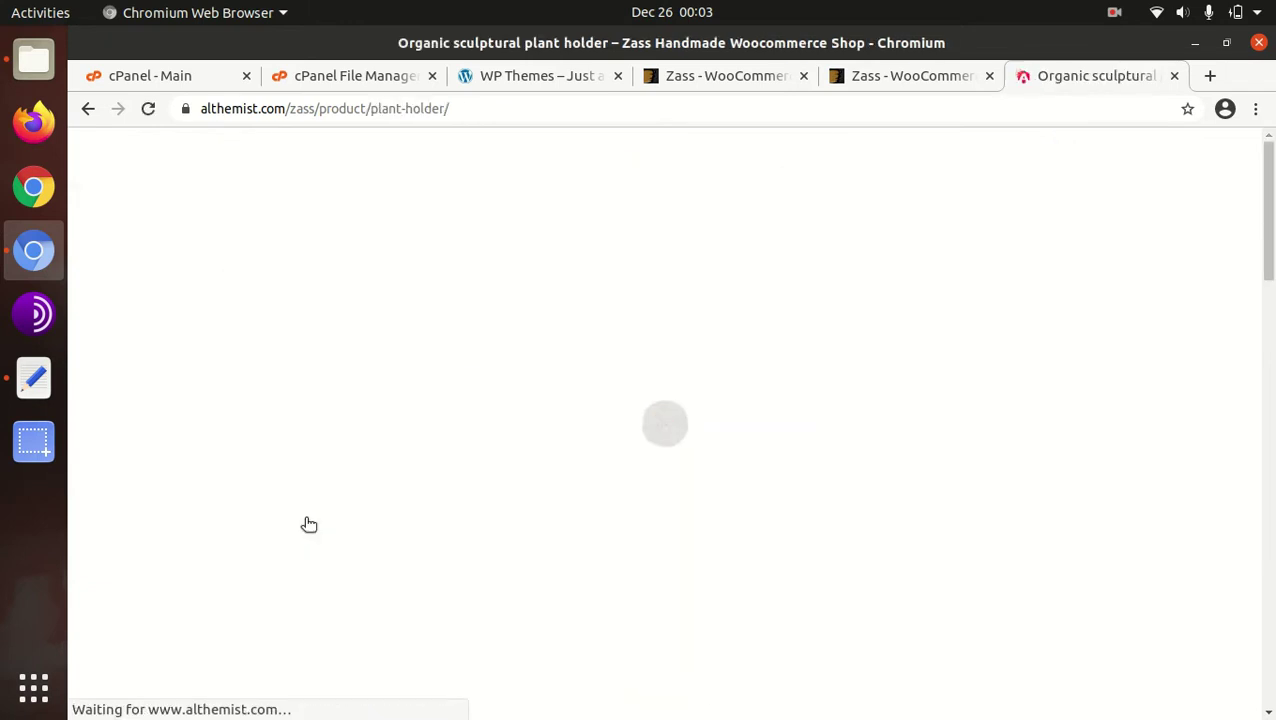
pyautogui.scroll(-9, 995, 497)
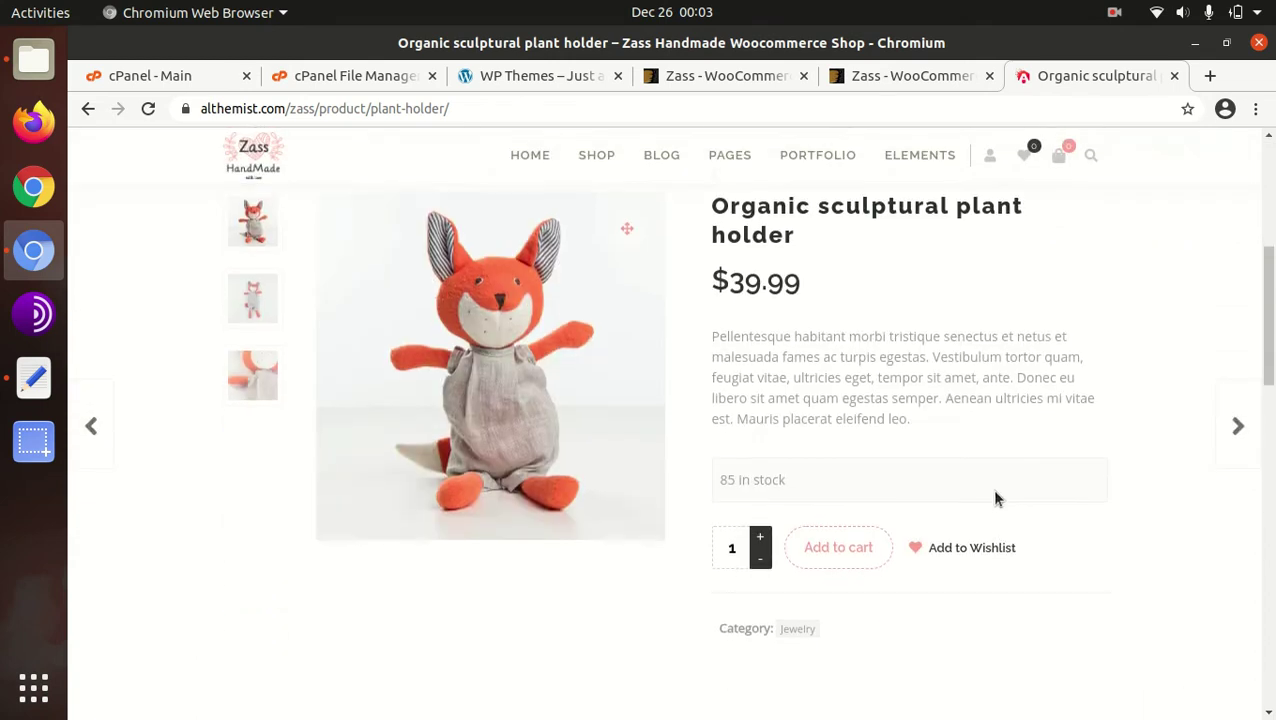
pyautogui.scroll(-6, 995, 497)
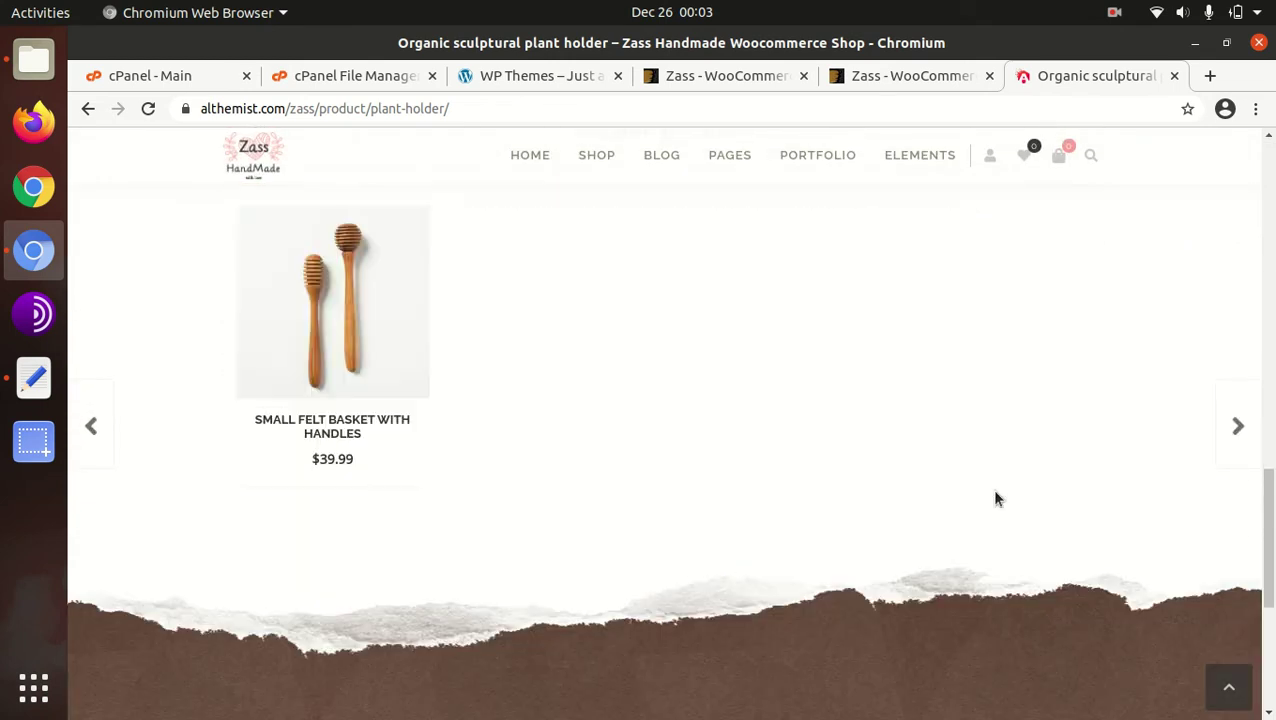
pyautogui.scroll(4, 896, 498)
pyautogui.scroll(10, 896, 498)
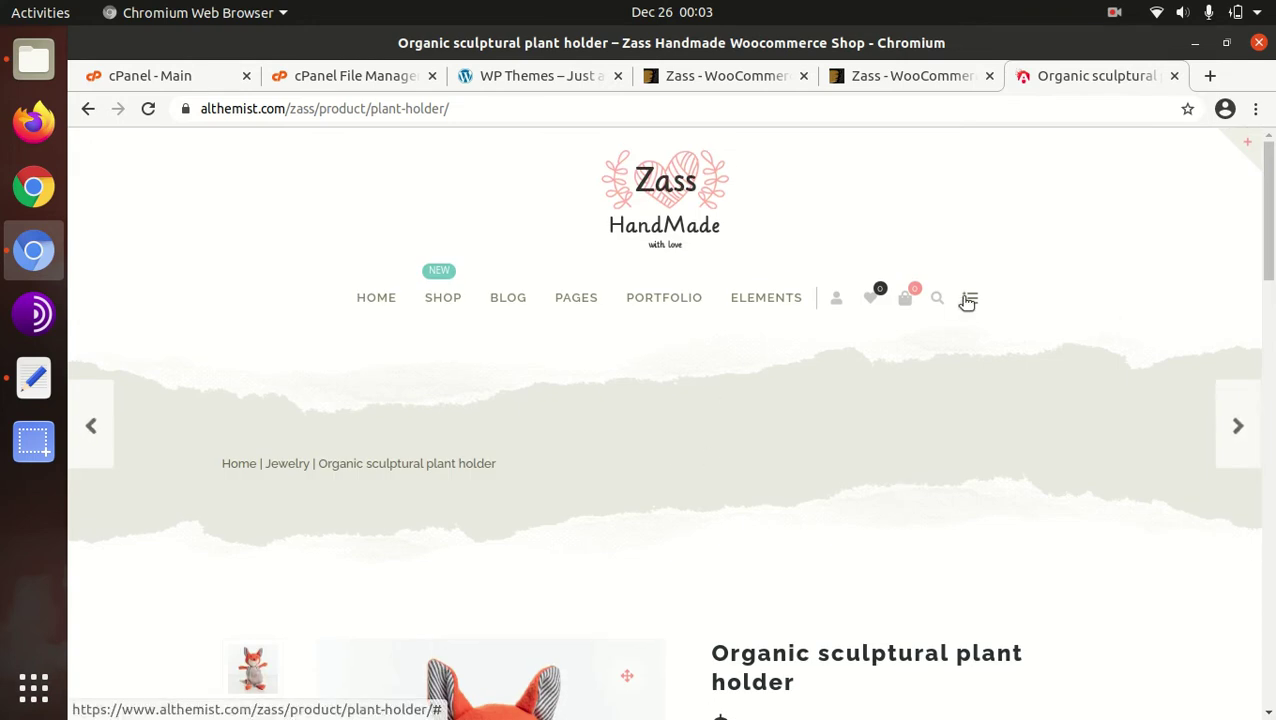
# Go to the Accessories category page through the product categories side panel
pyautogui.click(968, 298)
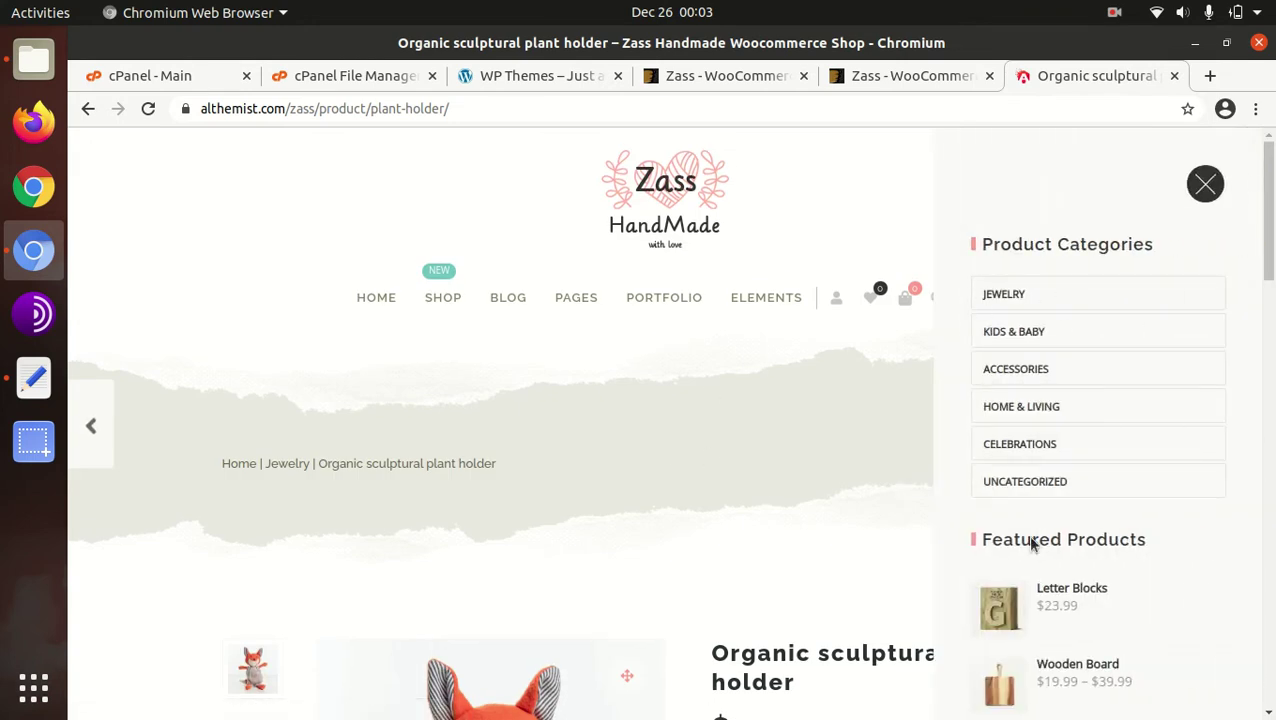
pyautogui.click(1012, 370)
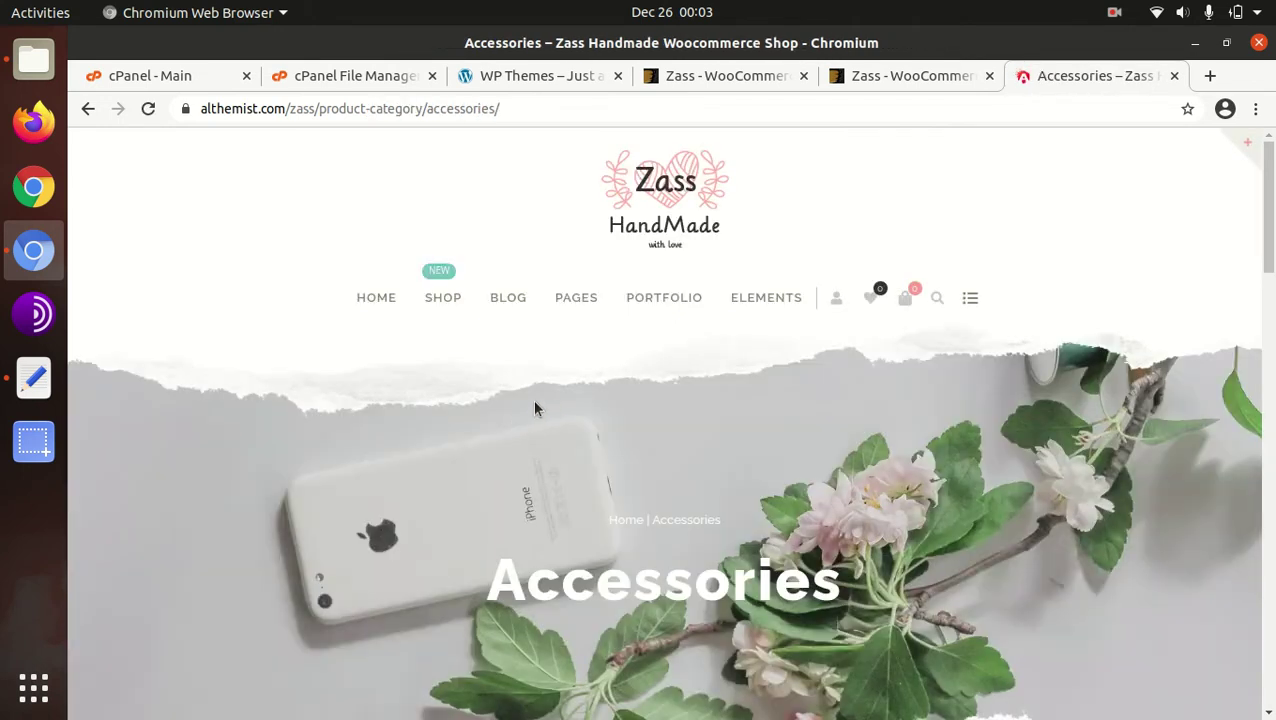
pyautogui.scroll(-10, 536, 405)
pyautogui.scroll(10, 690, 427)
# Browse the About Us page, then load the Home Portfolio homepage from the Home menu
pyautogui.moveTo(580, 298)
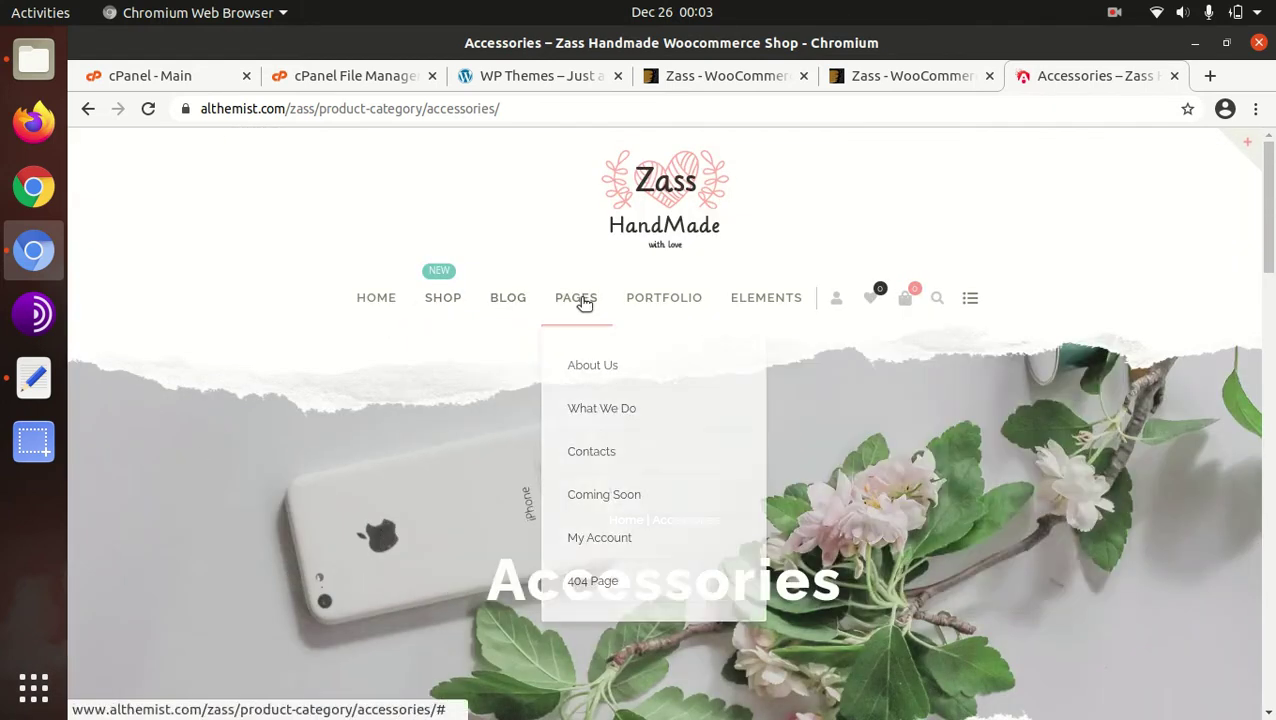
pyautogui.click(597, 370)
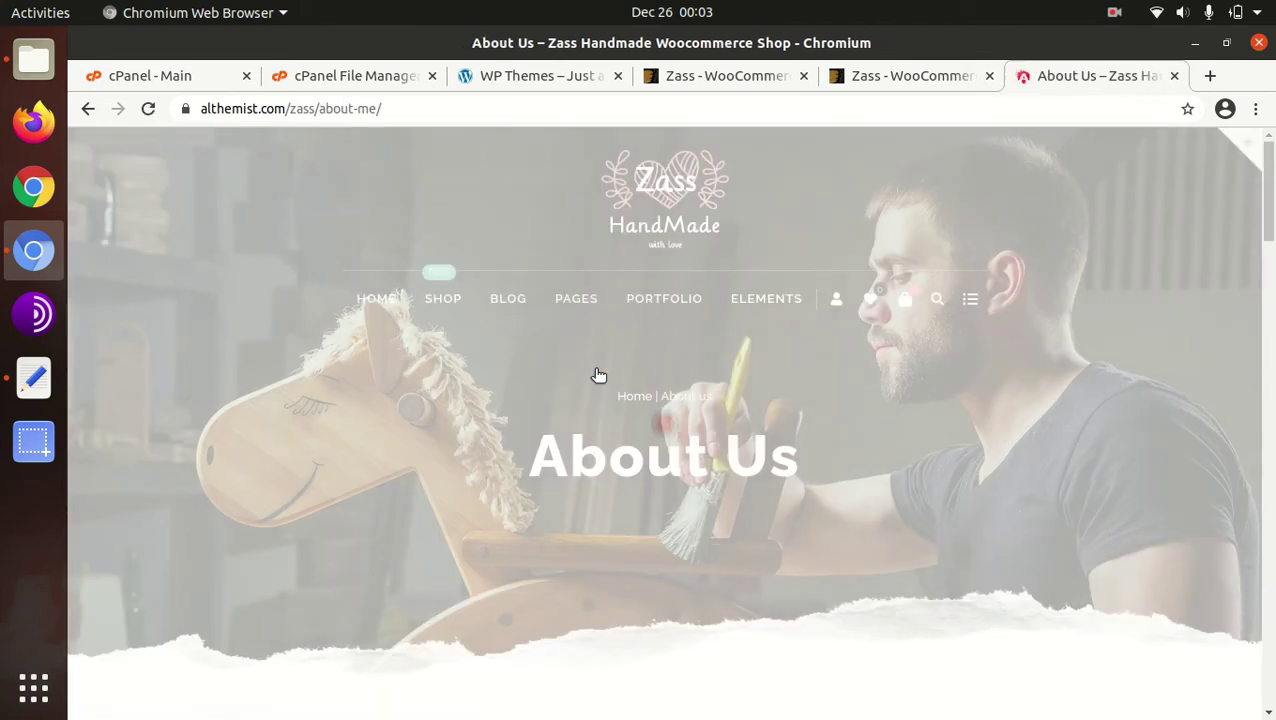
pyautogui.scroll(-9, 597, 376)
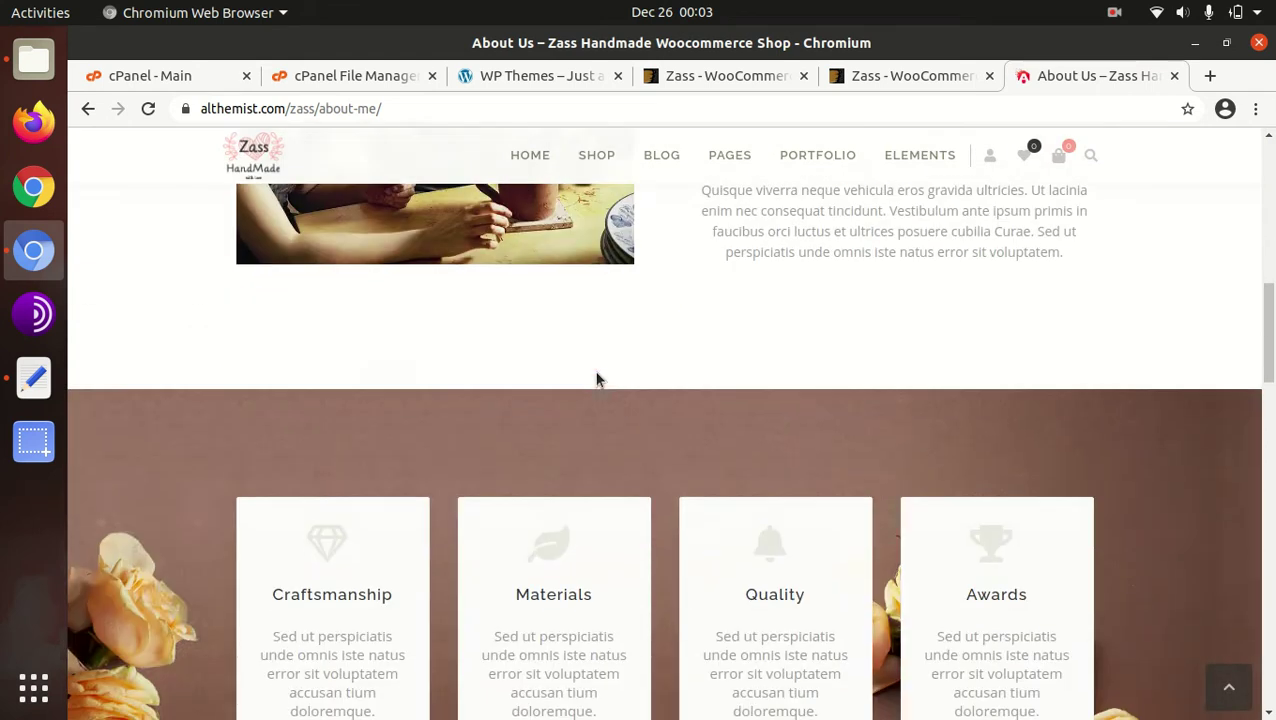
pyautogui.scroll(-10, 597, 380)
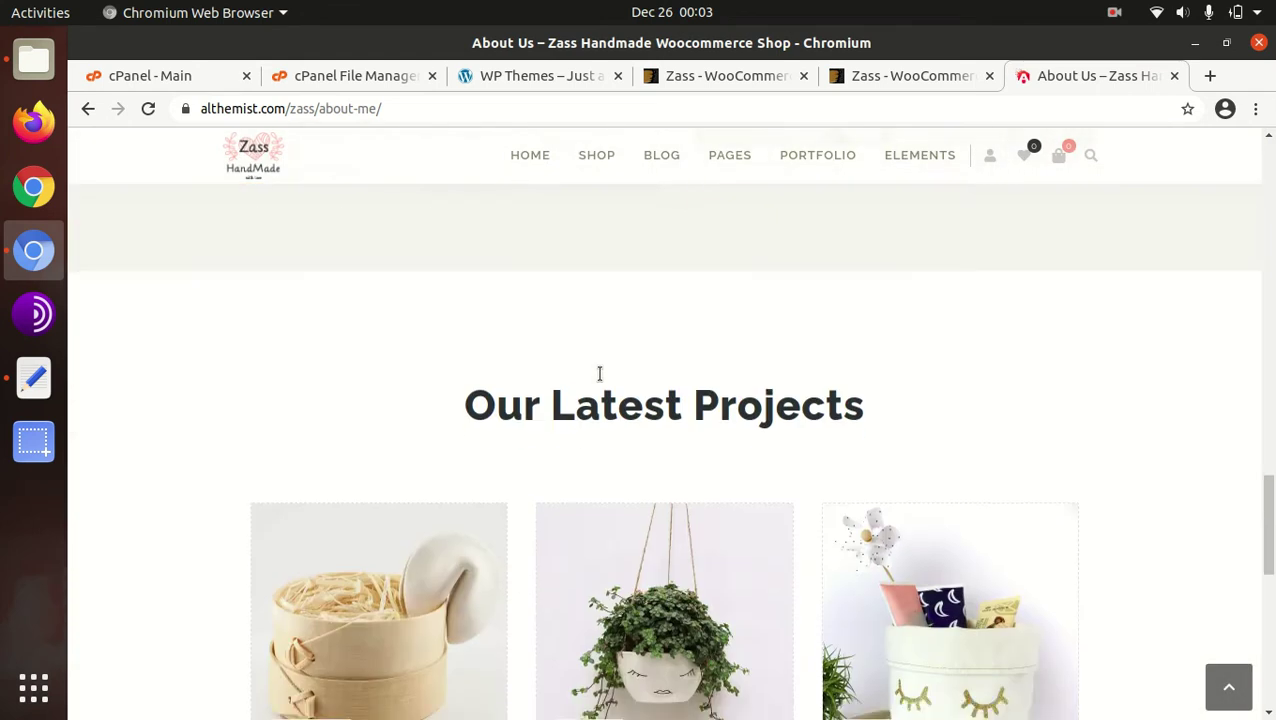
pyautogui.scroll(-3, 600, 373)
pyautogui.scroll(8, 601, 378)
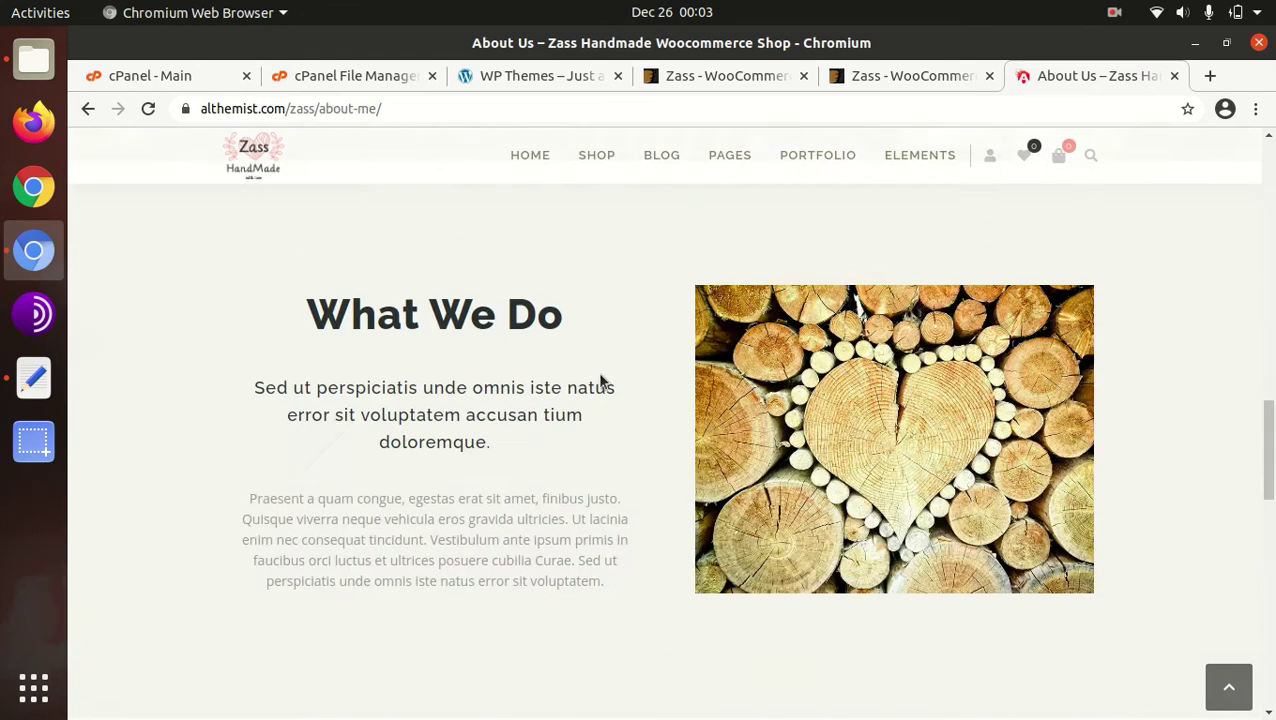
pyautogui.scroll(3, 601, 380)
pyautogui.moveTo(541, 207)
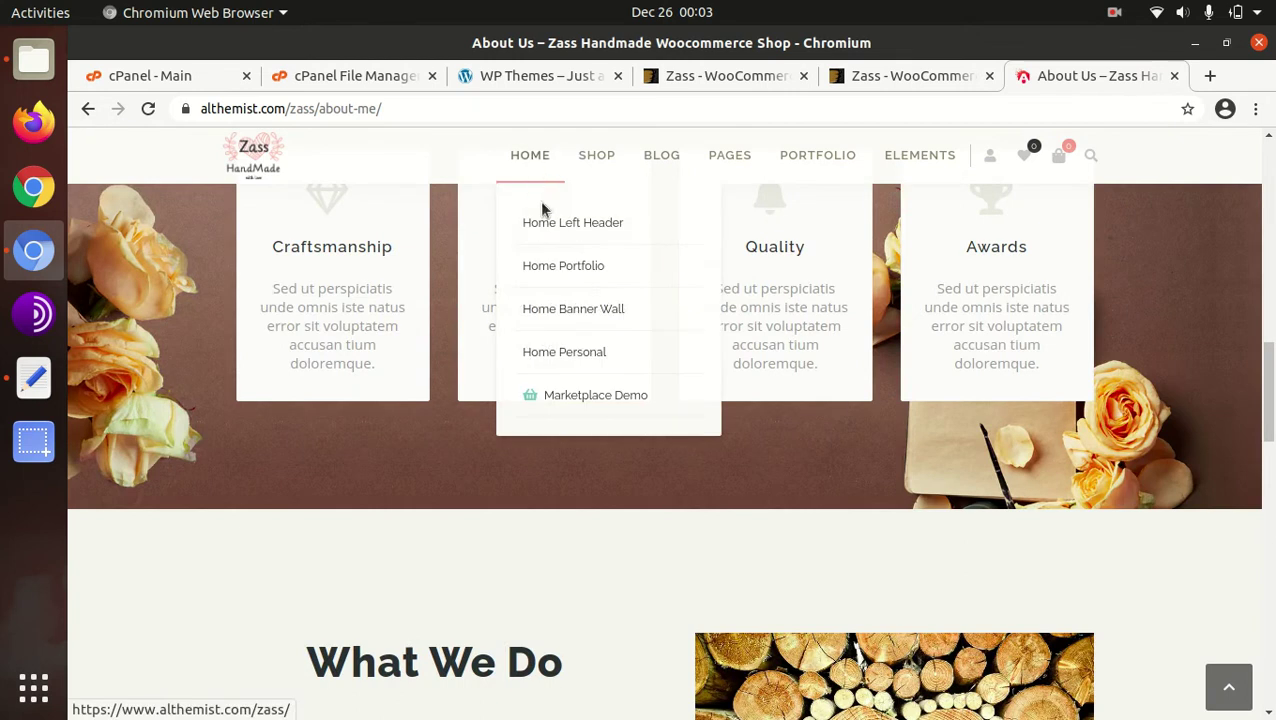
pyautogui.click(561, 277)
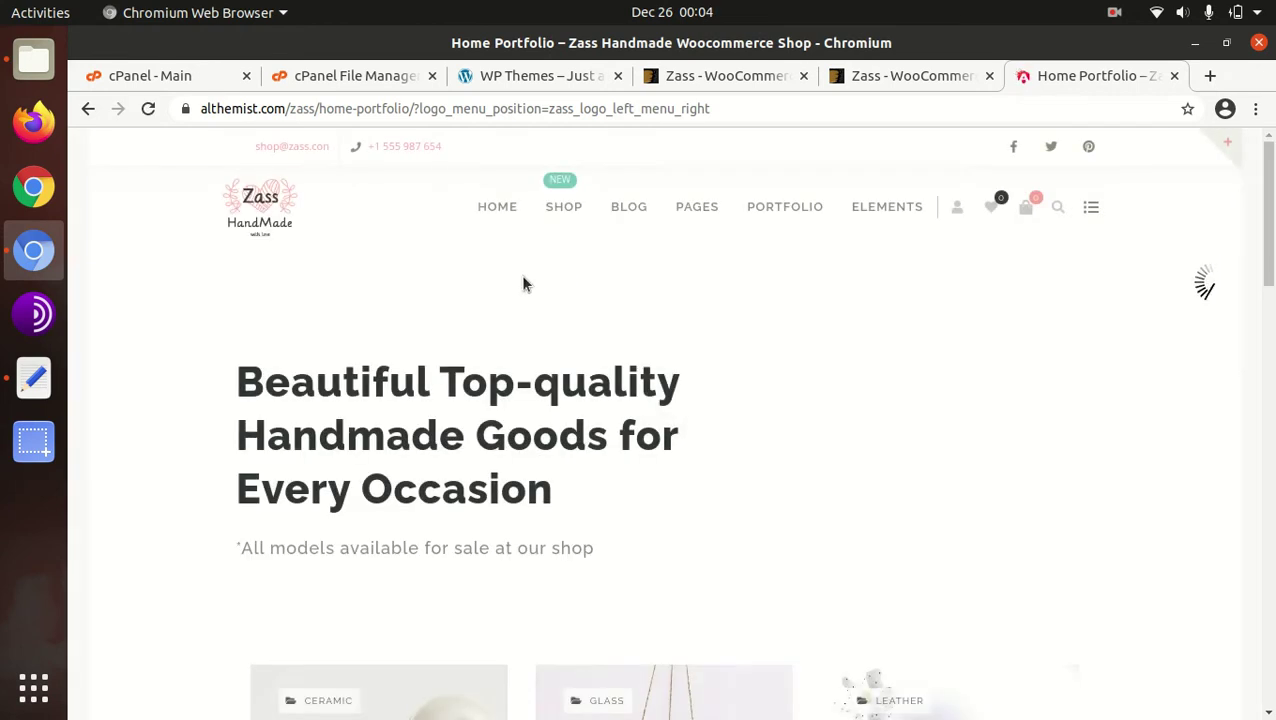
# Enlarge and close the Hanging Planter image, then open the Storage Basket portfolio project
pyautogui.scroll(-6, 455, 347)
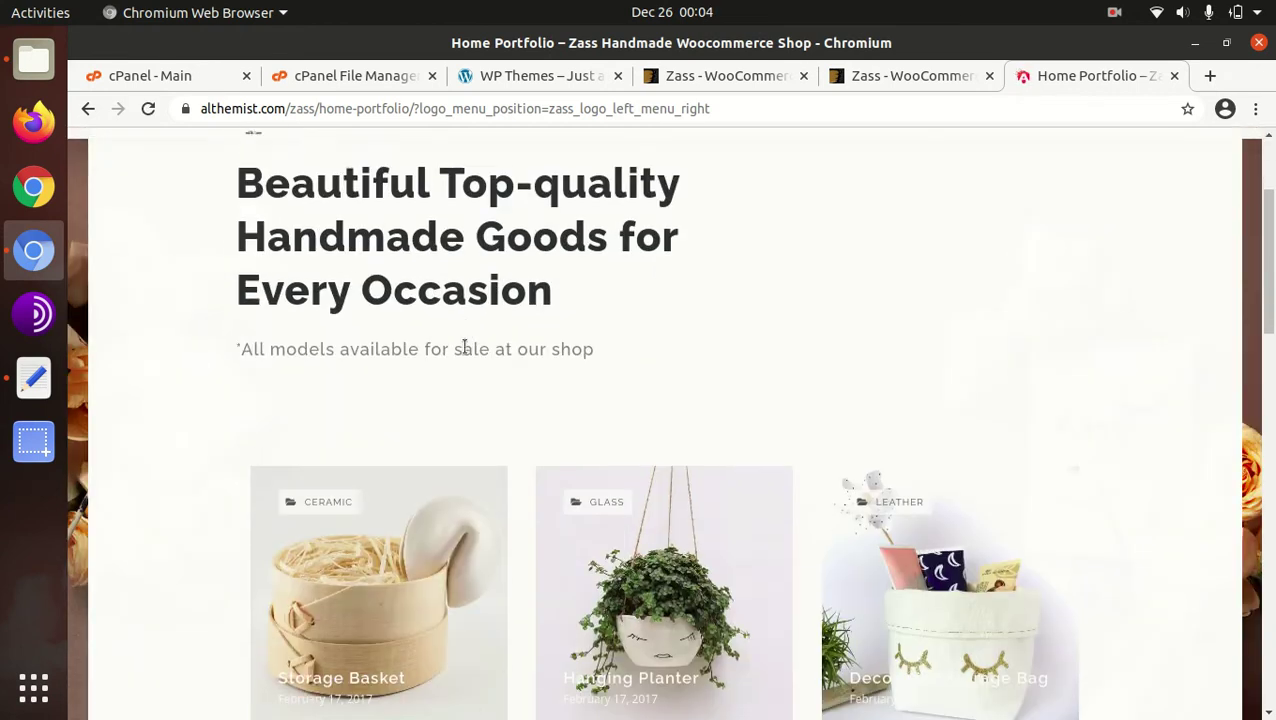
pyautogui.scroll(-3, 652, 350)
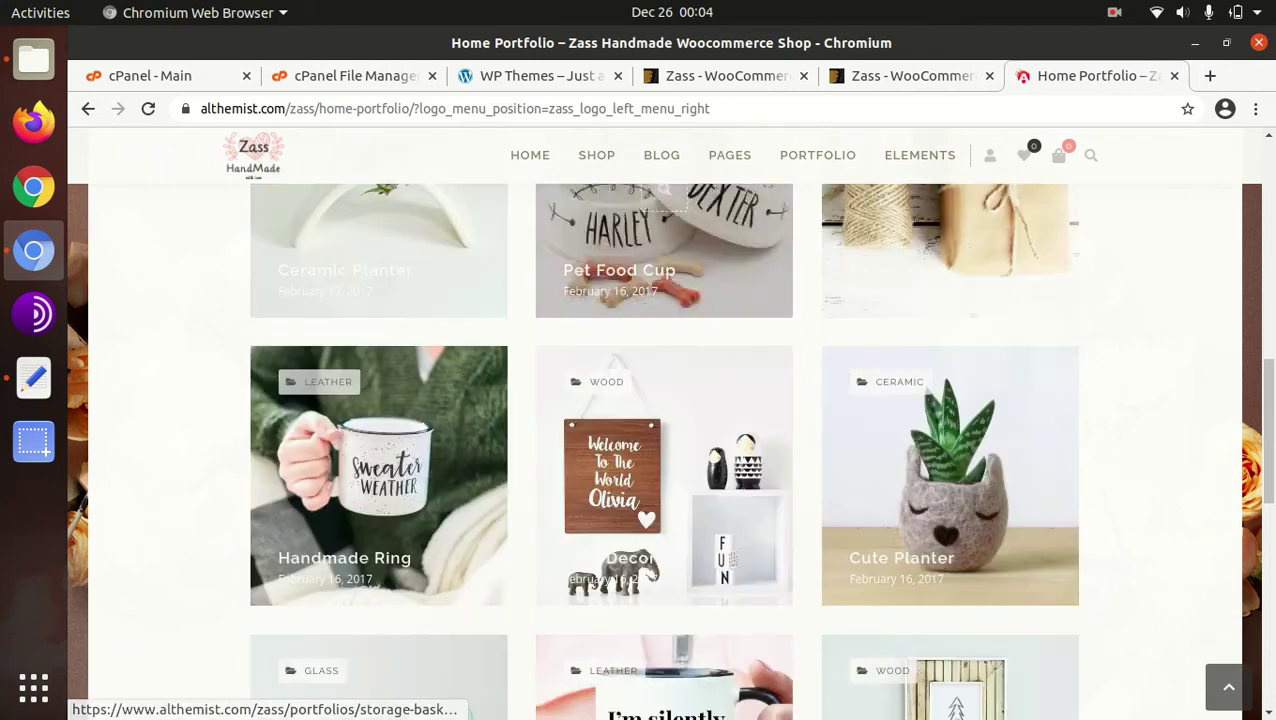
pyautogui.scroll(-3, 880, 349)
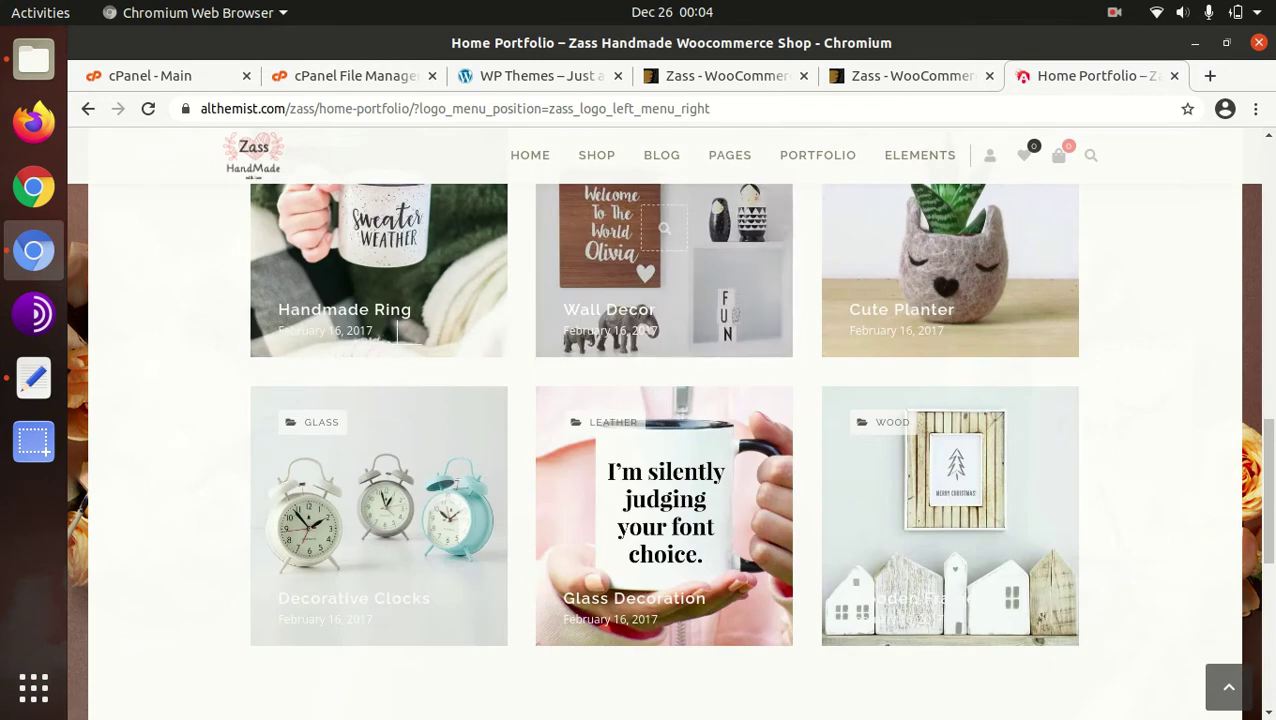
pyautogui.scroll(-5, 393, 343)
pyautogui.scroll(5, 393, 343)
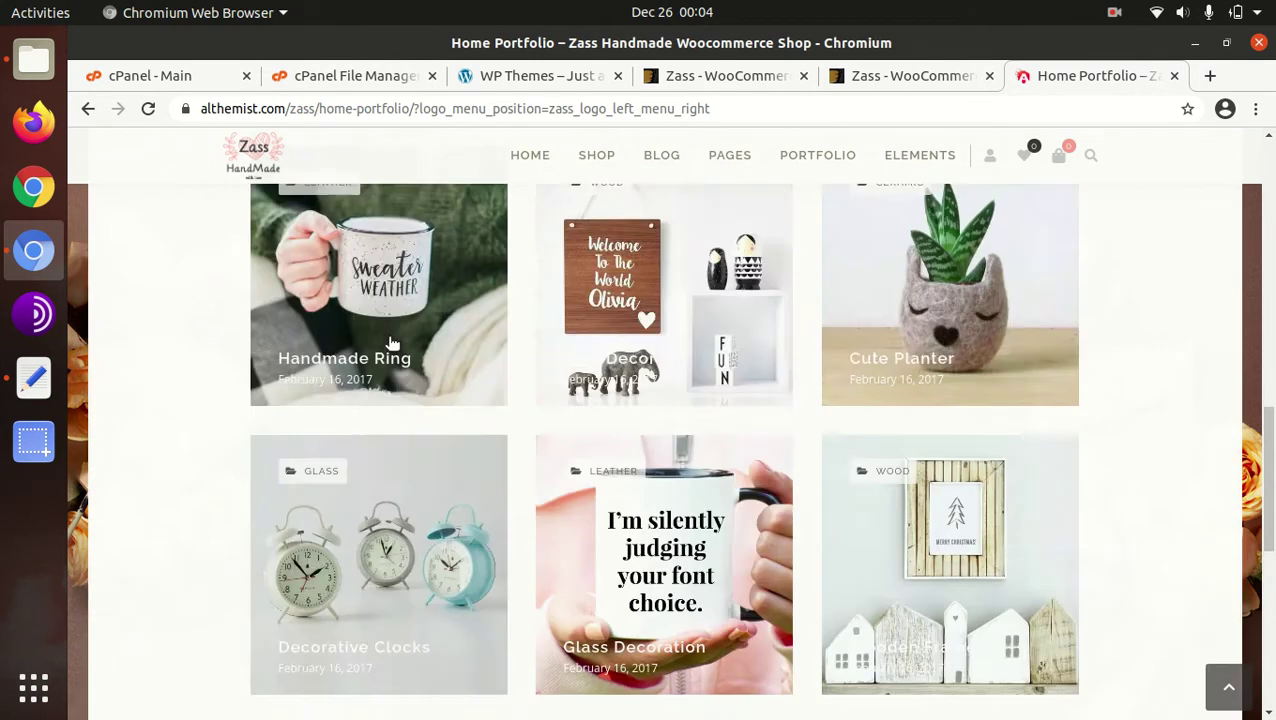
pyautogui.scroll(6, 393, 343)
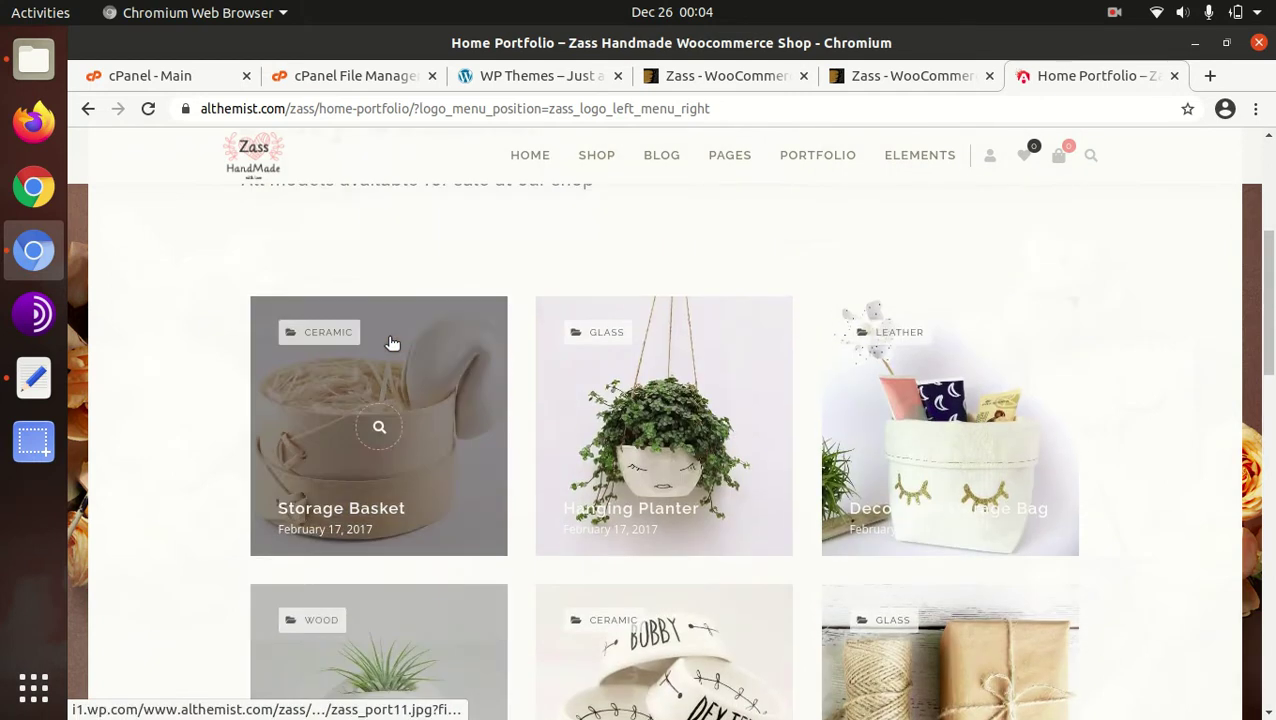
pyautogui.scroll(1, 393, 343)
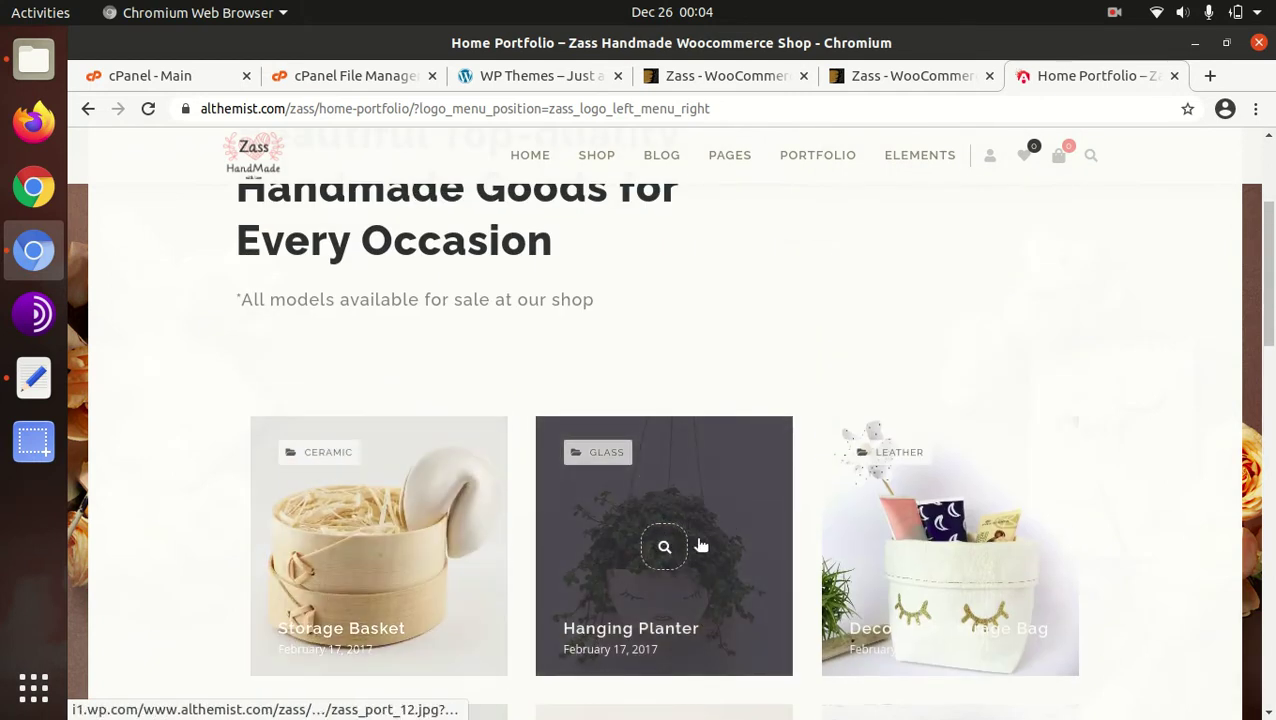
pyautogui.click(664, 544)
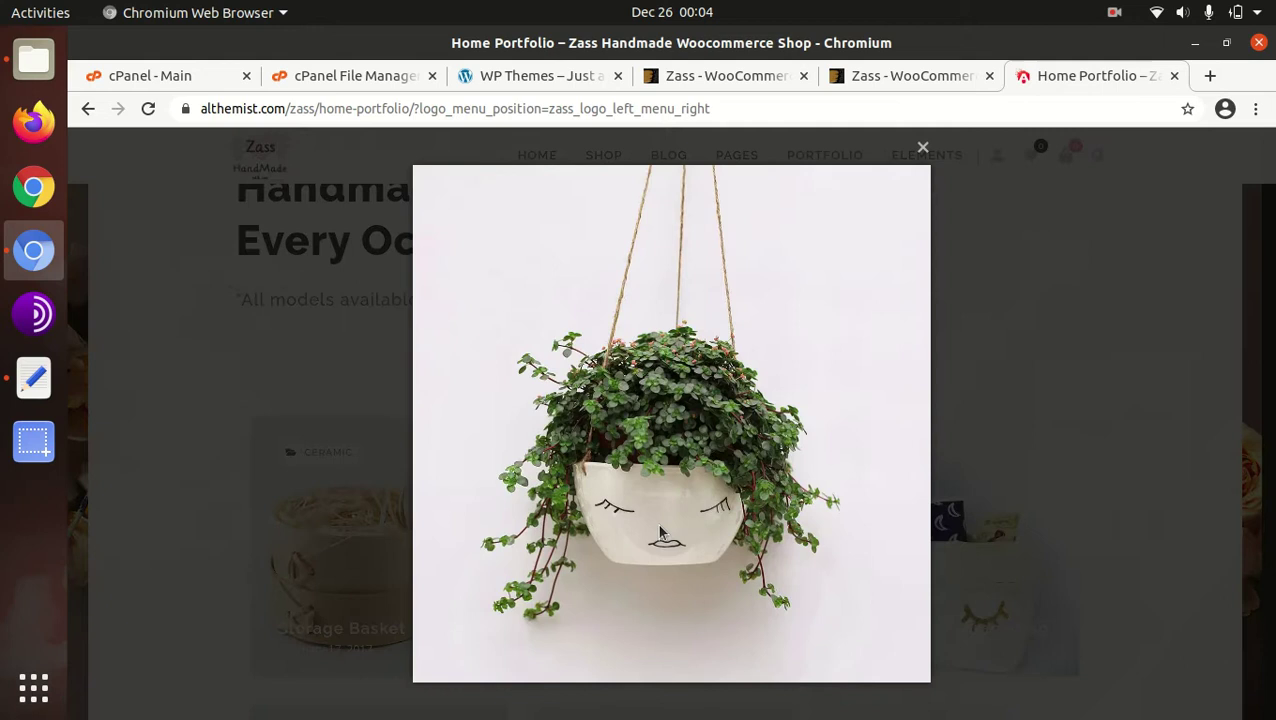
pyautogui.click(922, 147)
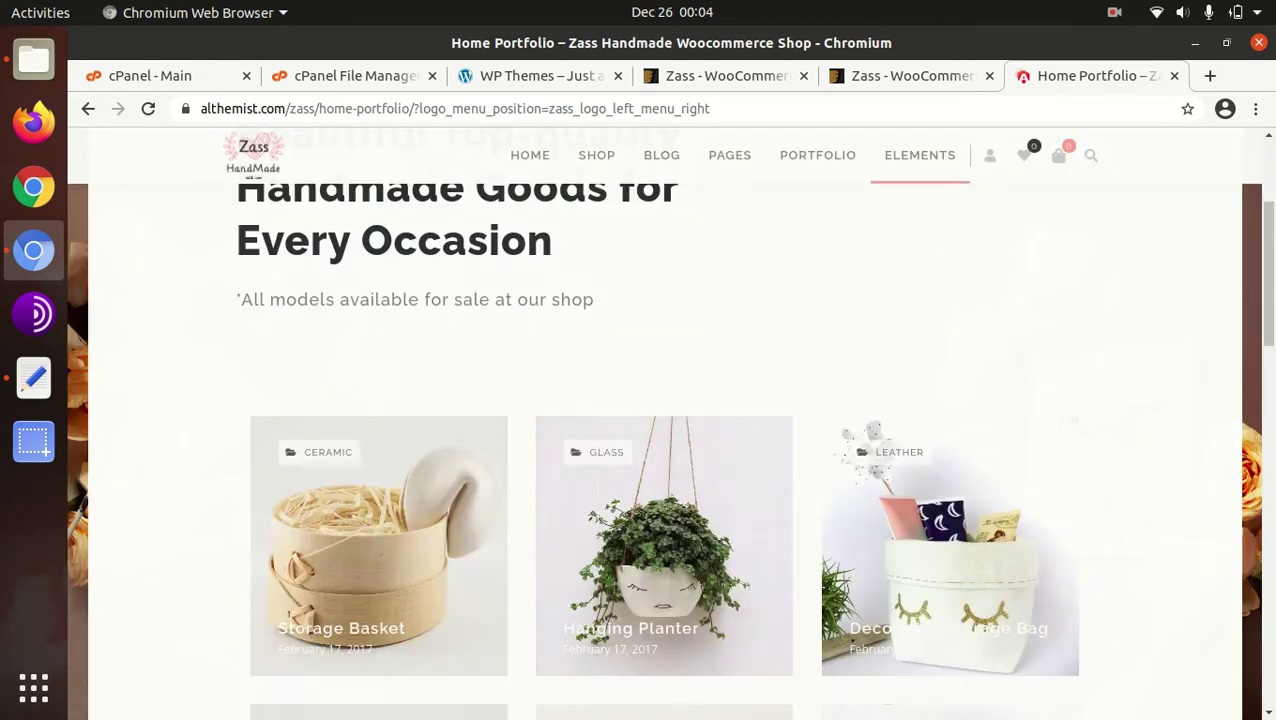
pyautogui.scroll(-3, 387, 387)
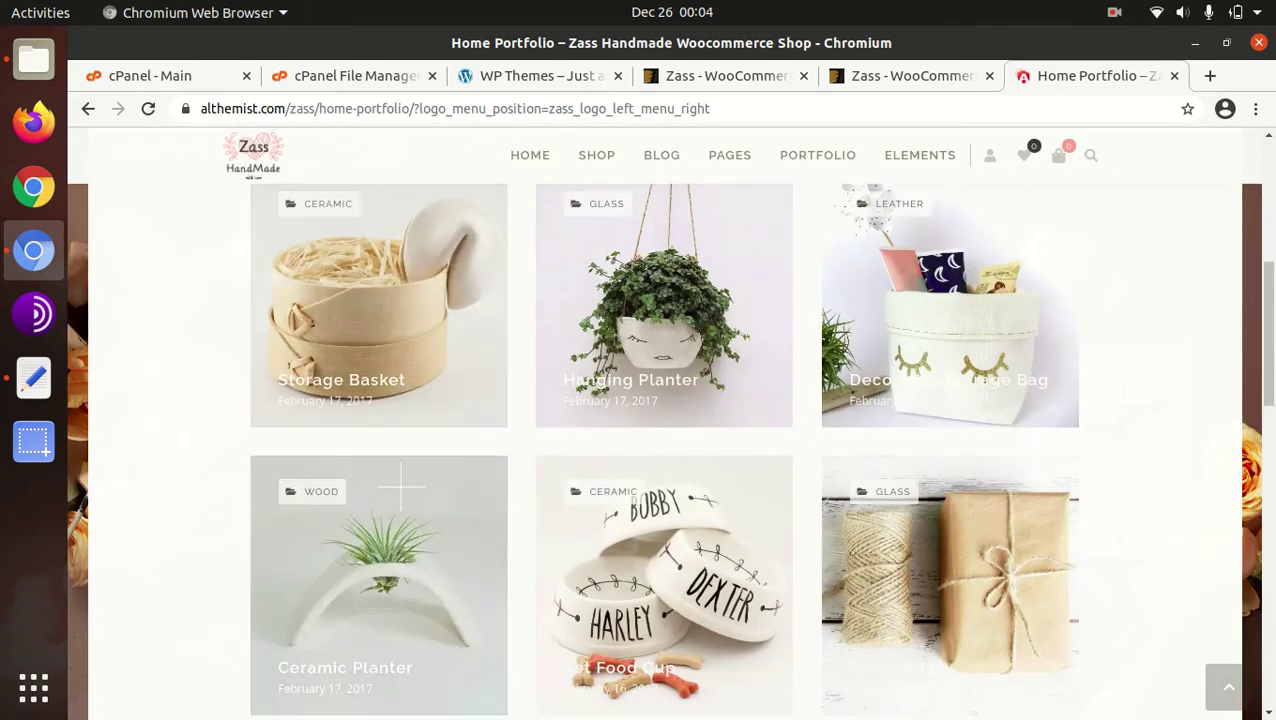
pyautogui.click(435, 345)
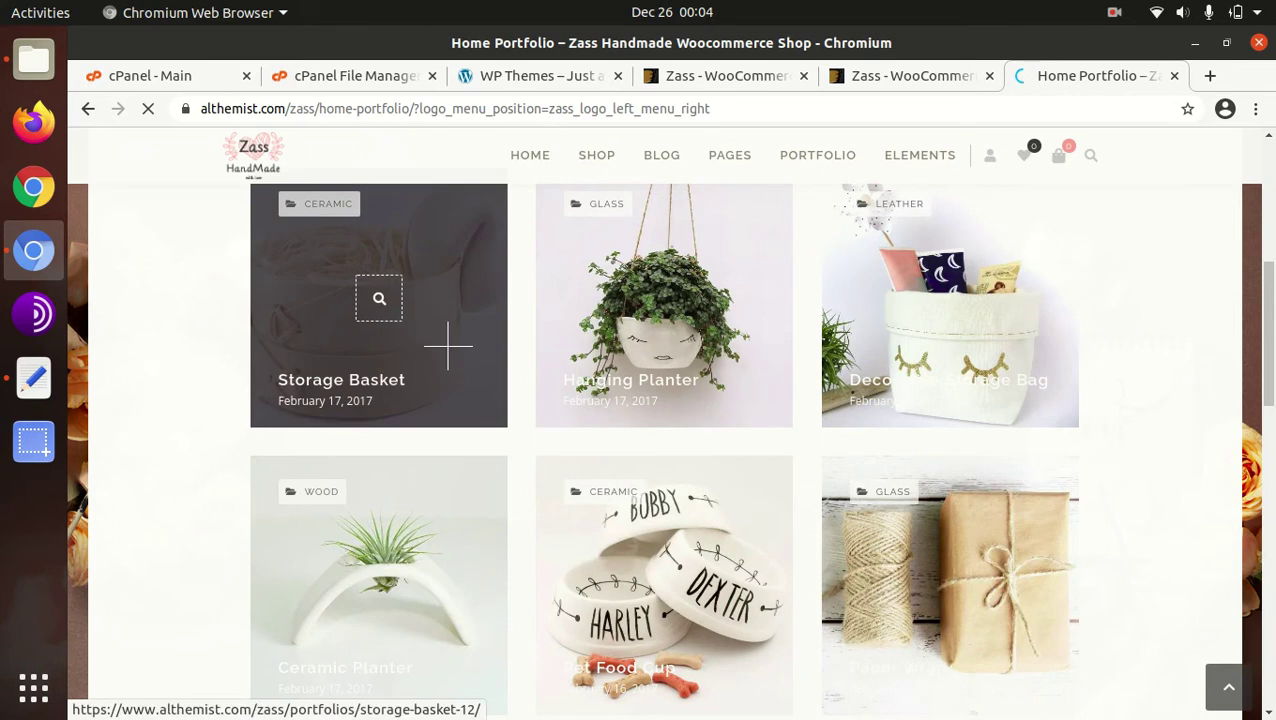
# Look over the Storage Basket project page and its HOME, SHOP and PAGES menus
pyautogui.click(448, 345)
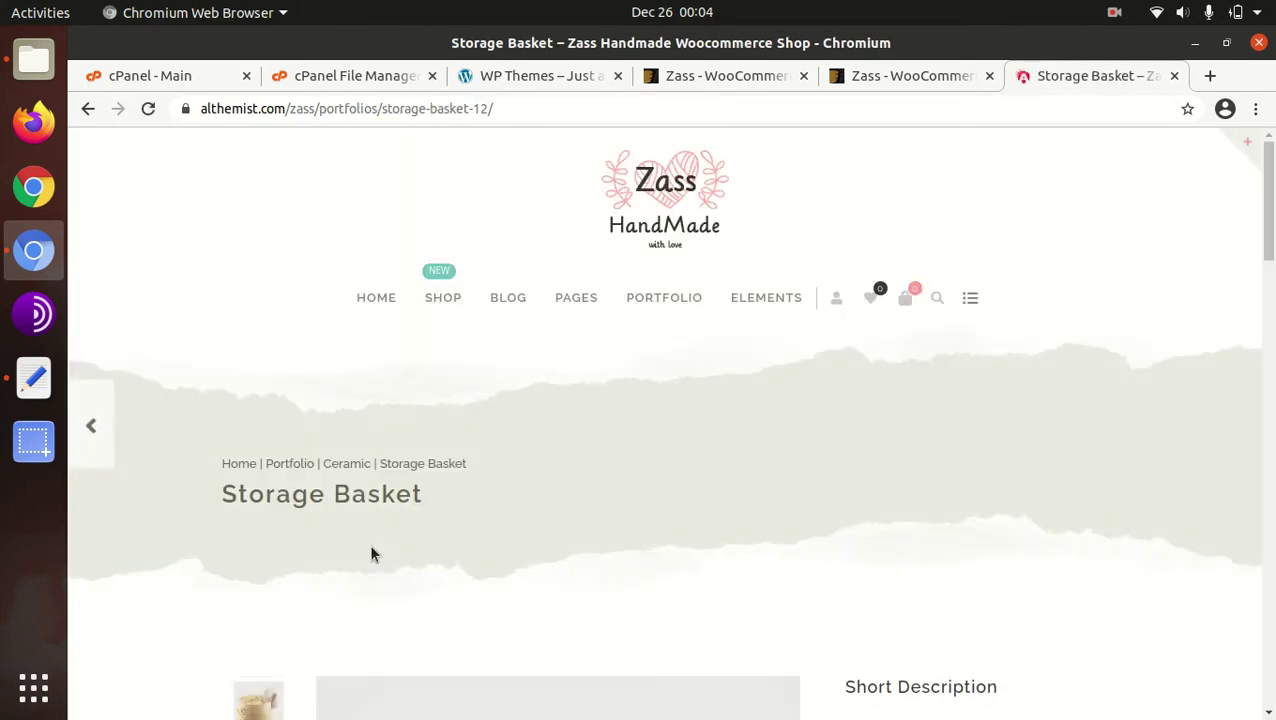
pyautogui.scroll(-3, 506, 522)
pyautogui.scroll(-6, 509, 524)
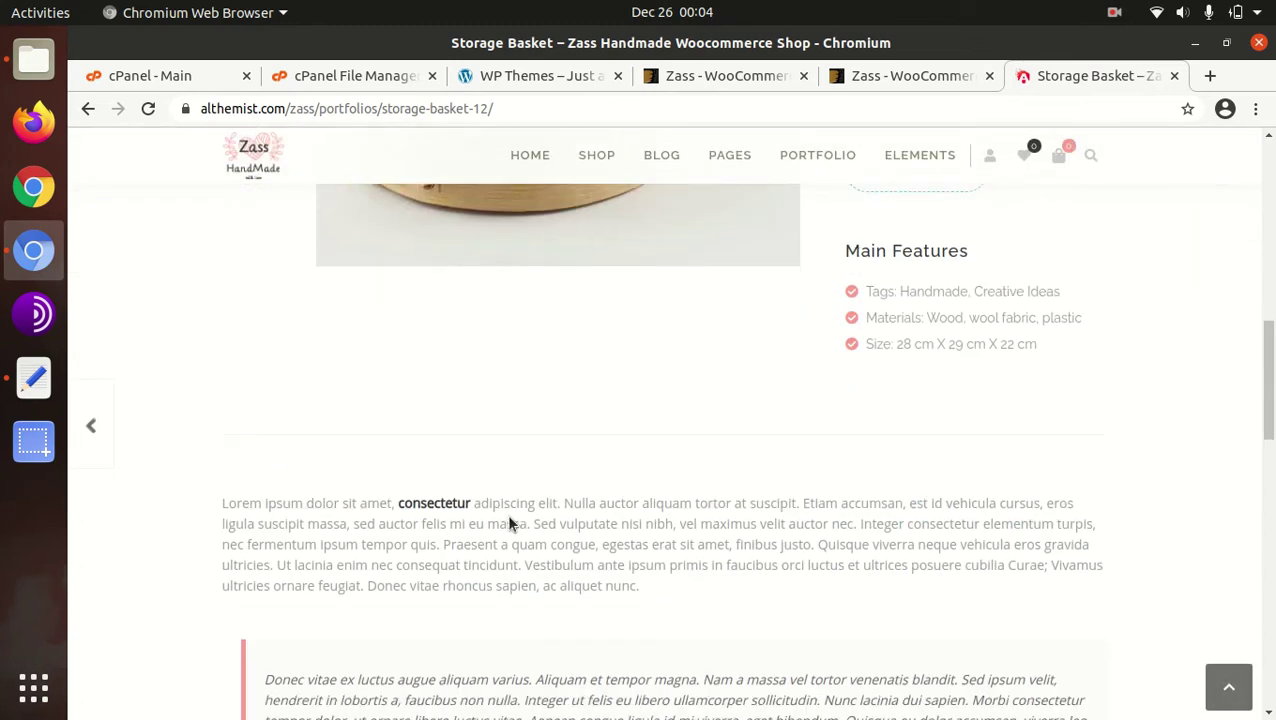
pyautogui.scroll(8, 509, 524)
pyautogui.scroll(1, 509, 524)
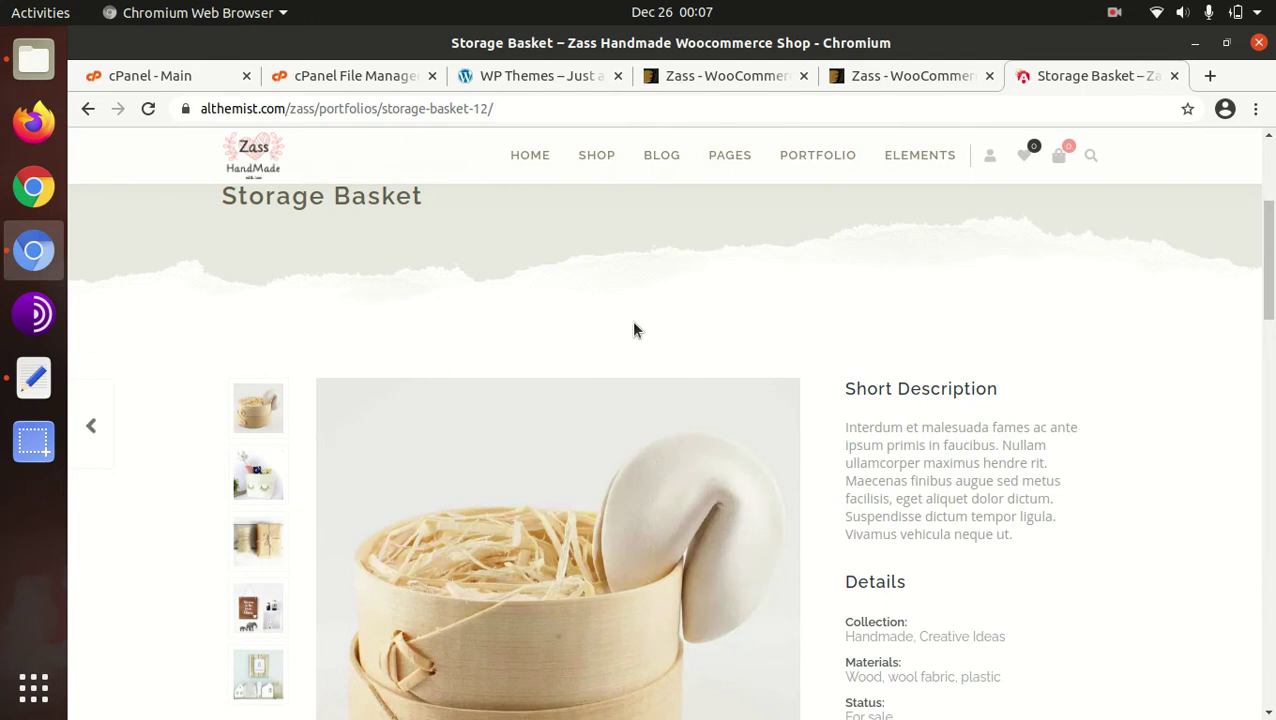
pyautogui.scroll(5, 633, 329)
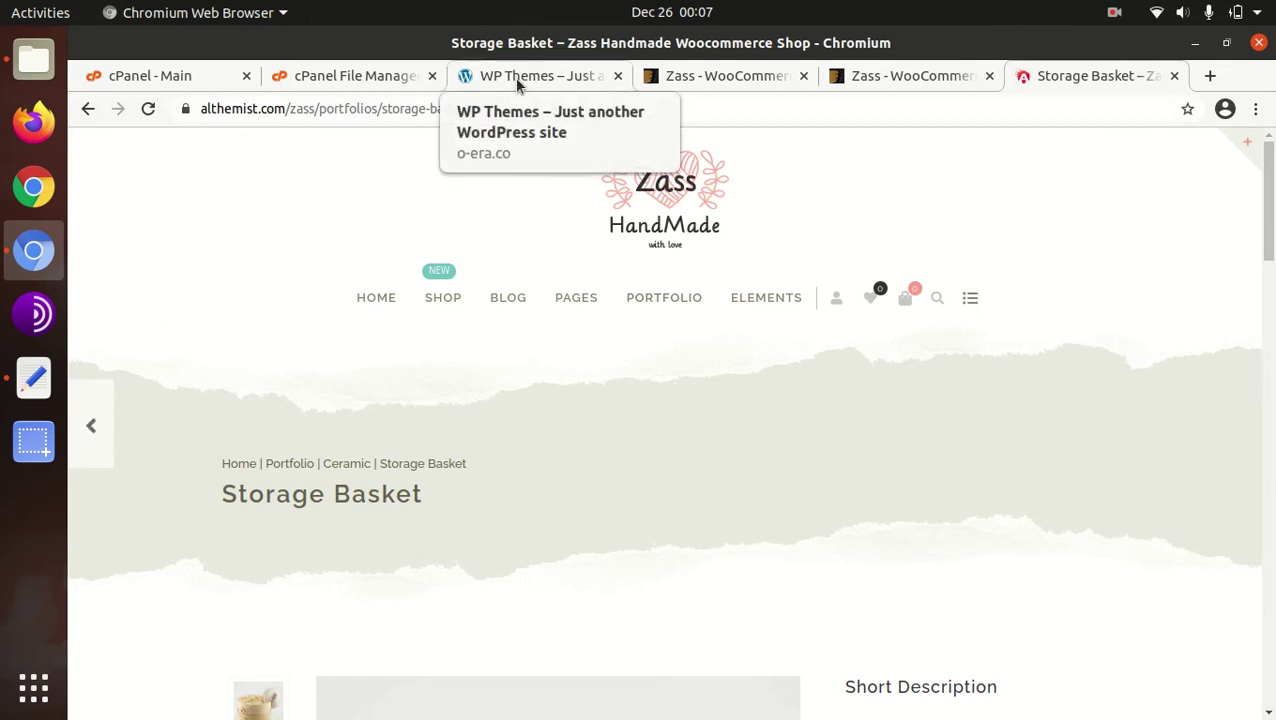
pyautogui.moveTo(369, 282)
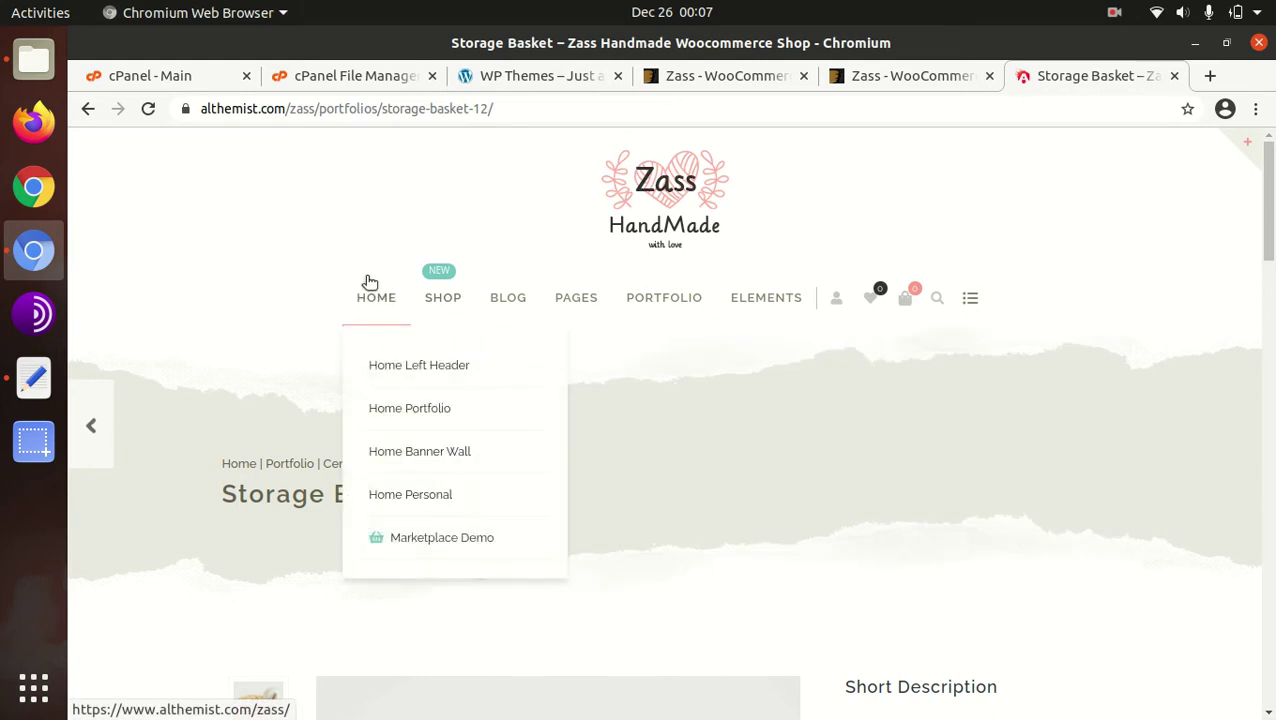
pyautogui.moveTo(440, 316)
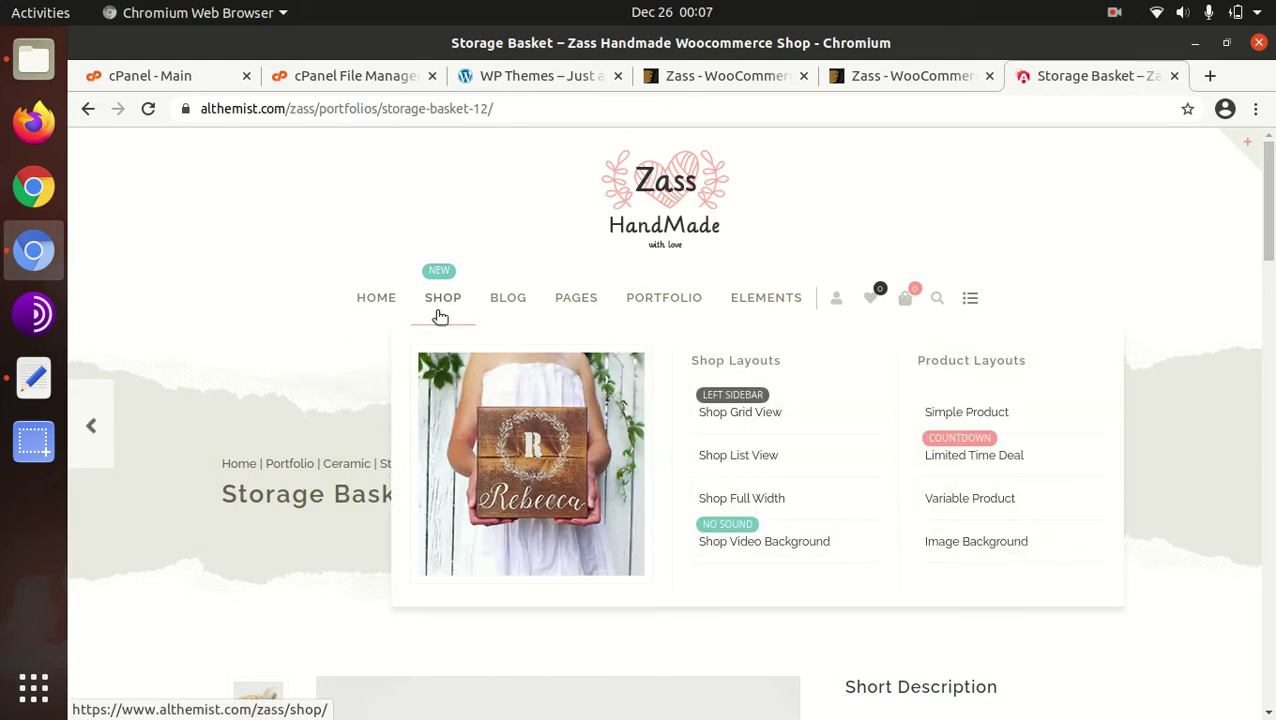
pyautogui.moveTo(580, 312)
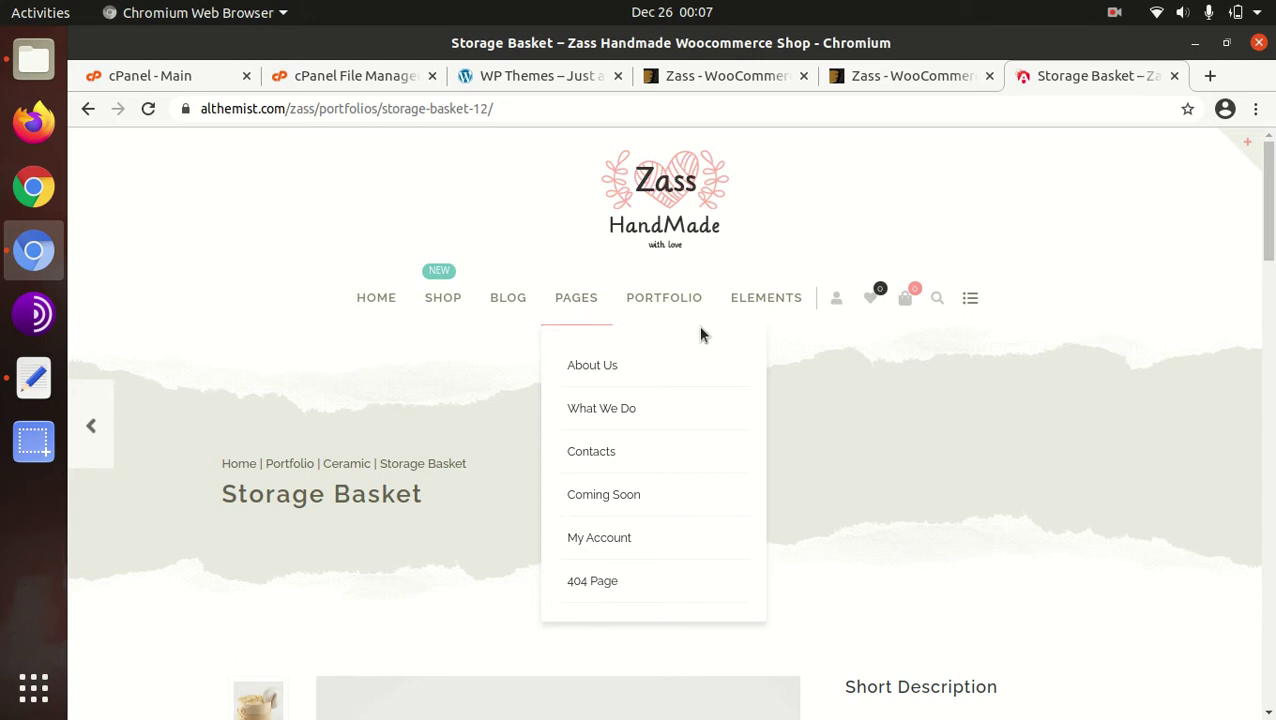
# Scroll to the page footer, then switch to the WP Themes site showing 'Hello world!'
pyautogui.scroll(-7, 700, 328)
pyautogui.scroll(-10, 975, 395)
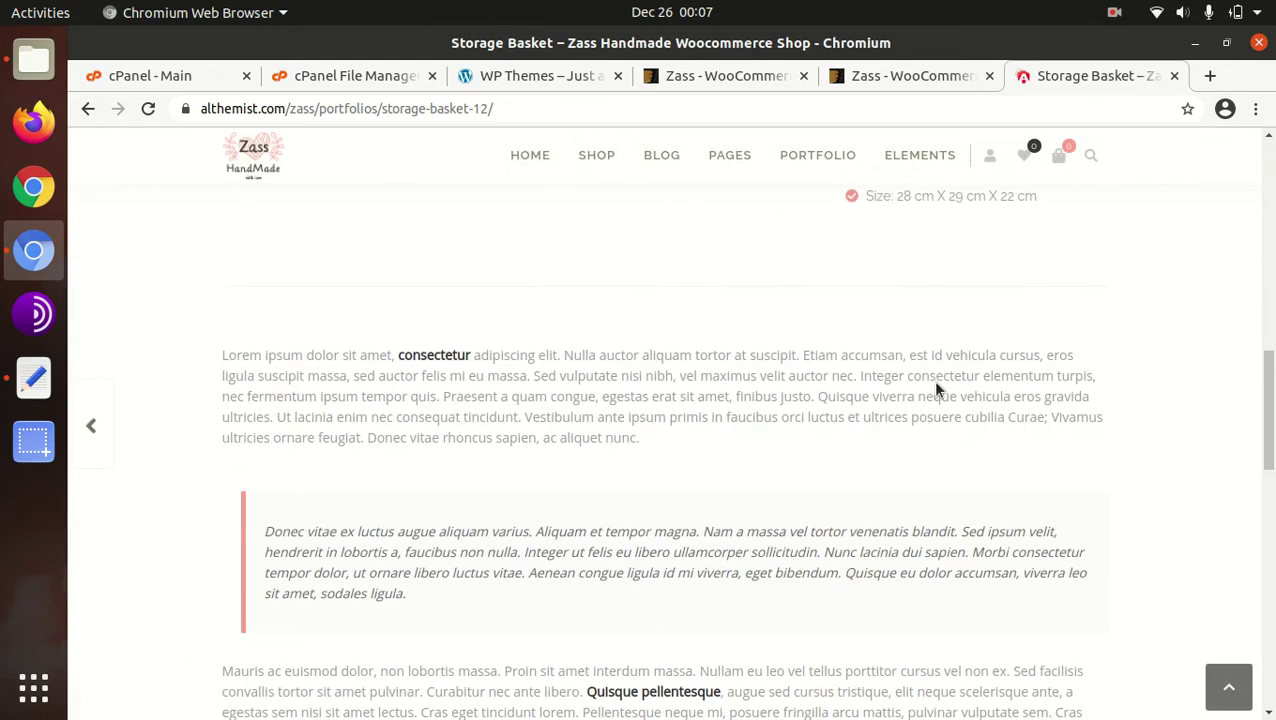
pyautogui.scroll(-1, 880, 378)
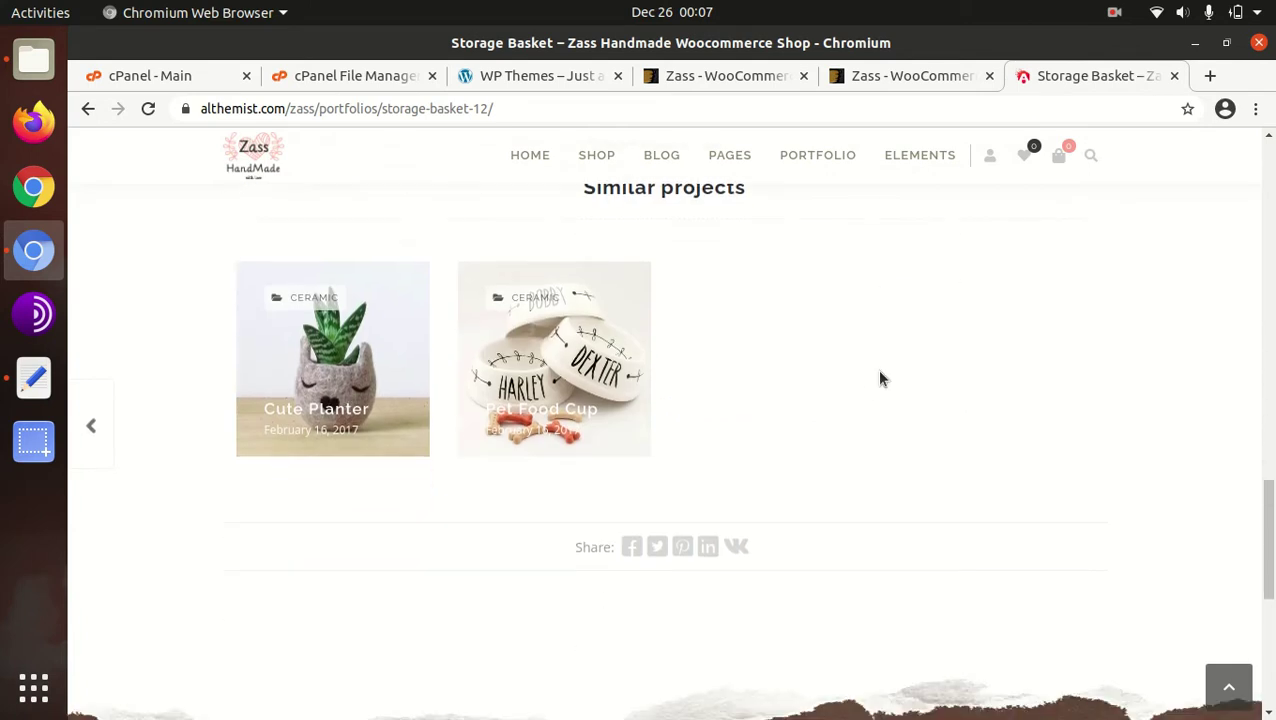
pyautogui.scroll(-5, 880, 378)
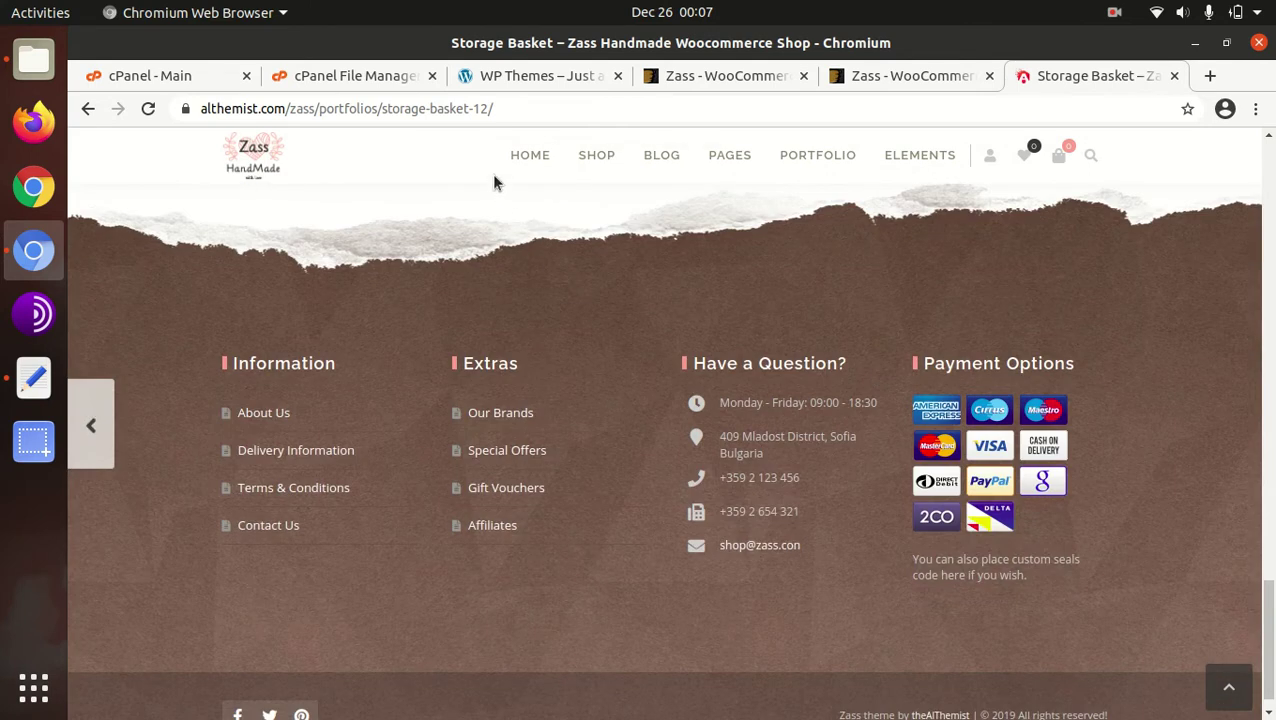
pyautogui.click(501, 80)
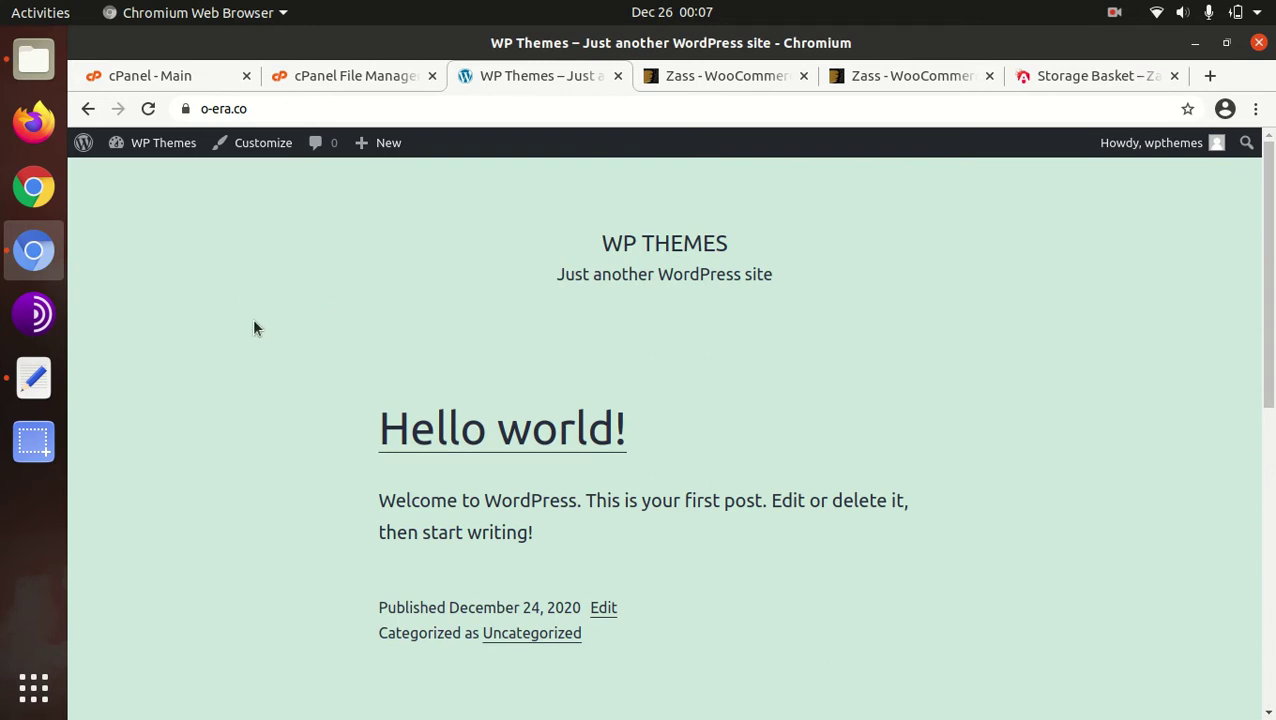
# Open the Downloads/zass folder in Files and view changelog.txt in Text Editor
pyautogui.click(33, 60)
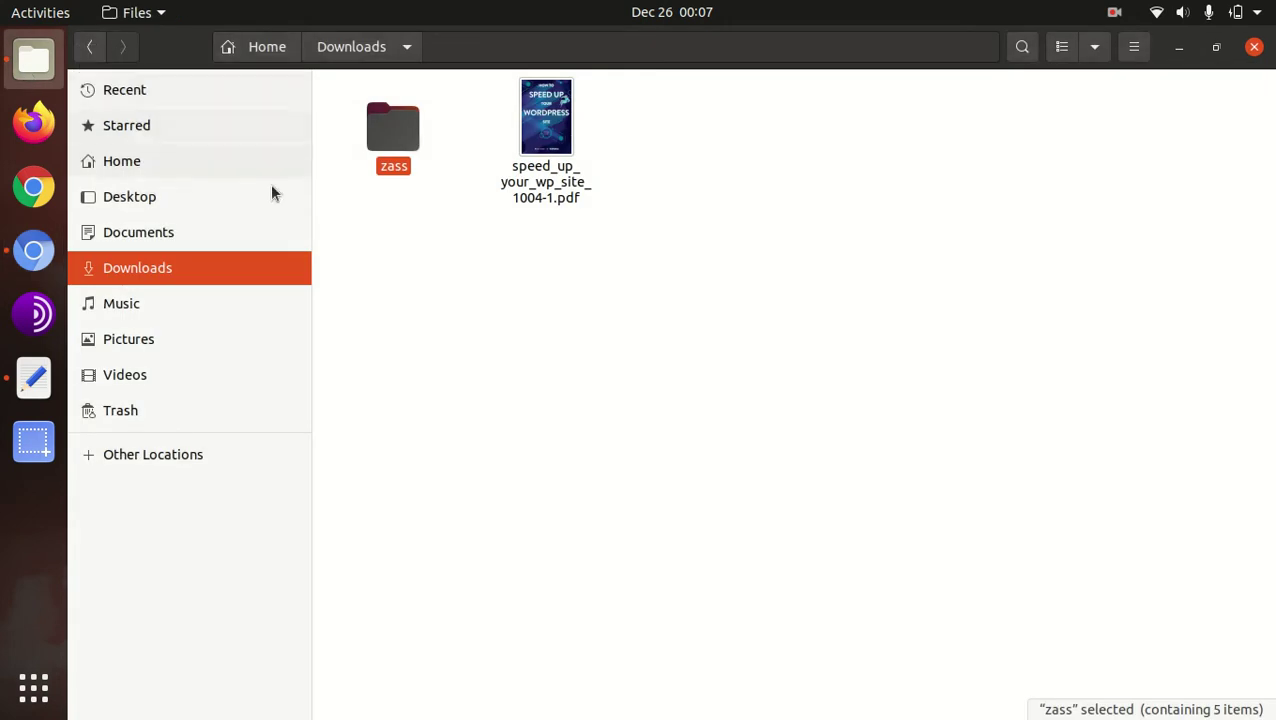
pyautogui.click(365, 250)
pyautogui.doubleClick(381, 134)
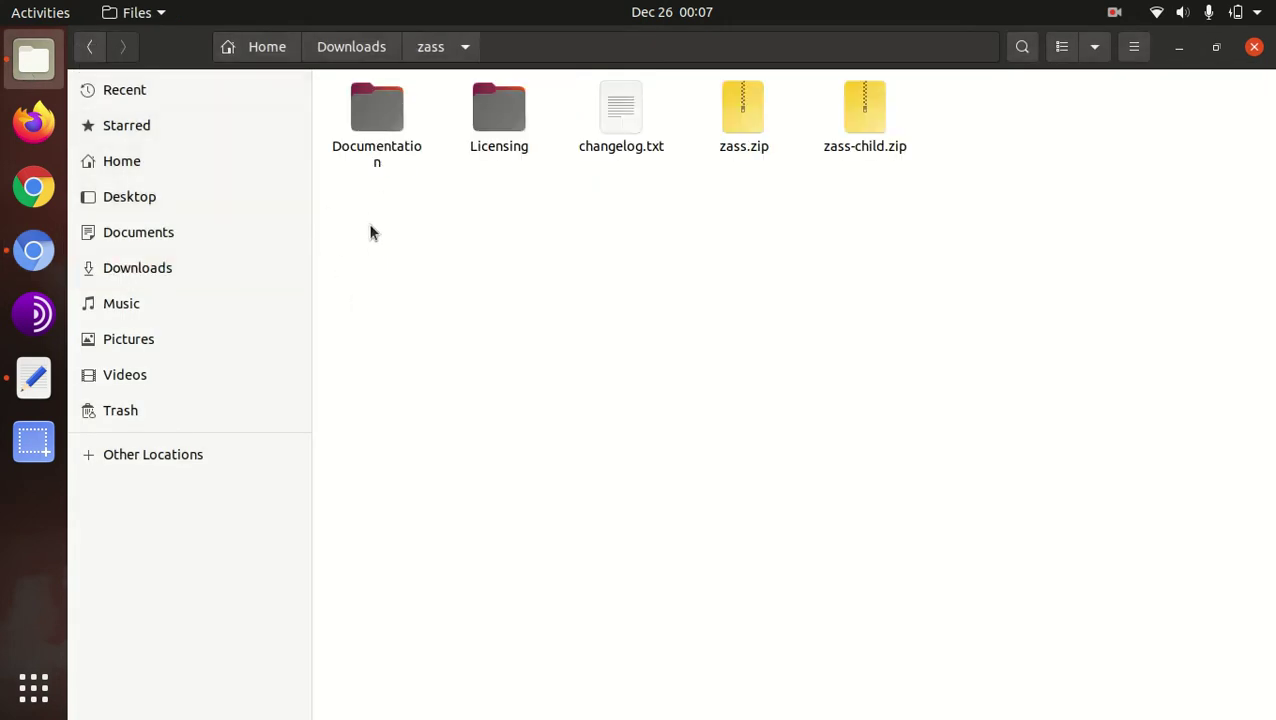
pyautogui.click(383, 128)
pyautogui.click(481, 125)
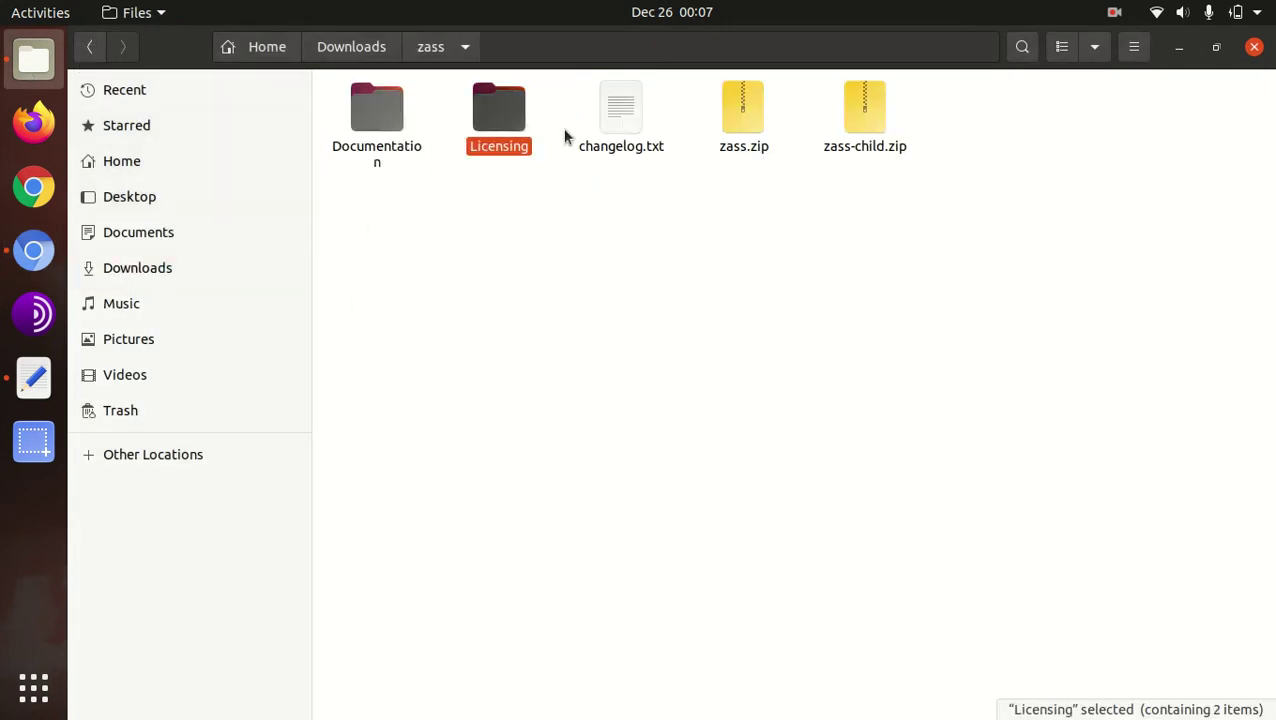
pyautogui.doubleClick(621, 110)
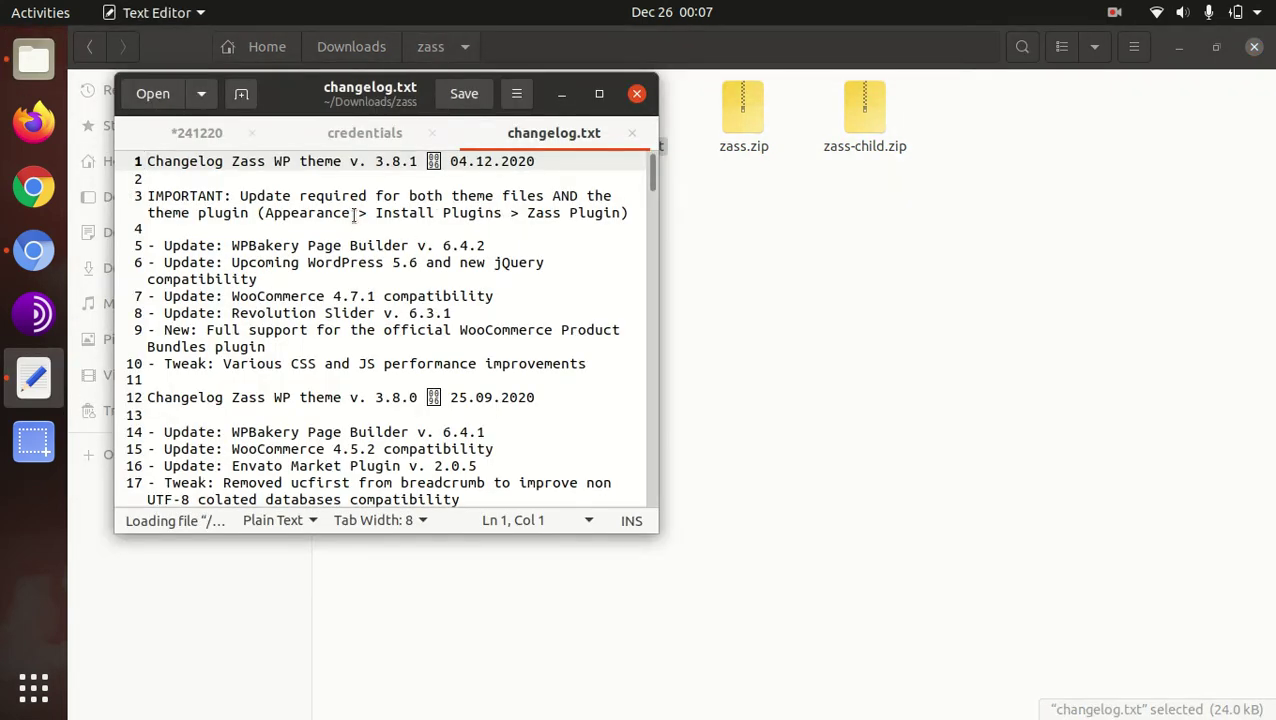
# Read the Zass v3.8.1 changelog, then close Text Editor without saving the 241220 document
pyautogui.click(560, 165)
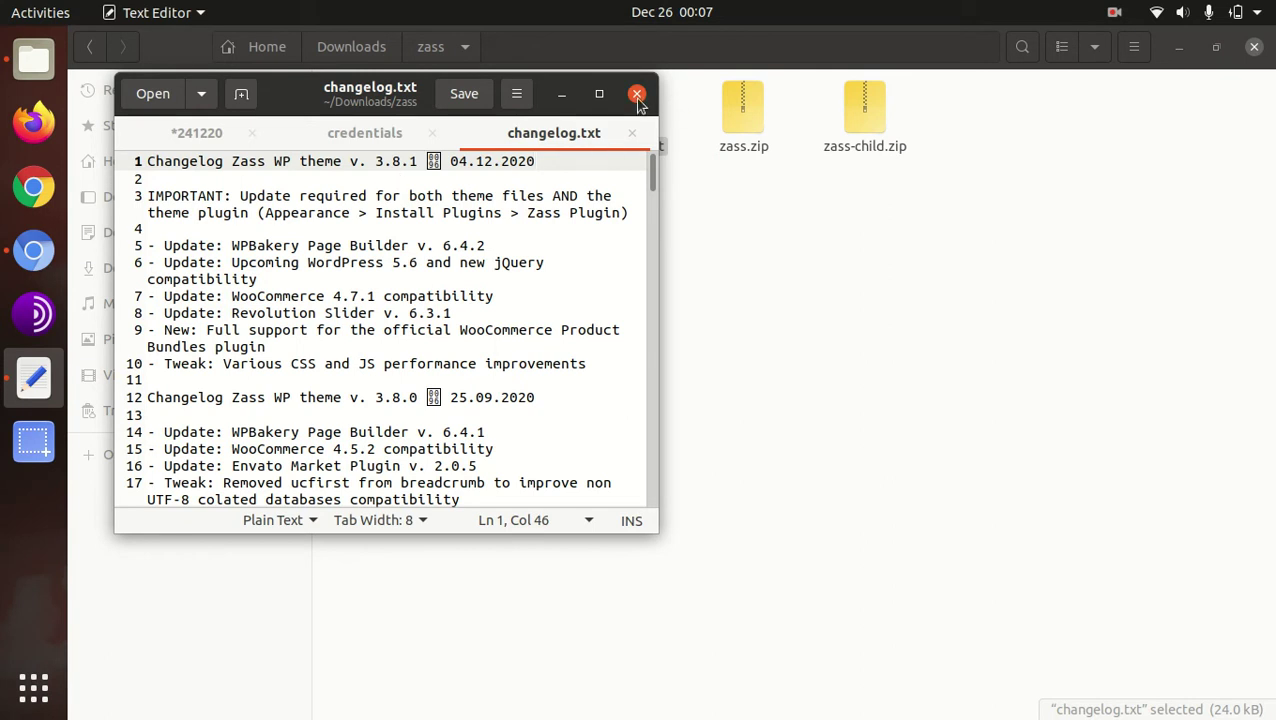
pyautogui.scroll(-5, 553, 182)
pyautogui.scroll(4, 553, 182)
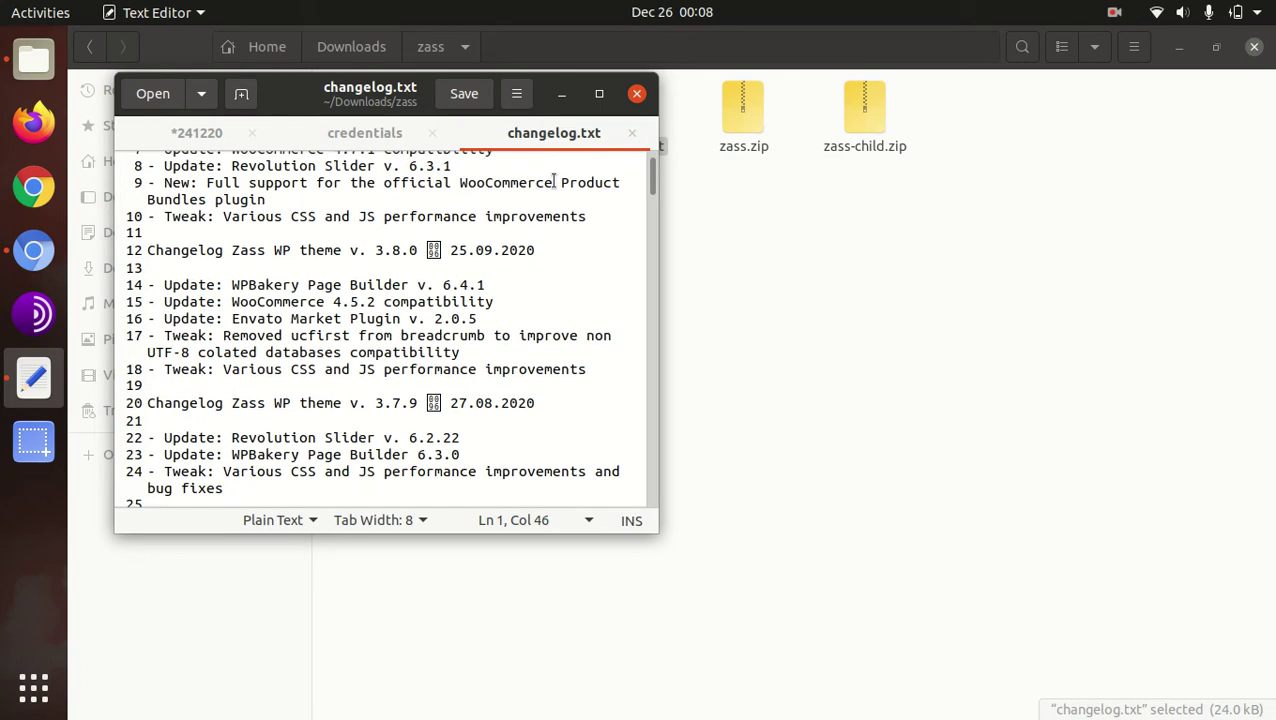
pyautogui.click(635, 95)
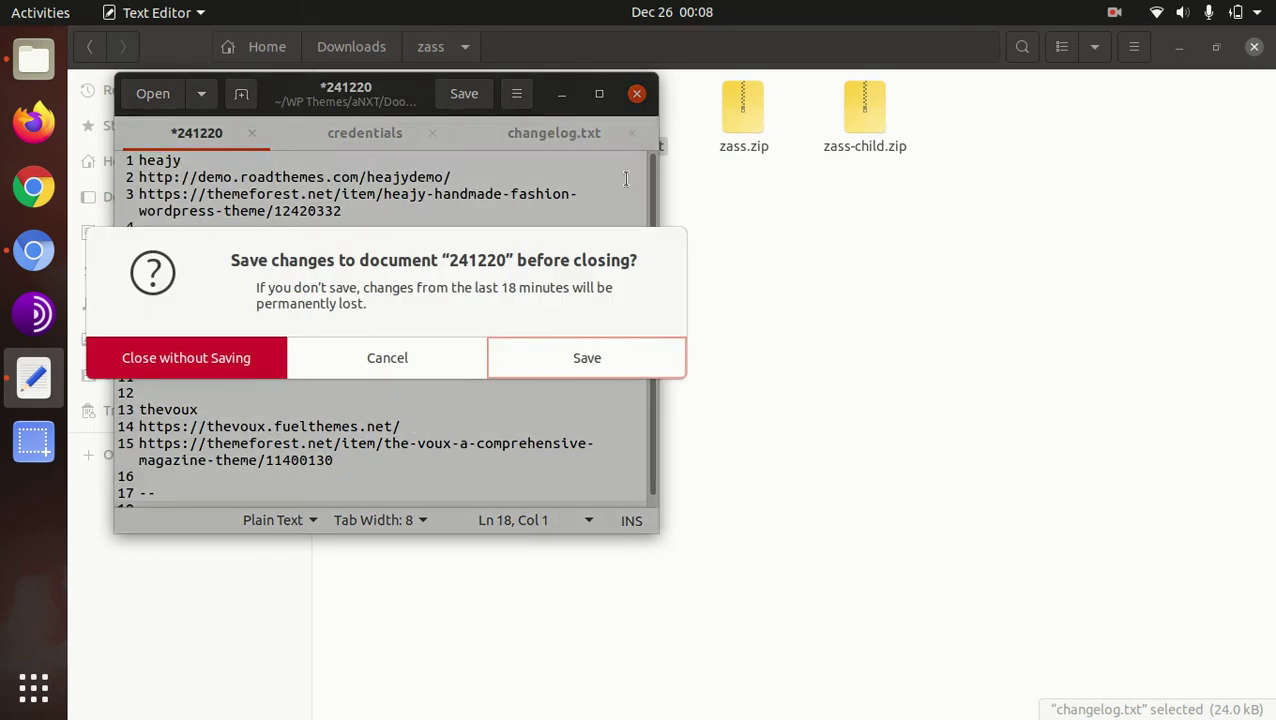
pyautogui.click(243, 360)
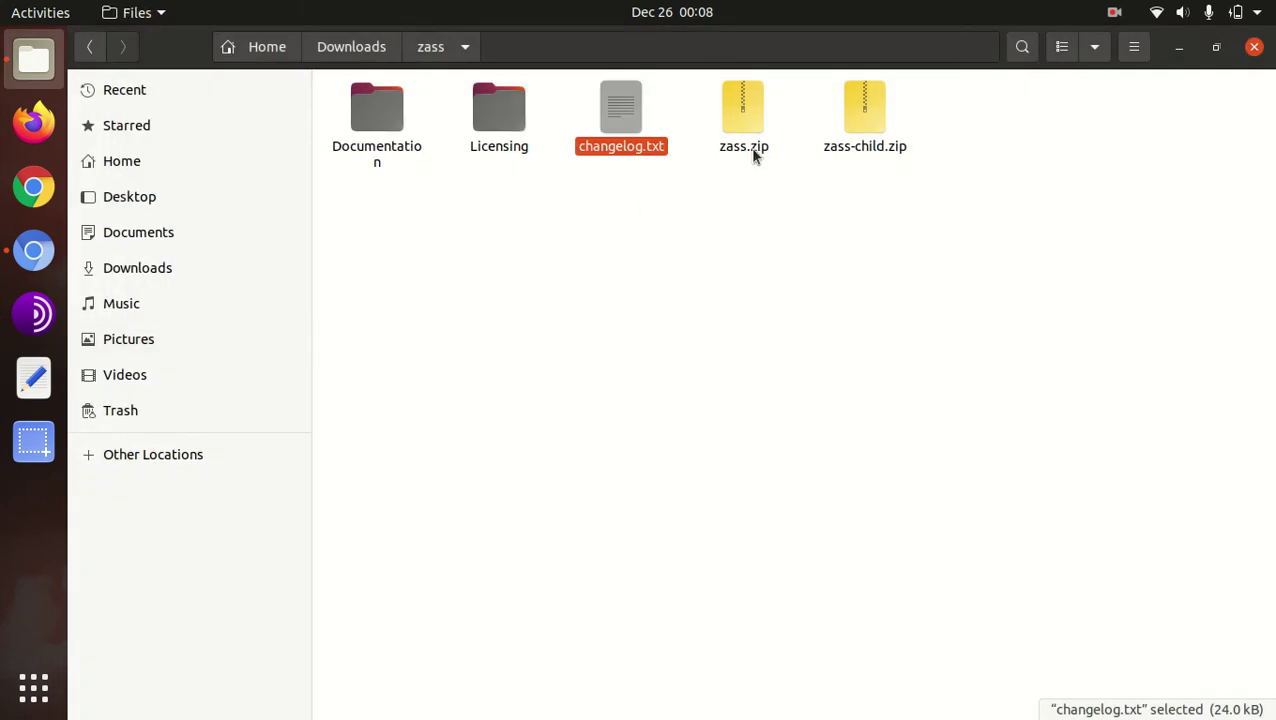
pyautogui.click(735, 128)
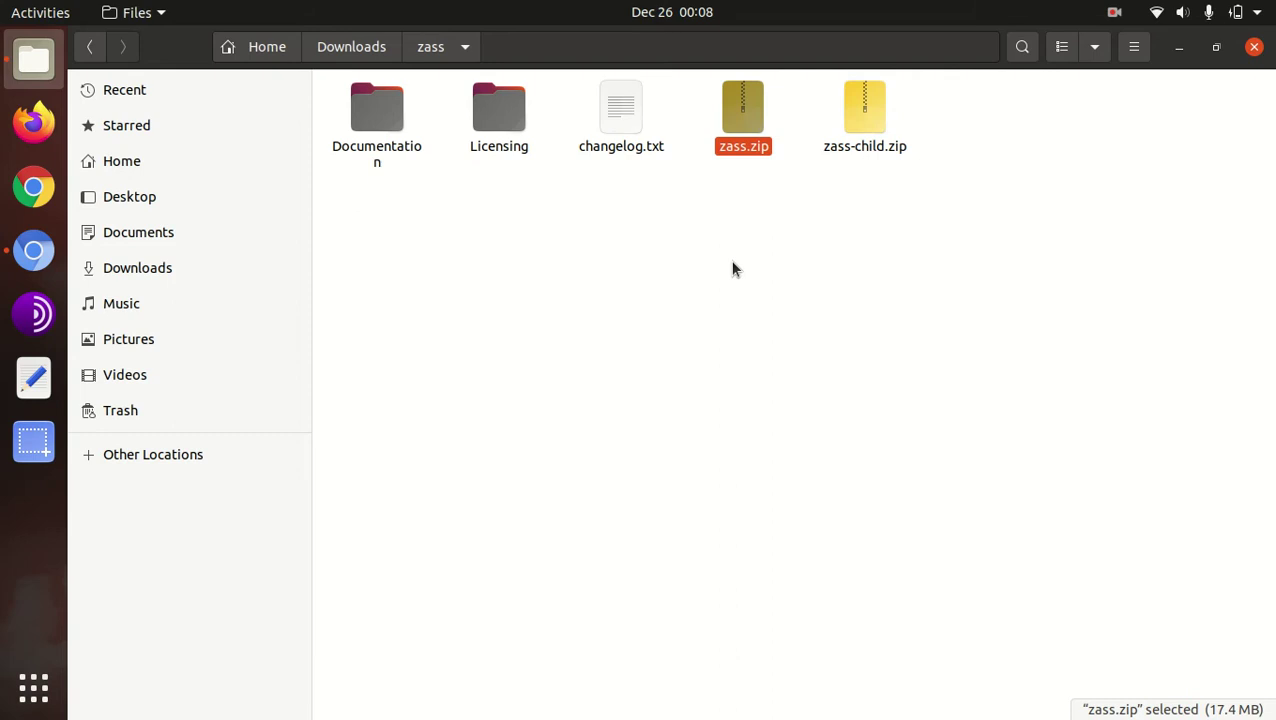
pyautogui.click(852, 138)
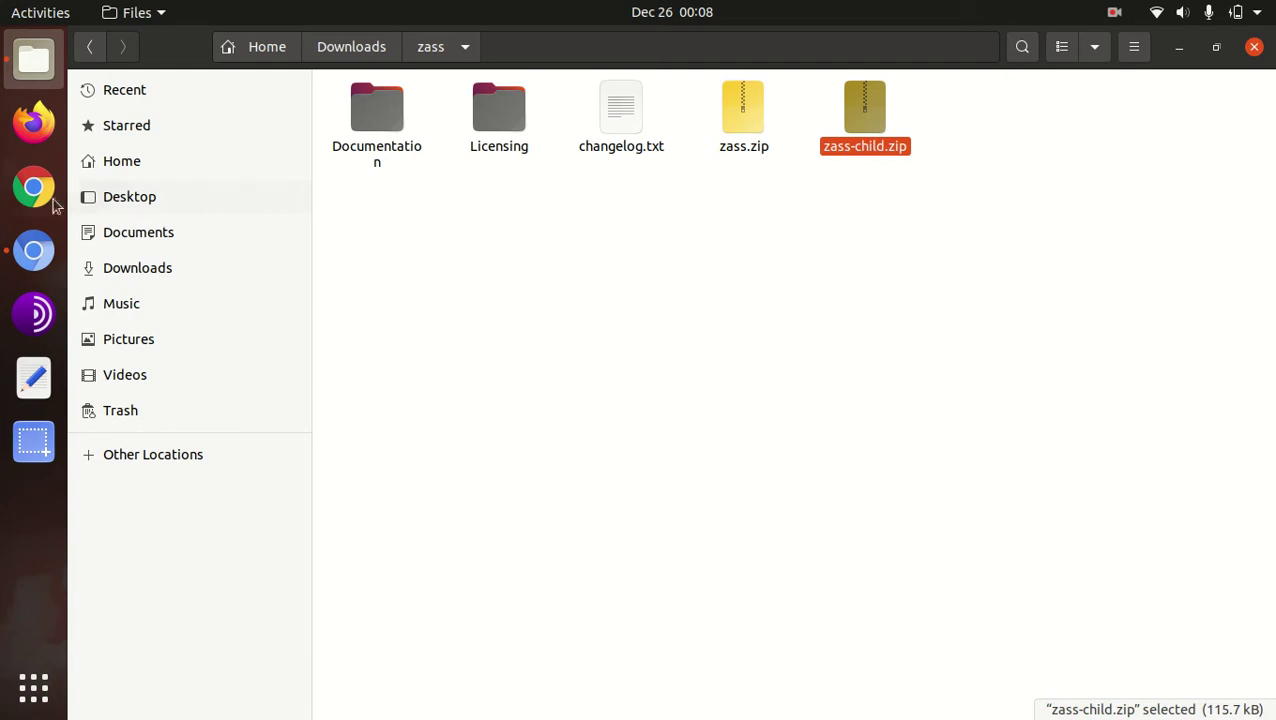
# From WordPress Themes, go to Add New > Upload Theme and choose zass.zip from the zass folder
pyautogui.click(36, 255)
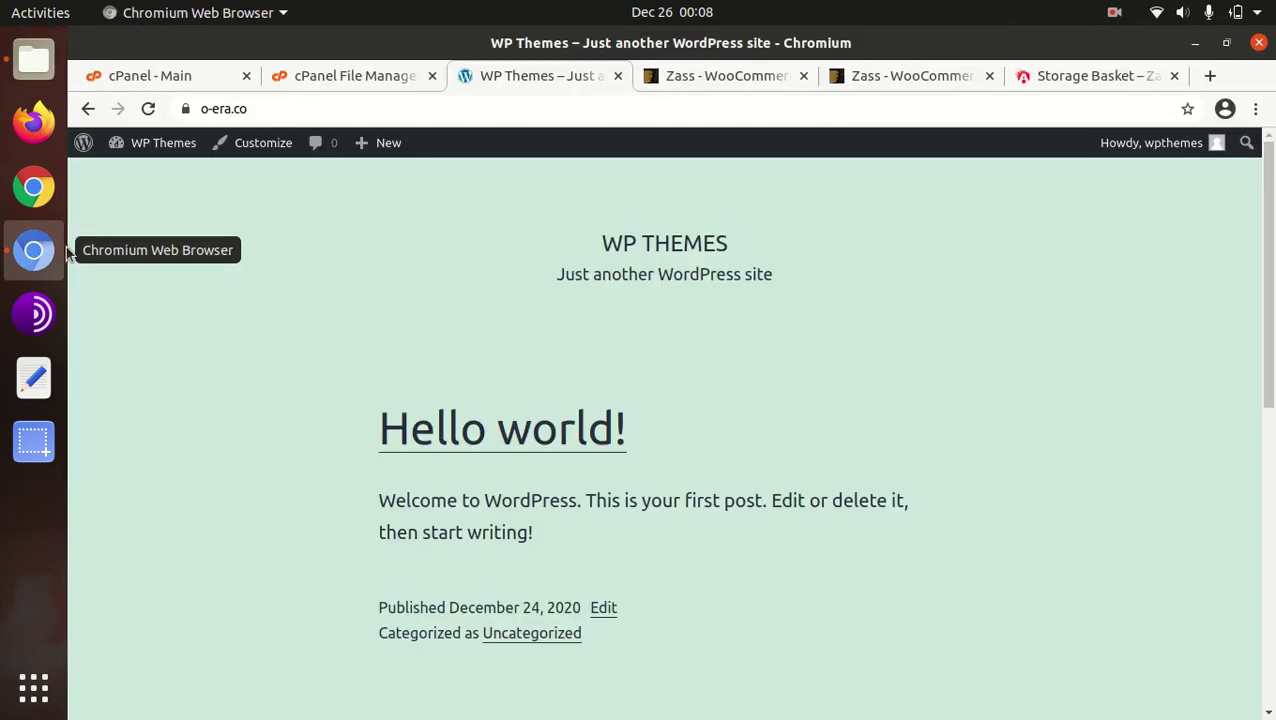
pyautogui.moveTo(180, 160)
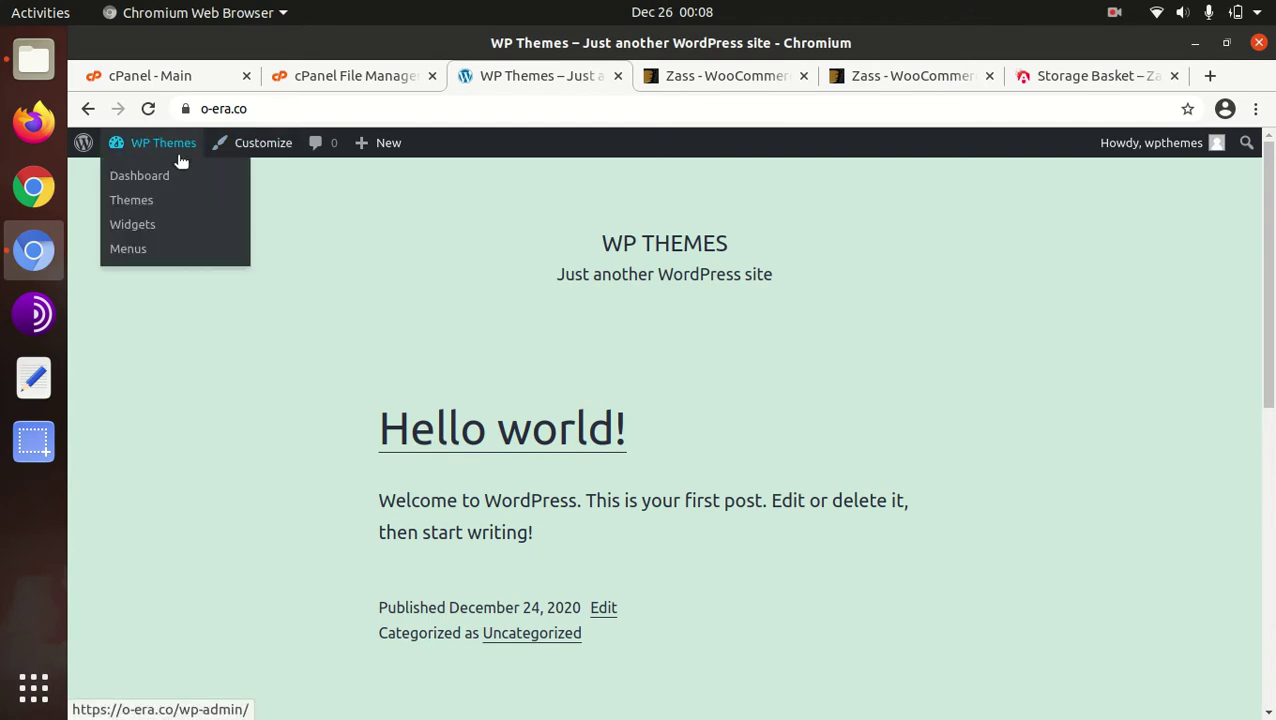
pyautogui.click(141, 203)
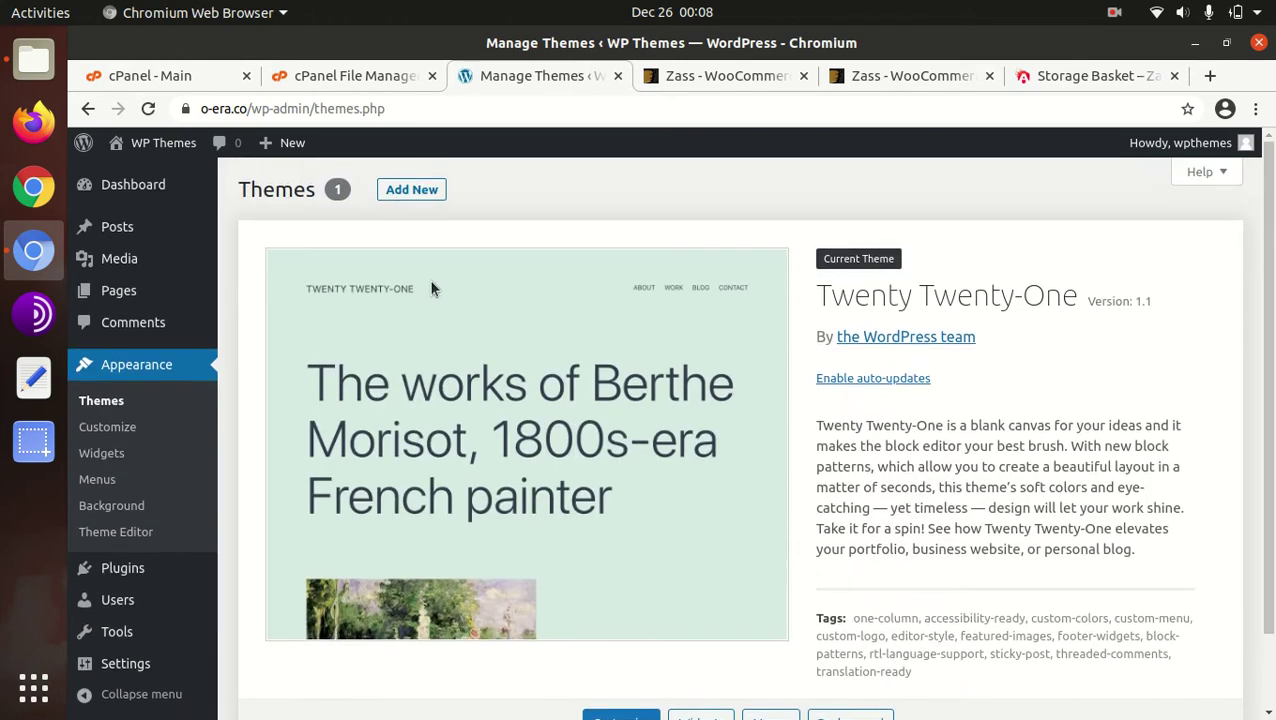
pyautogui.click(389, 198)
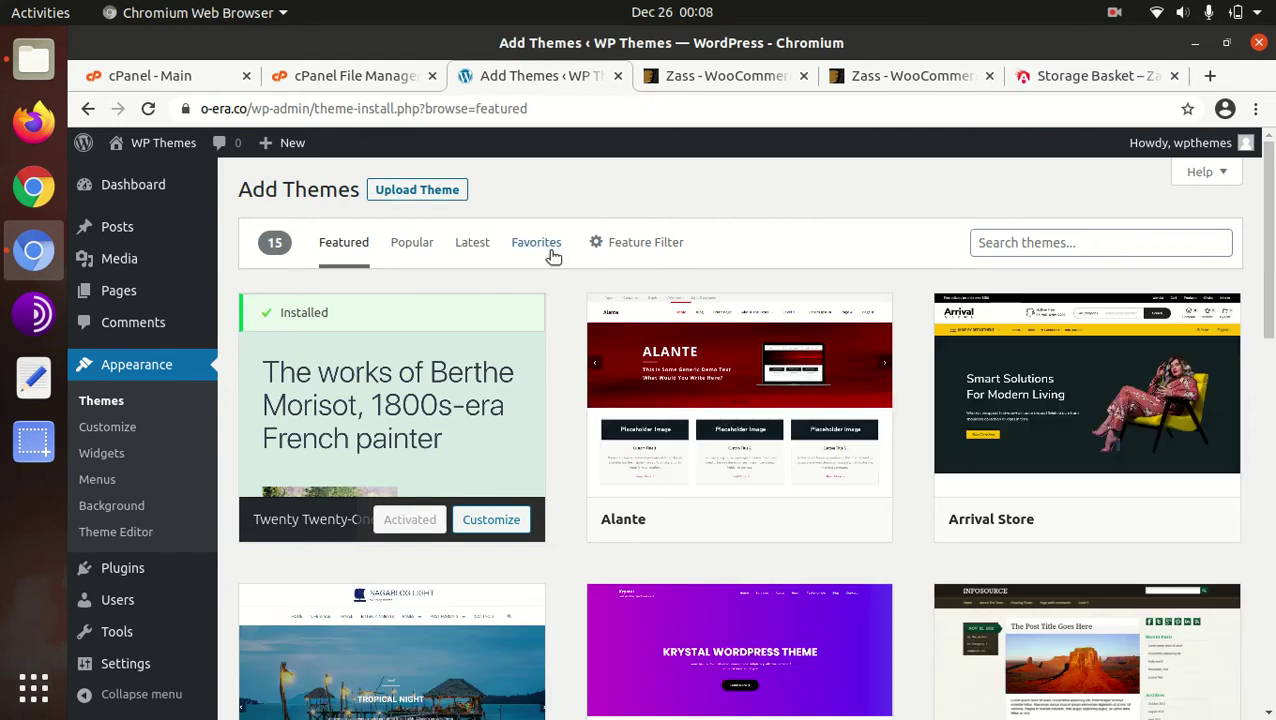
pyautogui.click(420, 198)
pyautogui.click(600, 359)
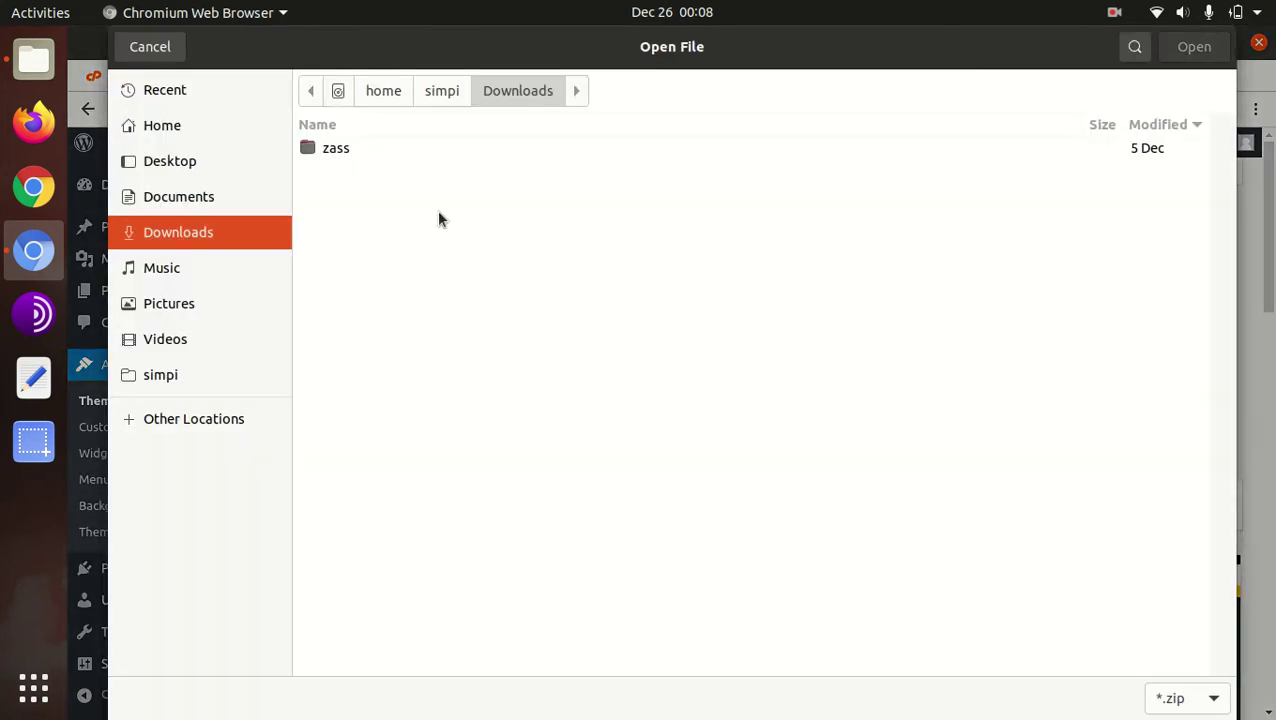
pyautogui.doubleClick(352, 158)
pyautogui.click(358, 213)
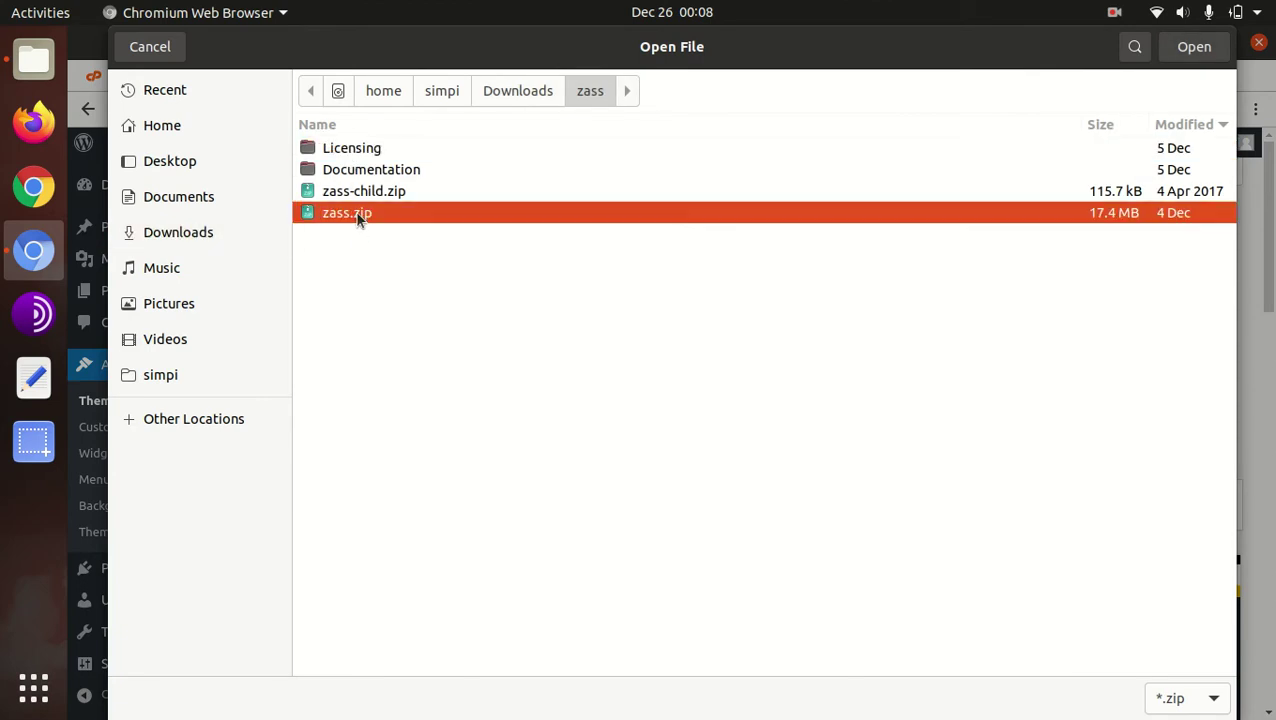
# Cancel WordPress's file picker and upload Downloads/zass/zass.zip into wp-content/themes via File Manager
pyautogui.click(160, 54)
pyautogui.click(331, 78)
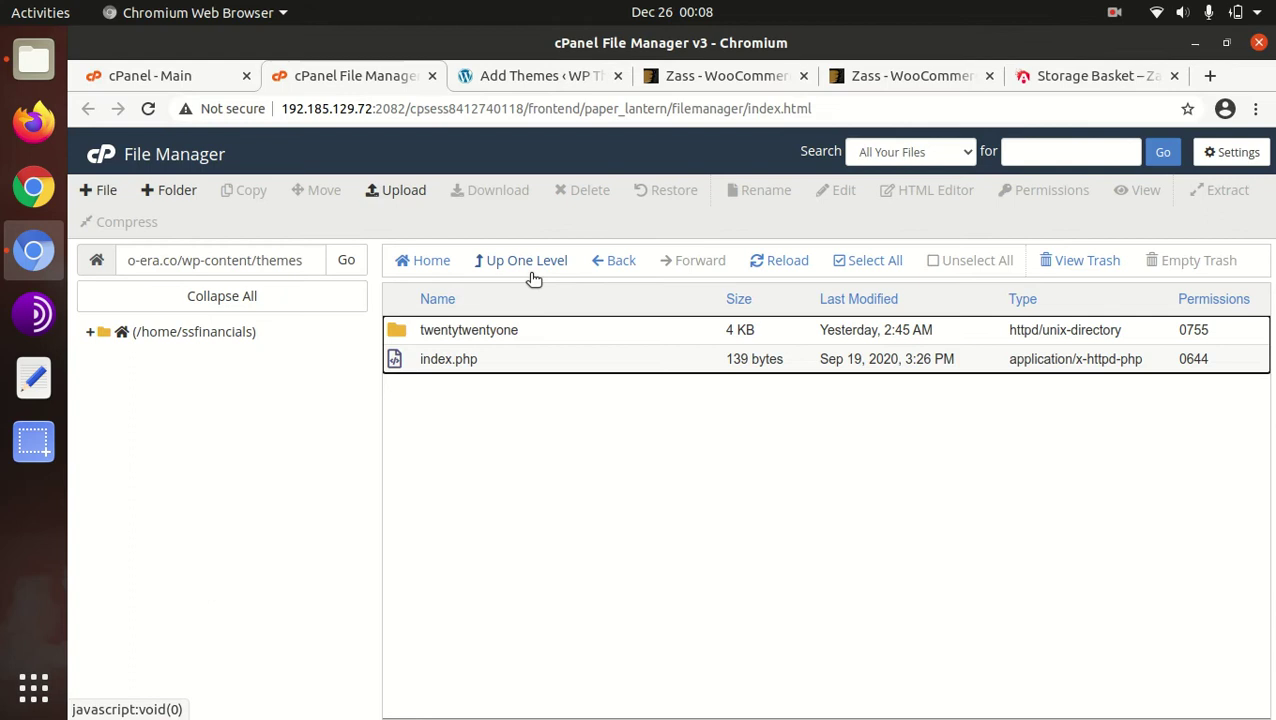
pyautogui.click(380, 191)
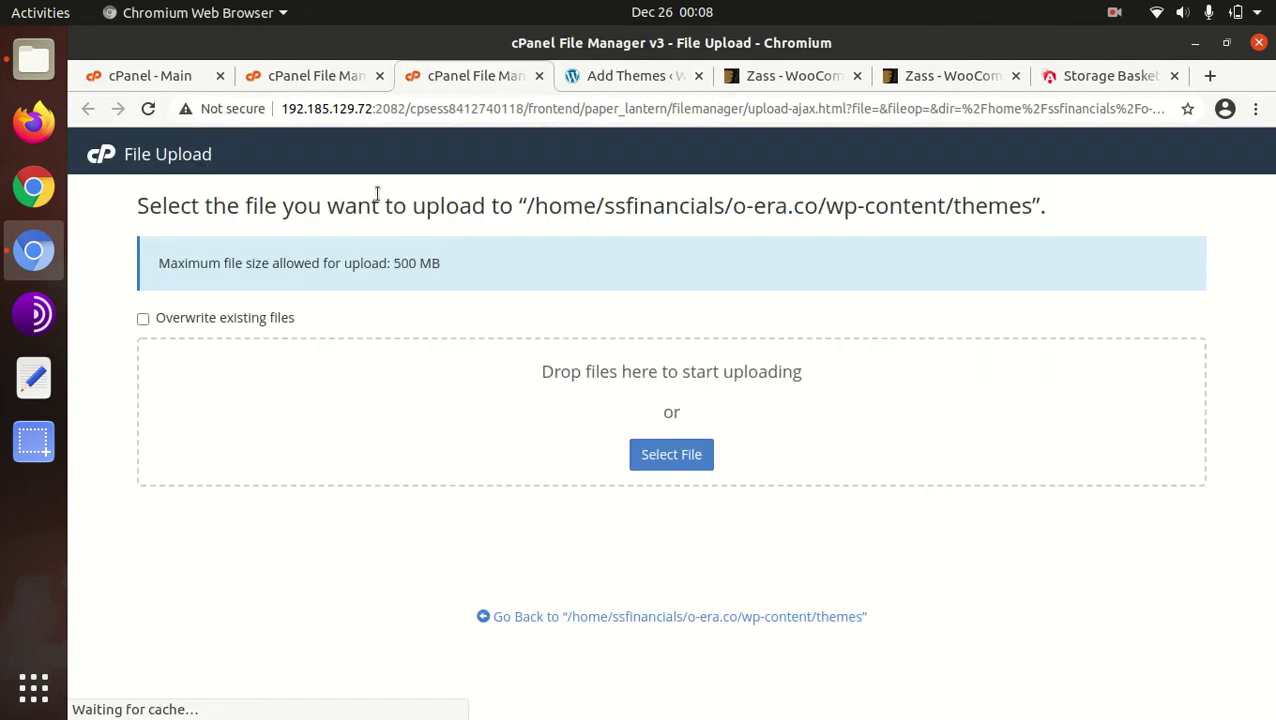
pyautogui.click(668, 456)
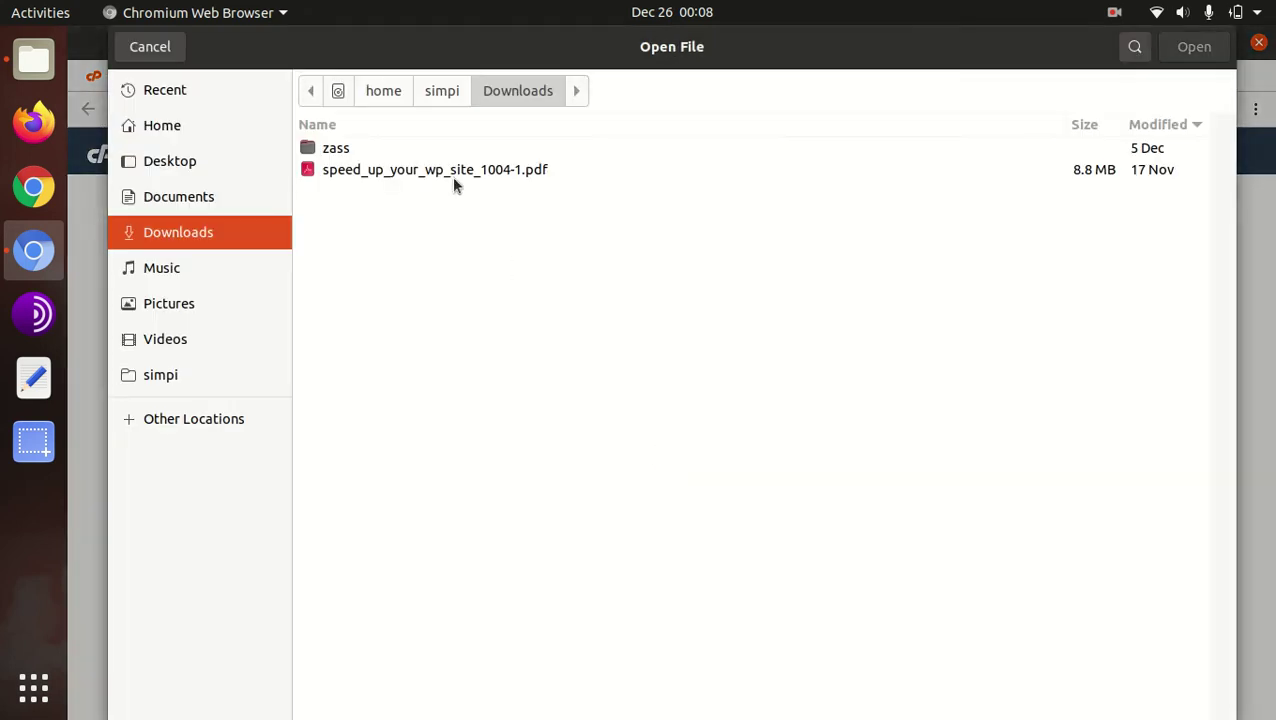
pyautogui.doubleClick(378, 147)
pyautogui.click(371, 234)
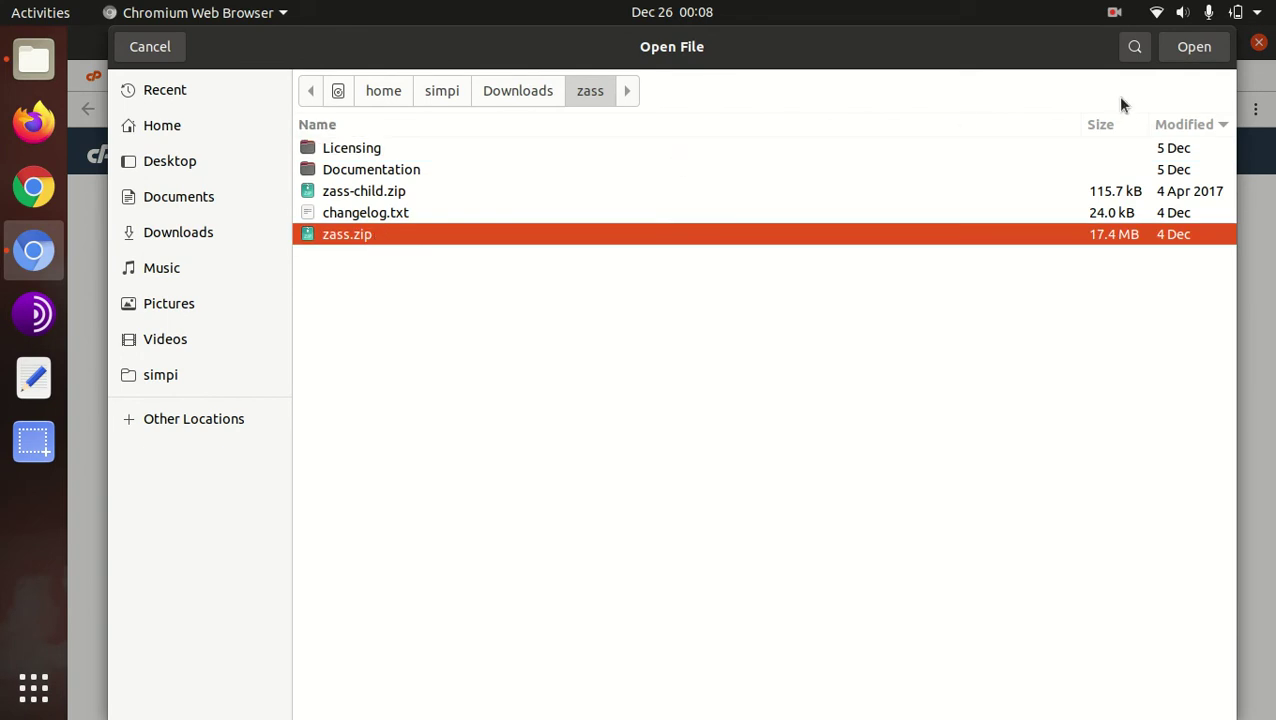
pyautogui.click(1192, 47)
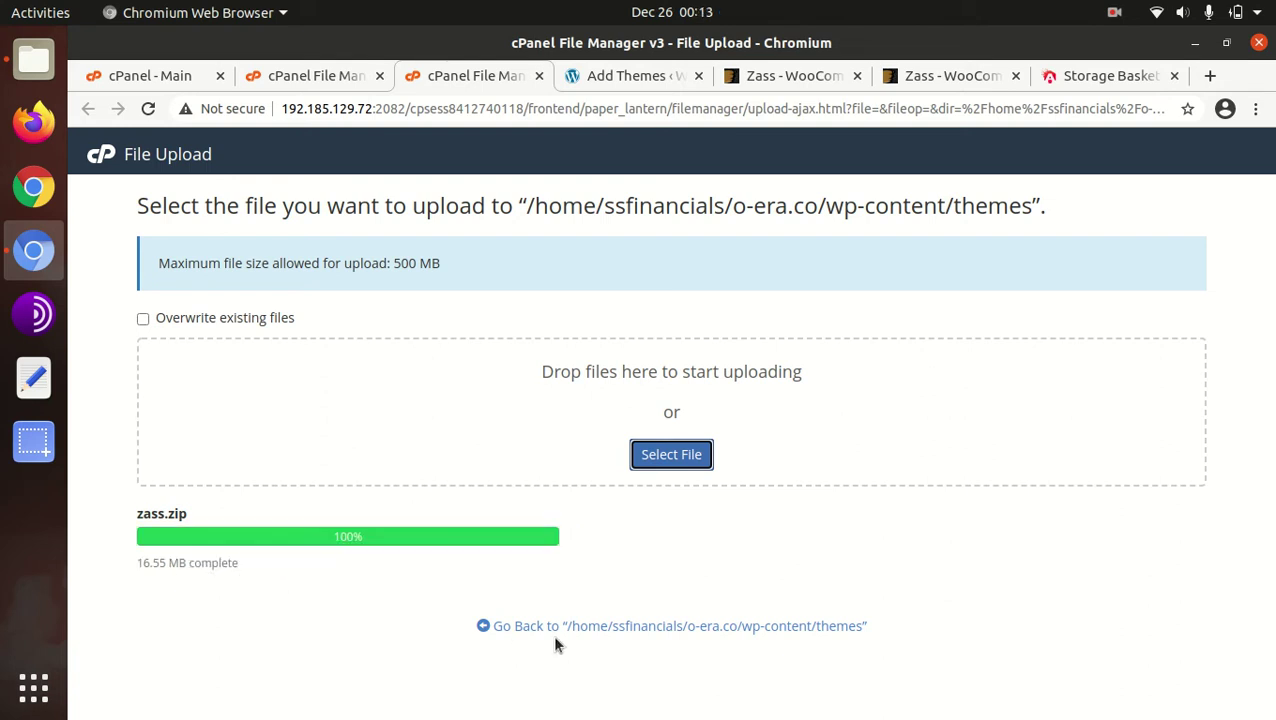
# Extract zass.zip into the themes folder and reload to show the new zass folder
pyautogui.click(586, 627)
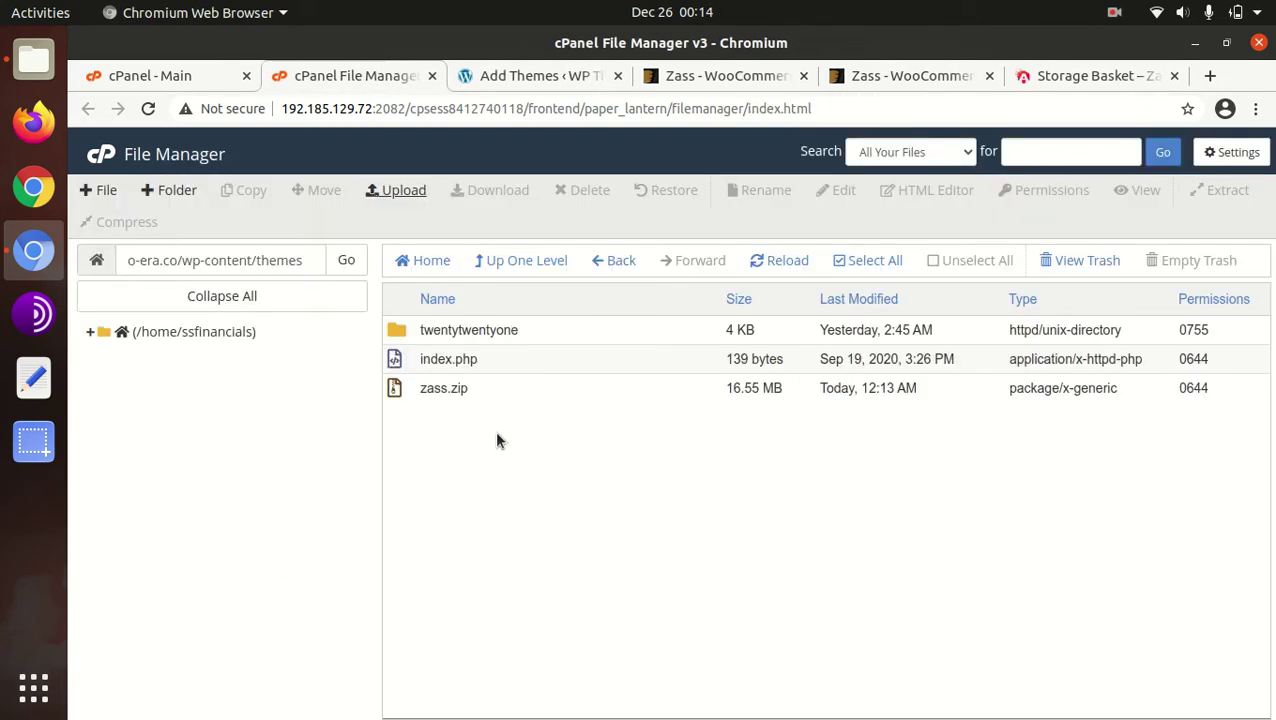
pyautogui.click(480, 390)
pyautogui.rightClick(480, 390)
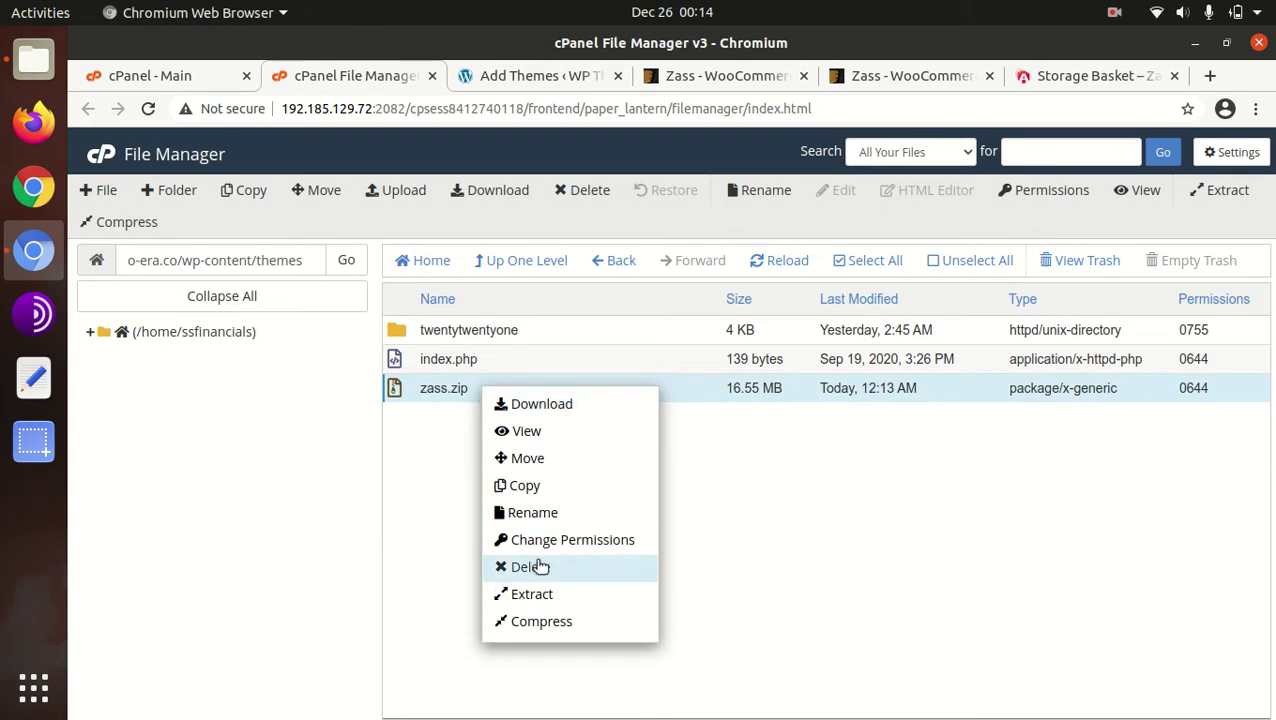
pyautogui.click(531, 596)
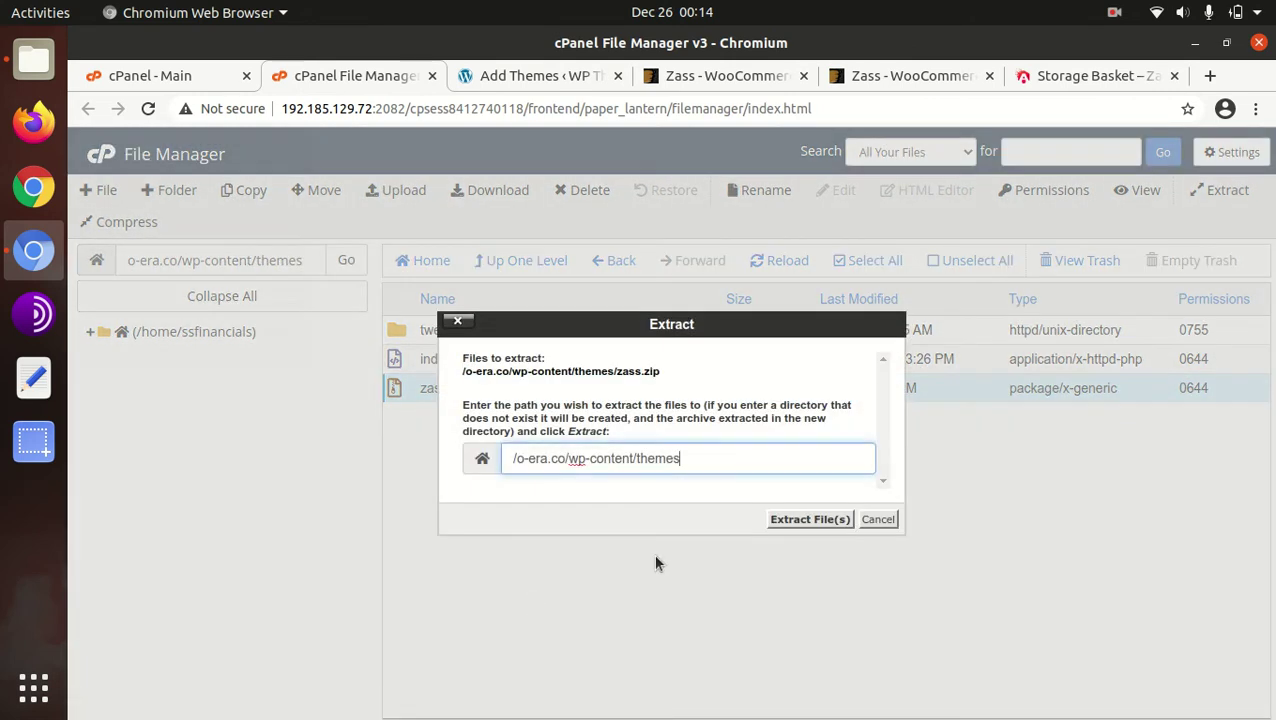
pyautogui.click(806, 522)
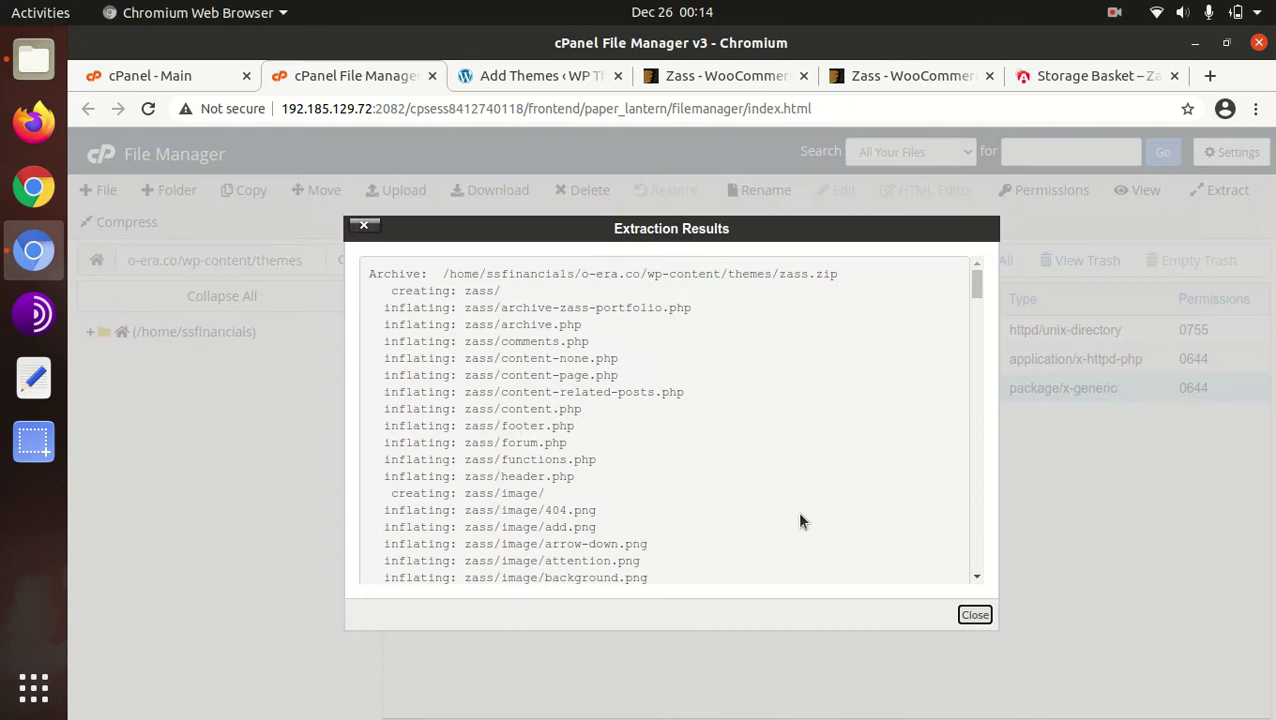
pyautogui.click(975, 614)
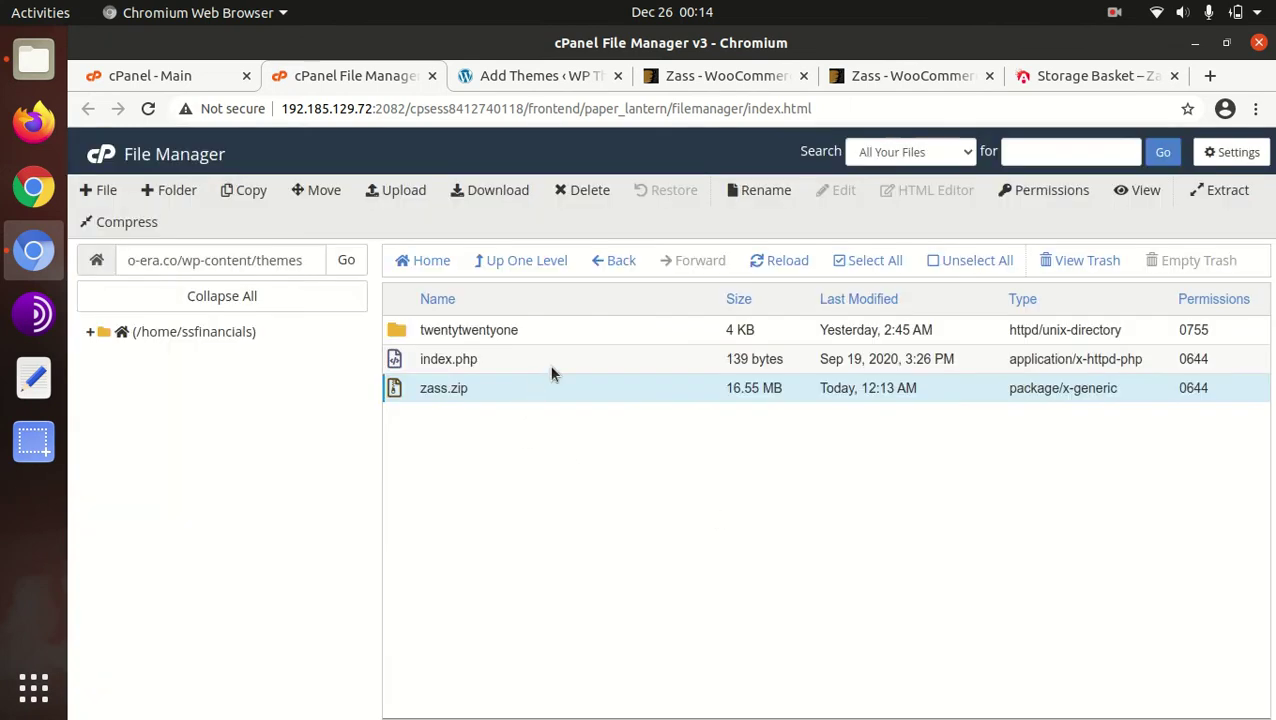
pyautogui.click(775, 260)
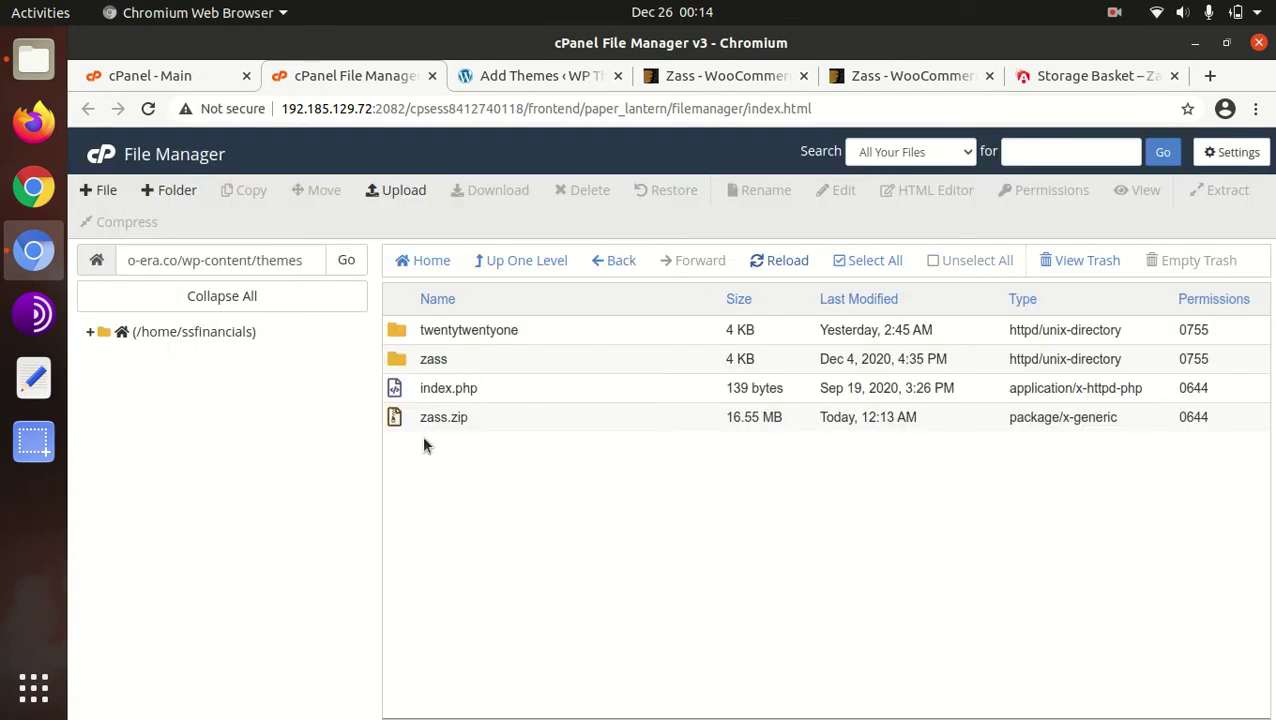
# Check the extracted zass folder's contents, then permanently delete zass.zip, skipping the trash
pyautogui.doubleClick(479, 361)
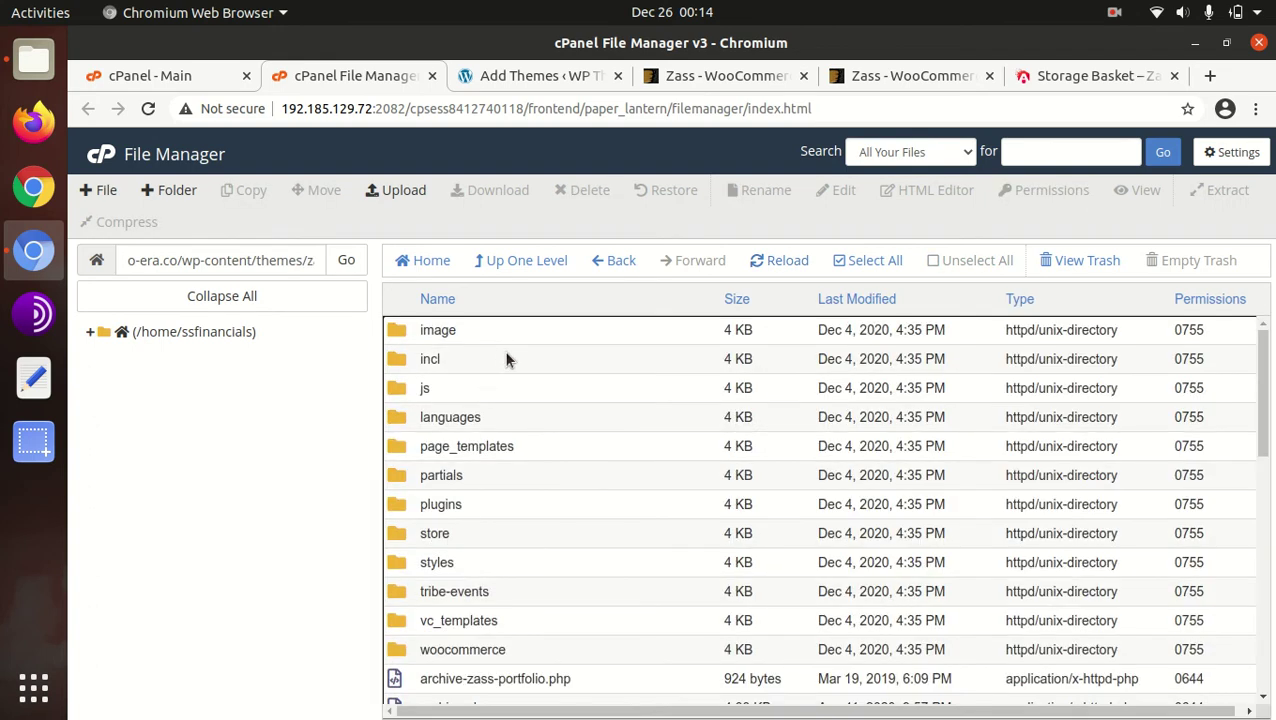
pyautogui.scroll(-10, 518, 375)
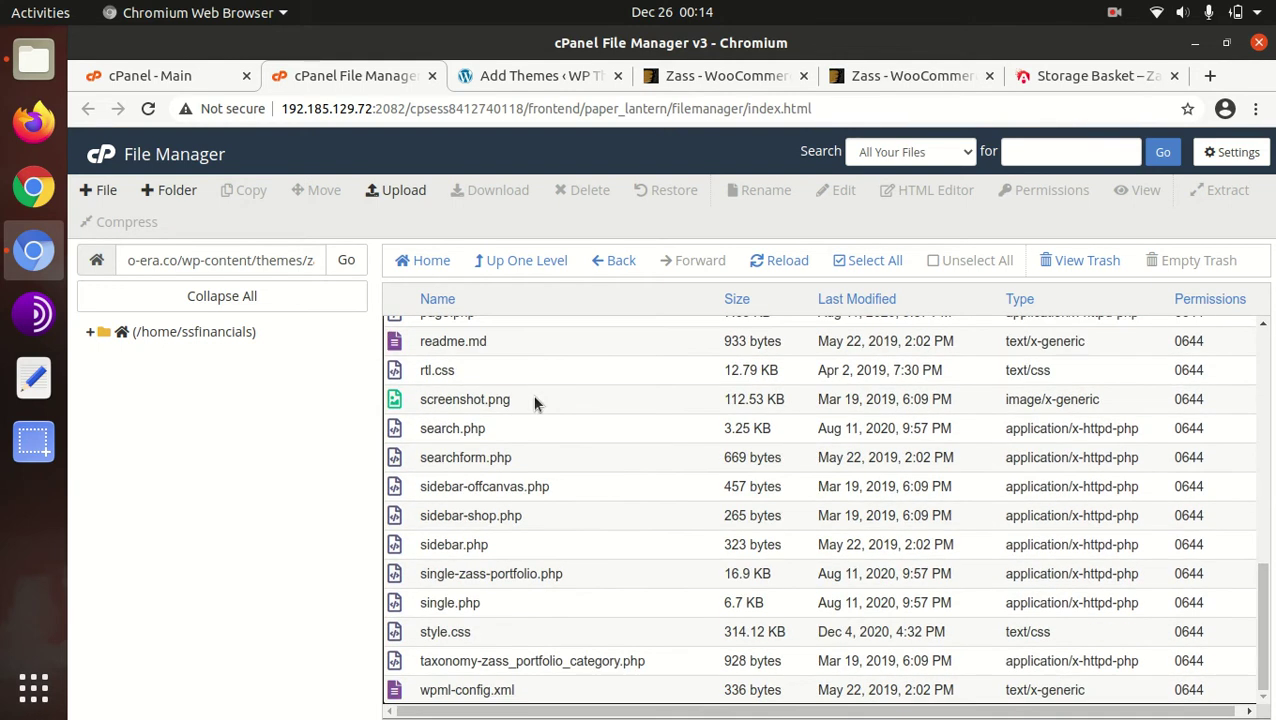
pyautogui.scroll(10, 534, 402)
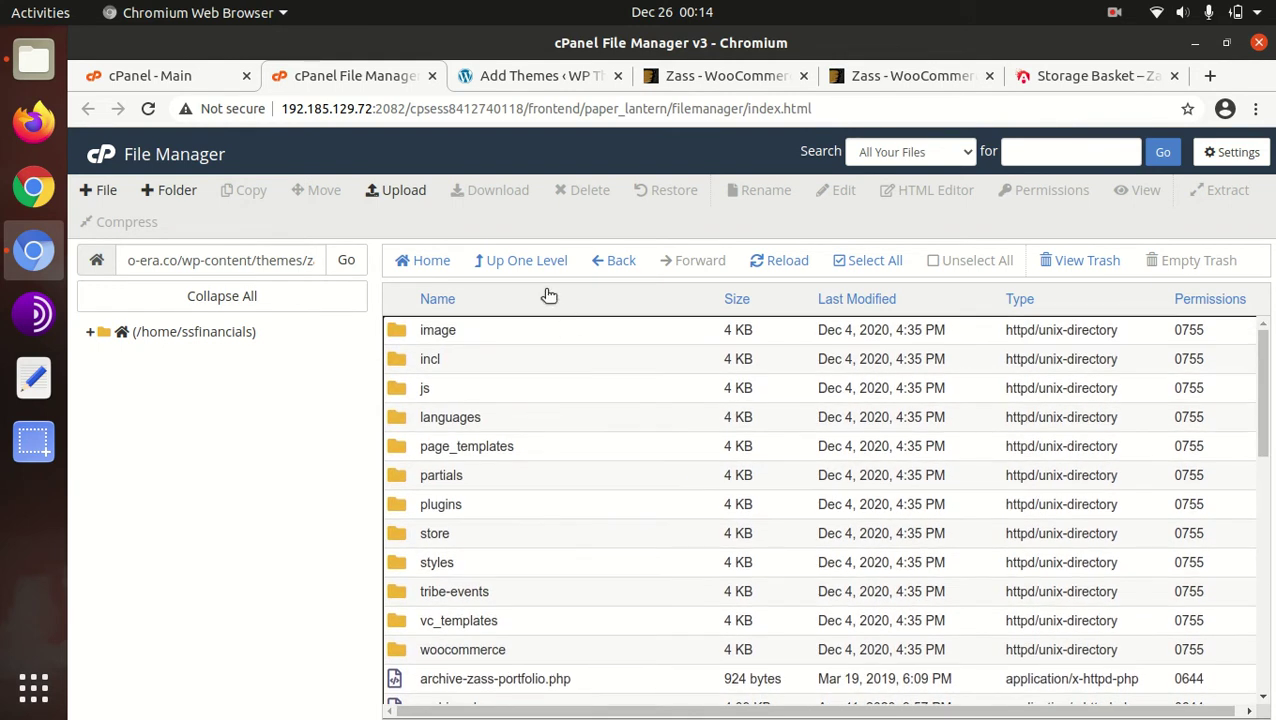
pyautogui.click(520, 260)
pyautogui.click(470, 419)
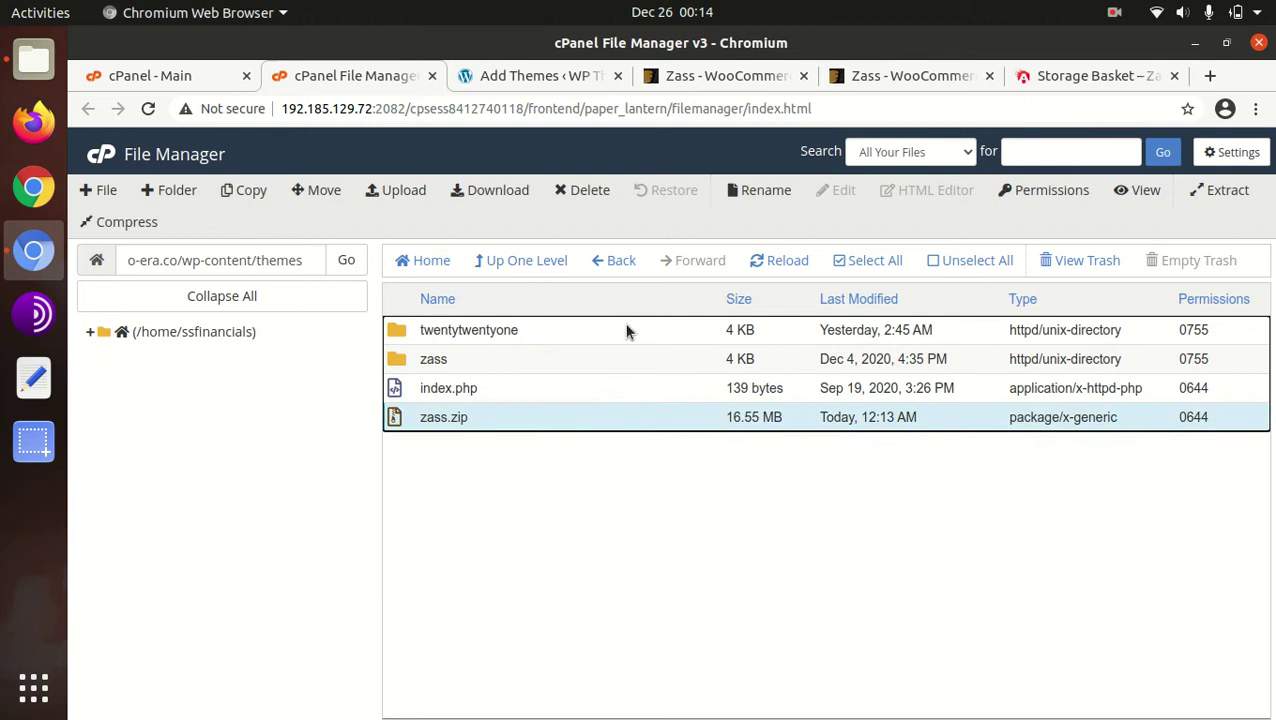
pyautogui.click(560, 191)
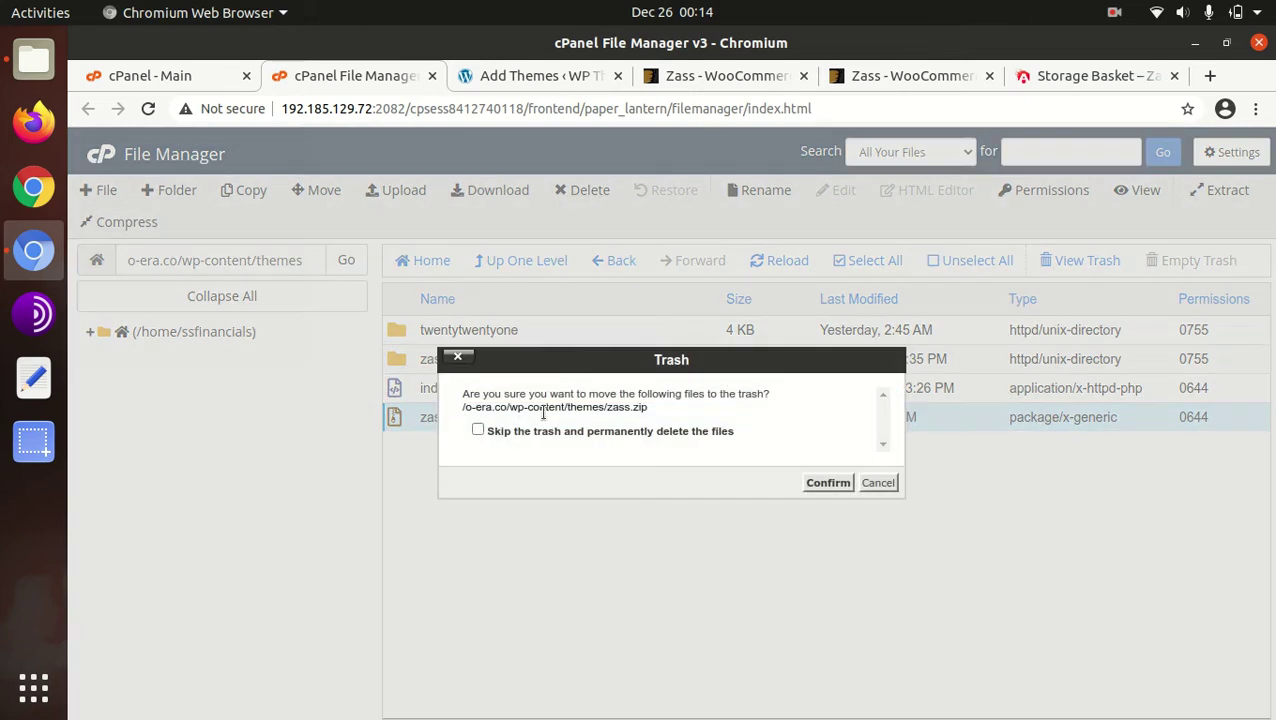
pyautogui.click(477, 431)
pyautogui.click(815, 483)
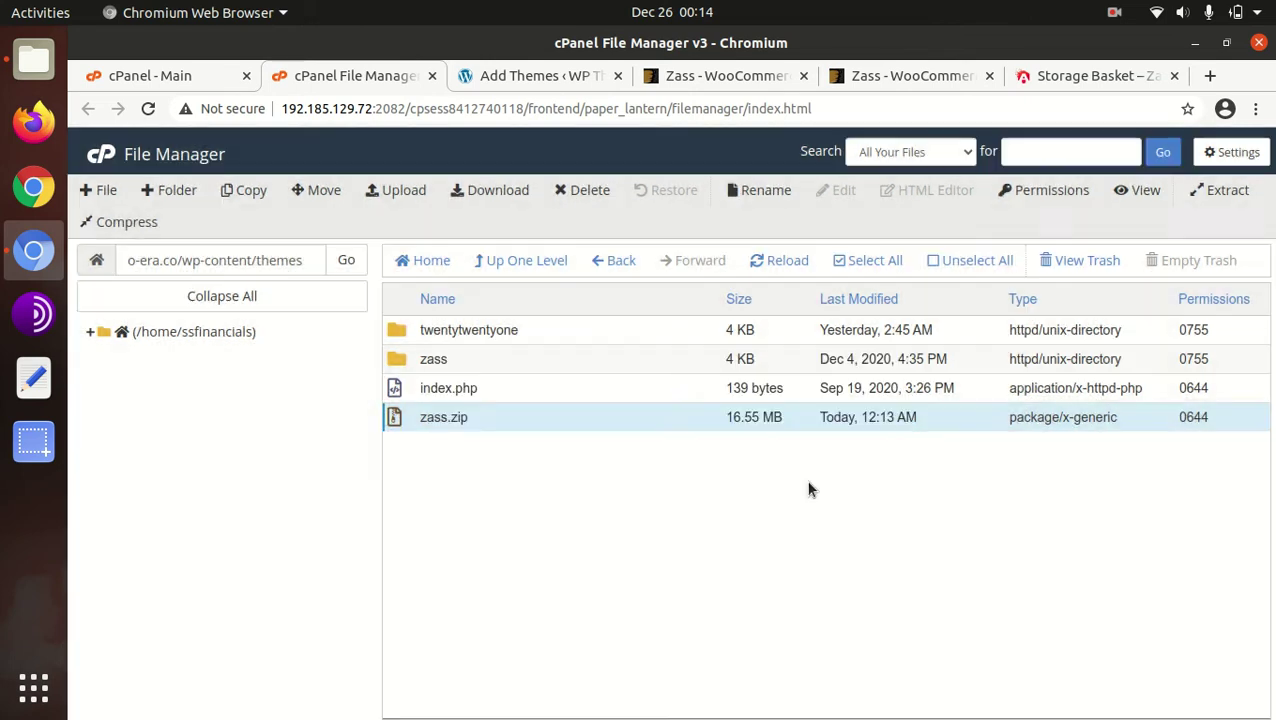
# In Appearance > Themes, review the Zass theme details and activate Zass
pyautogui.click(534, 78)
pyautogui.scroll(-1, 623, 427)
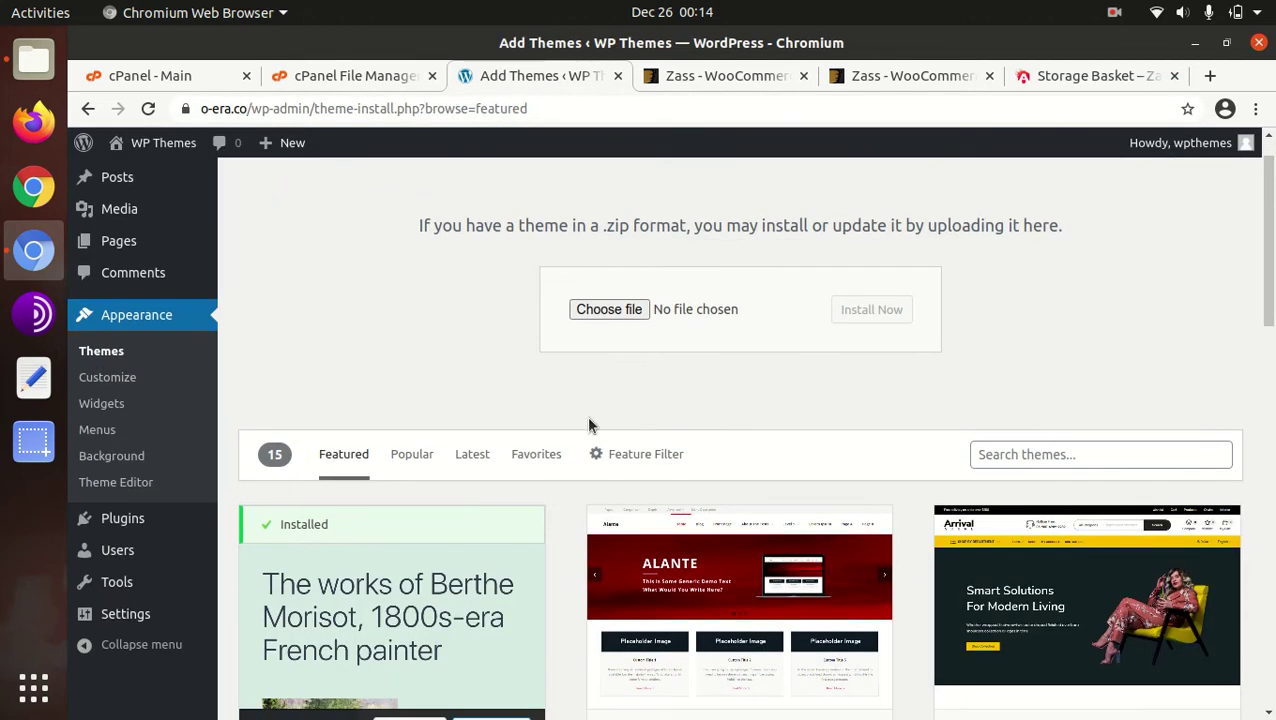
pyautogui.click(117, 351)
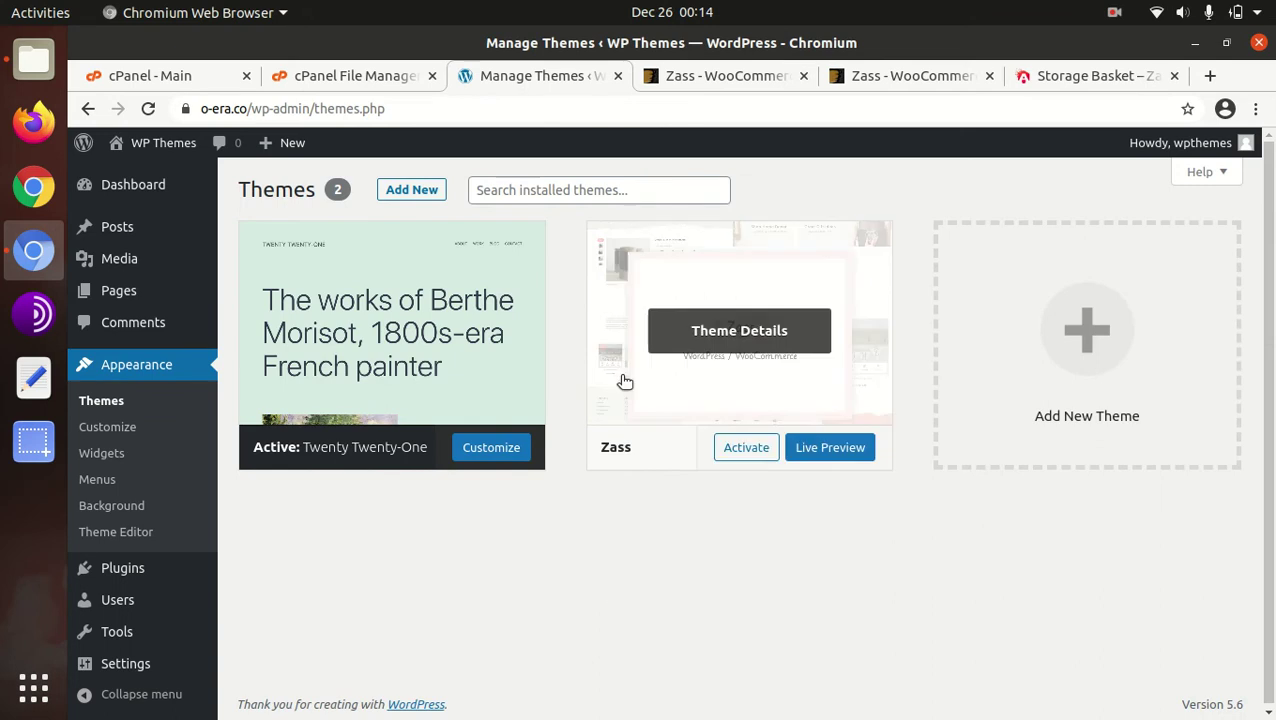
pyautogui.moveTo(715, 373)
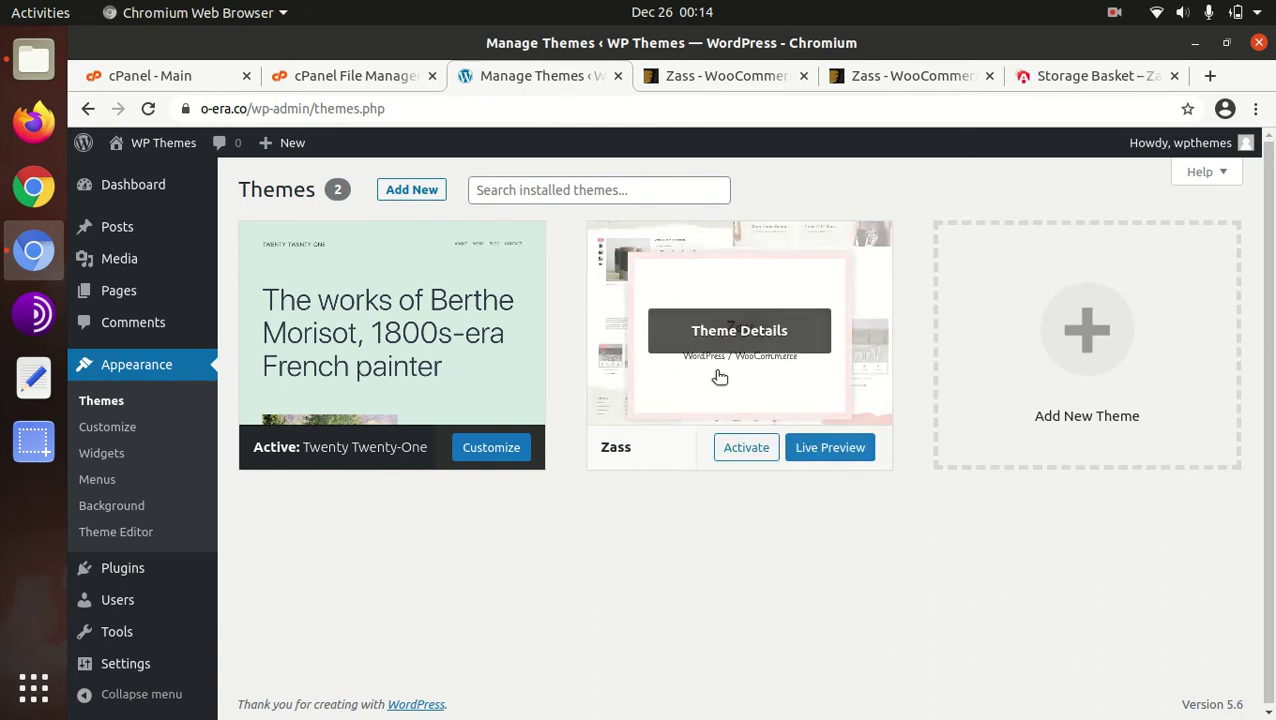
pyautogui.click(715, 340)
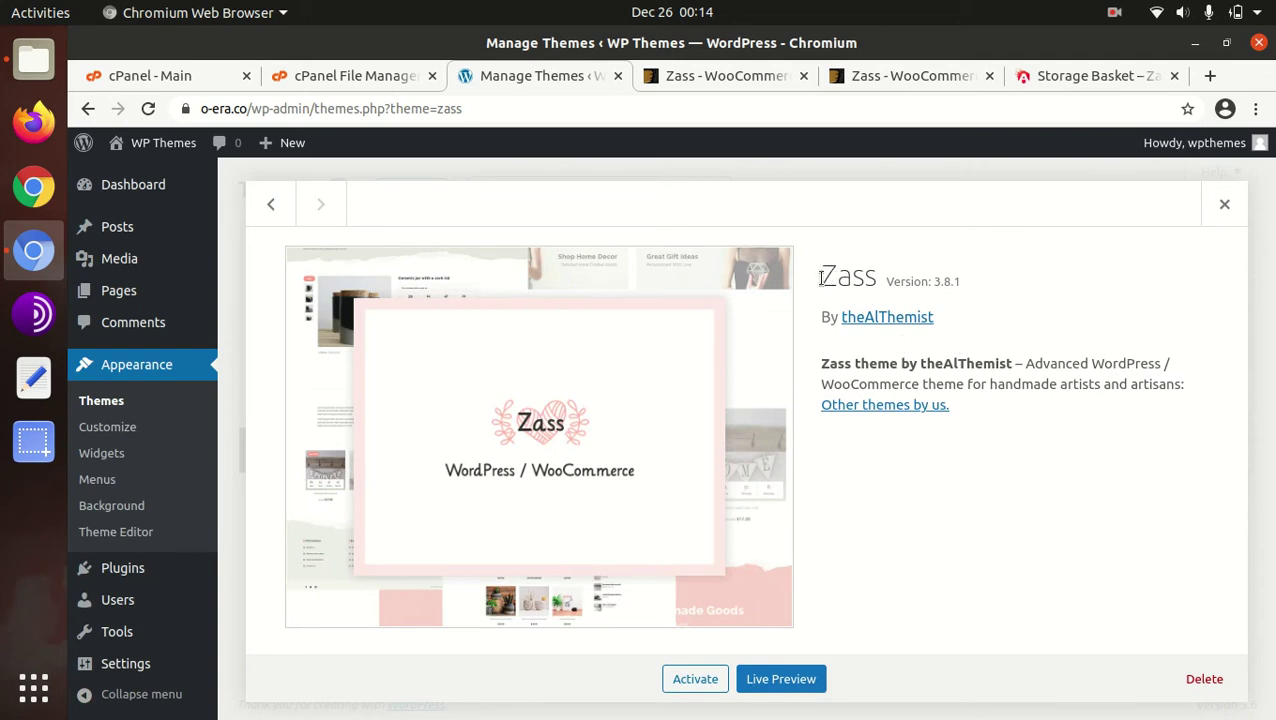
pyautogui.moveTo(821, 277); pyautogui.dragTo(880, 290)
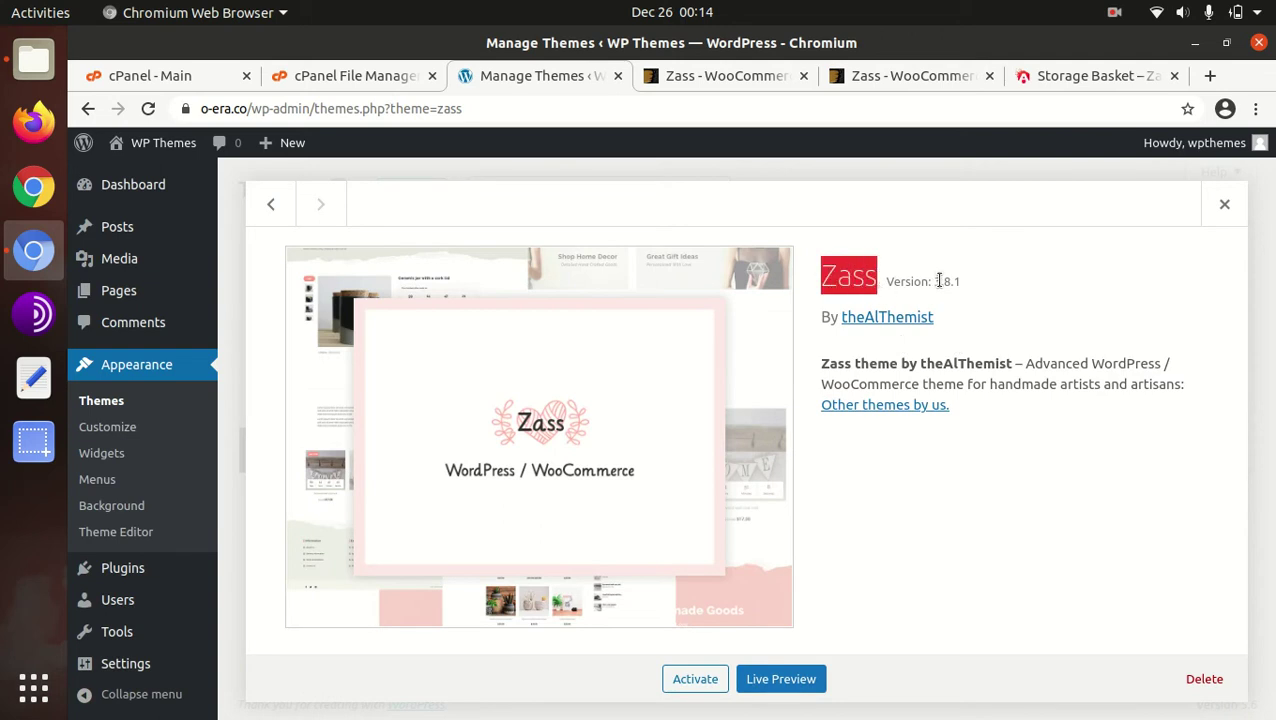
pyautogui.click(920, 489)
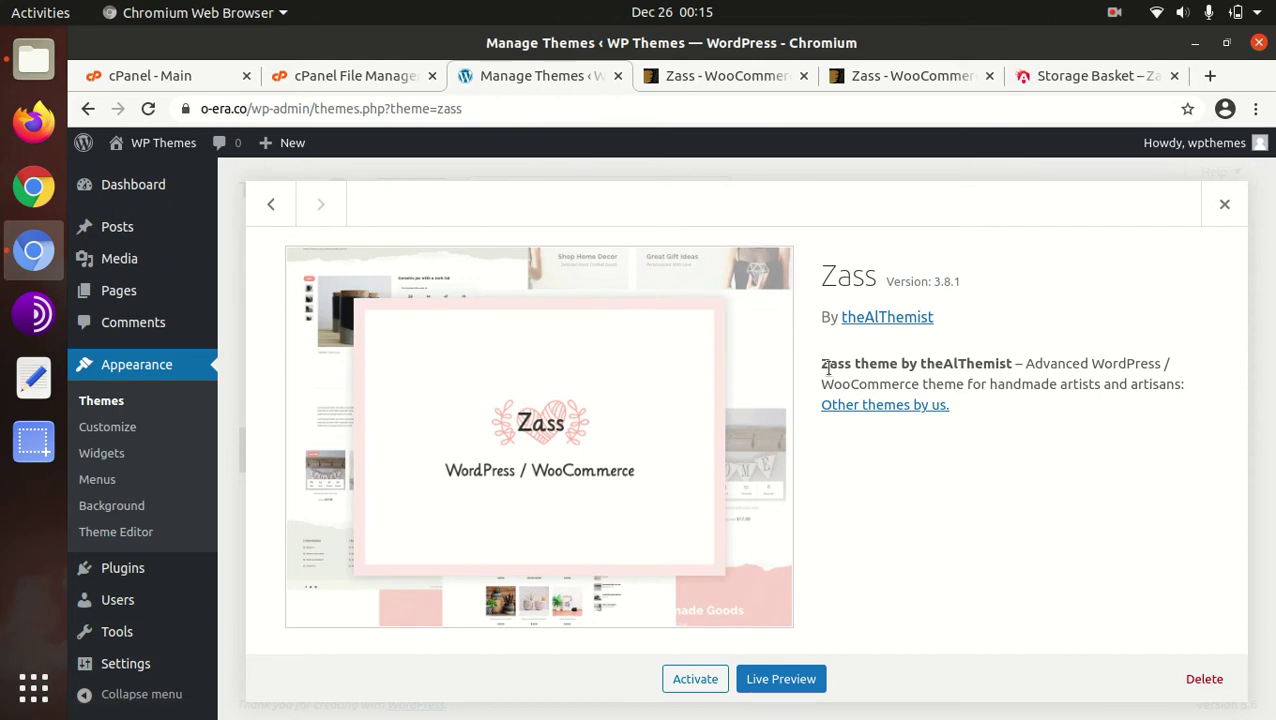
pyautogui.moveTo(828, 366); pyautogui.dragTo(1005, 366)
pyautogui.click(982, 484)
pyautogui.click(695, 680)
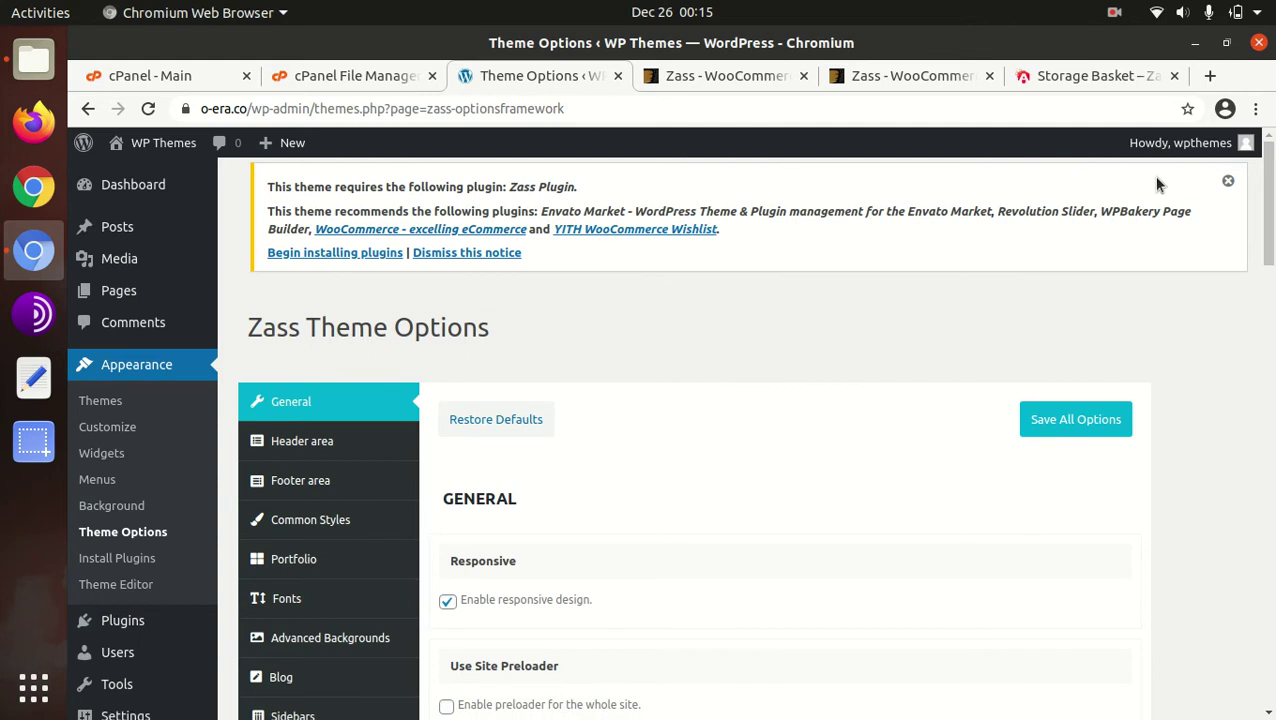
# Scroll through the Zass Theme Options General settings and return to the top
pyautogui.scroll(-5, 632, 400)
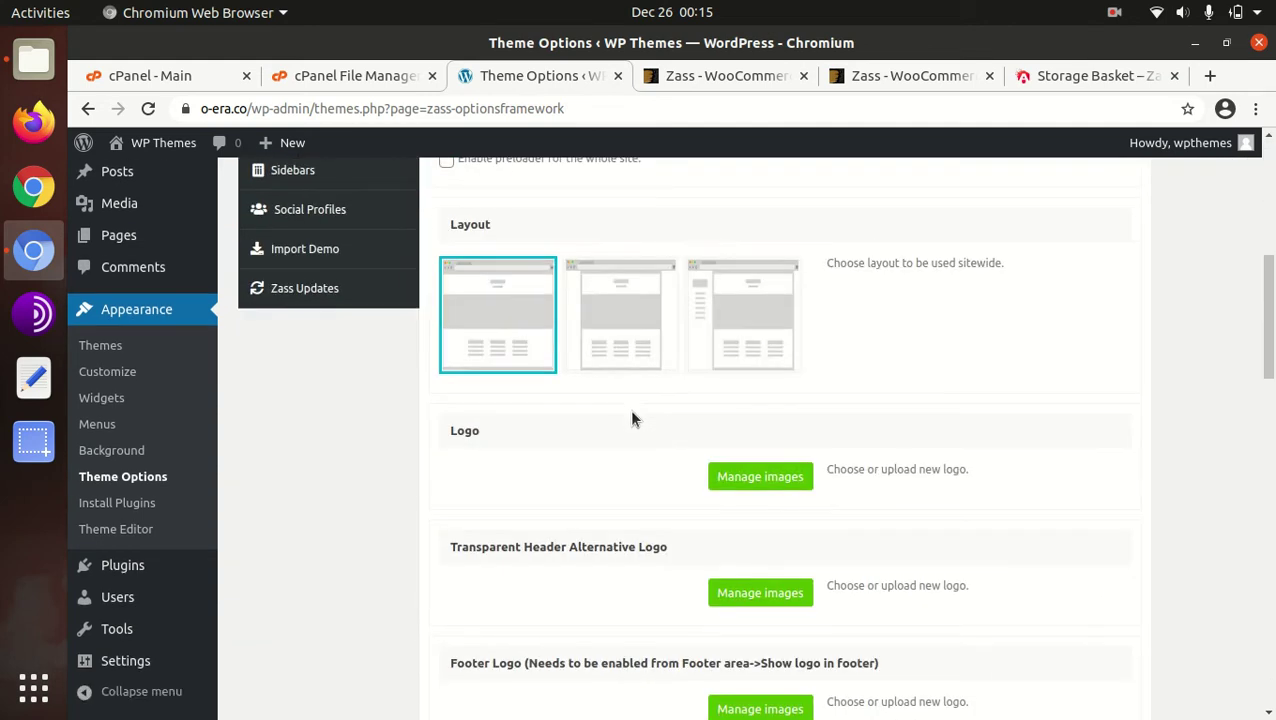
pyautogui.scroll(-4, 632, 418)
pyautogui.scroll(4, 620, 457)
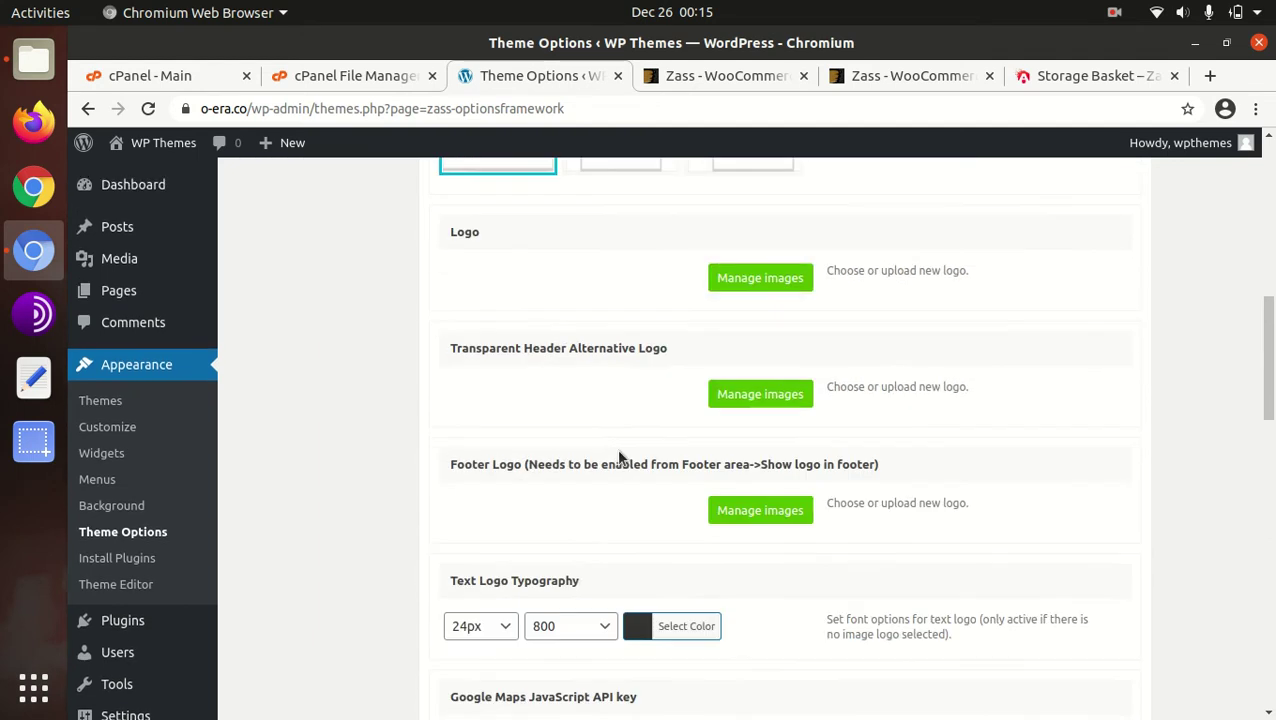
pyautogui.scroll(3, 619, 457)
pyautogui.scroll(-3, 556, 420)
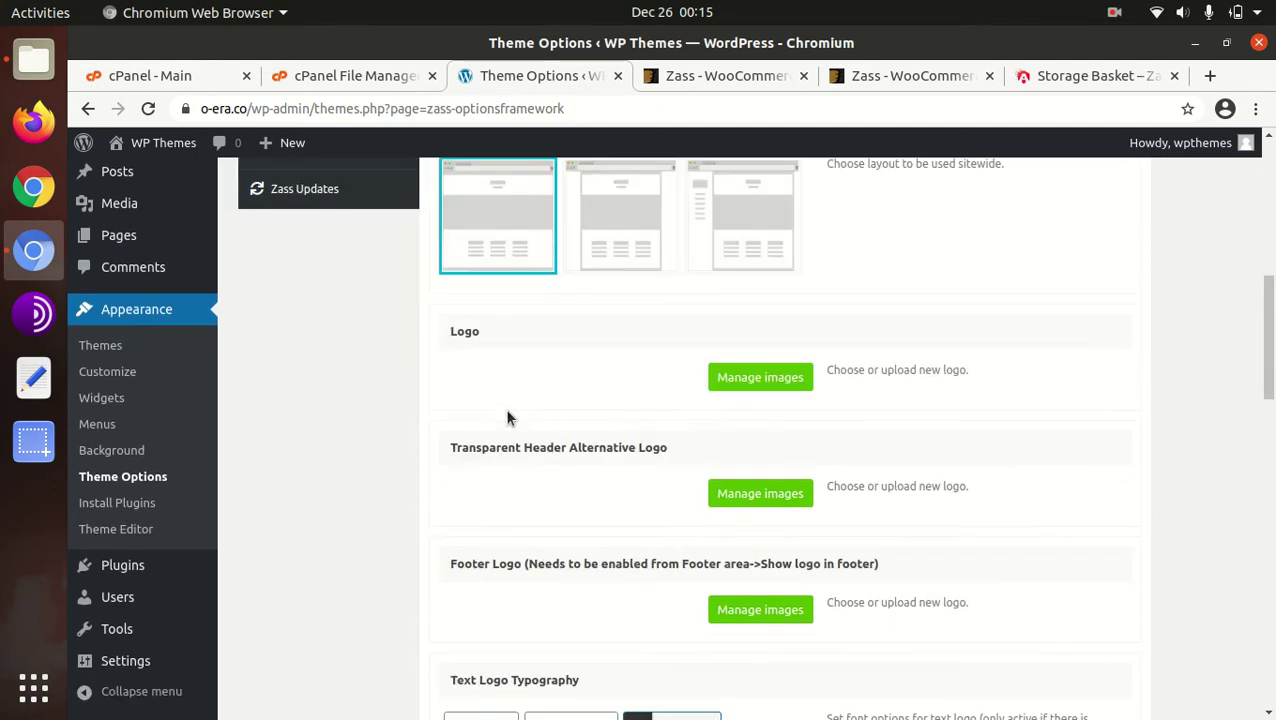
pyautogui.scroll(-8, 507, 418)
pyautogui.scroll(3, 622, 418)
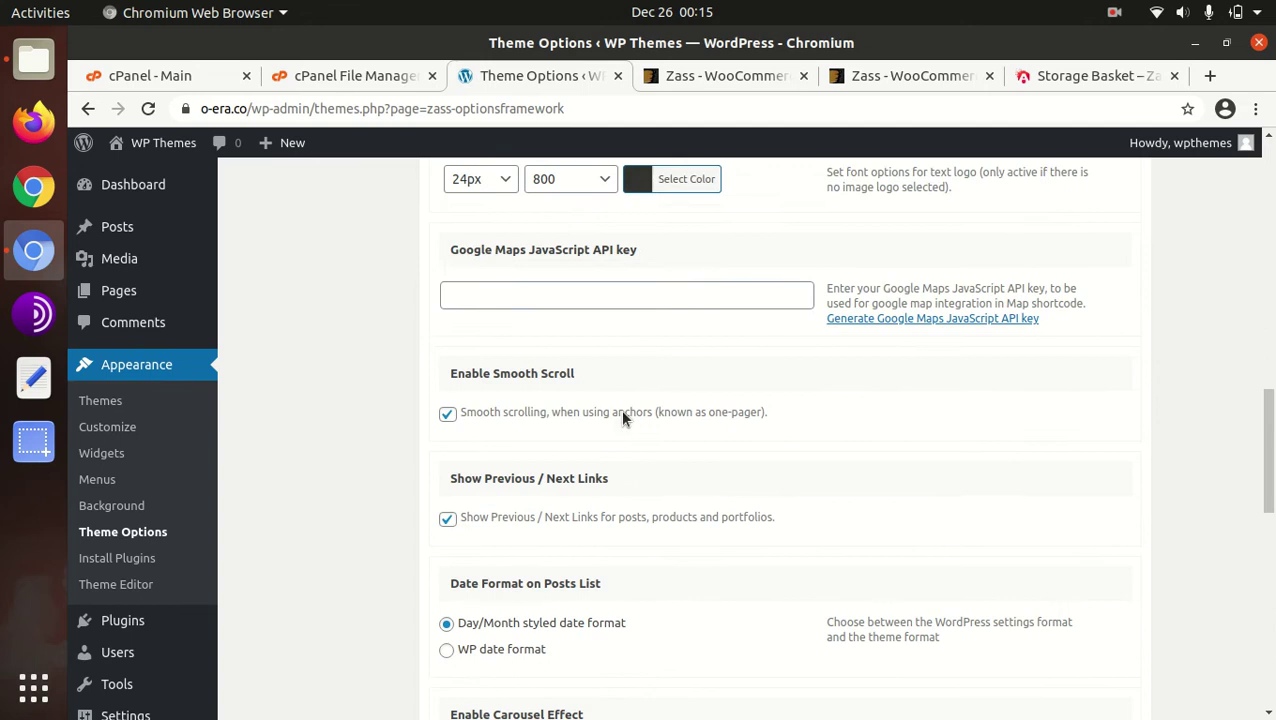
pyautogui.scroll(8, 622, 418)
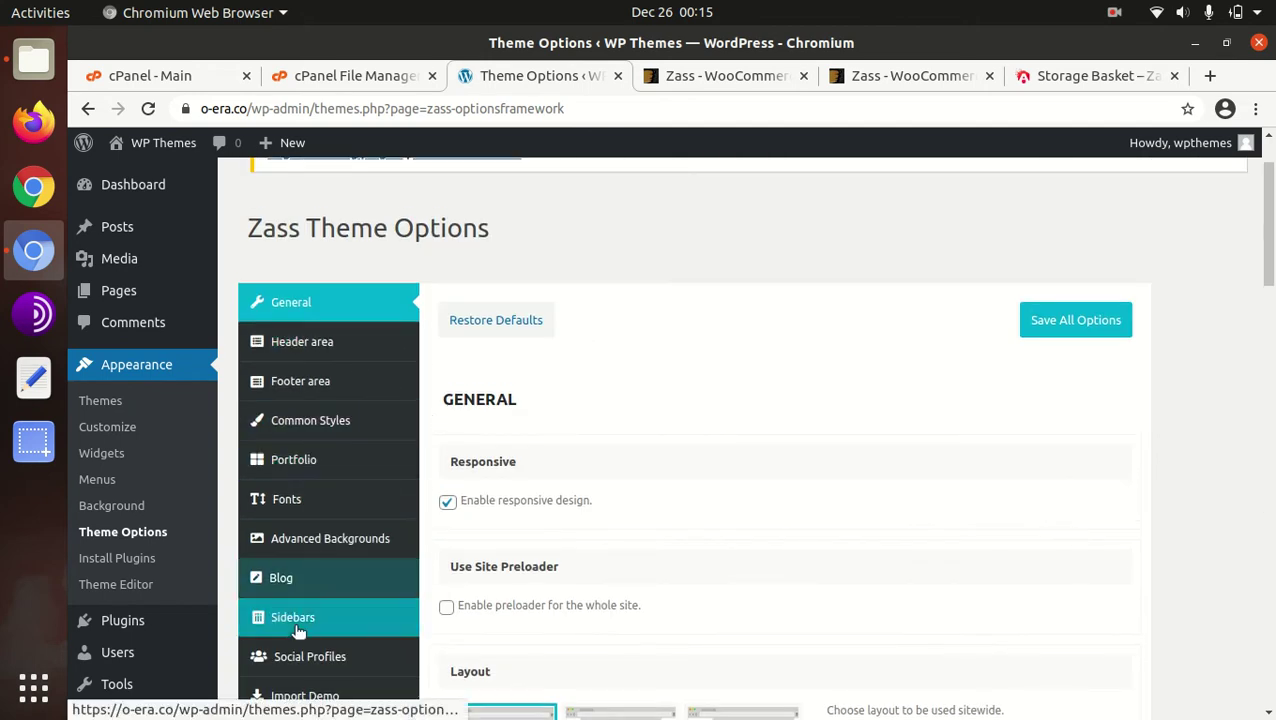
pyautogui.scroll(2, 308, 521)
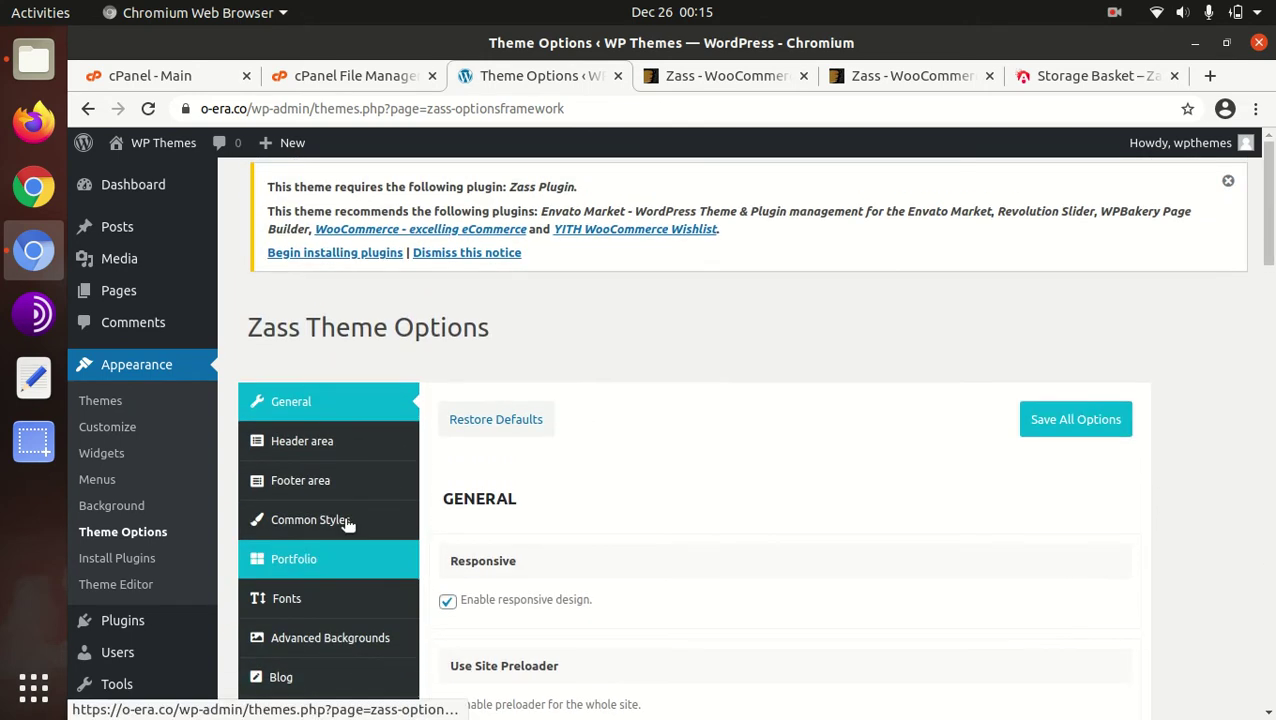
# Bulk-install Zass Plugin, Revolution Slider, WPBakery Page Builder, WooCommerce and YITH WooCommerce Wishlist
pyautogui.click(306, 254)
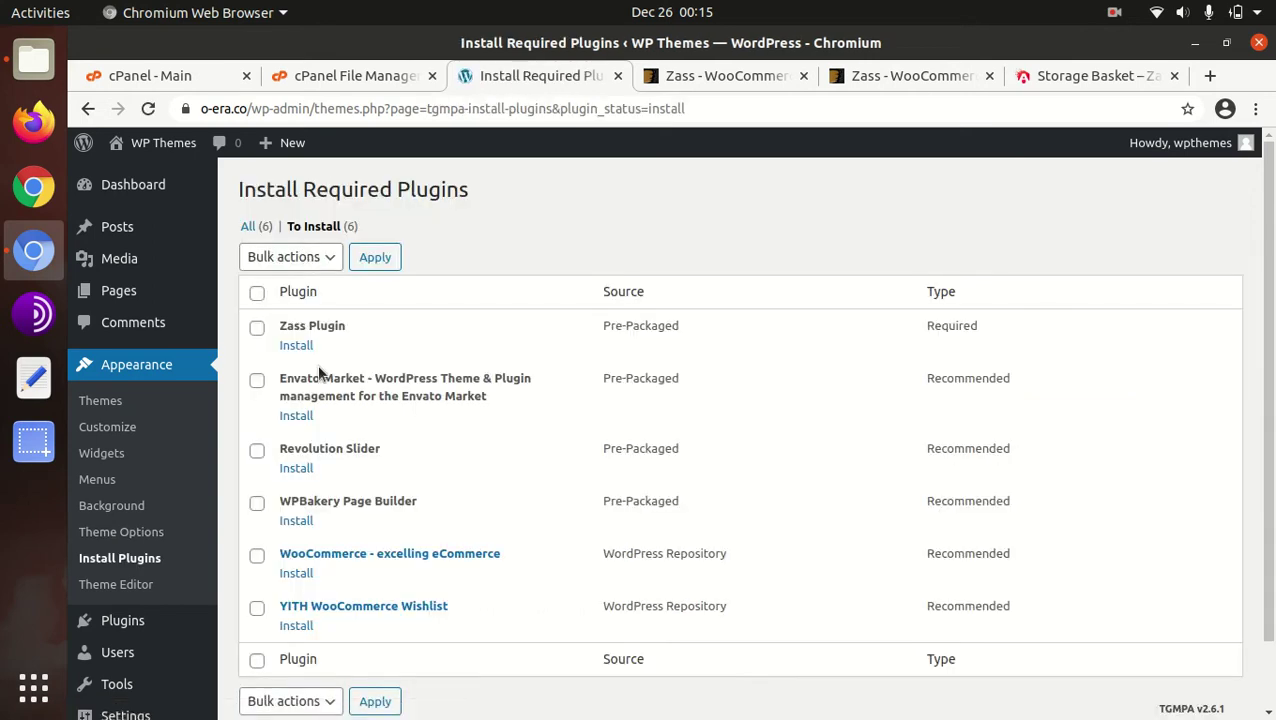
pyautogui.click(258, 330)
pyautogui.click(257, 451)
pyautogui.click(257, 507)
pyautogui.click(257, 558)
pyautogui.click(257, 609)
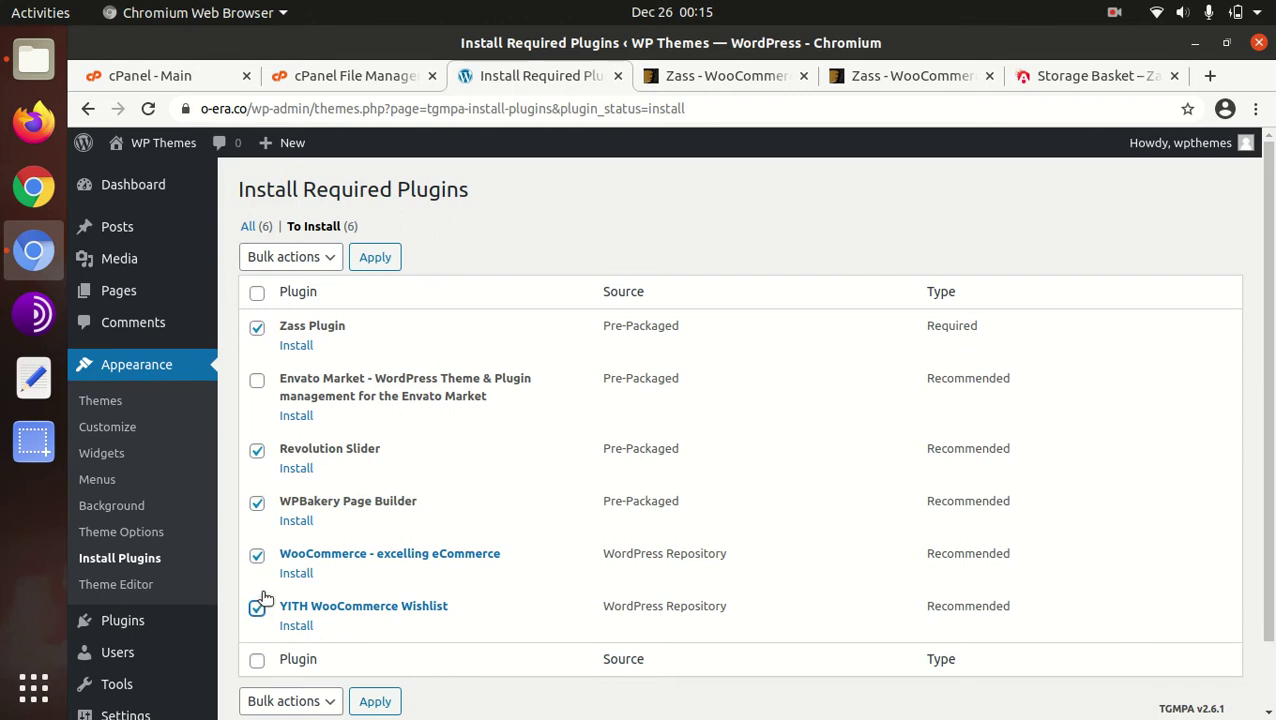
pyautogui.click(324, 263)
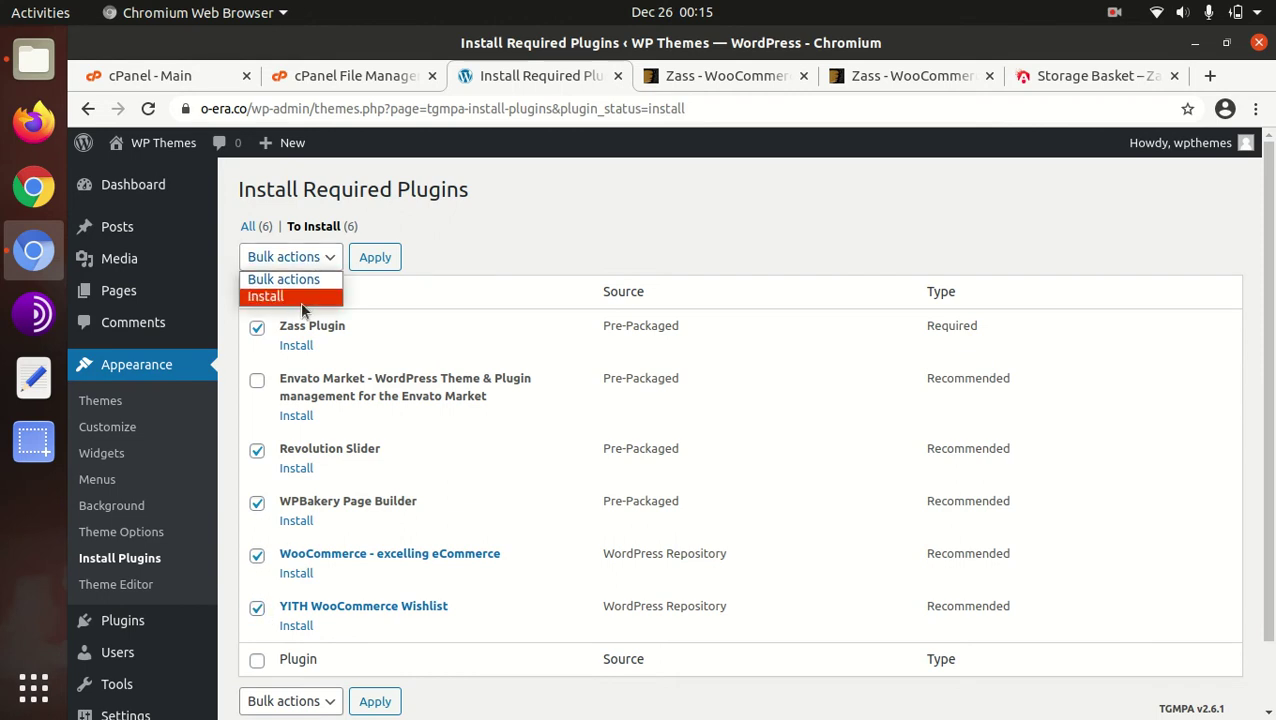
pyautogui.click(300, 300)
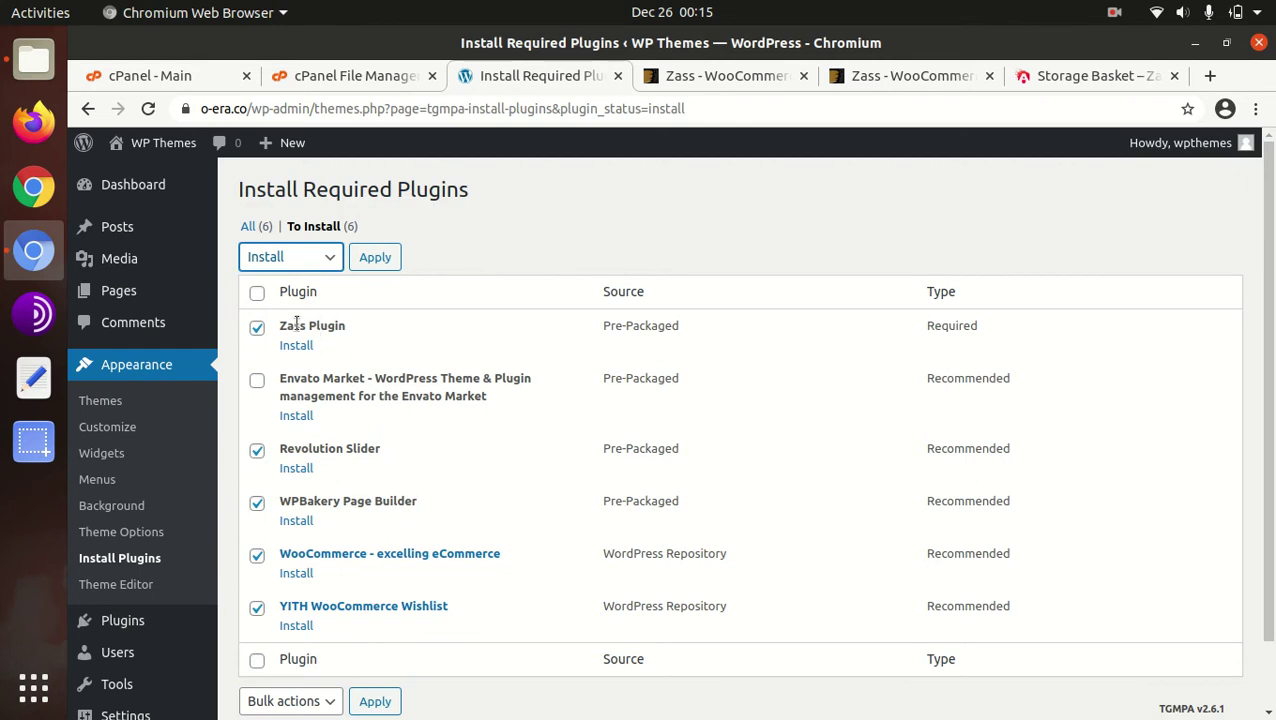
pyautogui.click(373, 259)
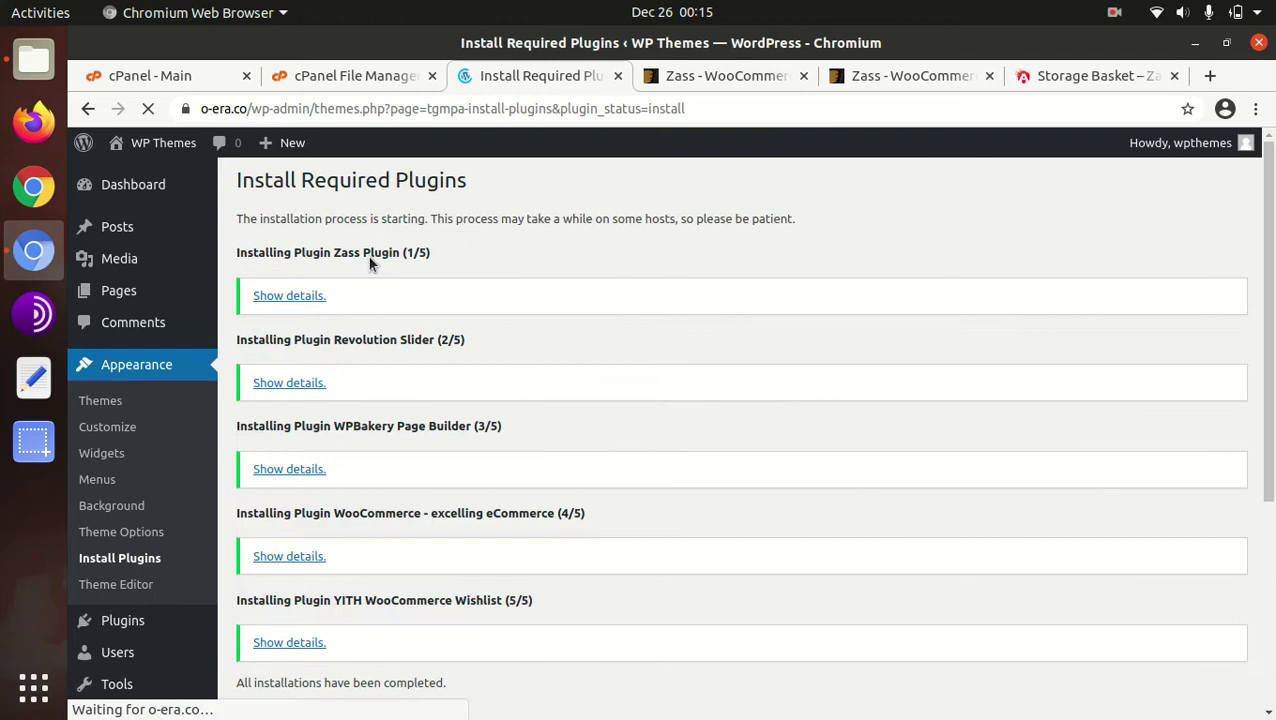
pyautogui.scroll(-3, 424, 312)
pyautogui.scroll(-3, 425, 316)
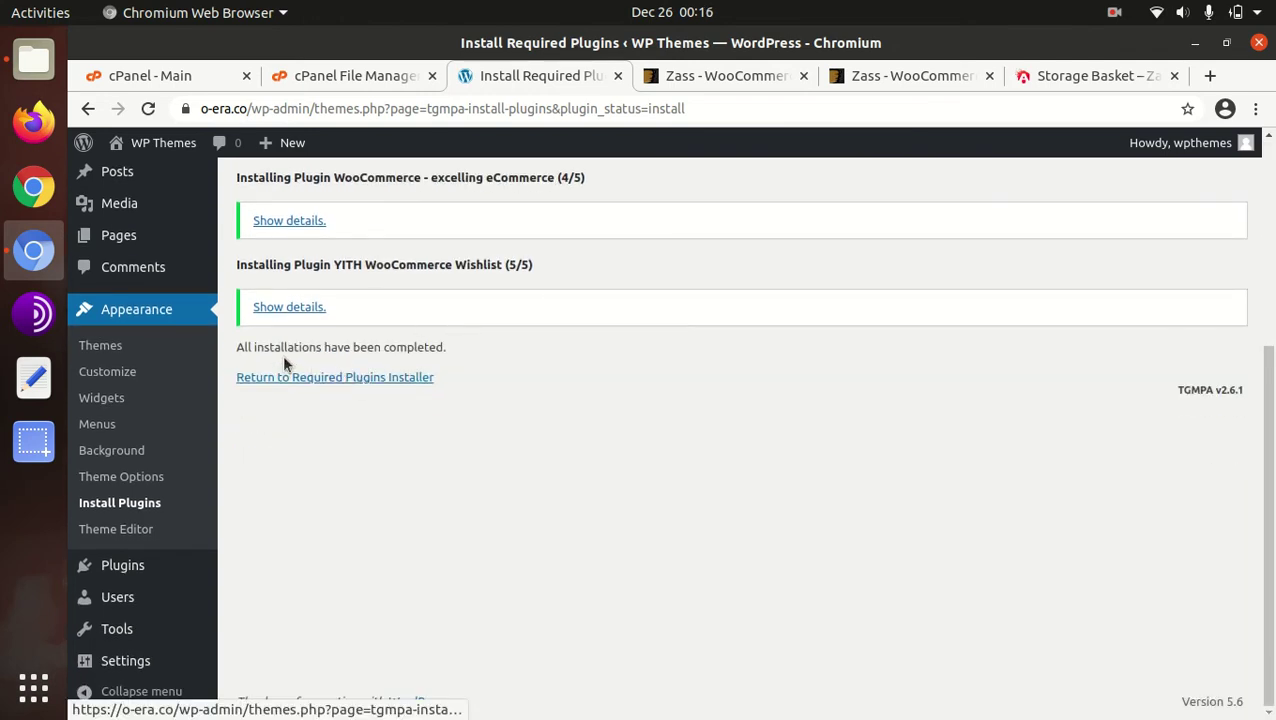
# Bulk-activate all required plugins except Envato Market, then view Installed Plugins
pyautogui.click(312, 378)
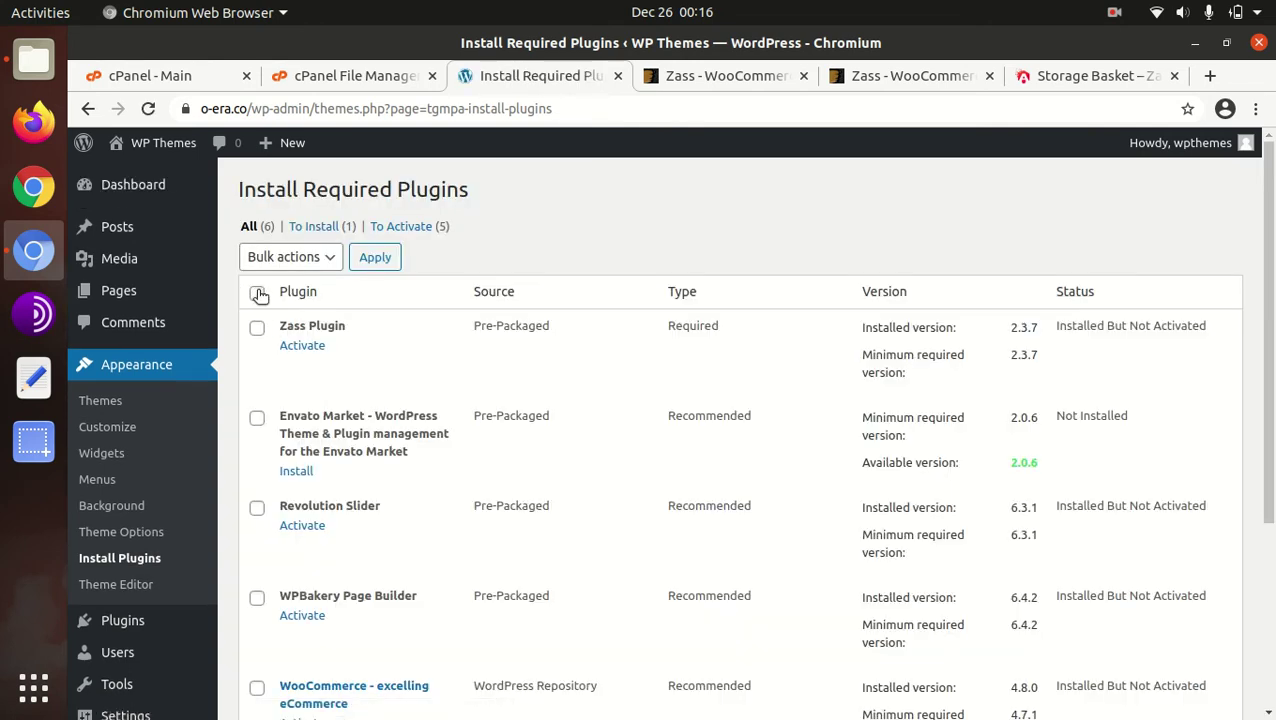
pyautogui.click(257, 293)
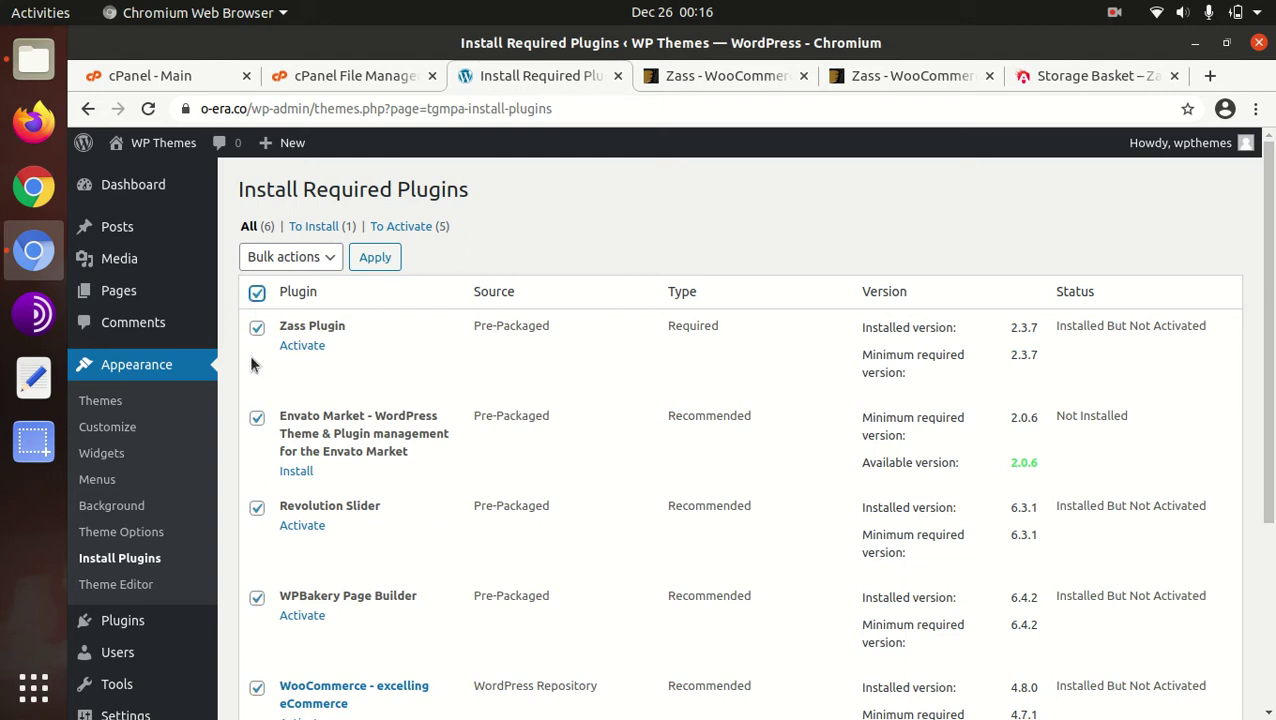
pyautogui.click(257, 422)
pyautogui.scroll(-5, 364, 400)
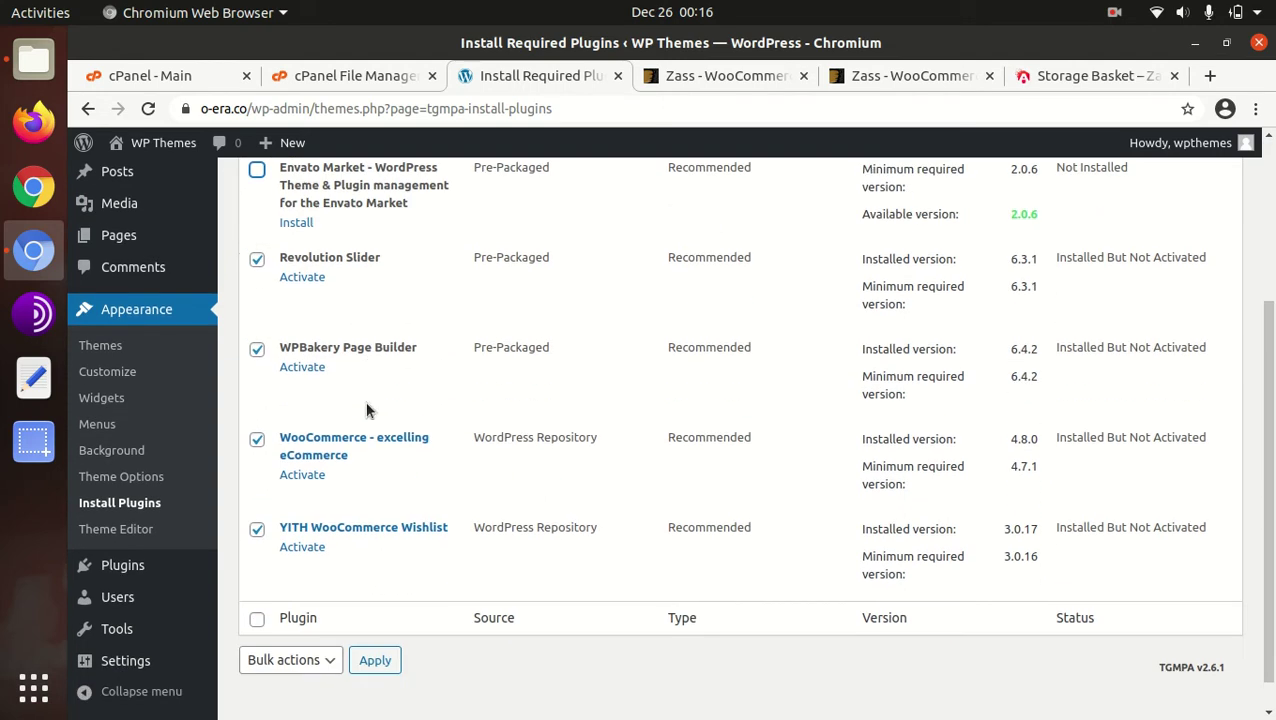
pyautogui.click(300, 658)
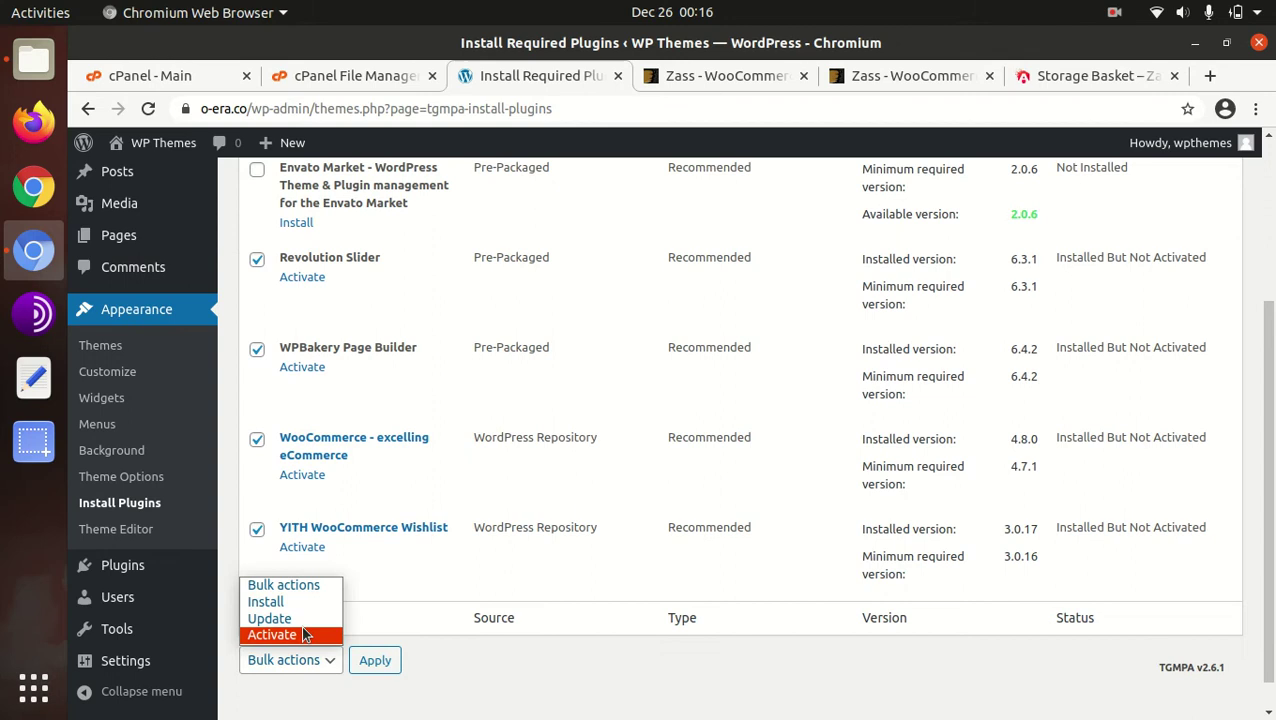
pyautogui.click(303, 636)
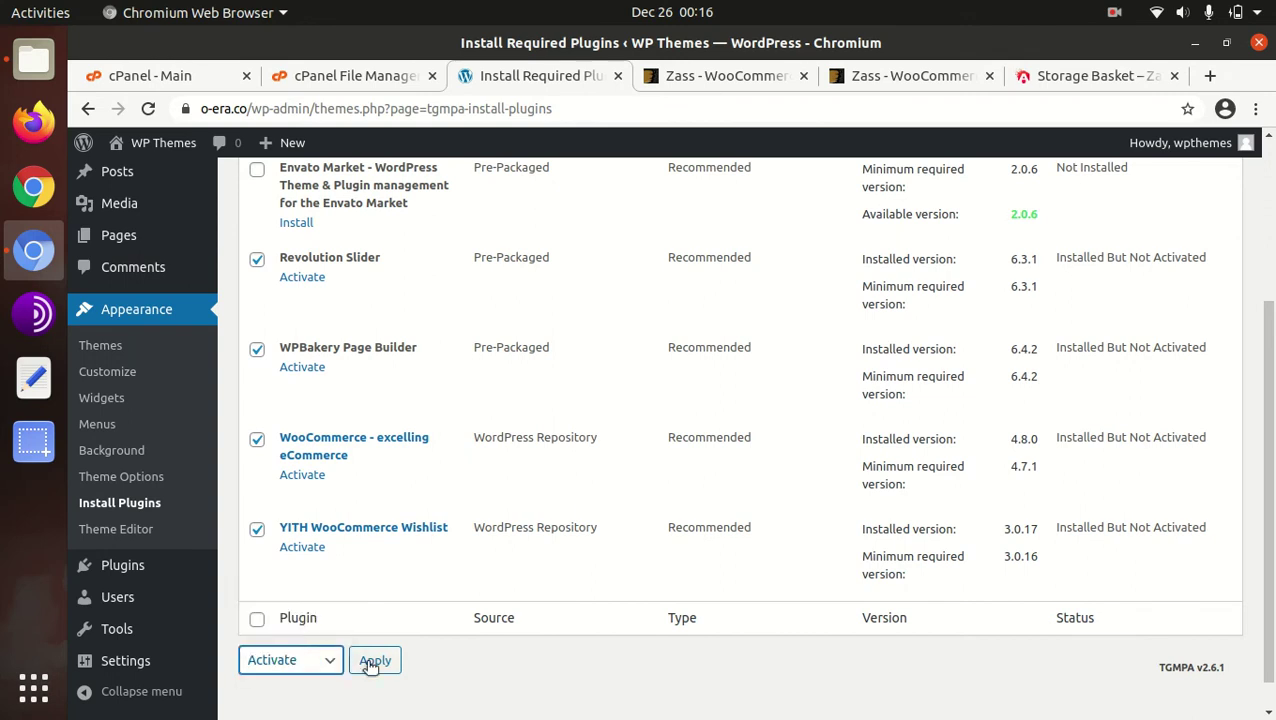
pyautogui.click(372, 662)
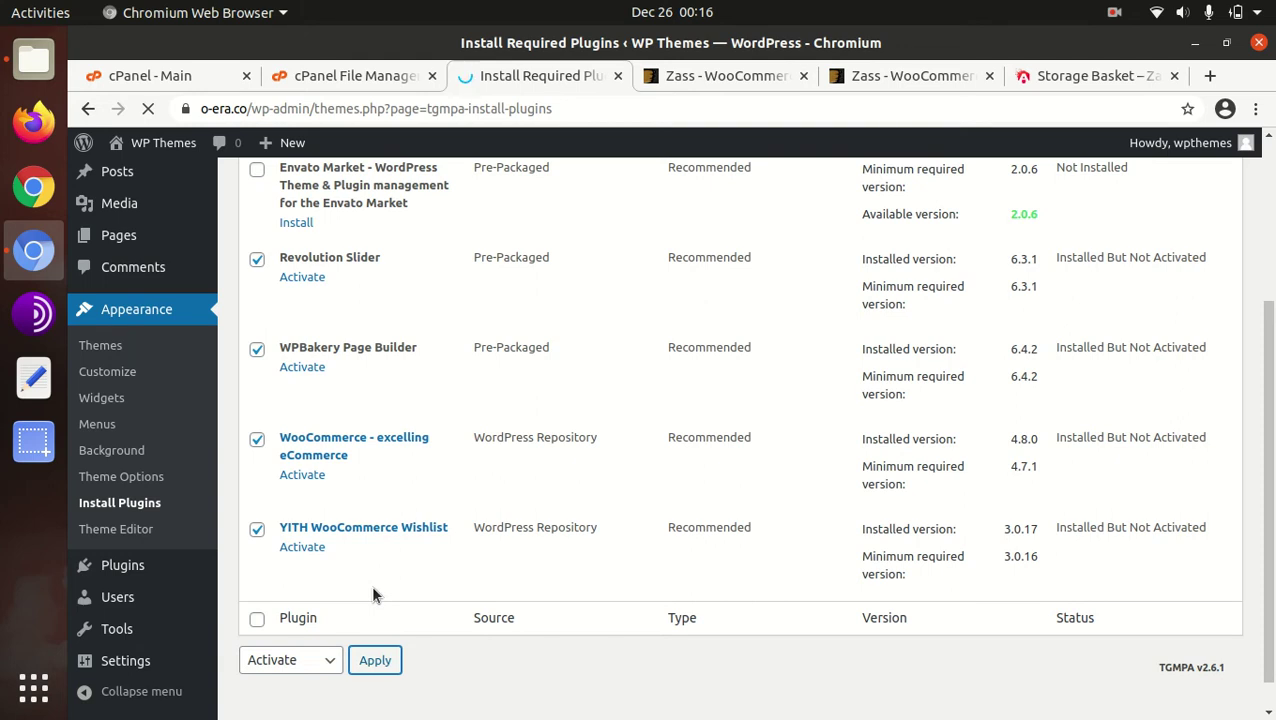
pyautogui.scroll(3, 372, 595)
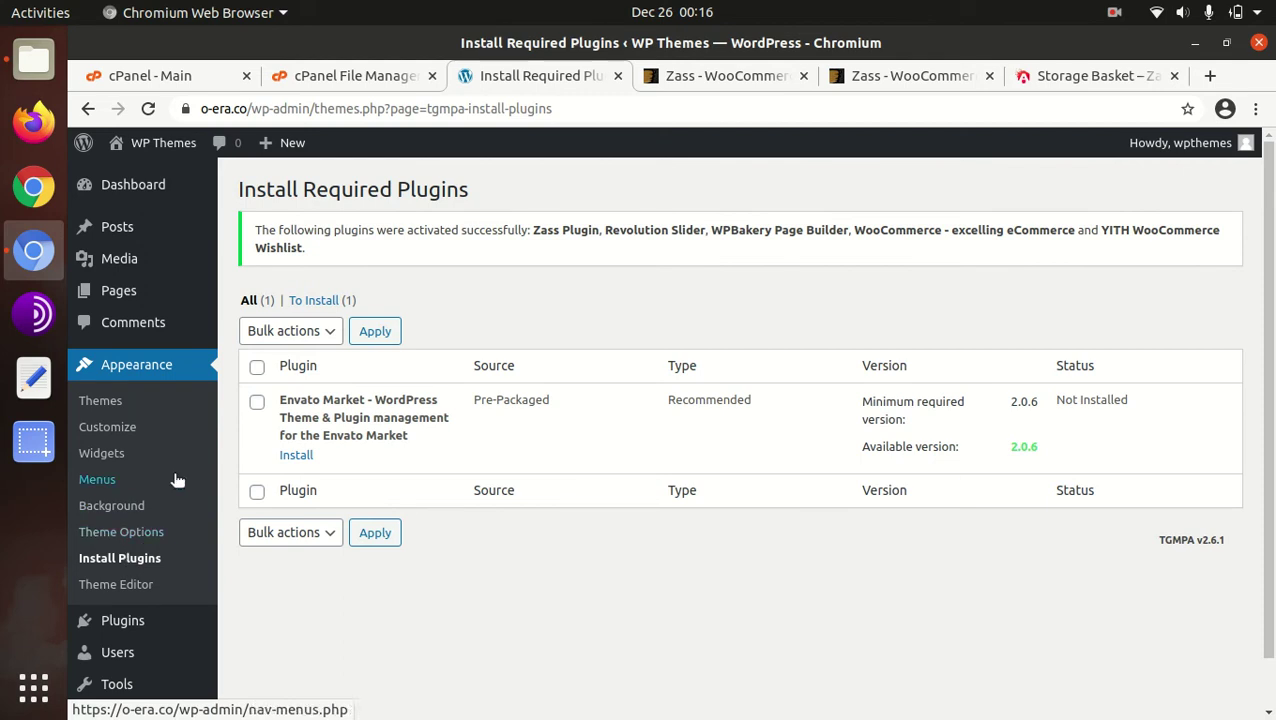
pyautogui.moveTo(111, 636)
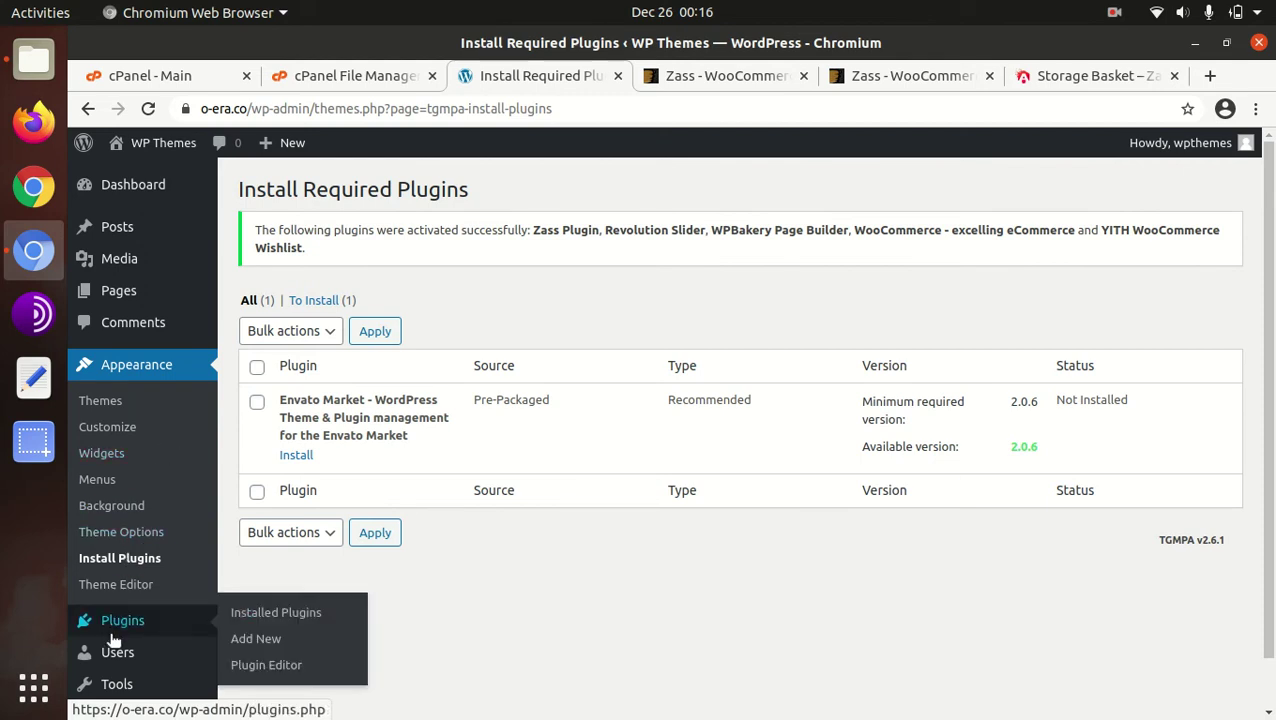
pyautogui.click(254, 624)
# Open the live site in a new tab, then return to WooCommerce Home
pyautogui.middleClick(146, 176)
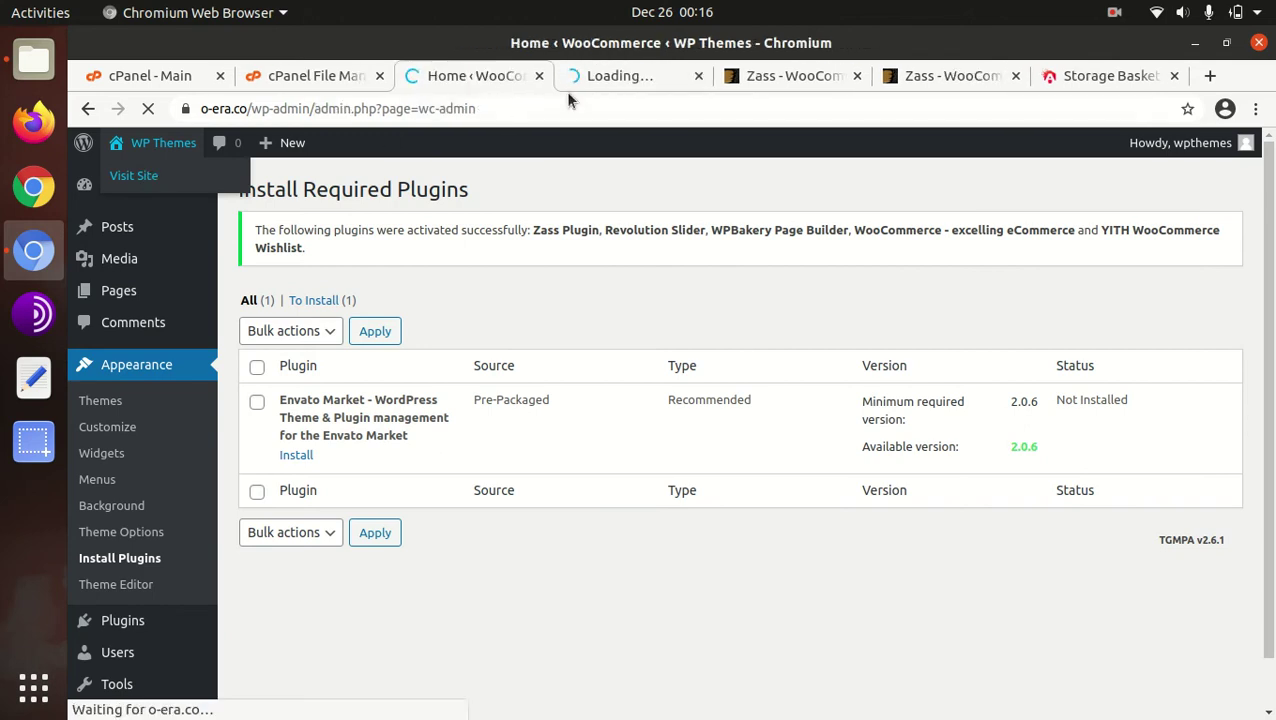
pyautogui.click(598, 80)
pyautogui.click(493, 78)
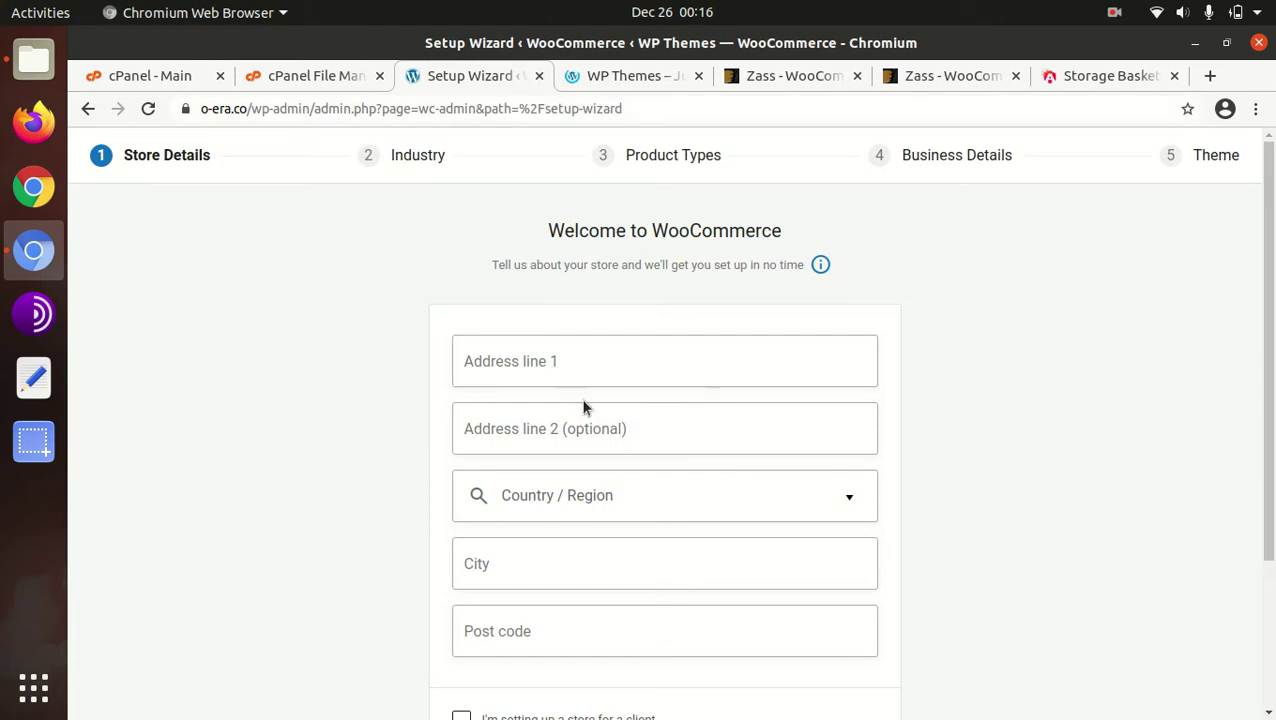
# Enter the store address line, India — Andhra Pradesh, city and post code, and continue
pyautogui.click(565, 364)
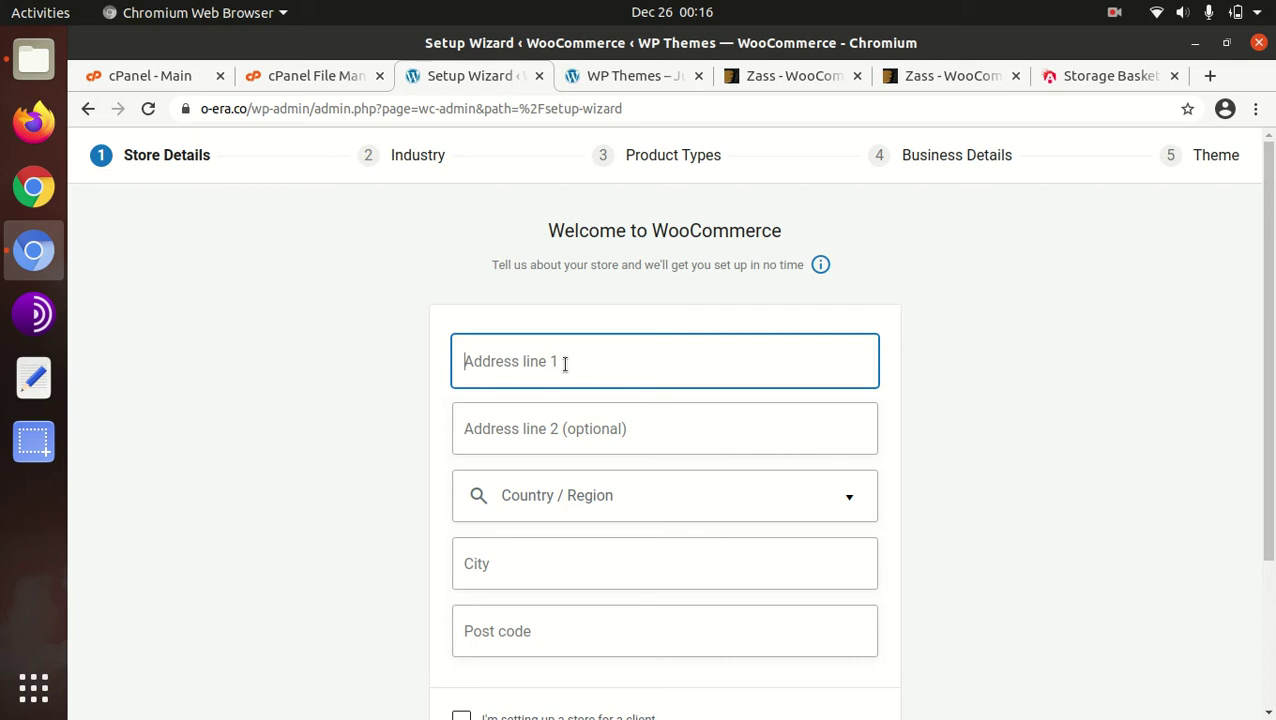
pyautogui.write('address')
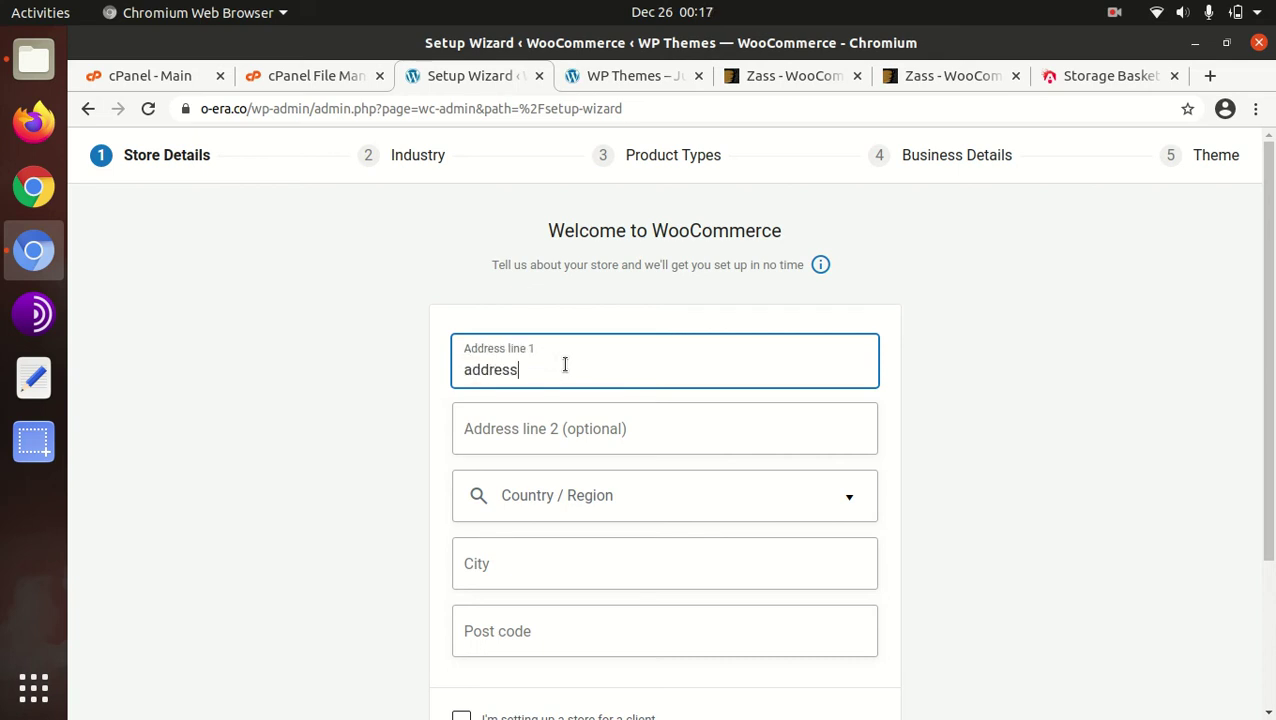
pyautogui.write(' line')
pyautogui.press('Tab')
pyautogui.press('Tab')
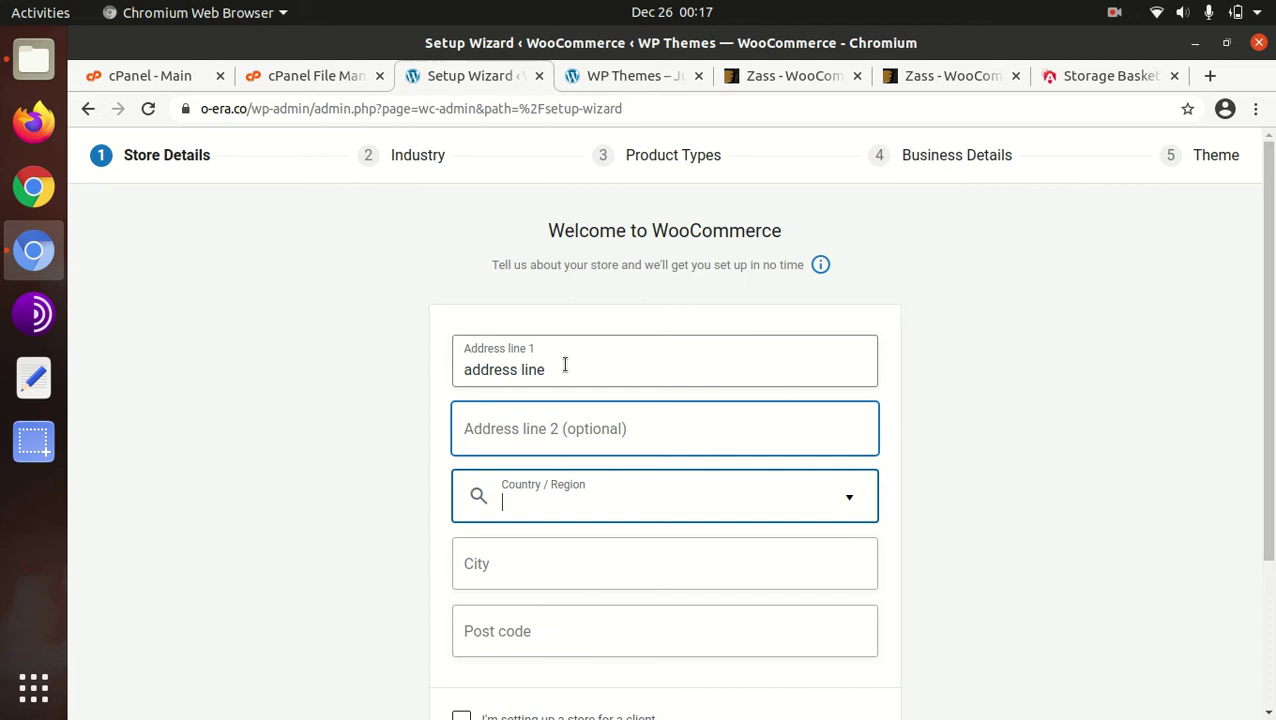
pyautogui.write('india')
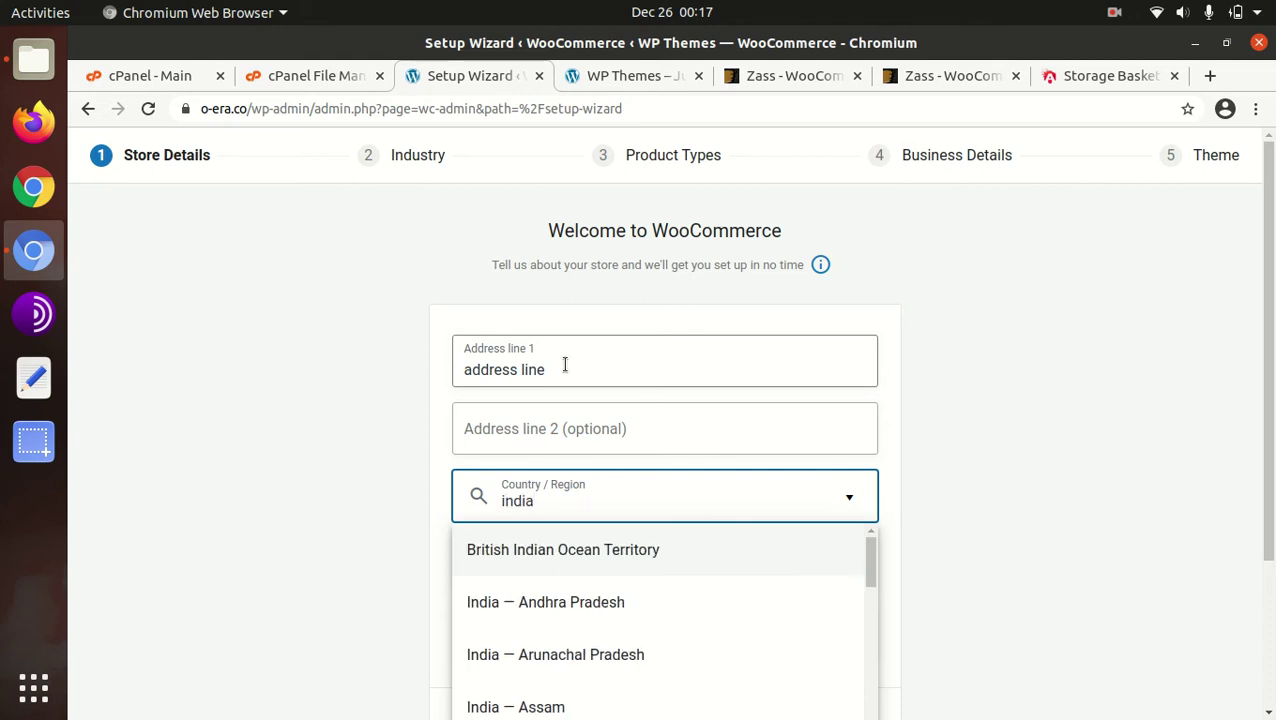
pyautogui.click(603, 598)
pyautogui.click(584, 563)
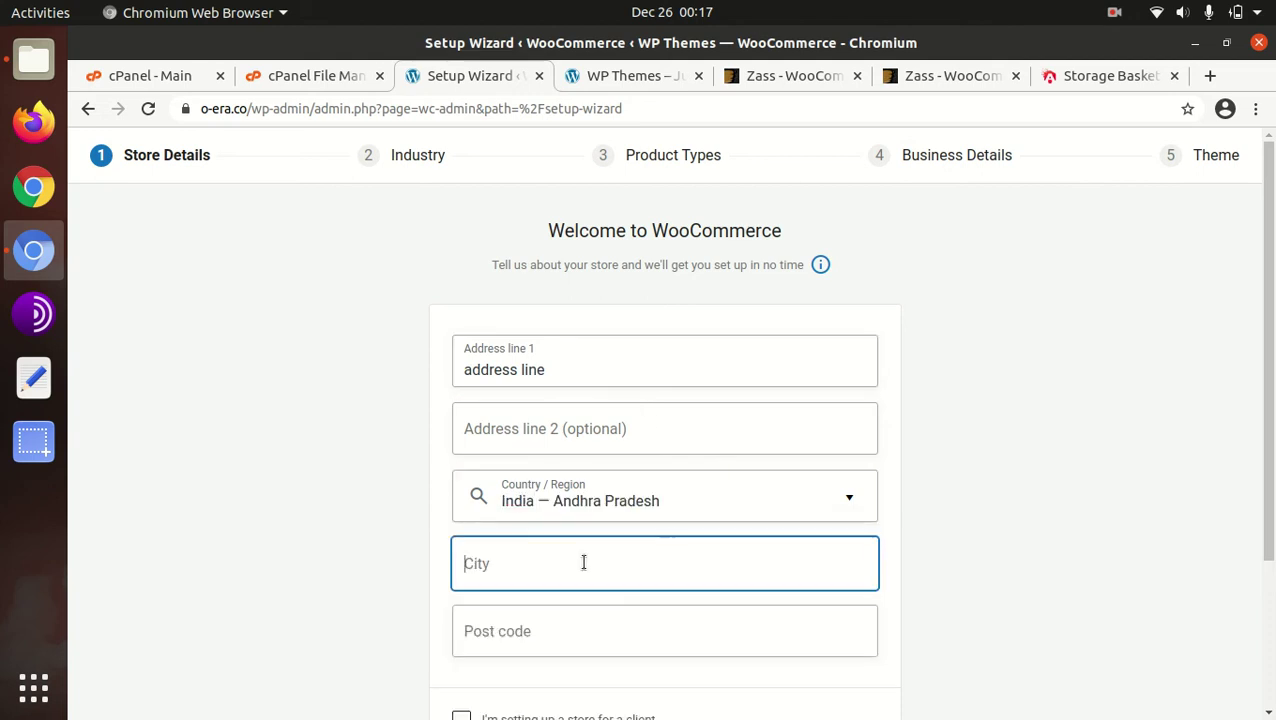
pyautogui.write('new city')
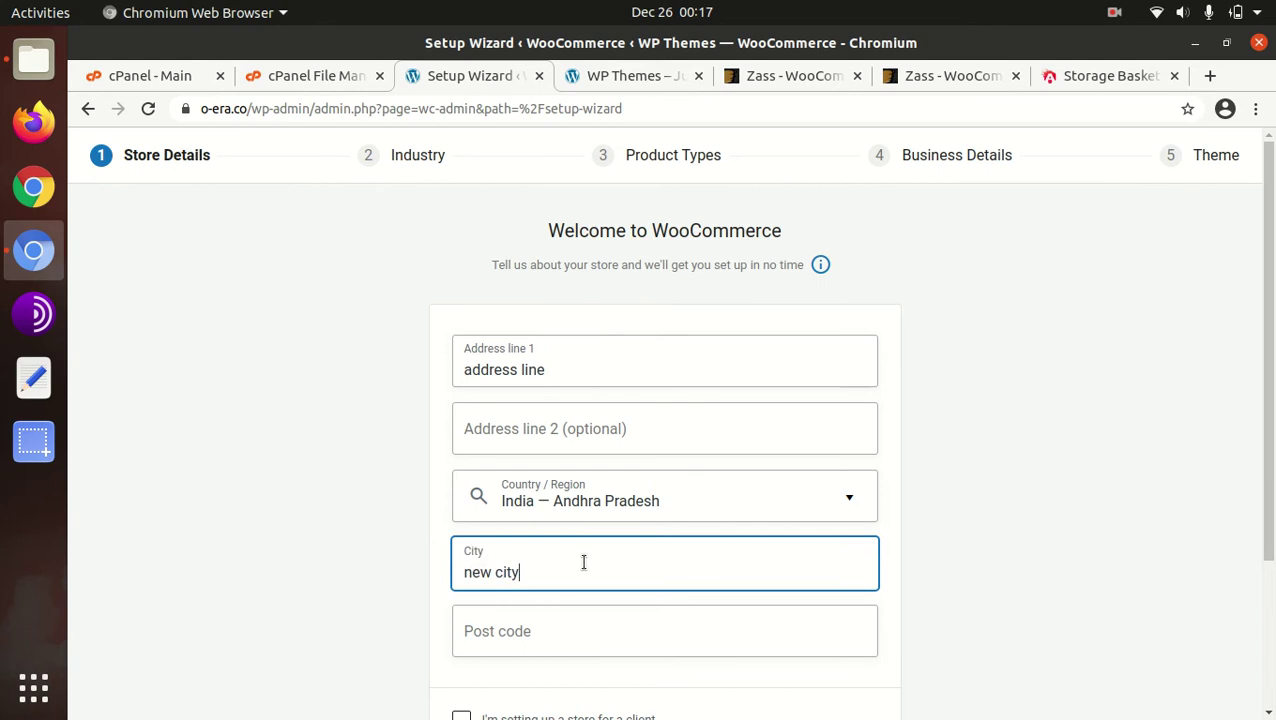
pyautogui.scroll(-2, 584, 563)
pyautogui.click(555, 530)
pyautogui.write('12')
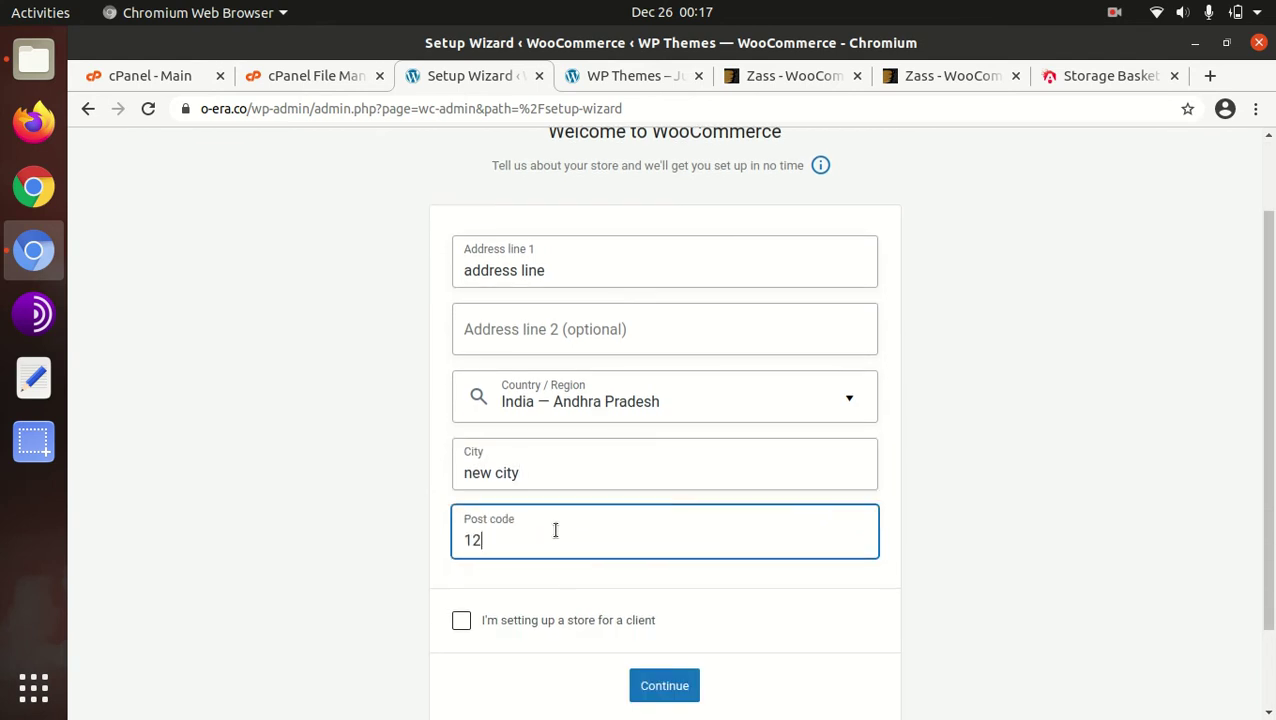
pyautogui.write('3456')
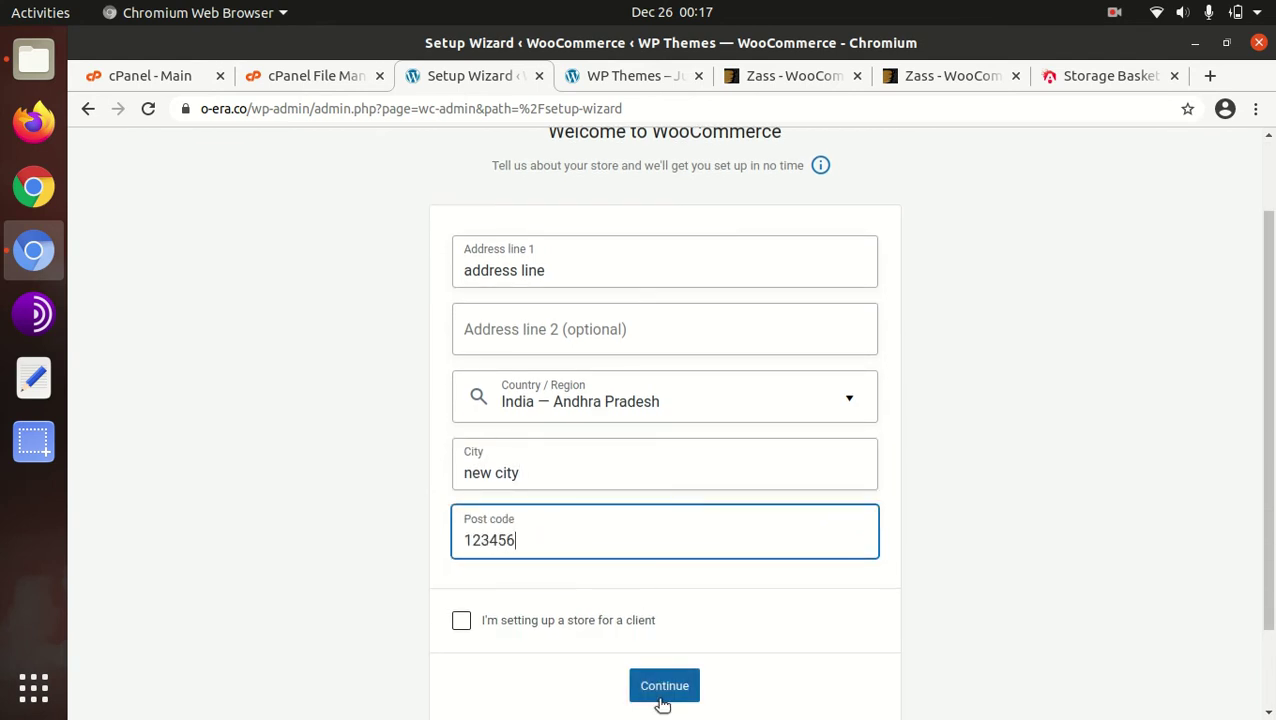
pyautogui.click(664, 686)
pyautogui.click(920, 480)
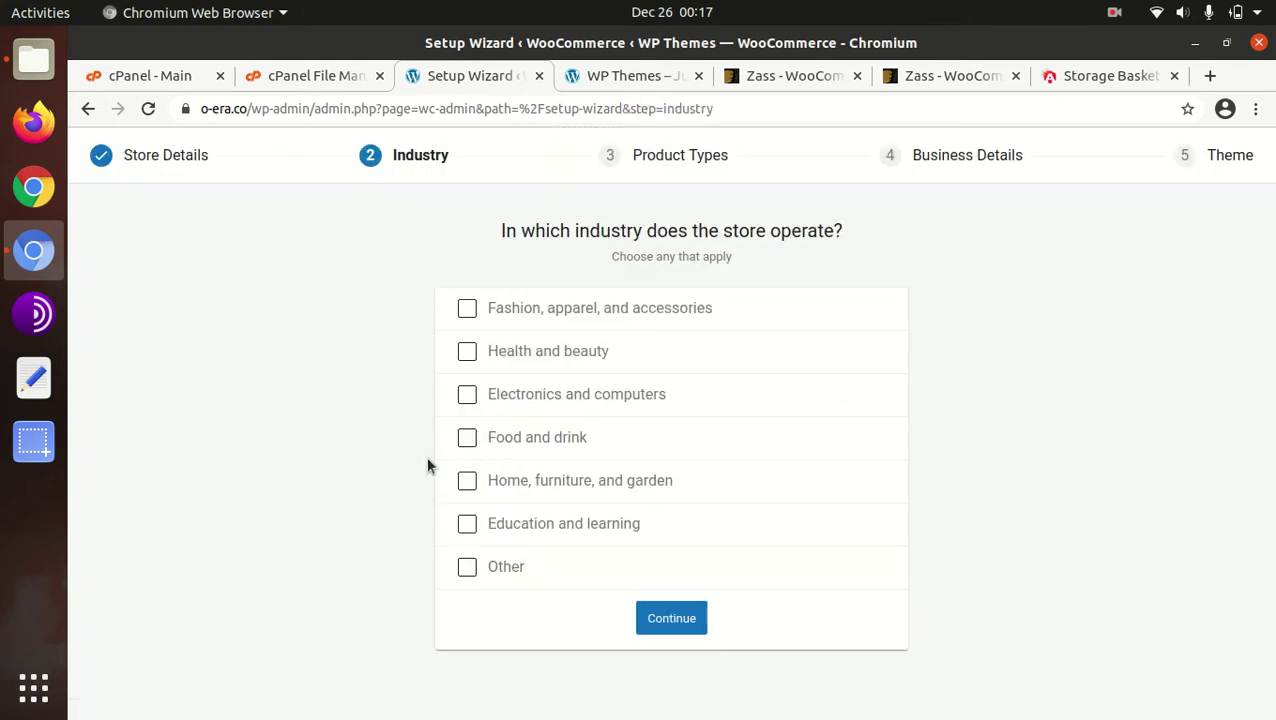
# Choose Fashion, apparel, and accessories as the industry and pass the product types step
pyautogui.click(467, 308)
pyautogui.click(659, 621)
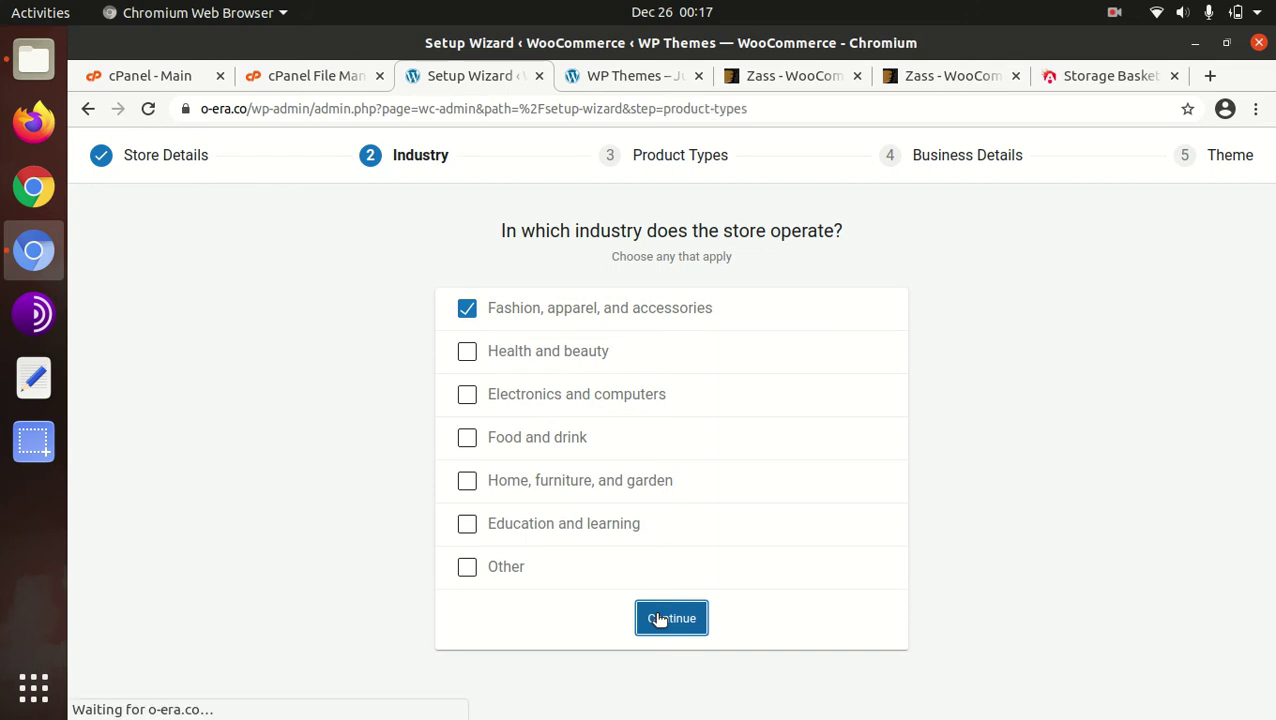
pyautogui.scroll(-3, 640, 570)
pyautogui.click(675, 636)
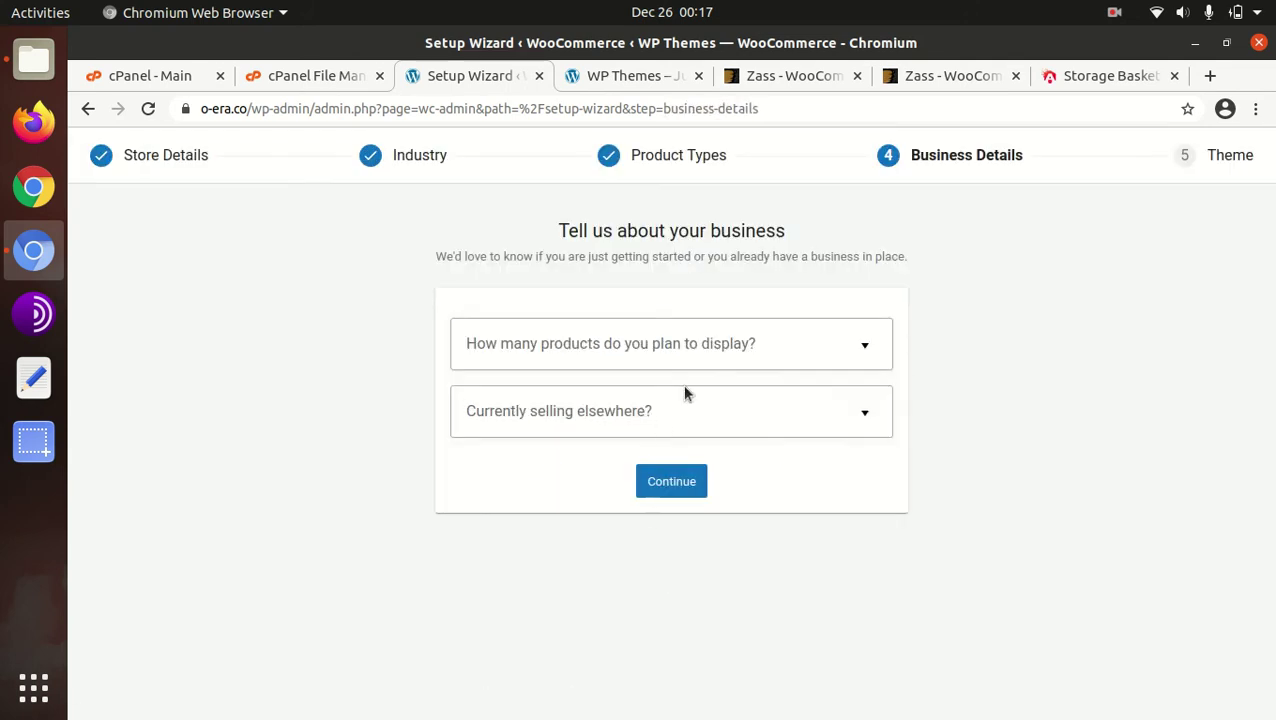
# Set 101 - 1,000 products, No to selling elsewhere, and disable Facebook, Mailchimp, Creative Mail, Google Ads add-ons
pyautogui.click(698, 358)
pyautogui.click(538, 558)
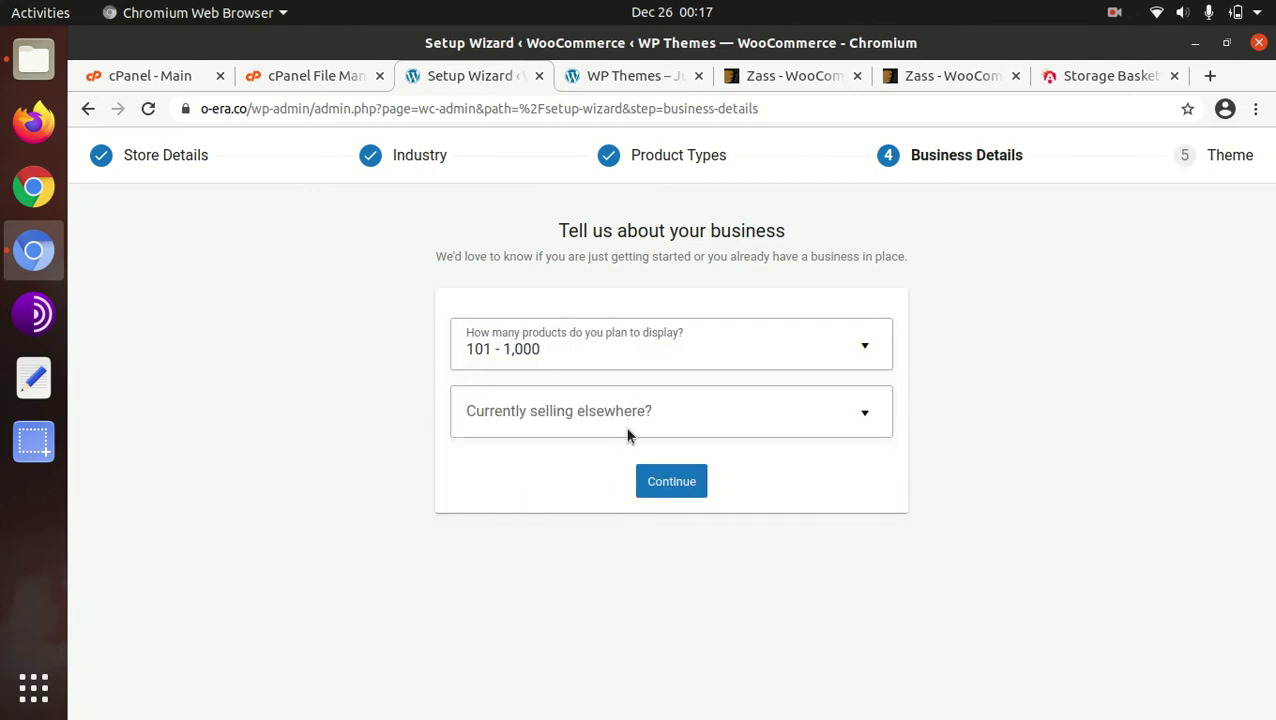
pyautogui.click(630, 430)
pyautogui.click(555, 476)
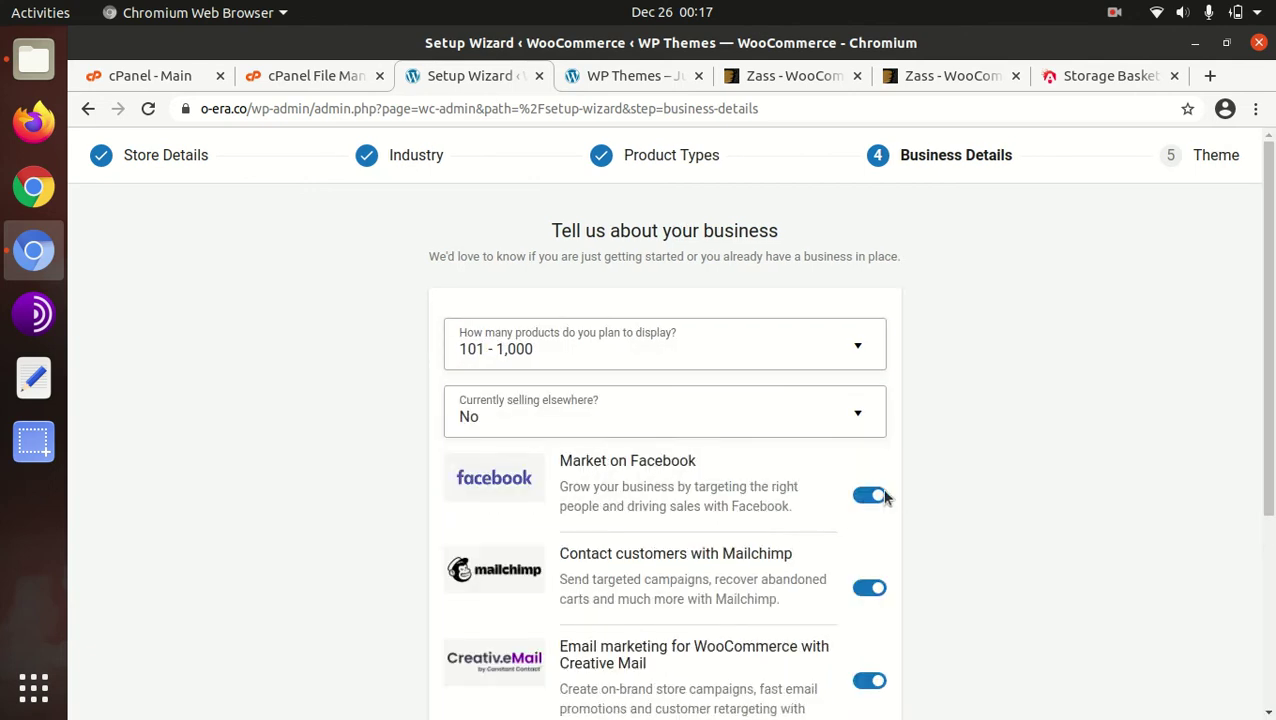
pyautogui.click(869, 497)
pyautogui.click(868, 588)
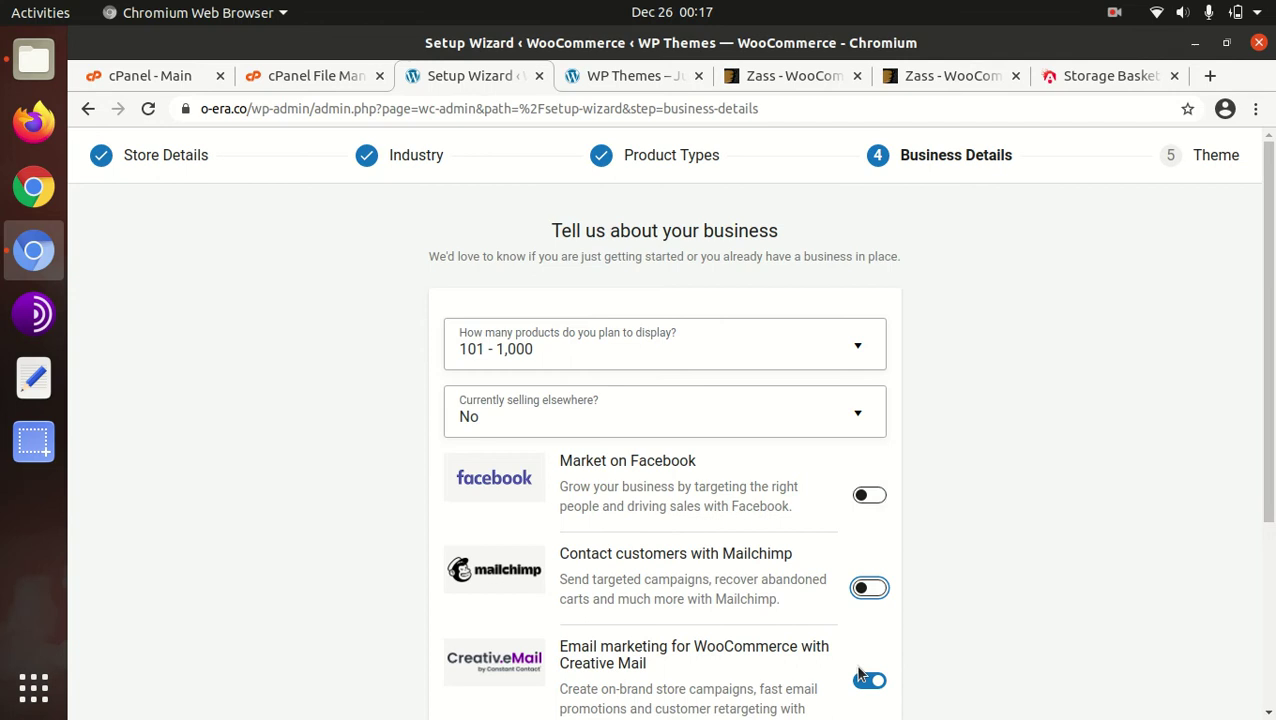
pyautogui.click(866, 679)
pyautogui.scroll(-5, 862, 650)
pyautogui.click(866, 534)
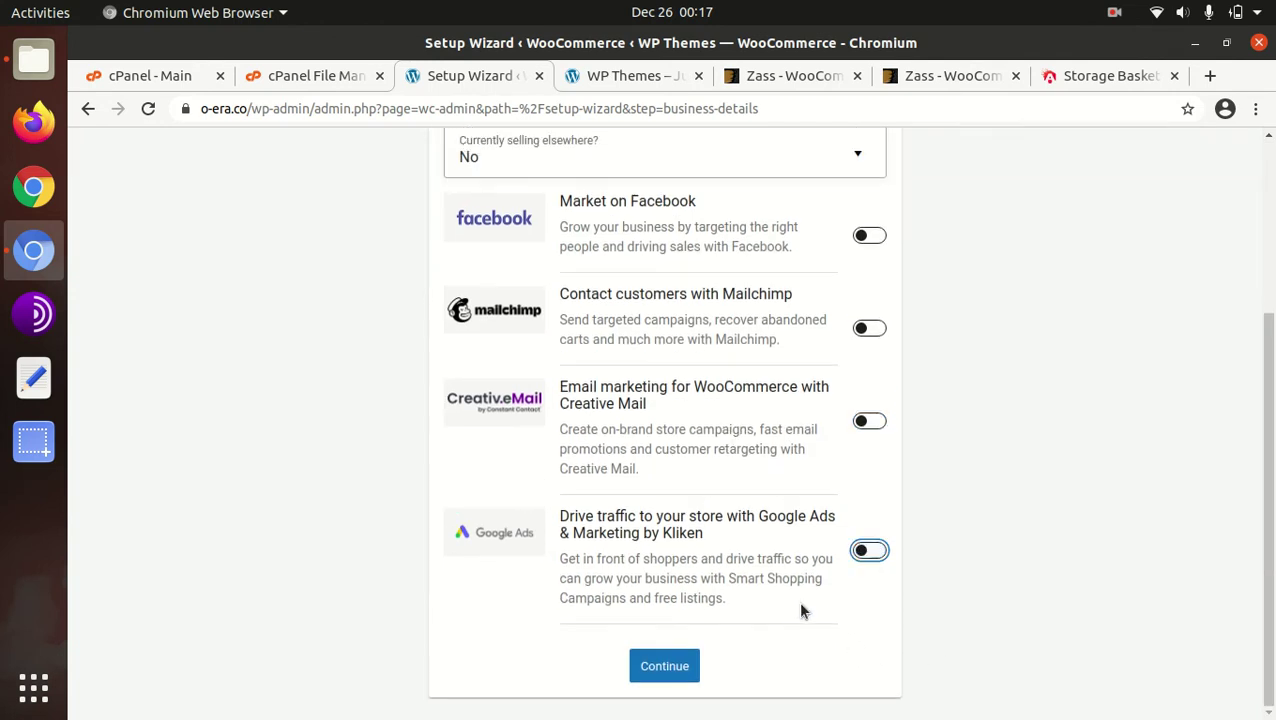
pyautogui.click(683, 670)
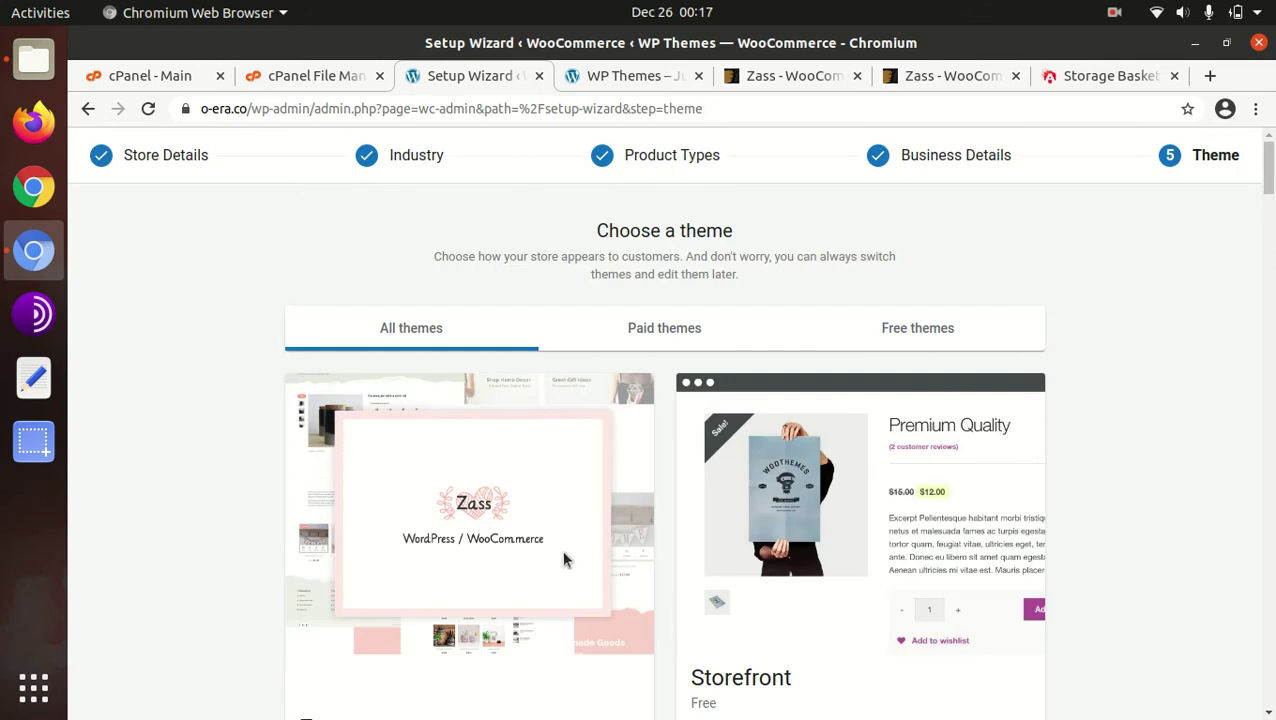
# Keep Zass as the active theme and decline the Jetpack benefits
pyautogui.scroll(-1, 580, 525)
pyautogui.scroll(-2, 604, 508)
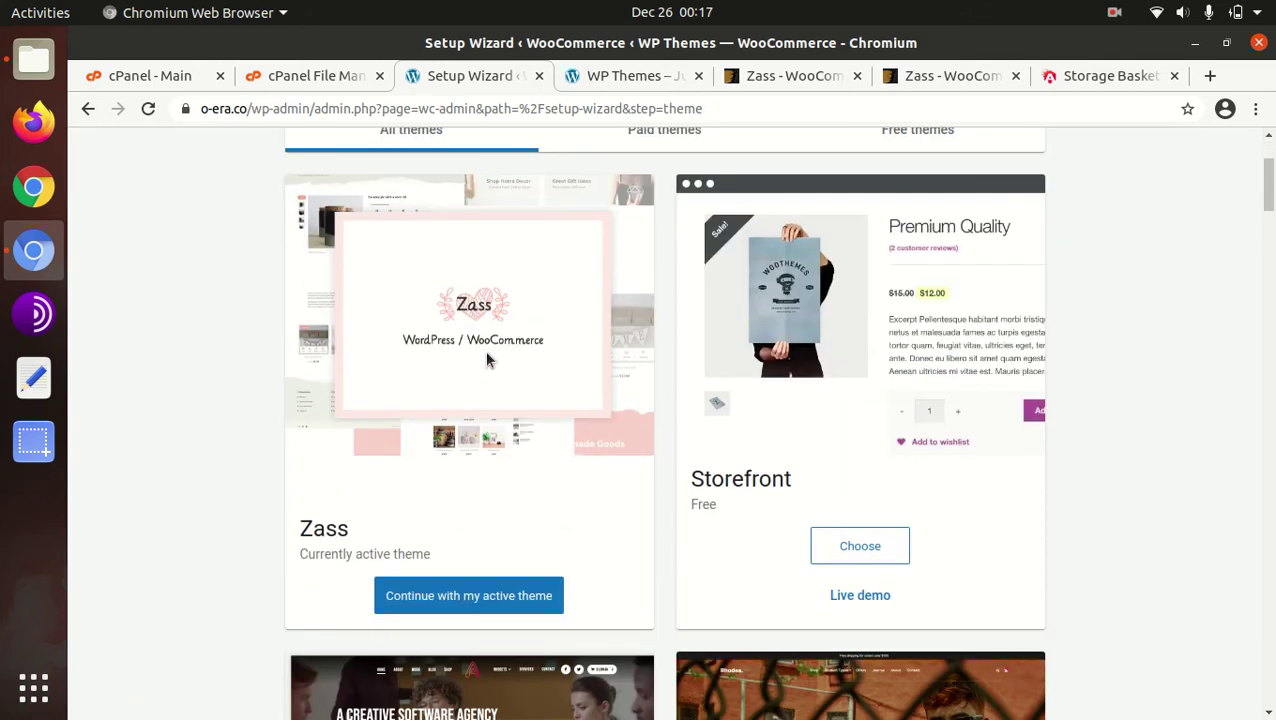
pyautogui.click(442, 606)
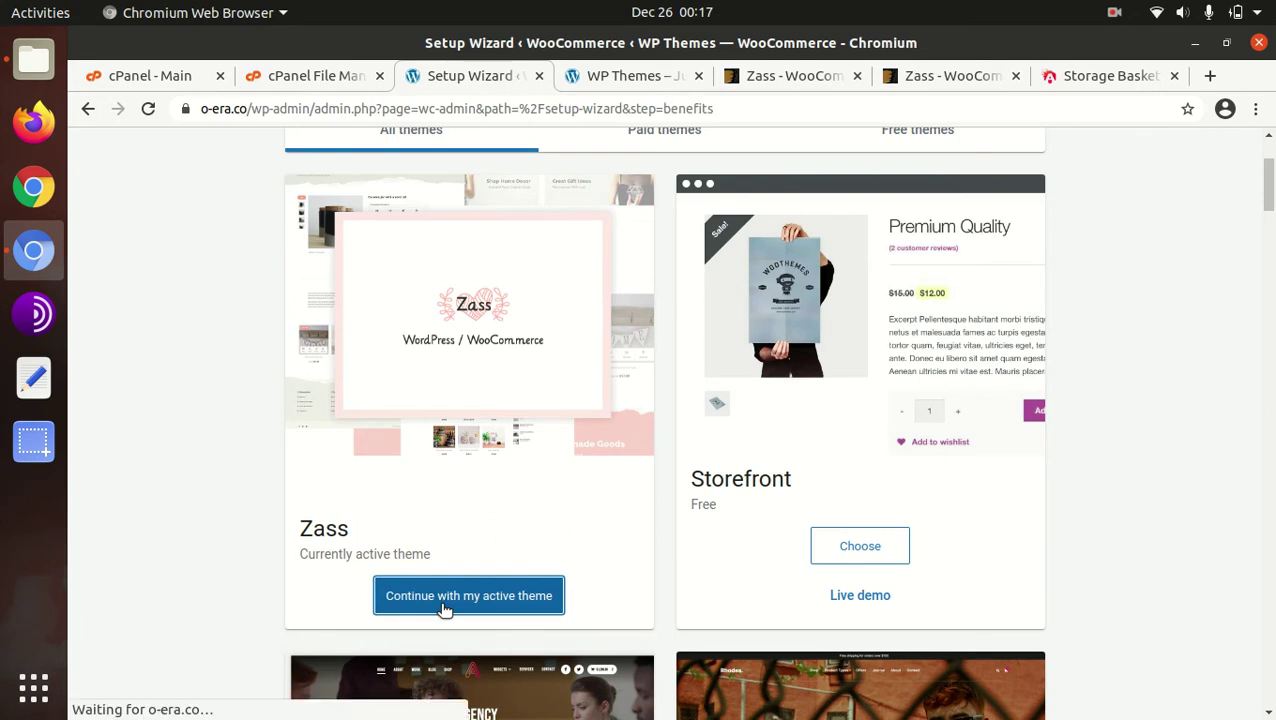
pyautogui.scroll(-1, 769, 580)
pyautogui.click(697, 596)
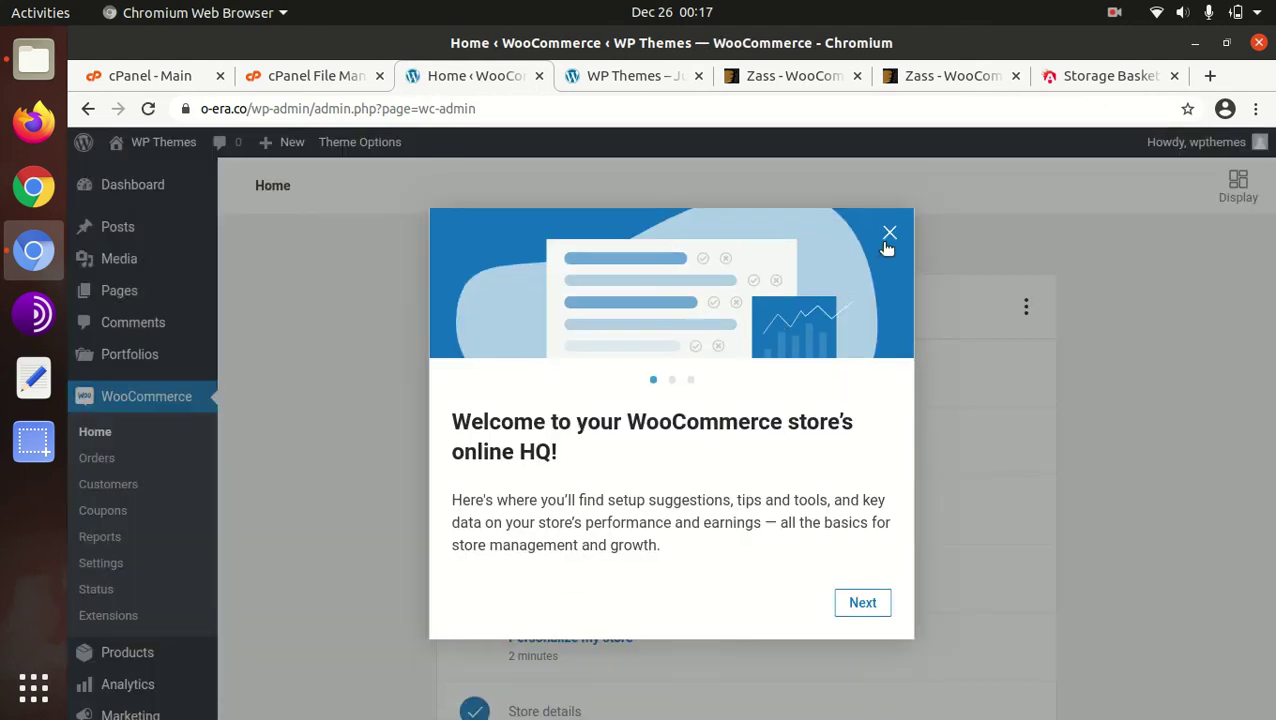
pyautogui.click(889, 235)
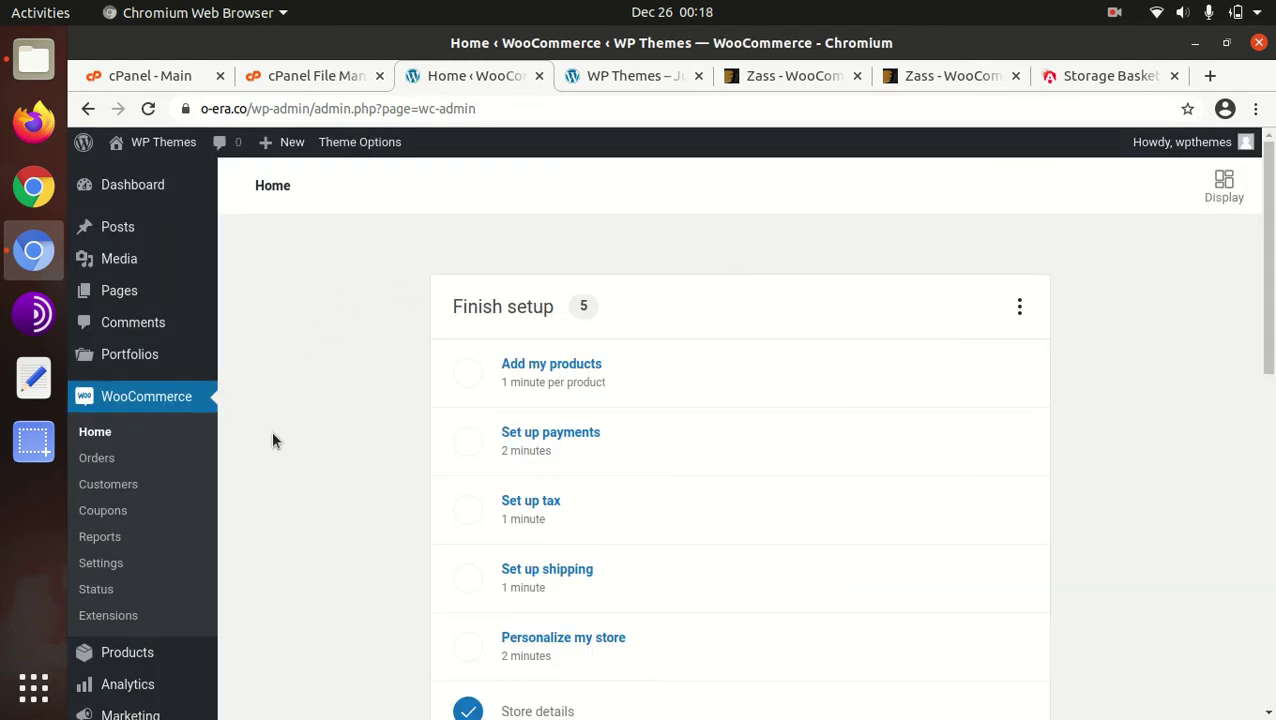
pyautogui.click(609, 81)
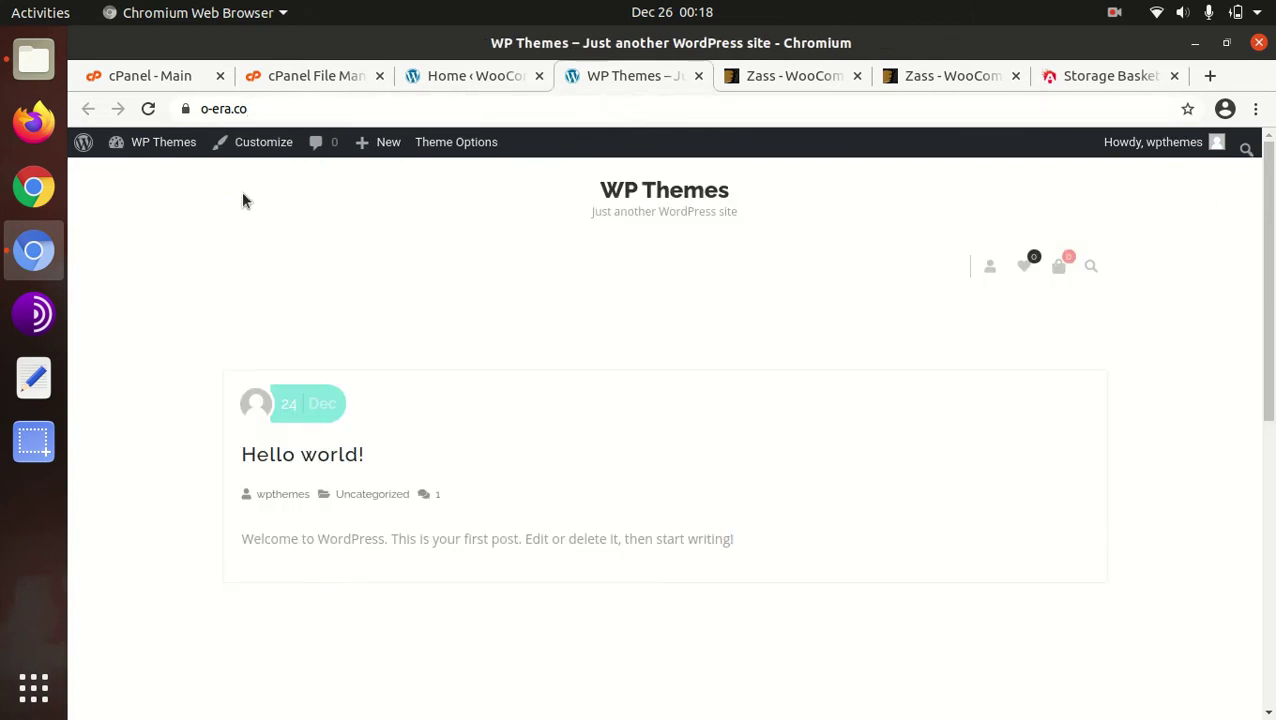
pyautogui.click(147, 106)
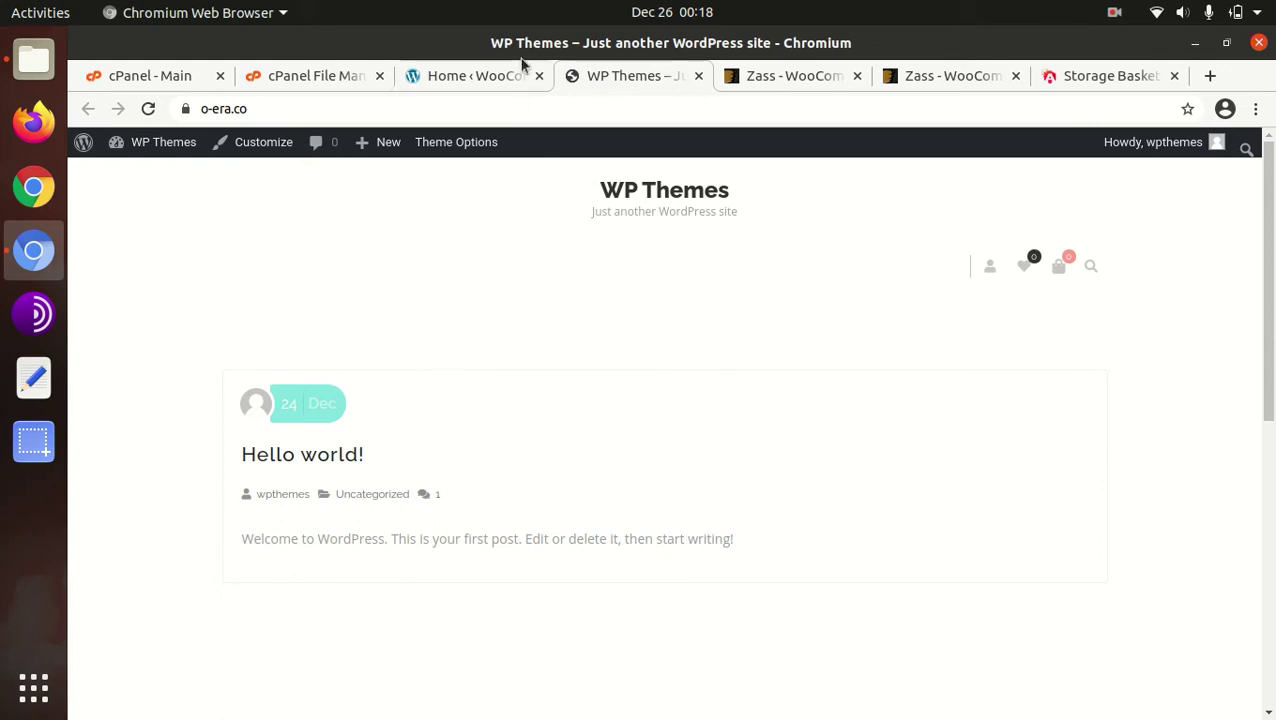
pyautogui.scroll(-10, 521, 336)
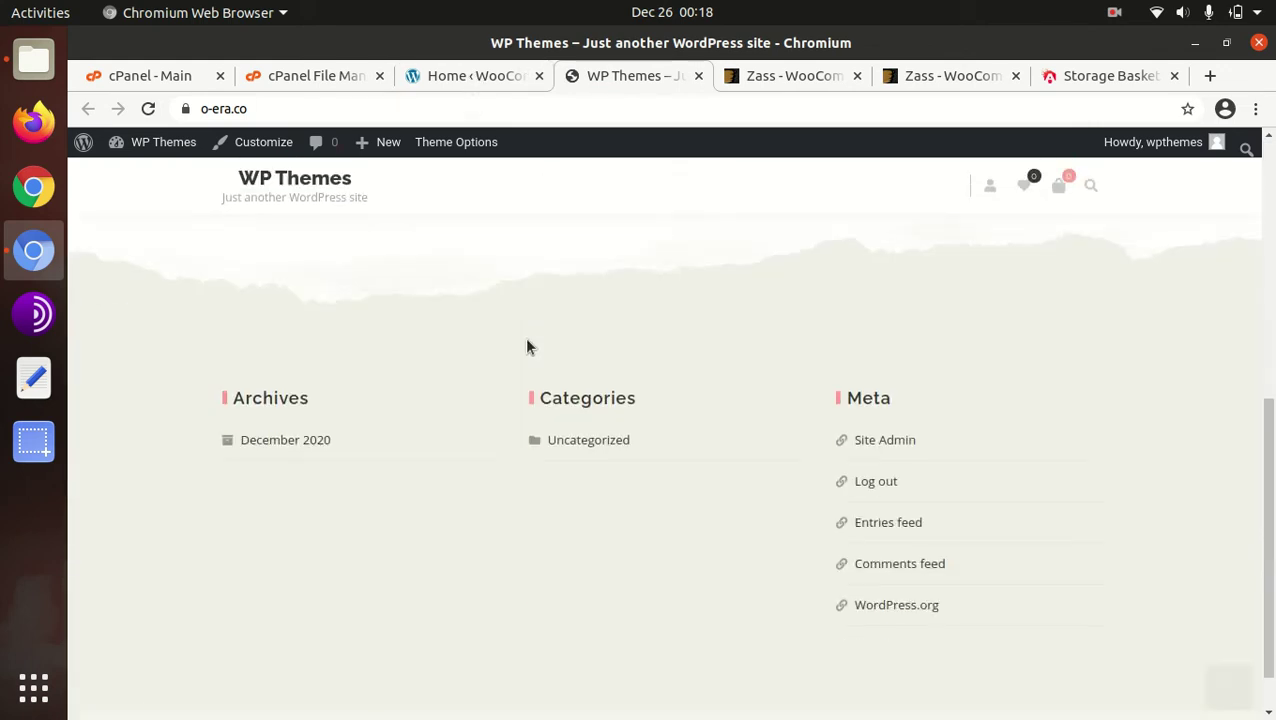
pyautogui.scroll(10, 560, 430)
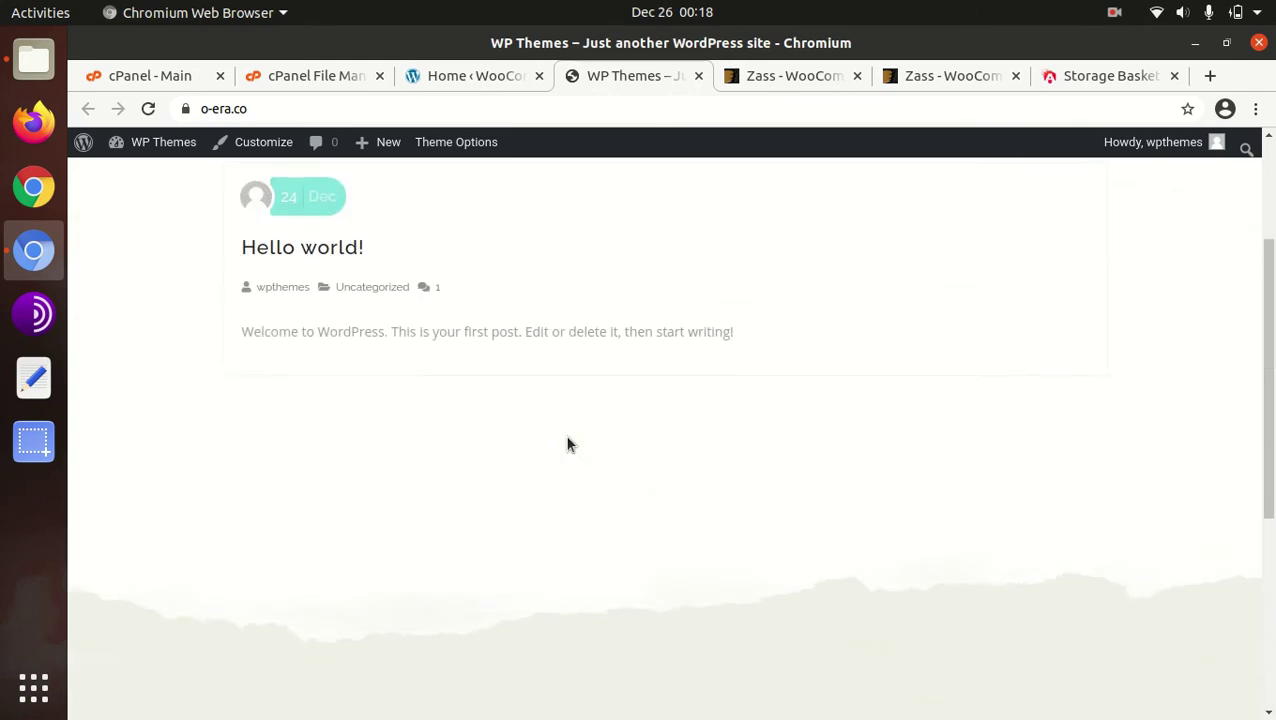
pyautogui.click(452, 81)
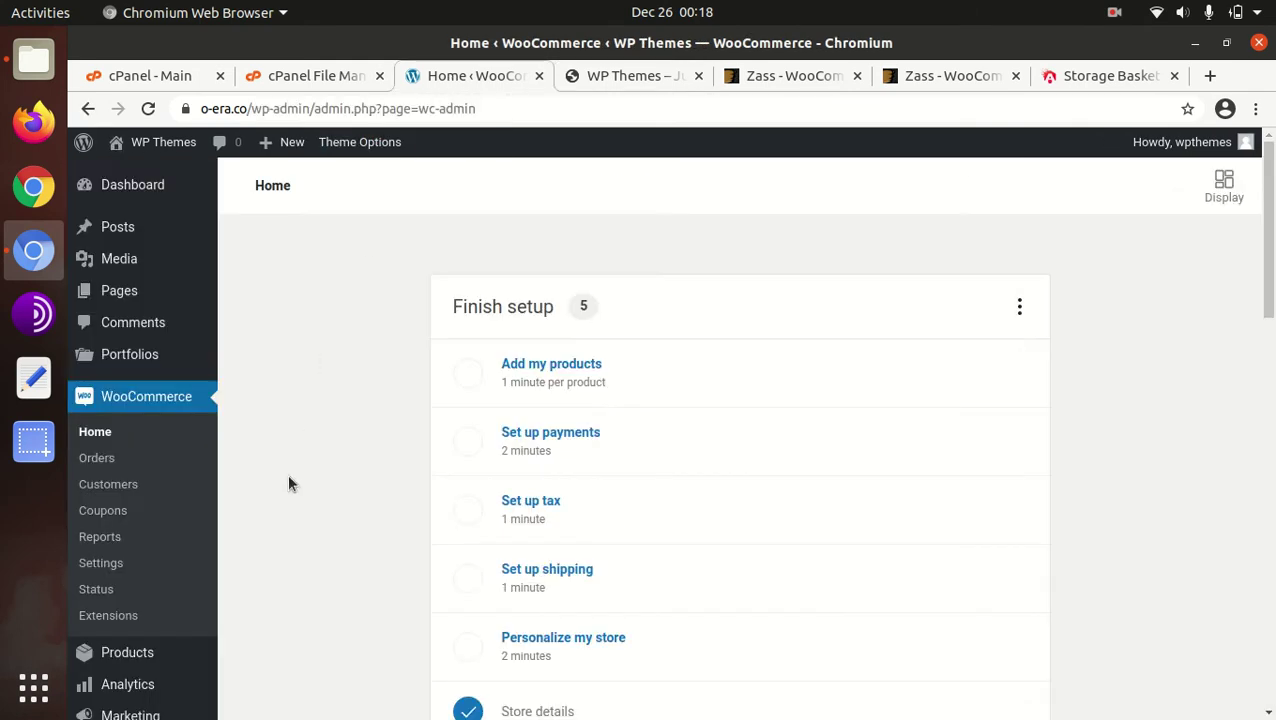
pyautogui.scroll(-5, 274, 532)
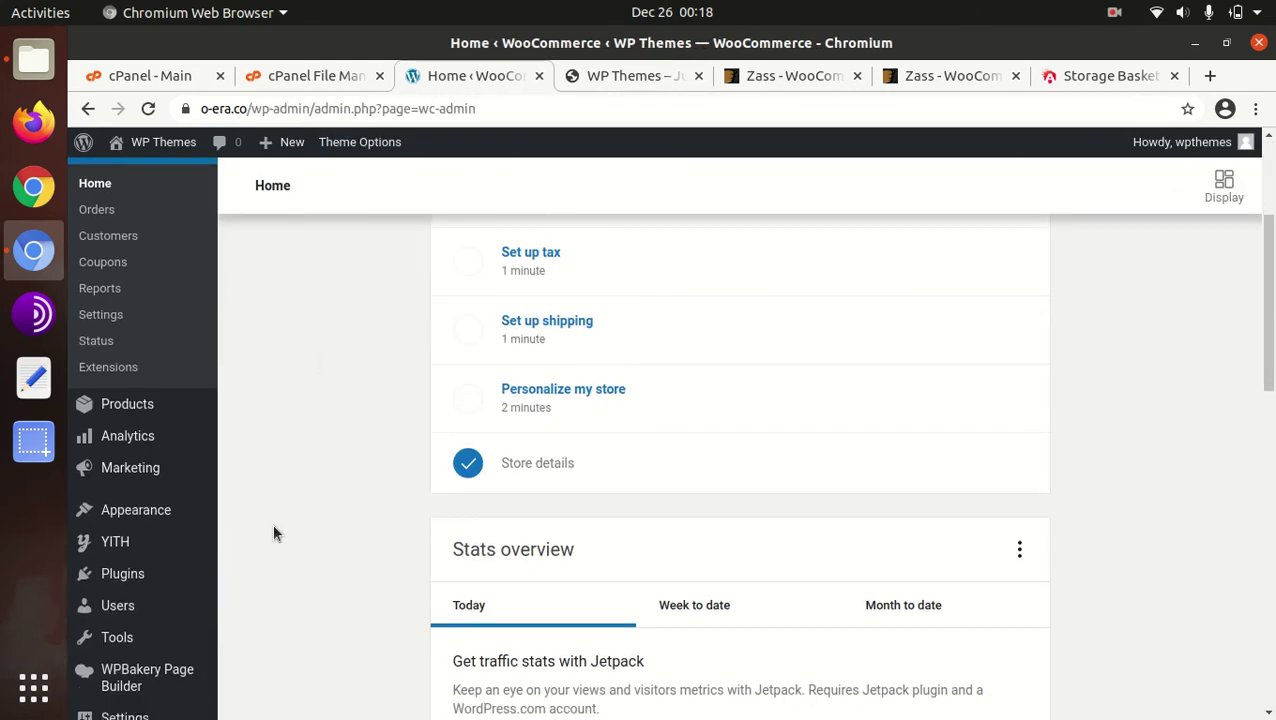
pyautogui.scroll(-3, 274, 528)
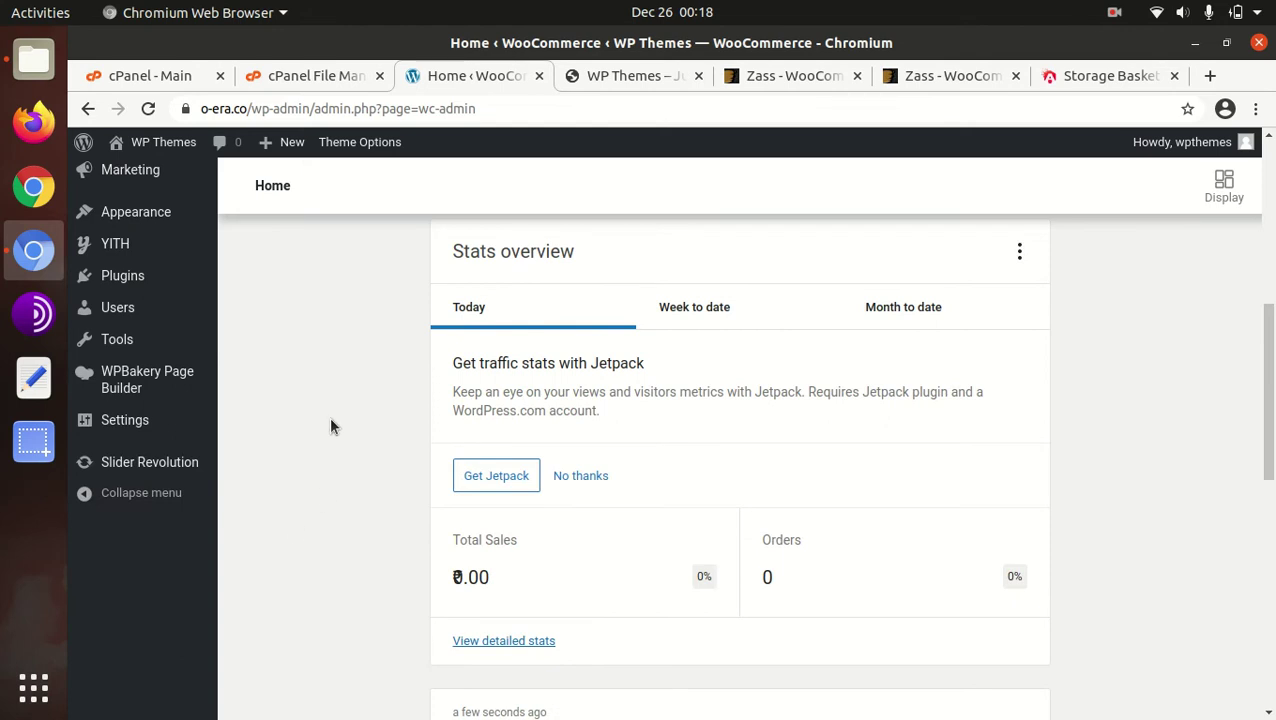
pyautogui.scroll(5, 331, 426)
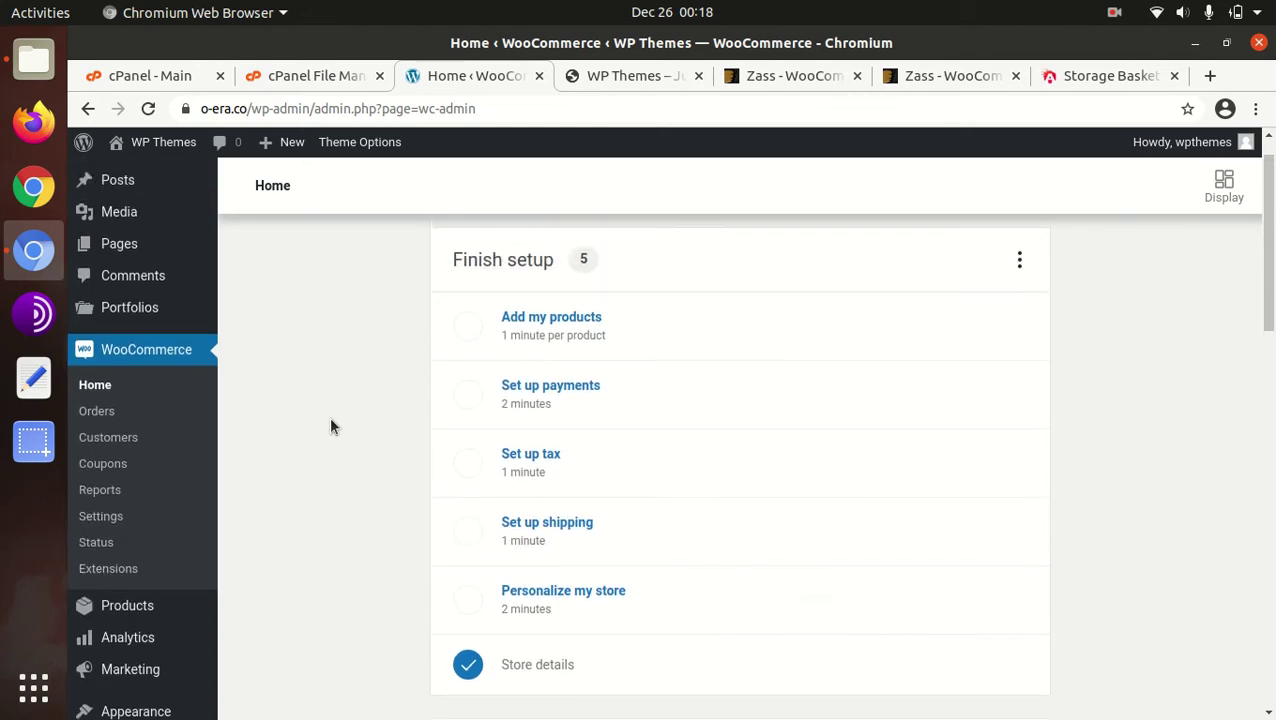
pyautogui.scroll(1, 331, 426)
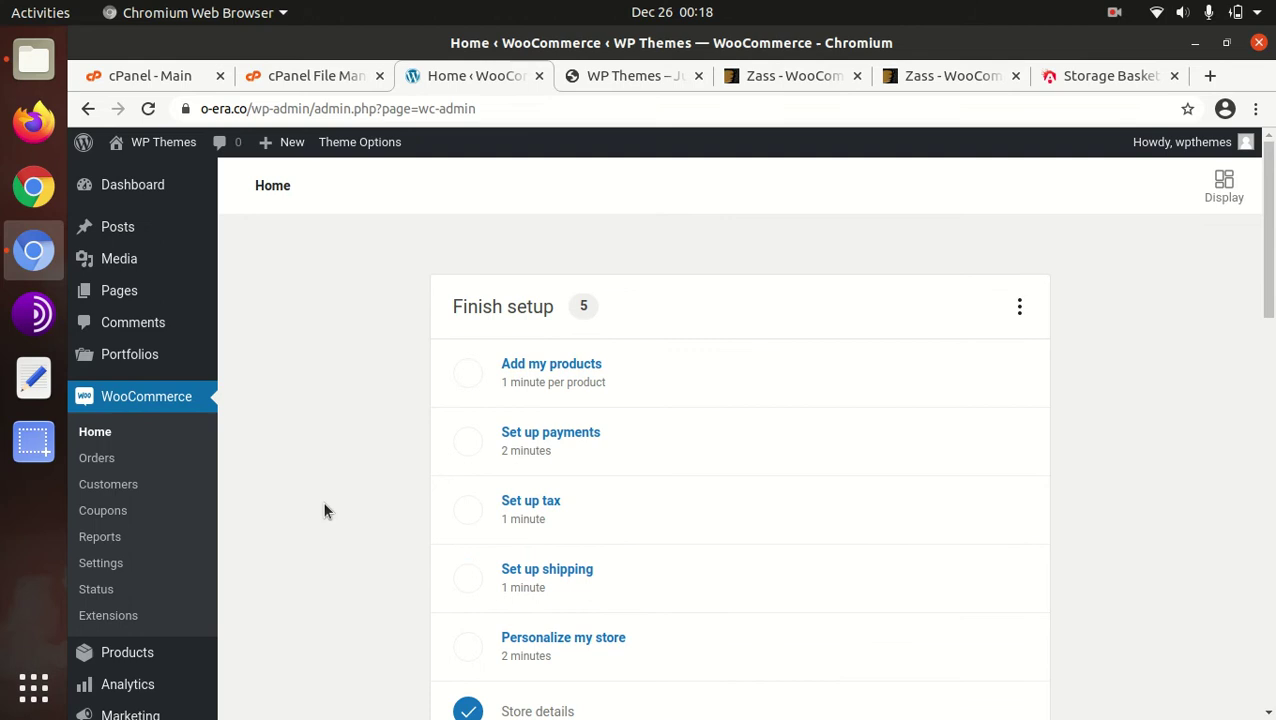
pyautogui.scroll(-2, 283, 415)
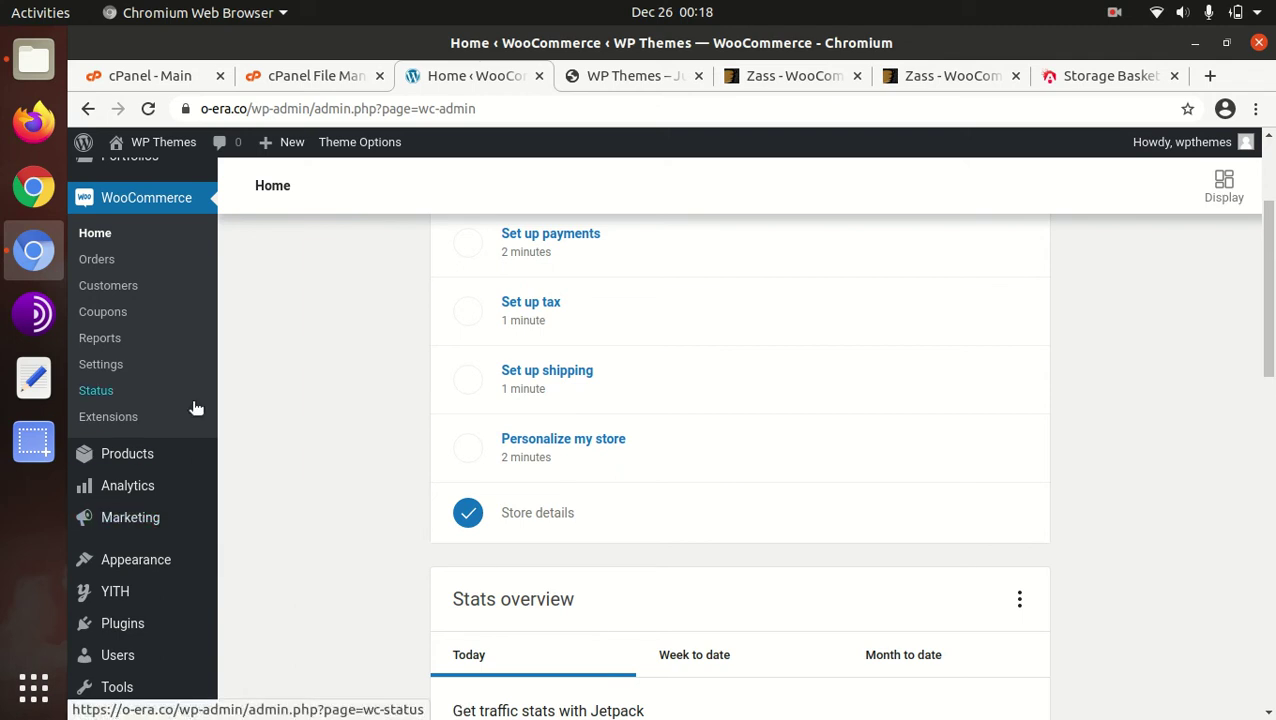
pyautogui.scroll(2, 235, 430)
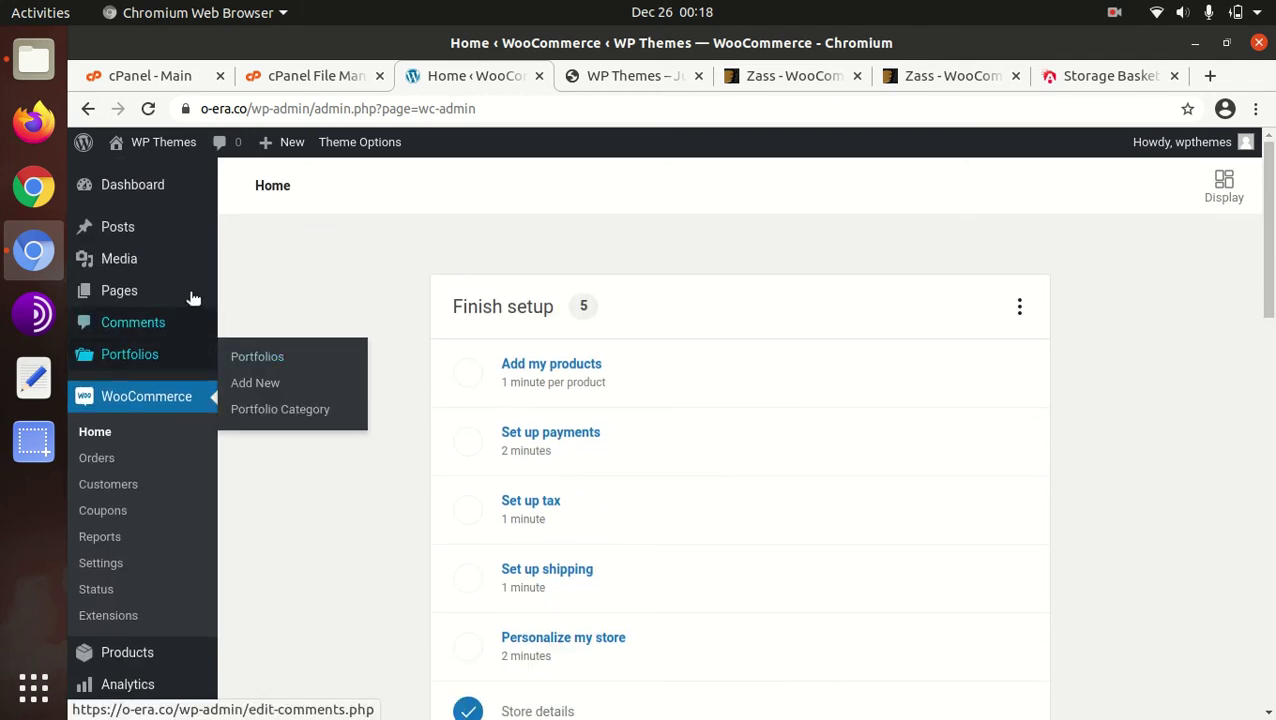
pyautogui.moveTo(174, 238)
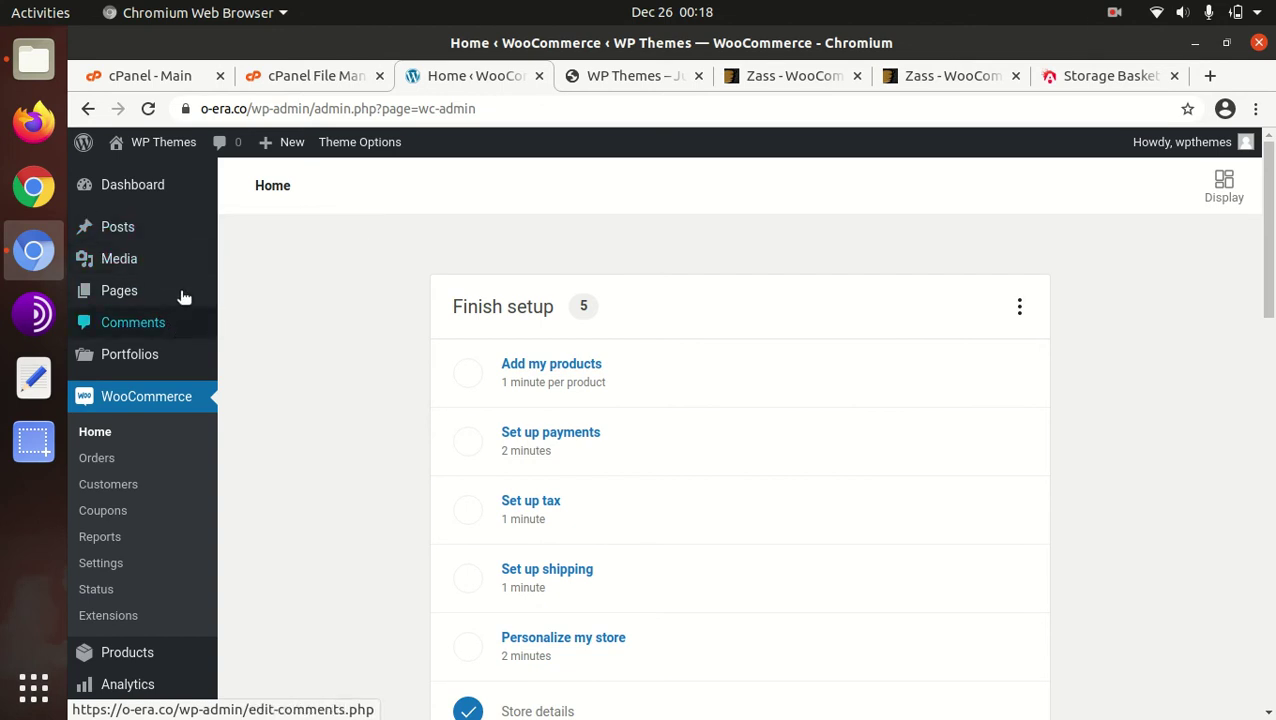
pyautogui.scroll(-5, 176, 300)
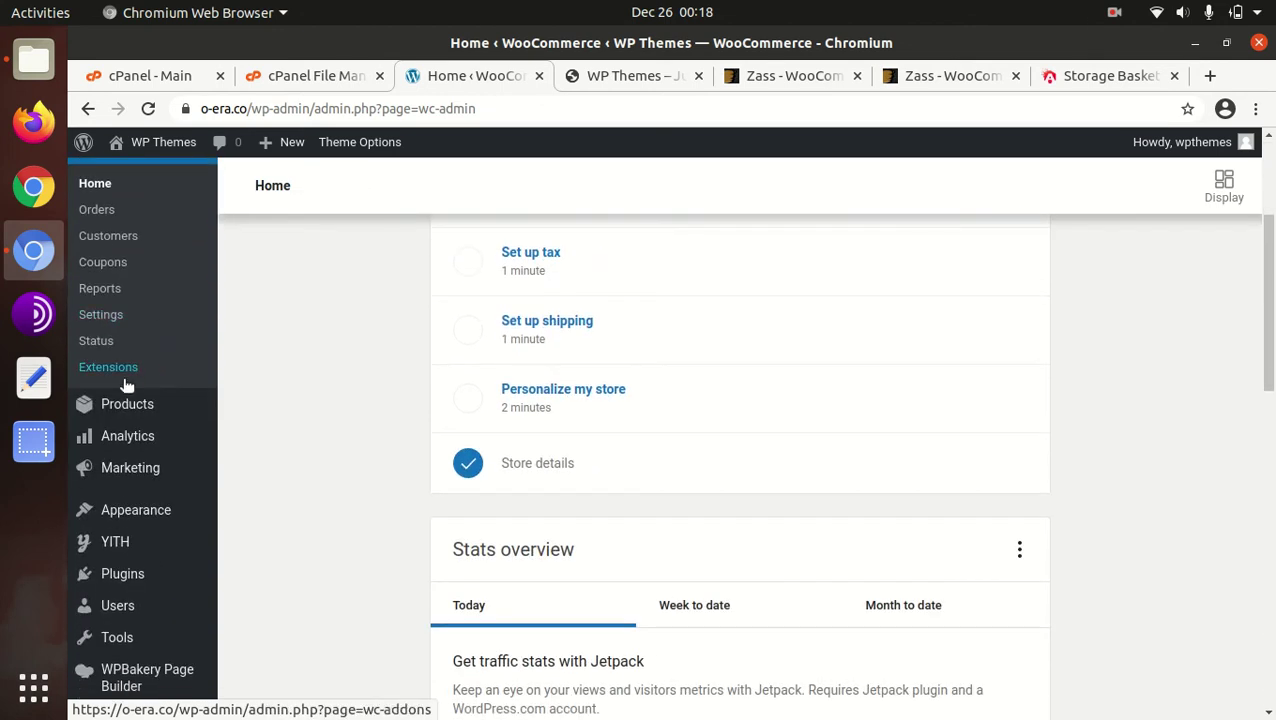
pyautogui.scroll(-4, 98, 415)
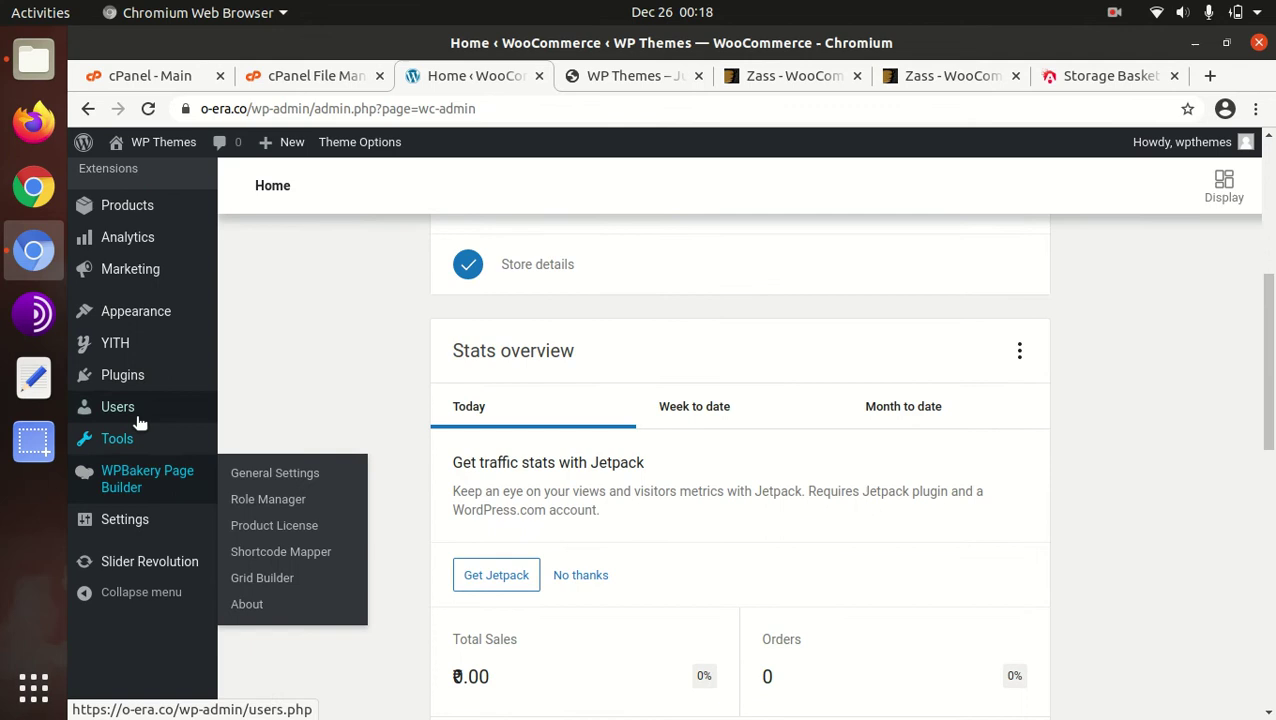
pyautogui.moveTo(145, 408)
pyautogui.moveTo(129, 324)
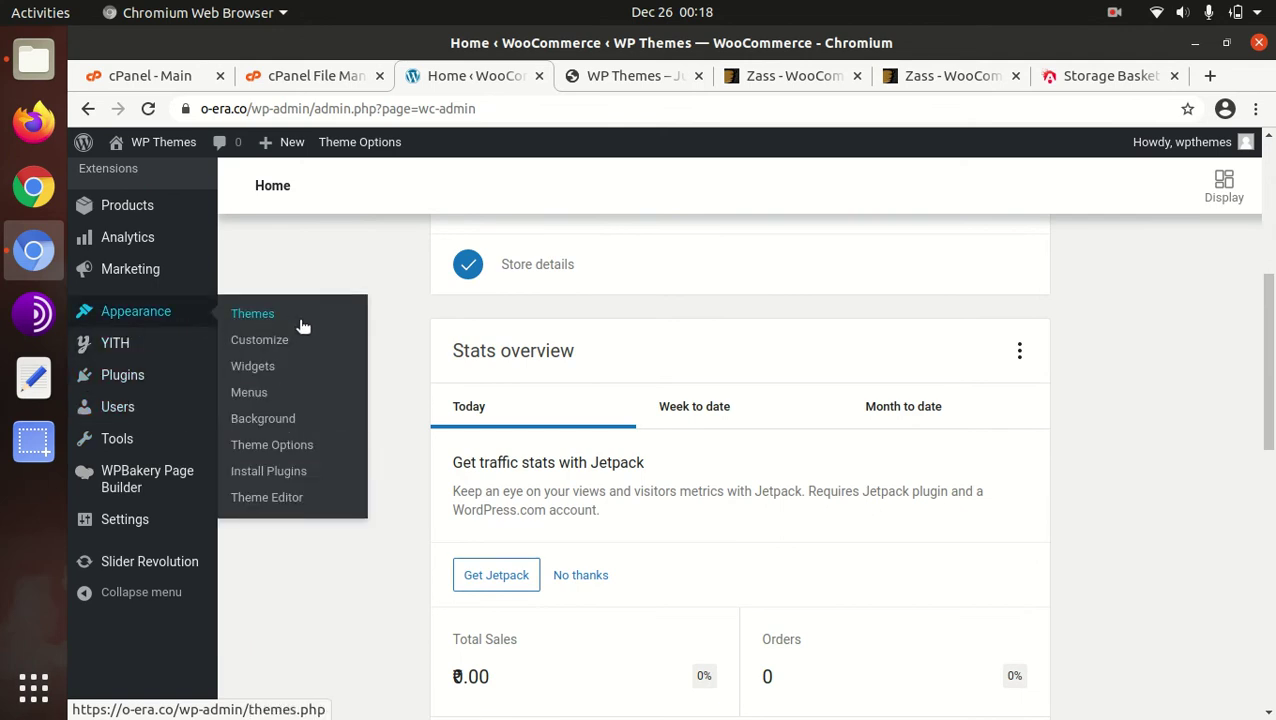
# Open the Zass Theme Options page and scroll through its settings
pyautogui.click(287, 450)
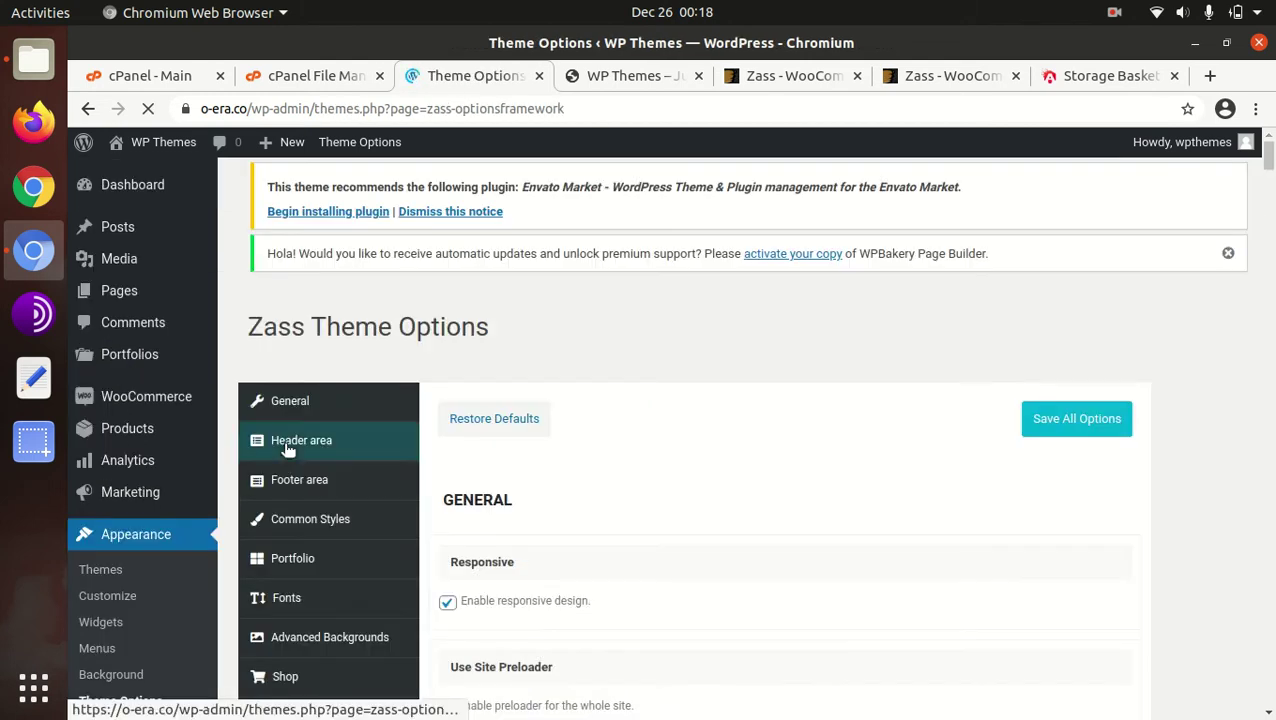
pyautogui.scroll(-5, 680, 430)
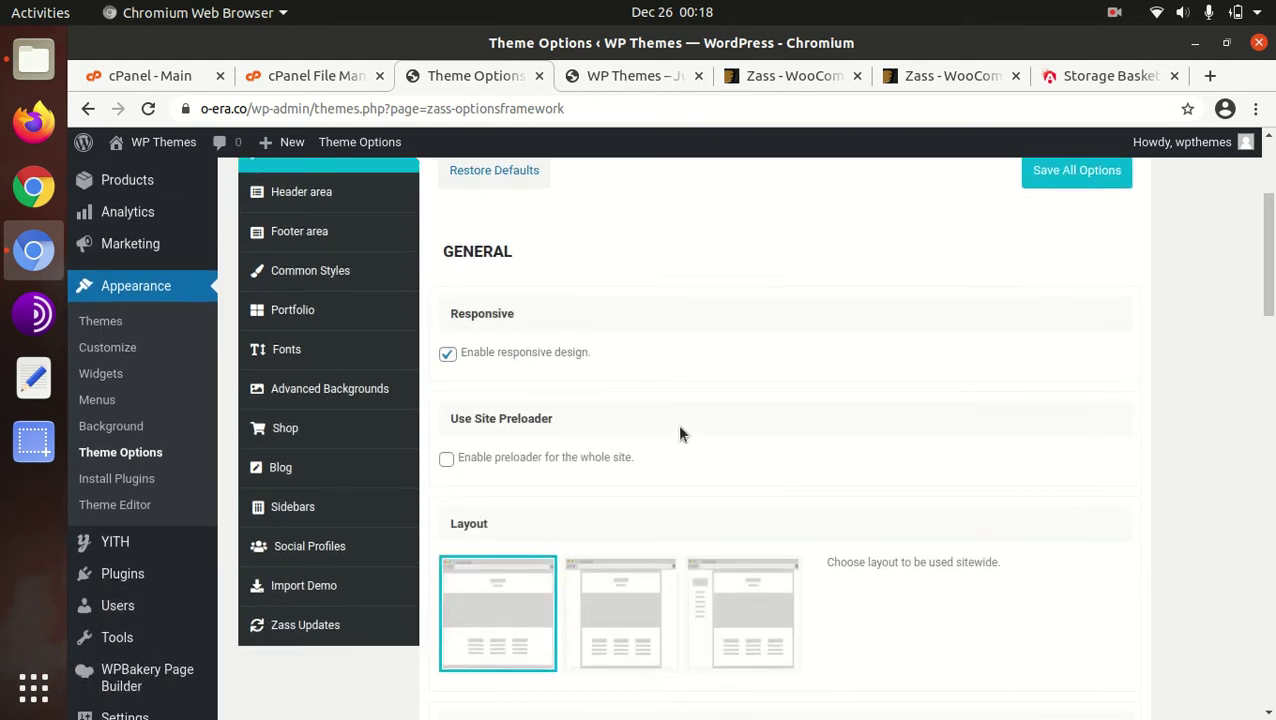
pyautogui.scroll(-3, 679, 433)
pyautogui.scroll(4, 679, 433)
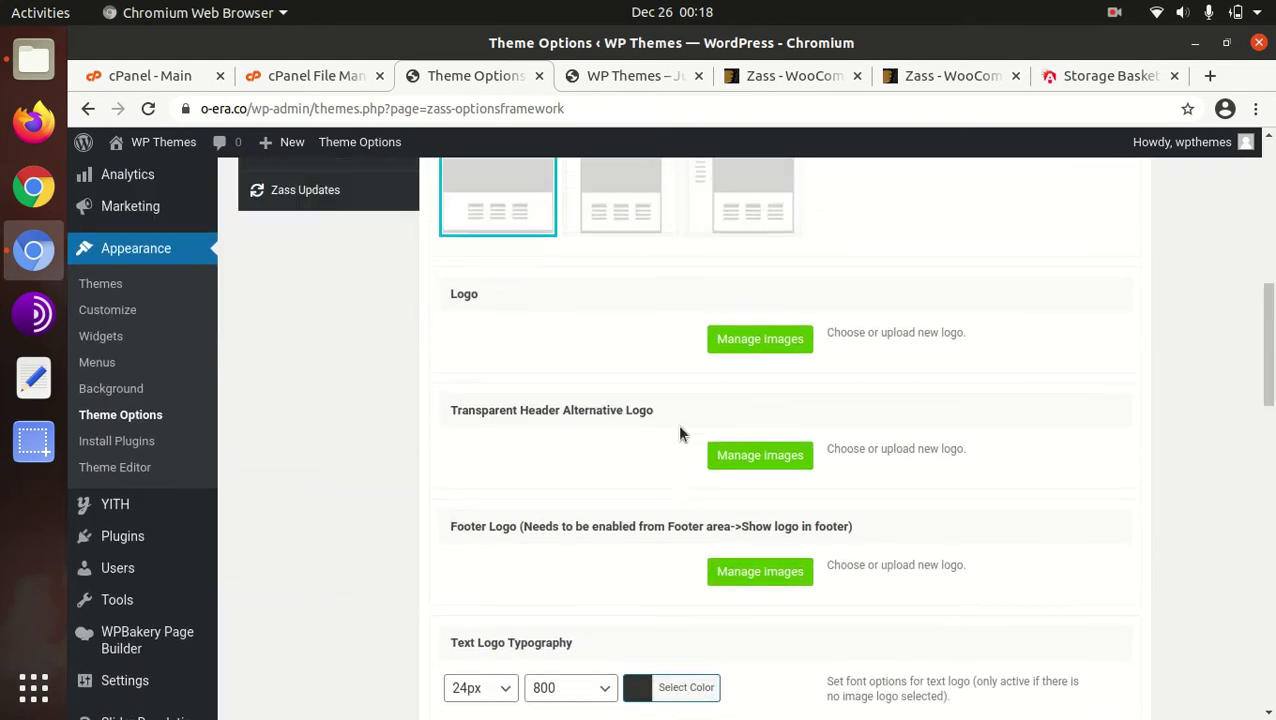
pyautogui.scroll(3, 679, 433)
pyautogui.scroll(-3, 640, 445)
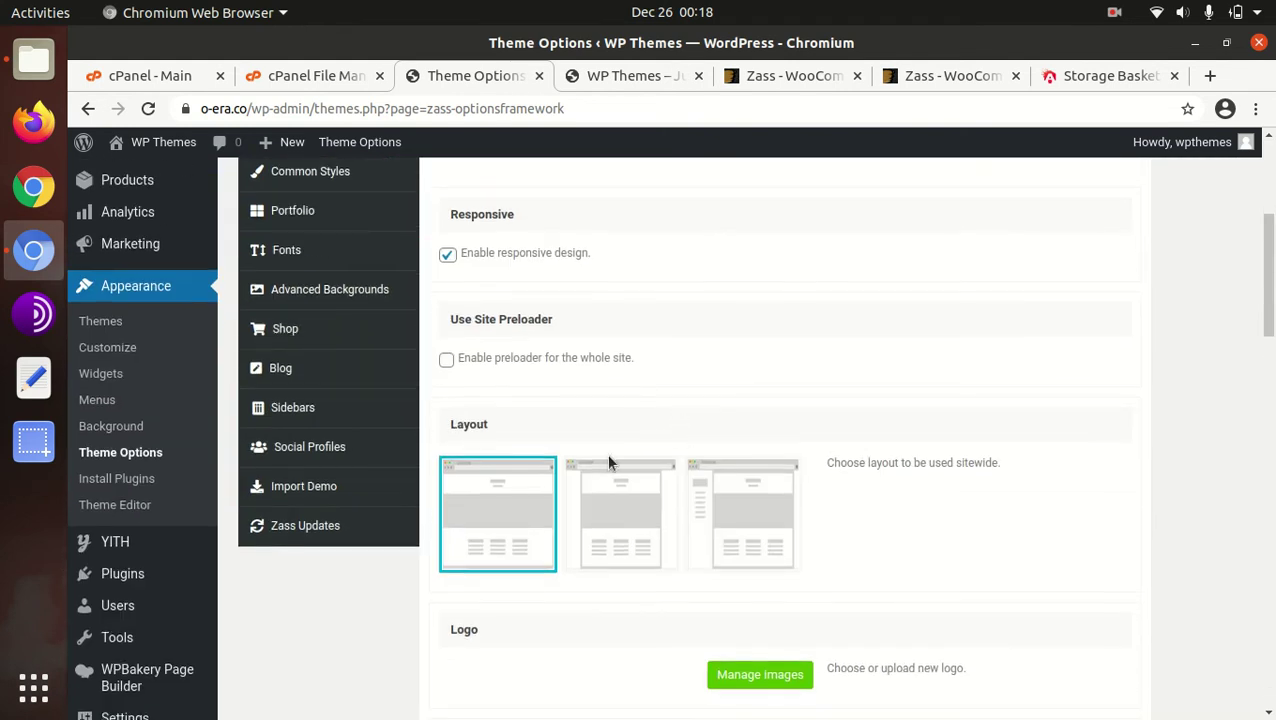
# Show the Import Demo section and browse the Zass Demo and Zass Marketplace Demo thumbnails
pyautogui.click(290, 495)
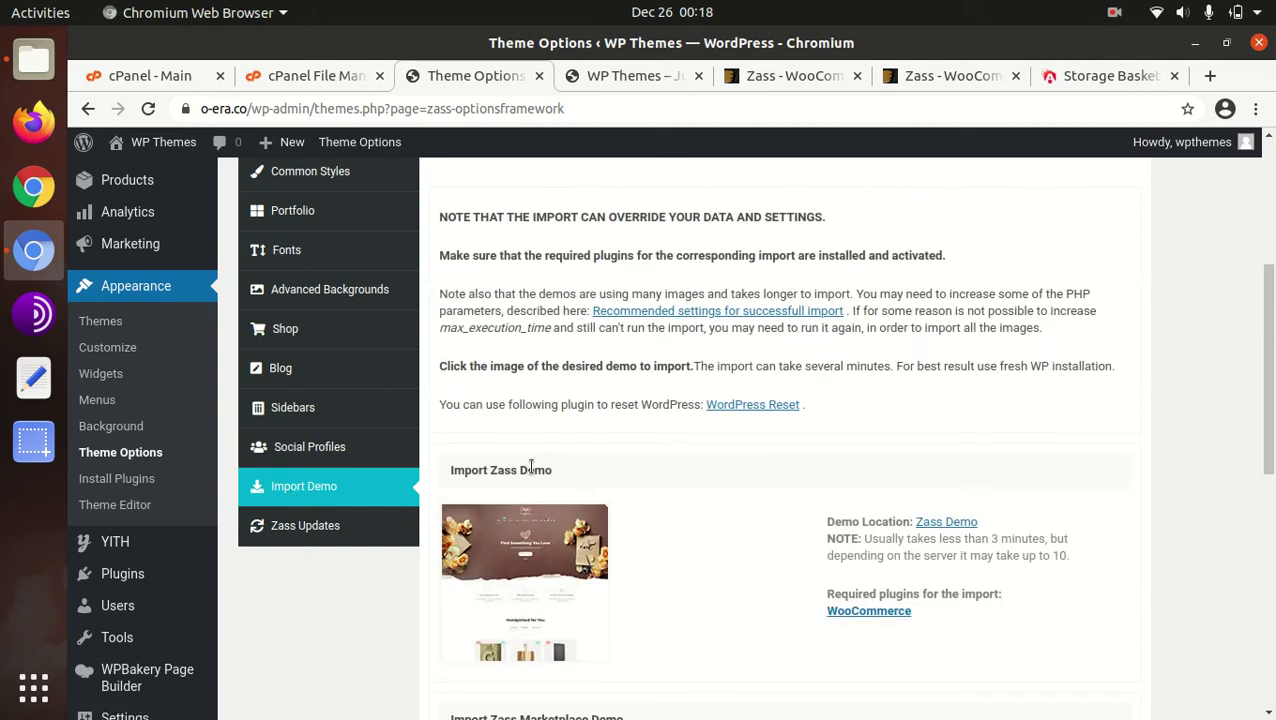
pyautogui.scroll(-2, 600, 465)
pyautogui.scroll(-1, 534, 371)
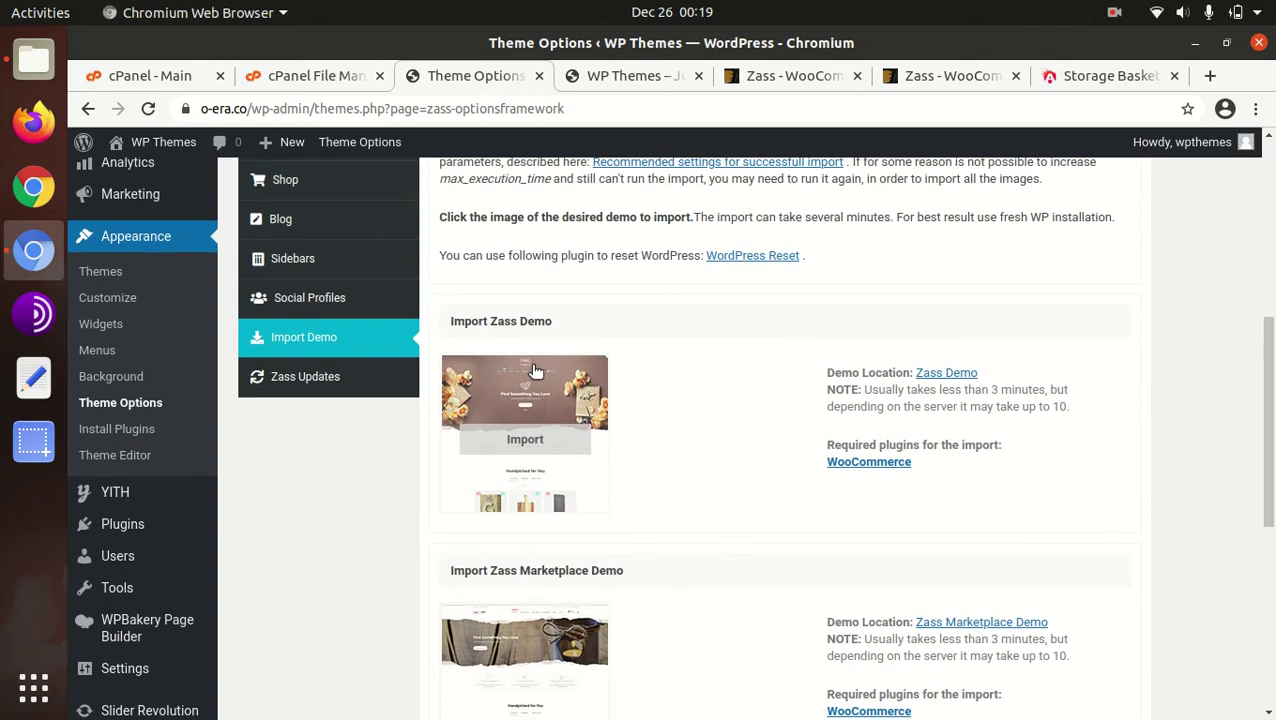
pyautogui.scroll(-2, 570, 365)
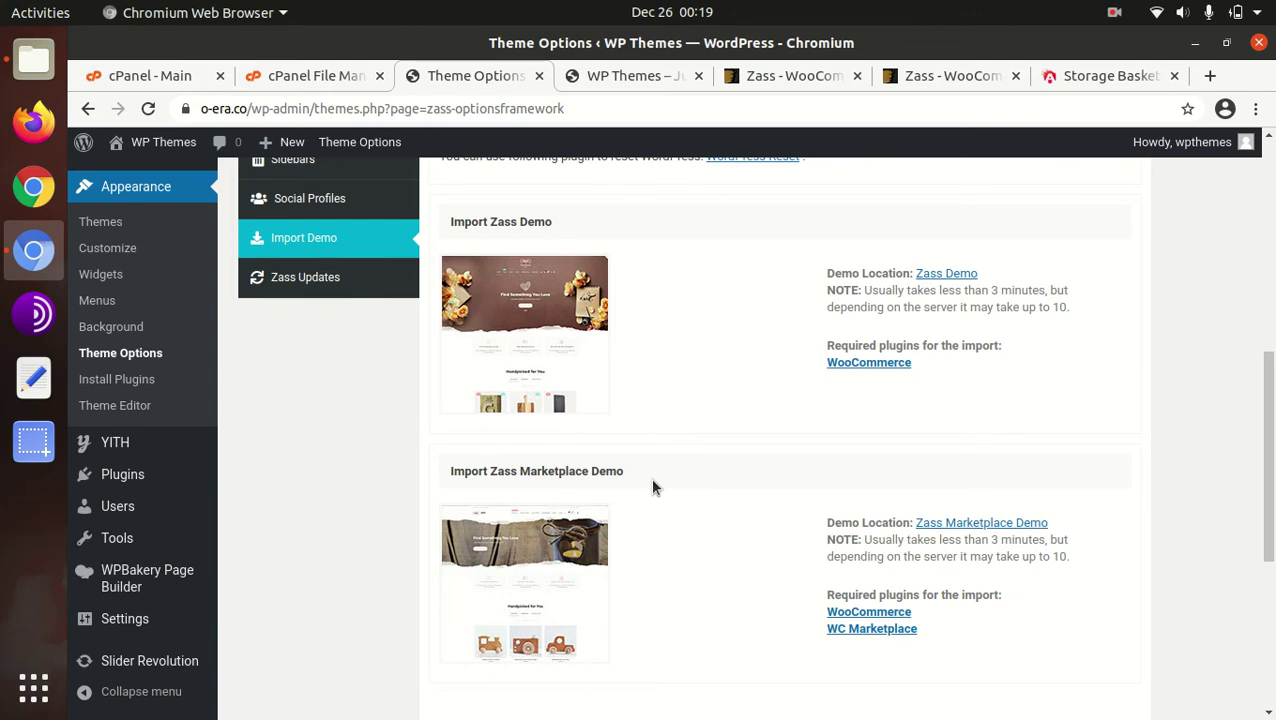
pyautogui.scroll(2, 652, 487)
pyautogui.scroll(-3, 652, 487)
pyautogui.moveTo(584, 499)
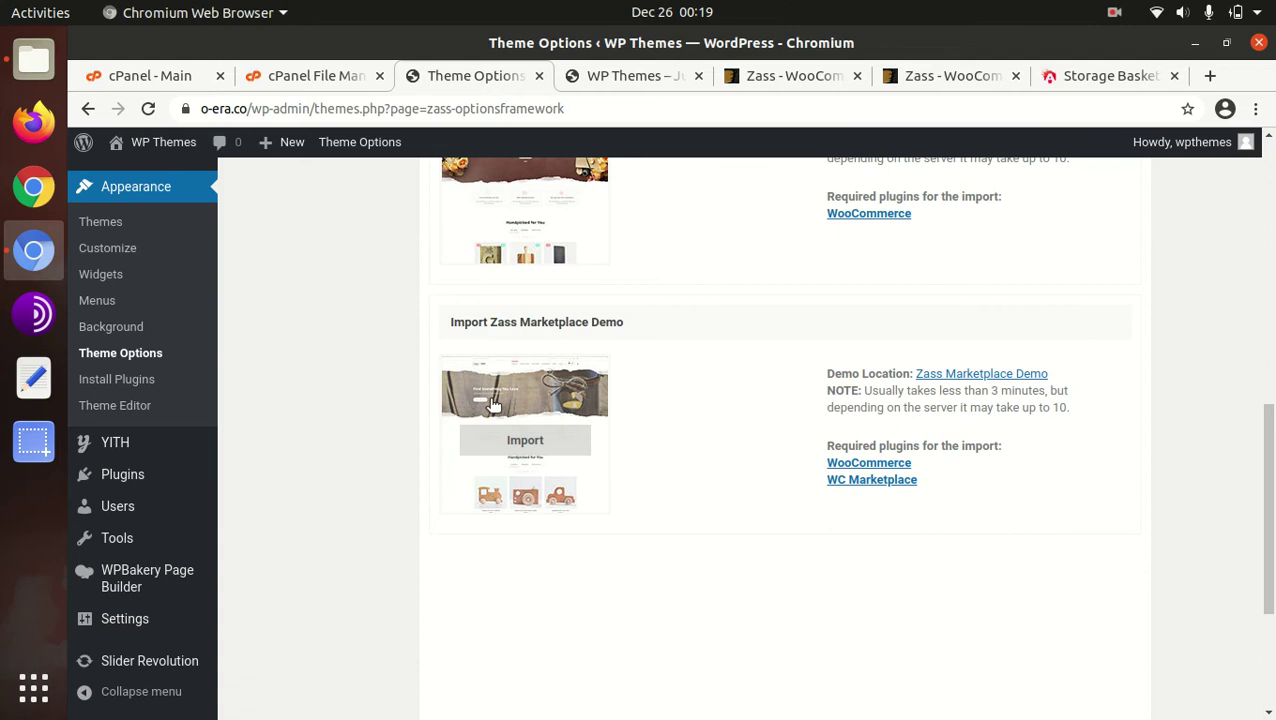
pyautogui.scroll(3, 488, 424)
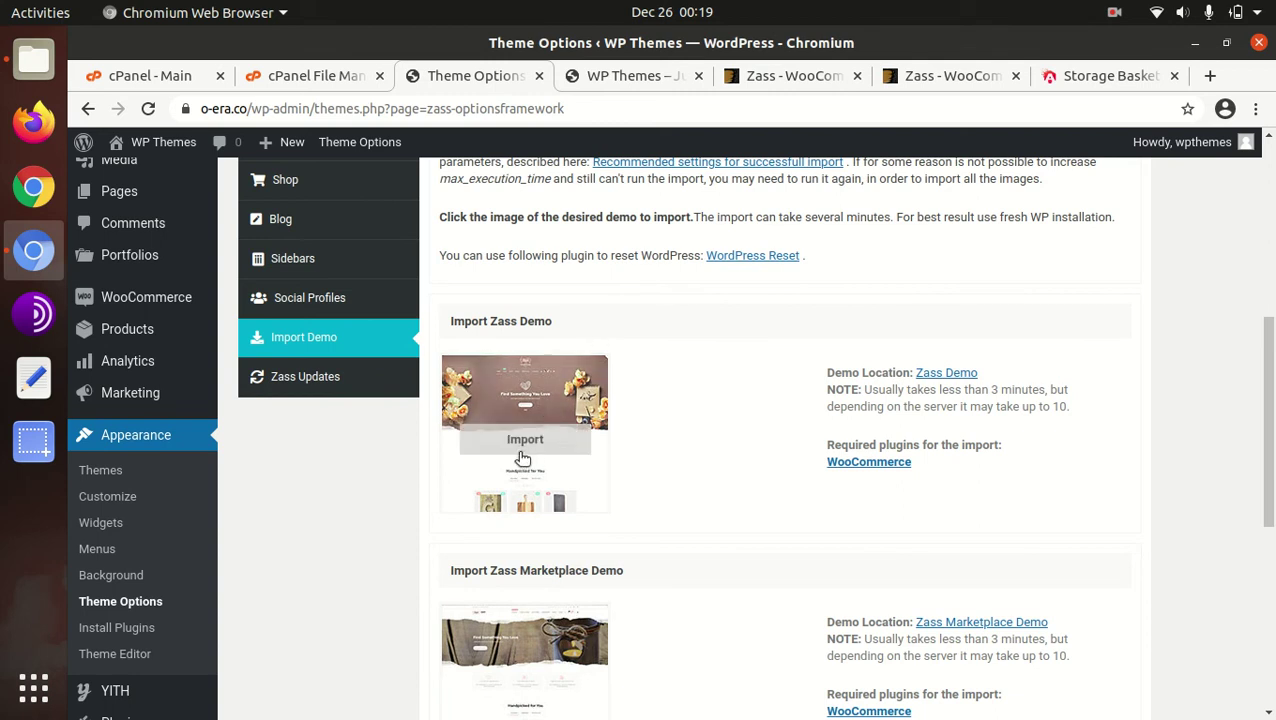
pyautogui.moveTo(525, 447)
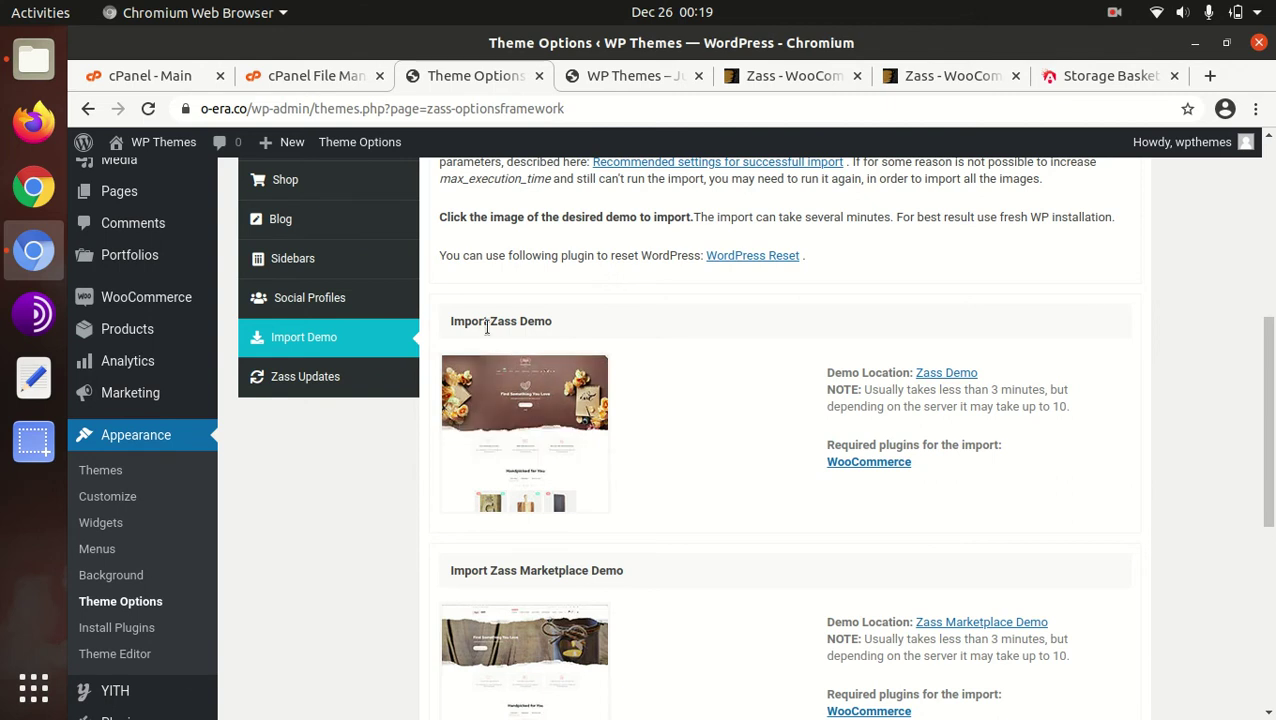
# Start importing the Zass Demo, accepting that existing data will be overwritten
pyautogui.moveTo(524, 422)
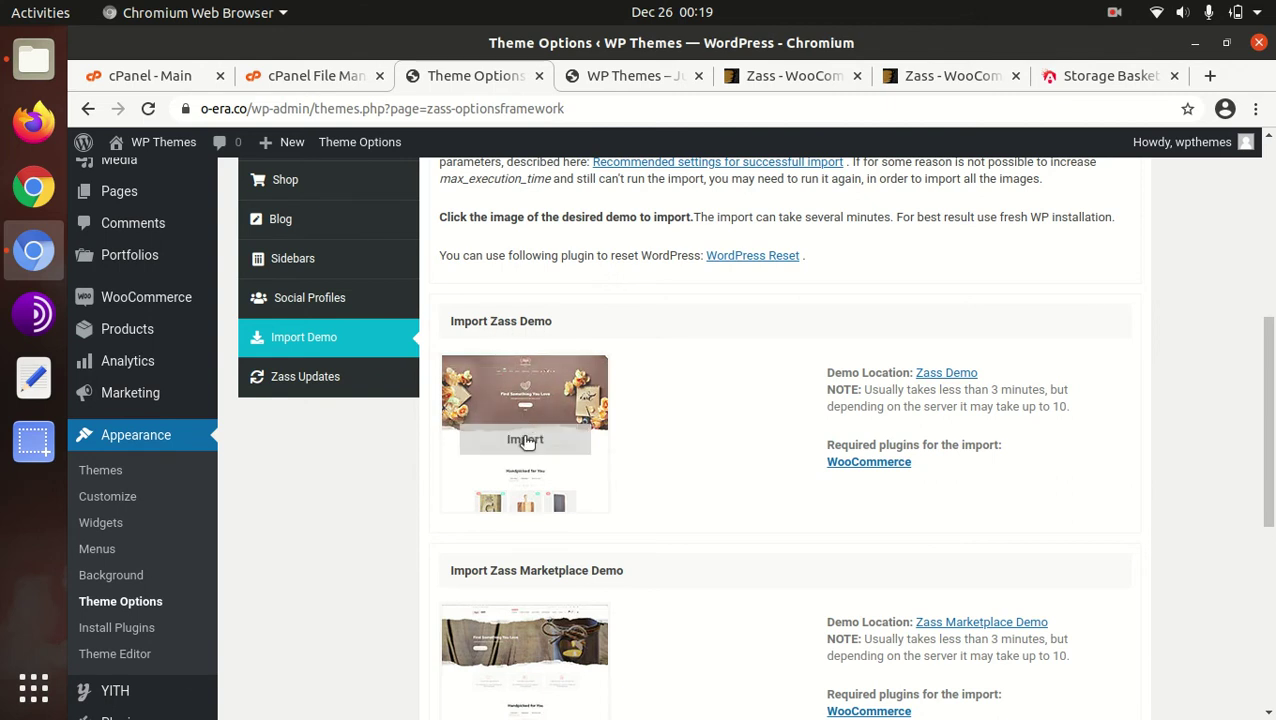
pyautogui.click(527, 442)
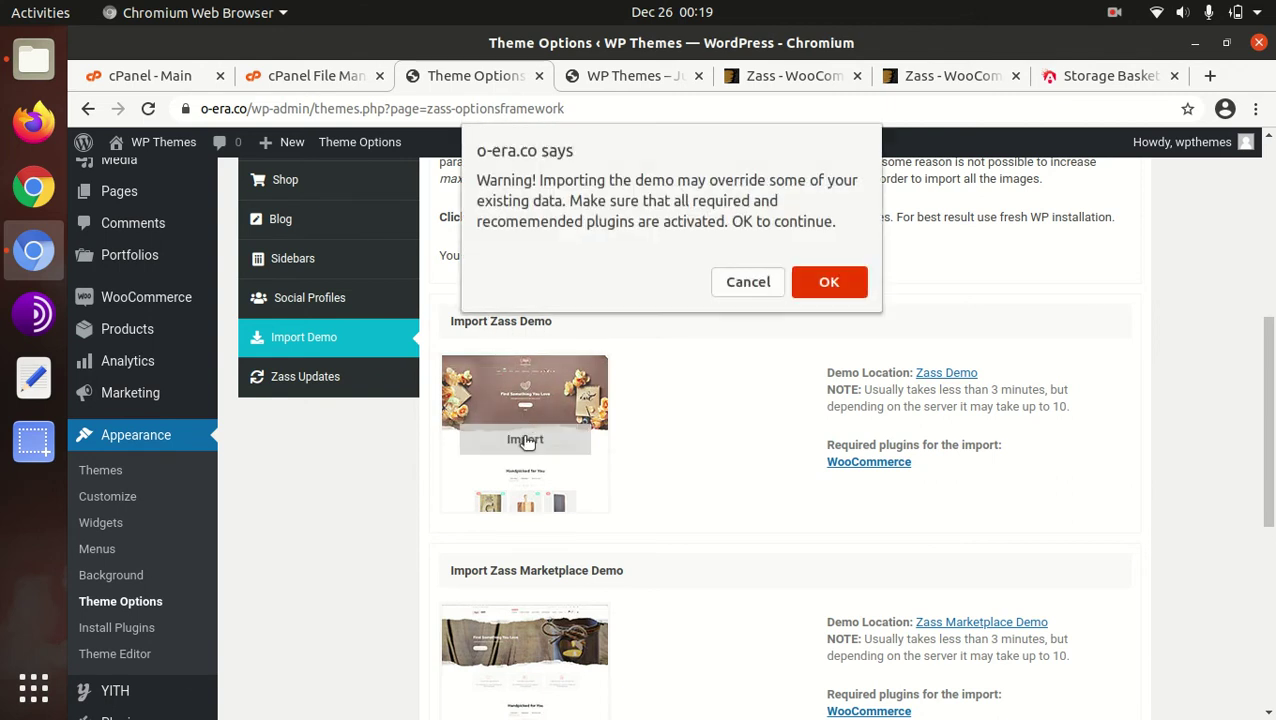
pyautogui.click(816, 285)
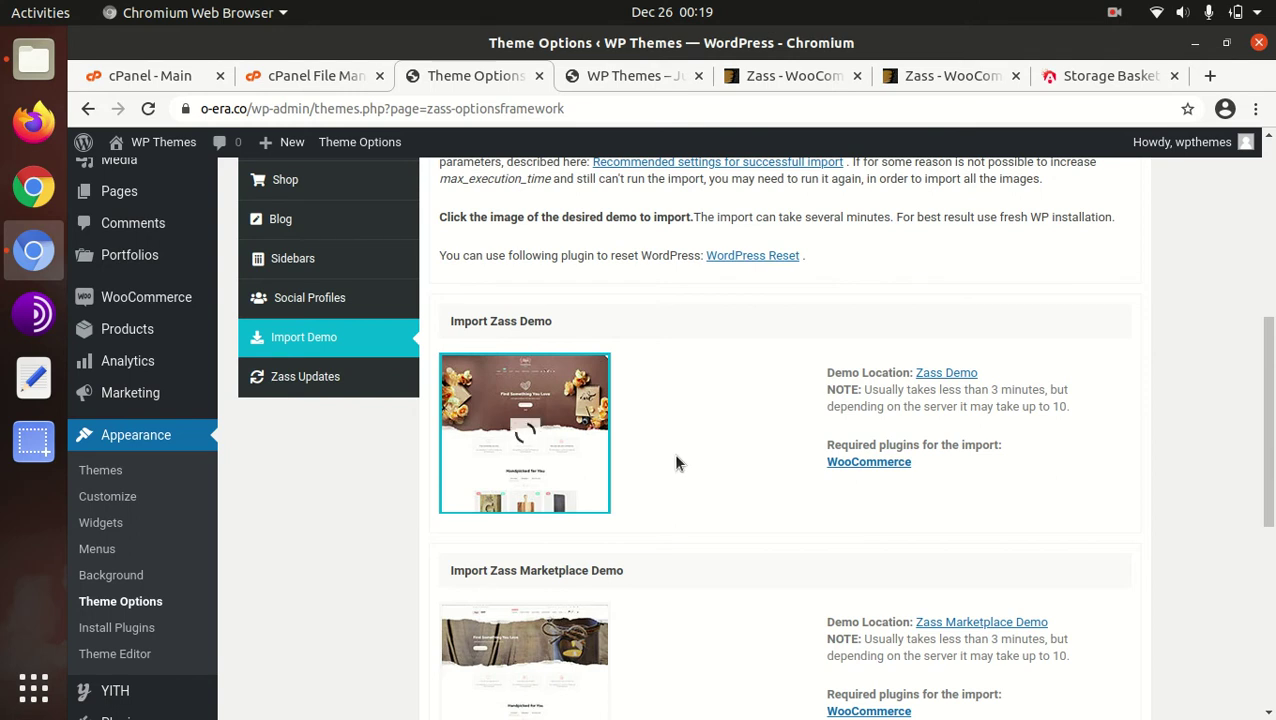
# Wait for the import to finish, acknowledge the 'All Done' alert, and scroll the reloaded page
pyautogui.scroll(1, 675, 462)
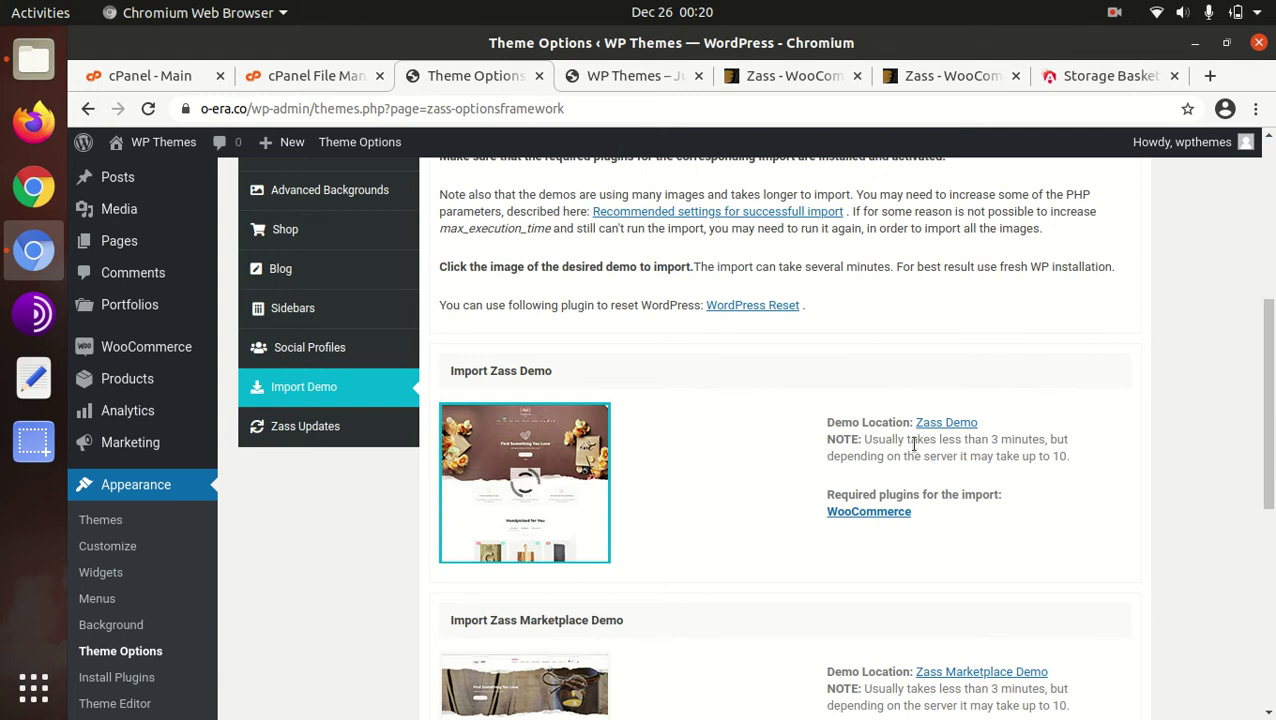
pyautogui.moveTo(865, 441); pyautogui.dragTo(1025, 447)
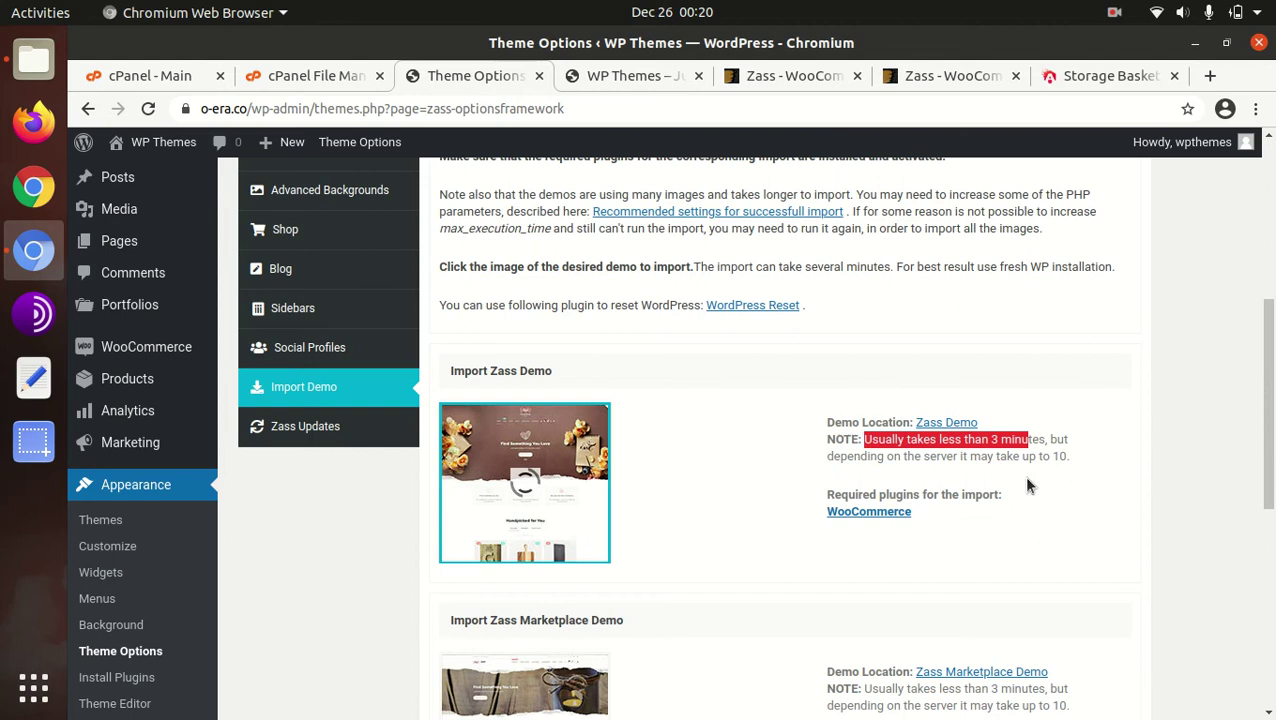
pyautogui.click(1023, 478)
pyautogui.scroll(-3, 1023, 478)
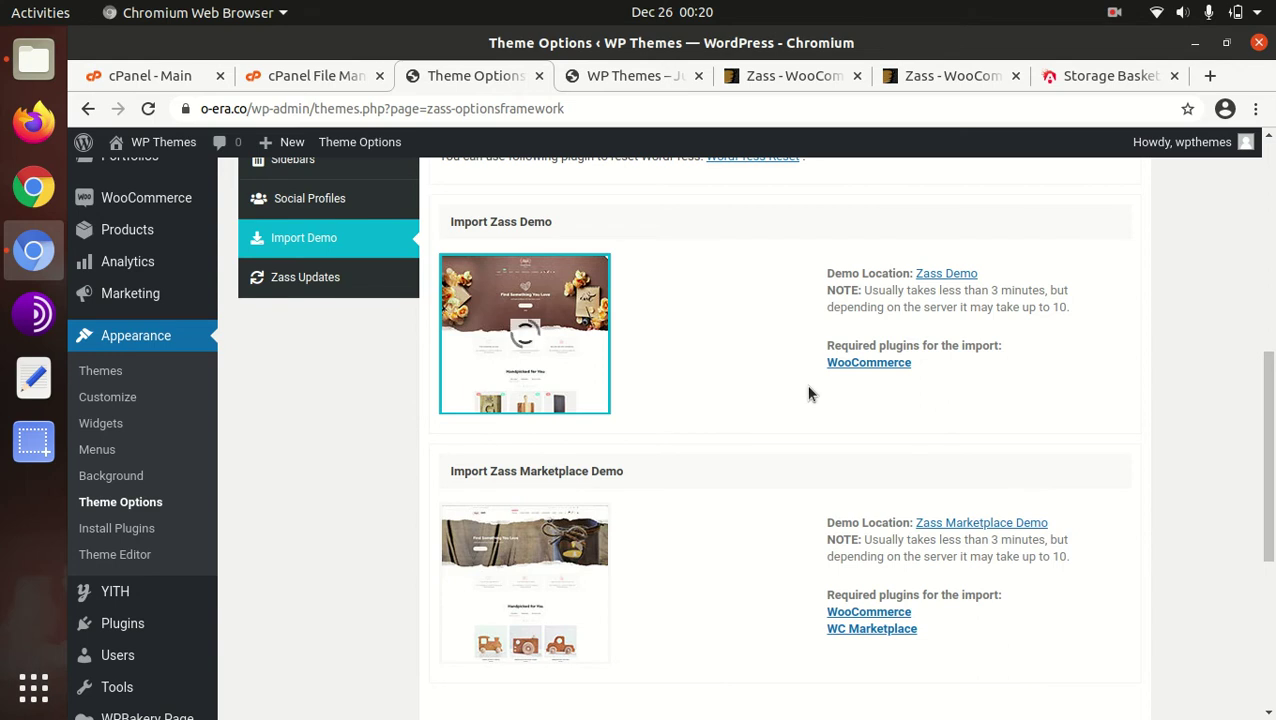
pyautogui.scroll(-1, 809, 394)
pyautogui.scroll(-3, 808, 400)
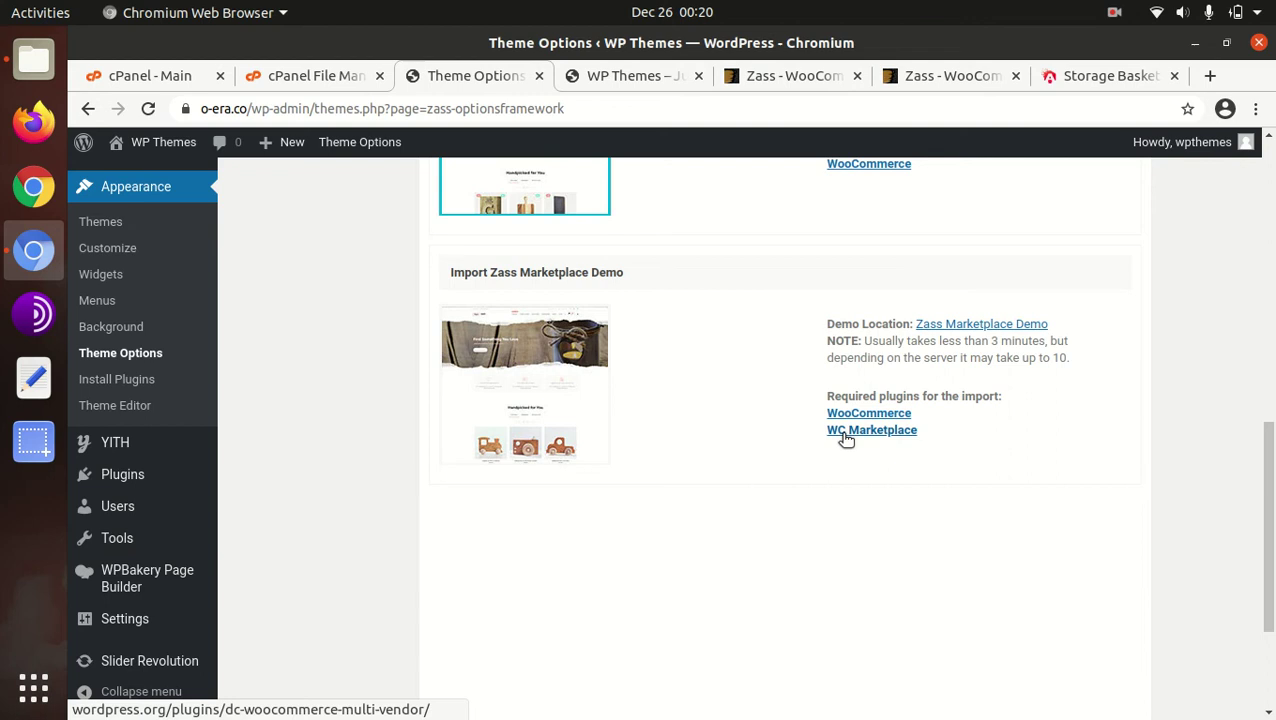
pyautogui.scroll(4, 845, 440)
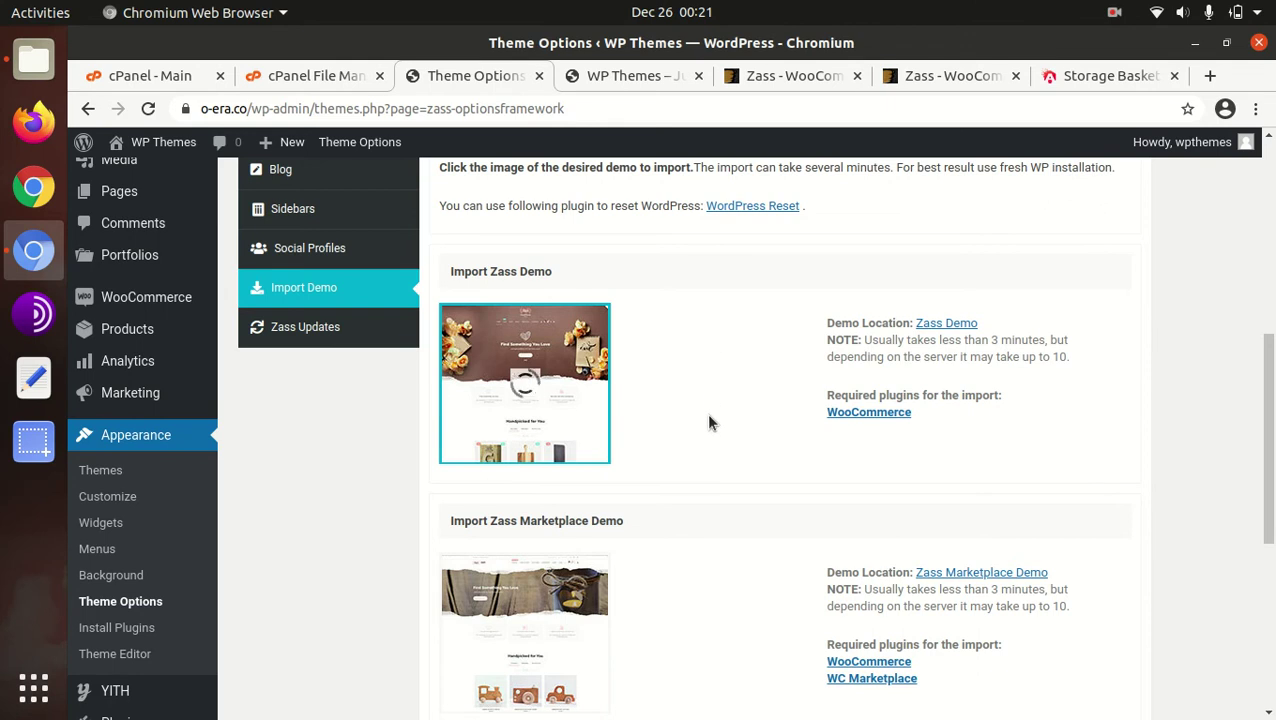
pyautogui.scroll(4, 706, 413)
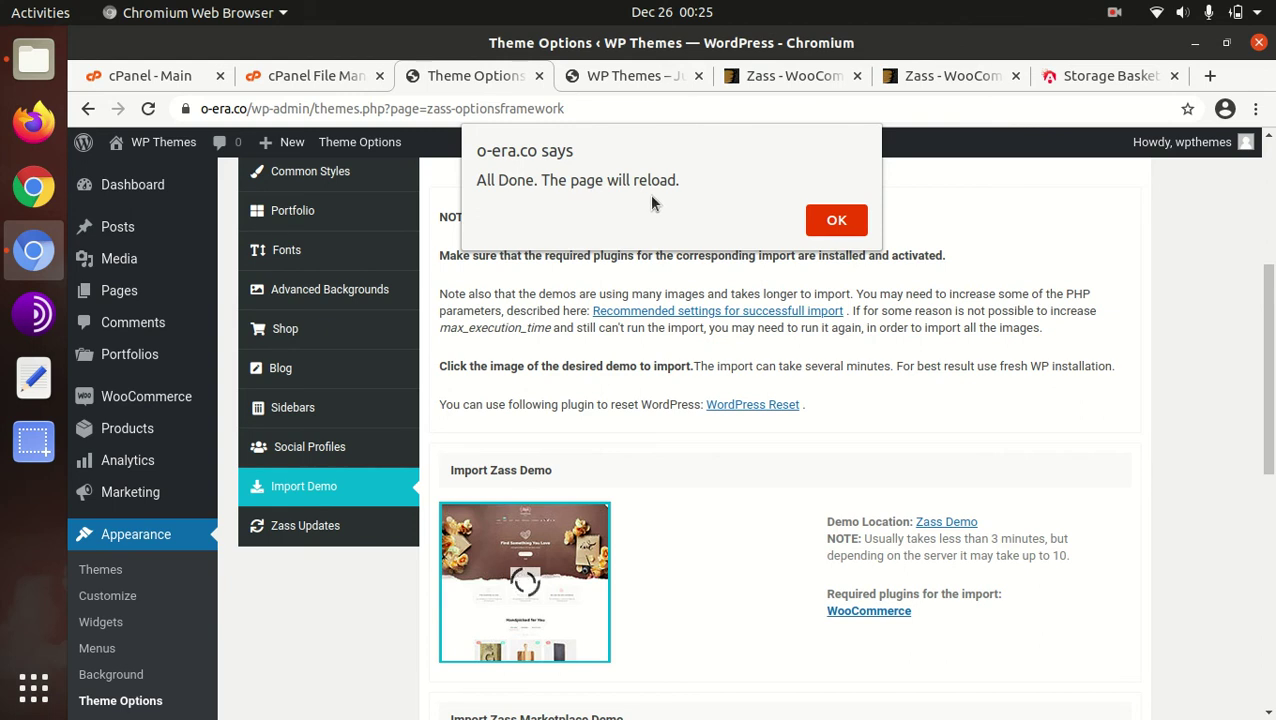
pyautogui.click(830, 218)
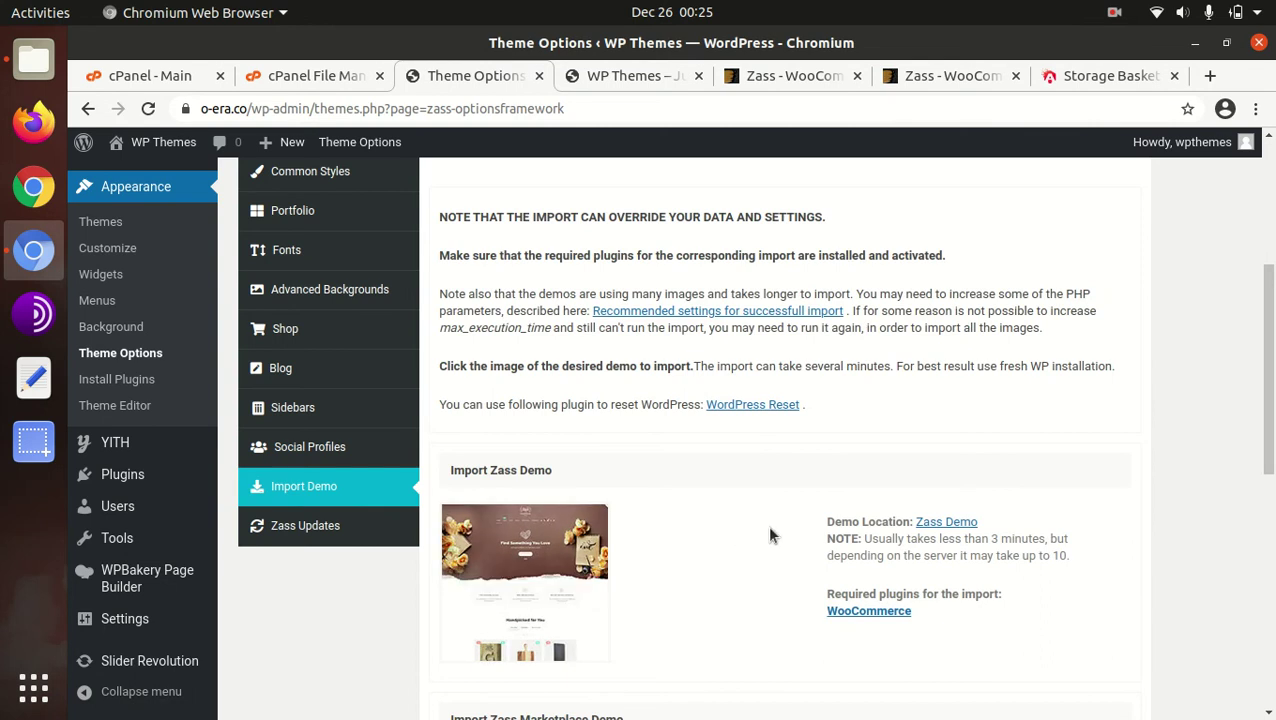
pyautogui.scroll(-4, 776, 535)
pyautogui.scroll(-5, 650, 320)
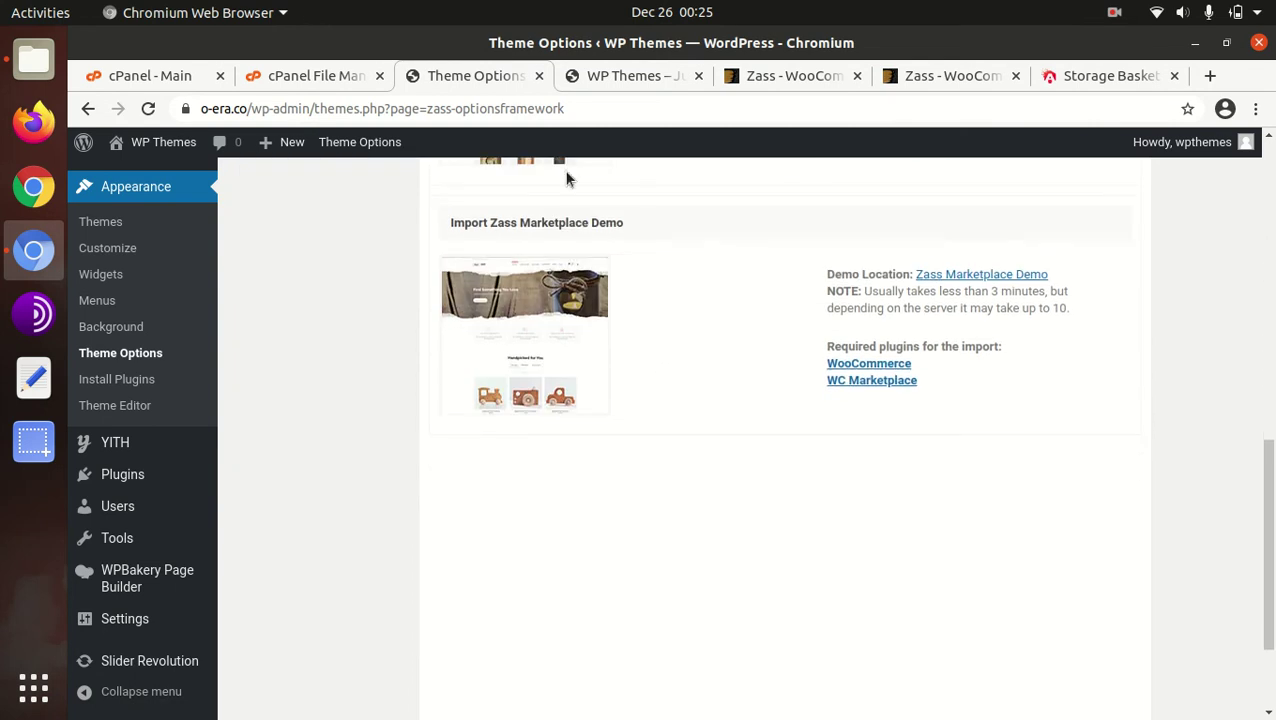
# Reload the site's front page and scroll through the imported Zass Handmade homepage
pyautogui.click(616, 84)
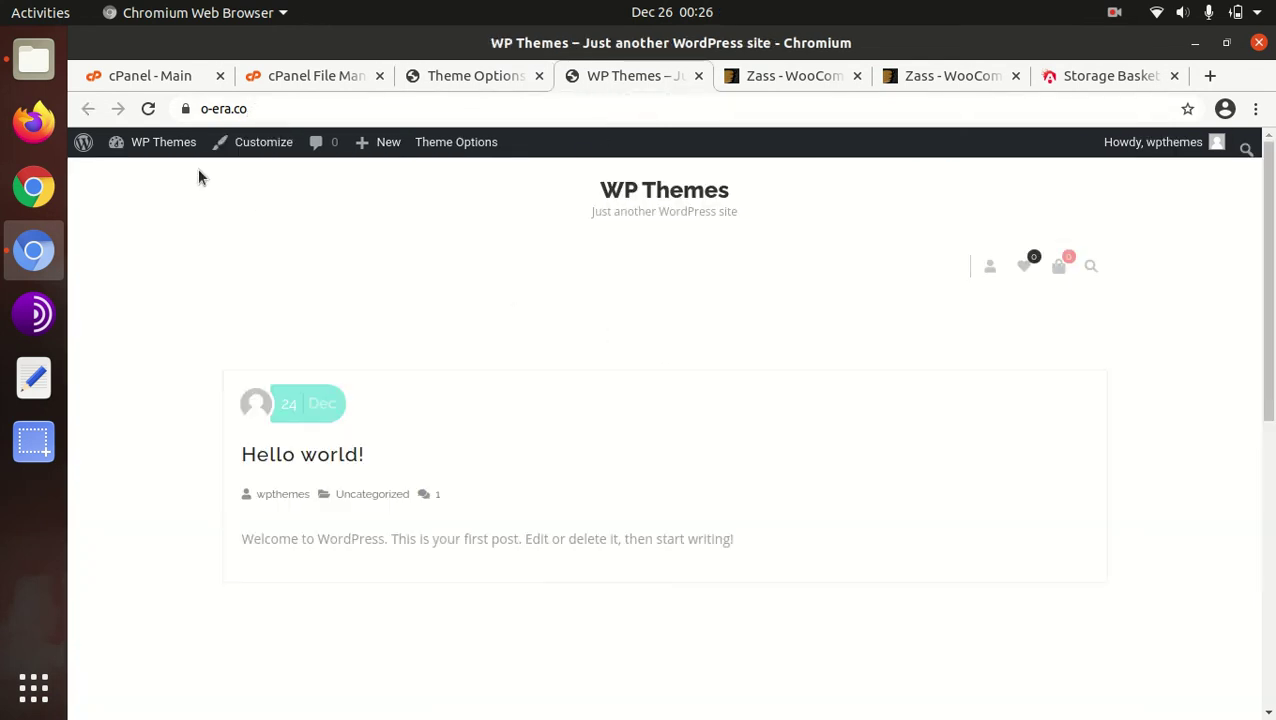
pyautogui.click(151, 110)
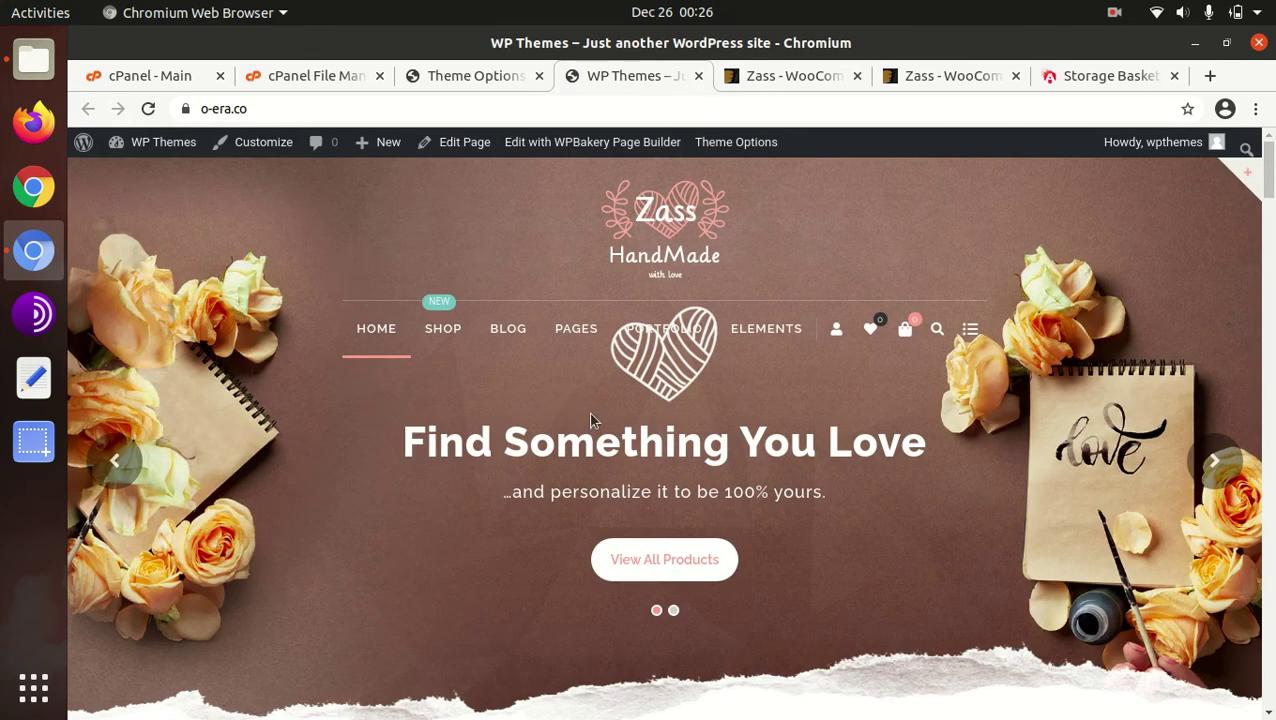
pyautogui.scroll(-10, 616, 420)
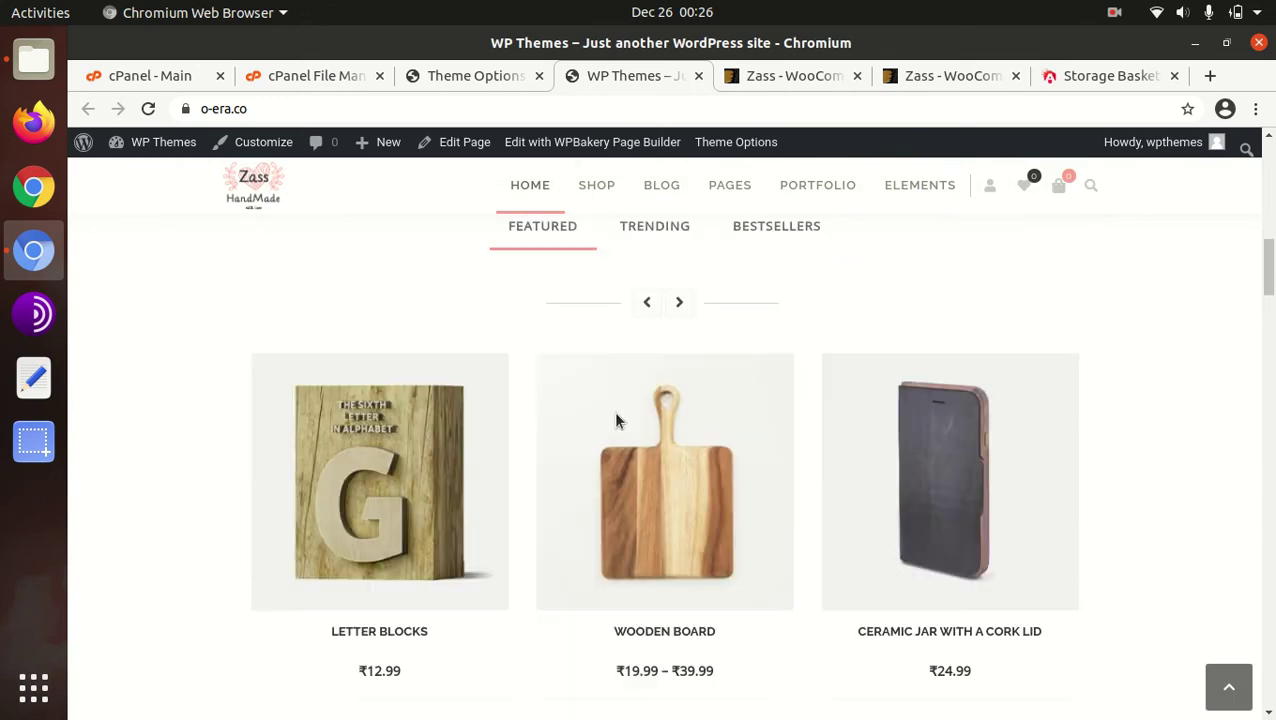
pyautogui.scroll(-7, 613, 411)
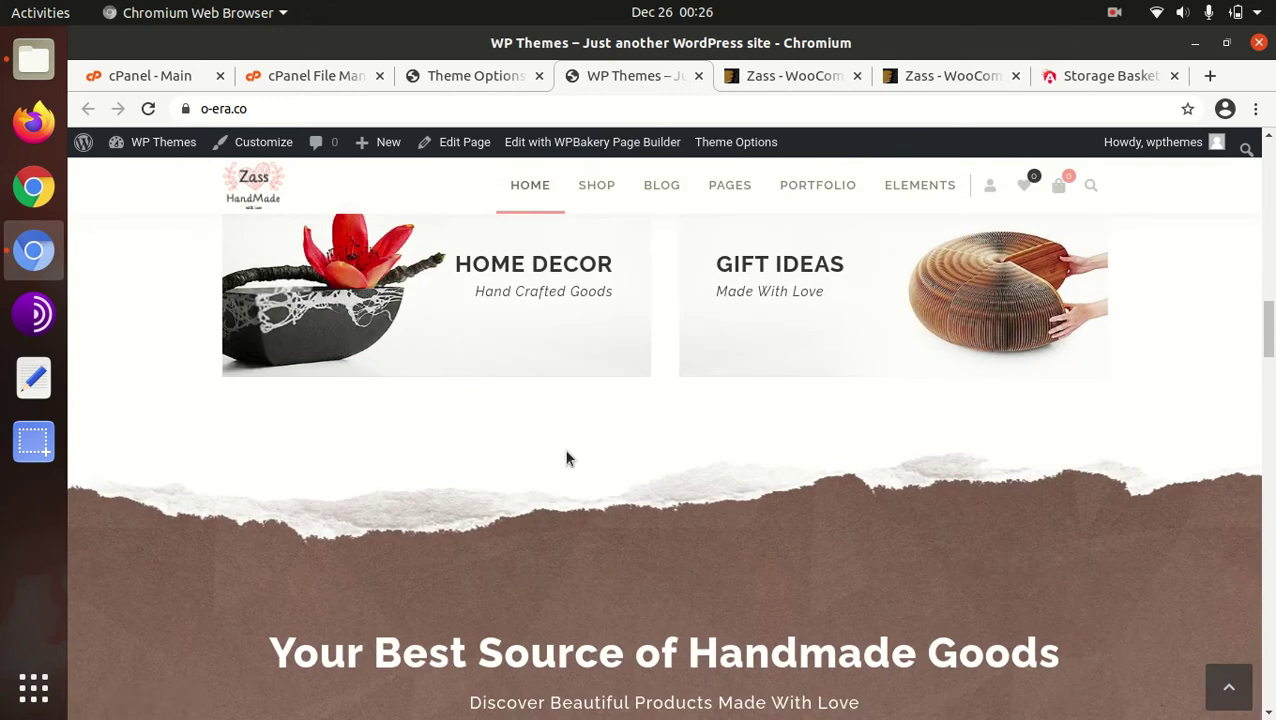
pyautogui.scroll(-10, 566, 458)
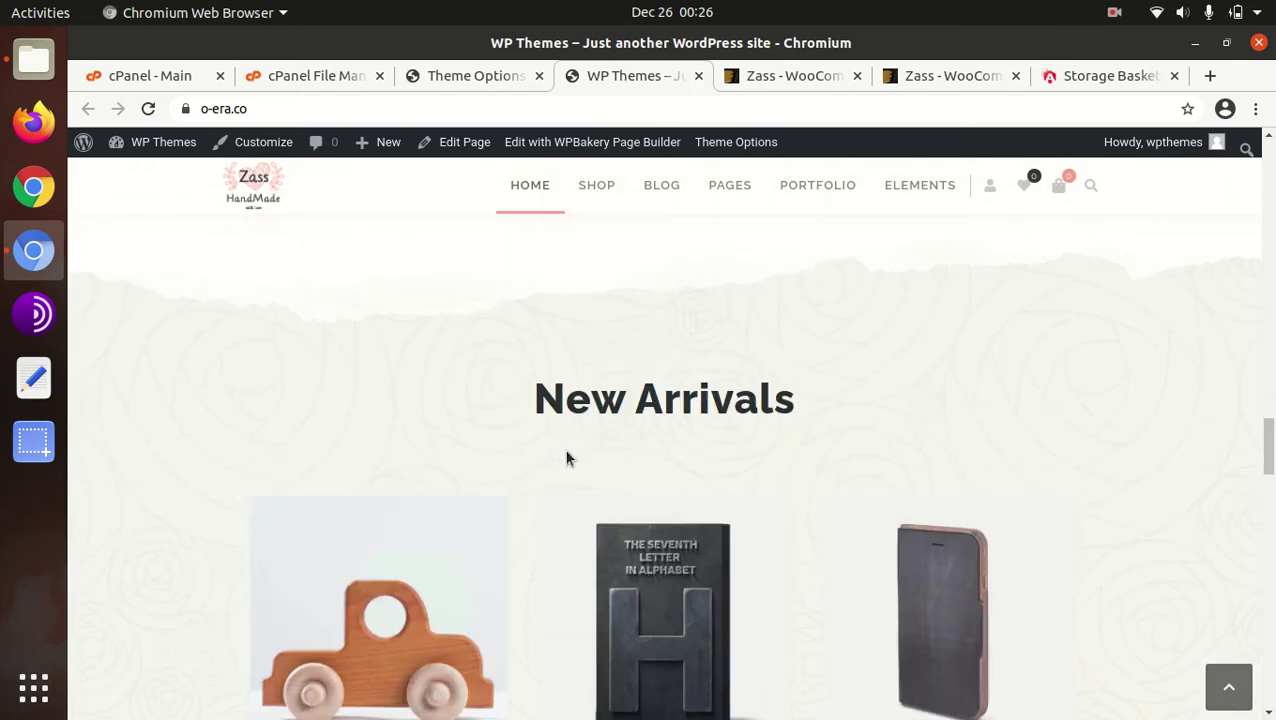
pyautogui.scroll(12, 566, 458)
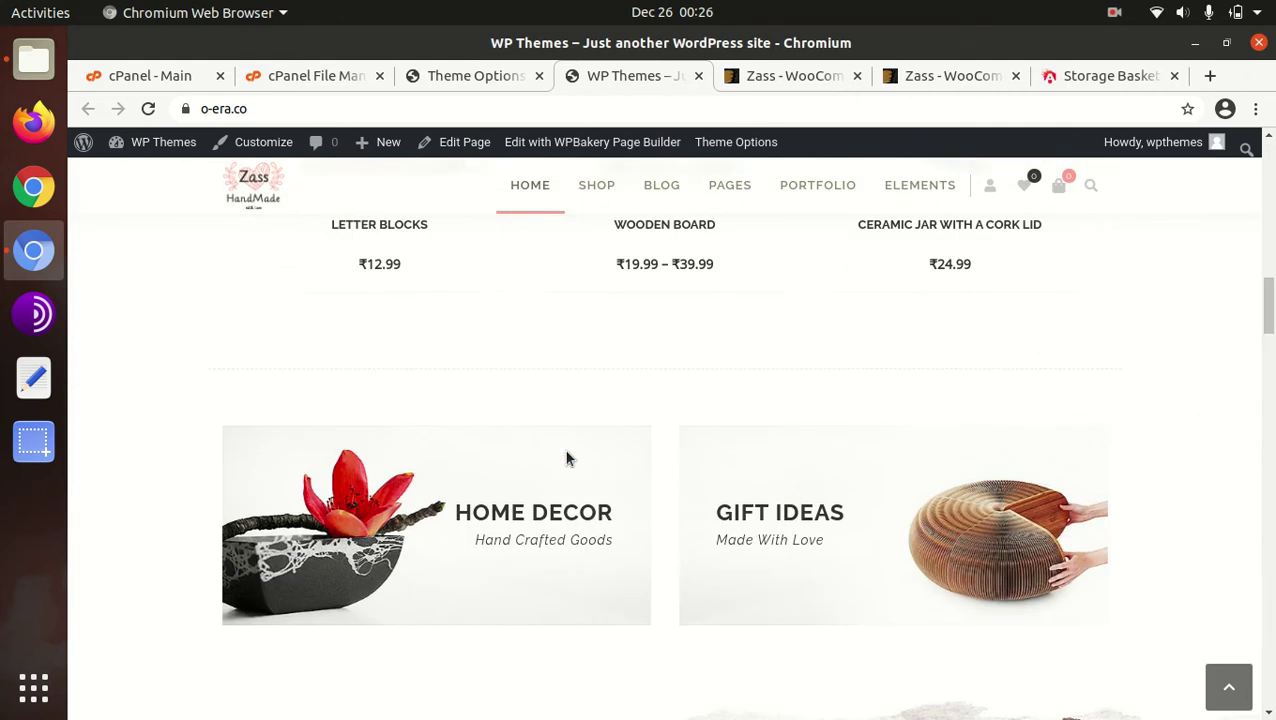
pyautogui.scroll(8, 566, 458)
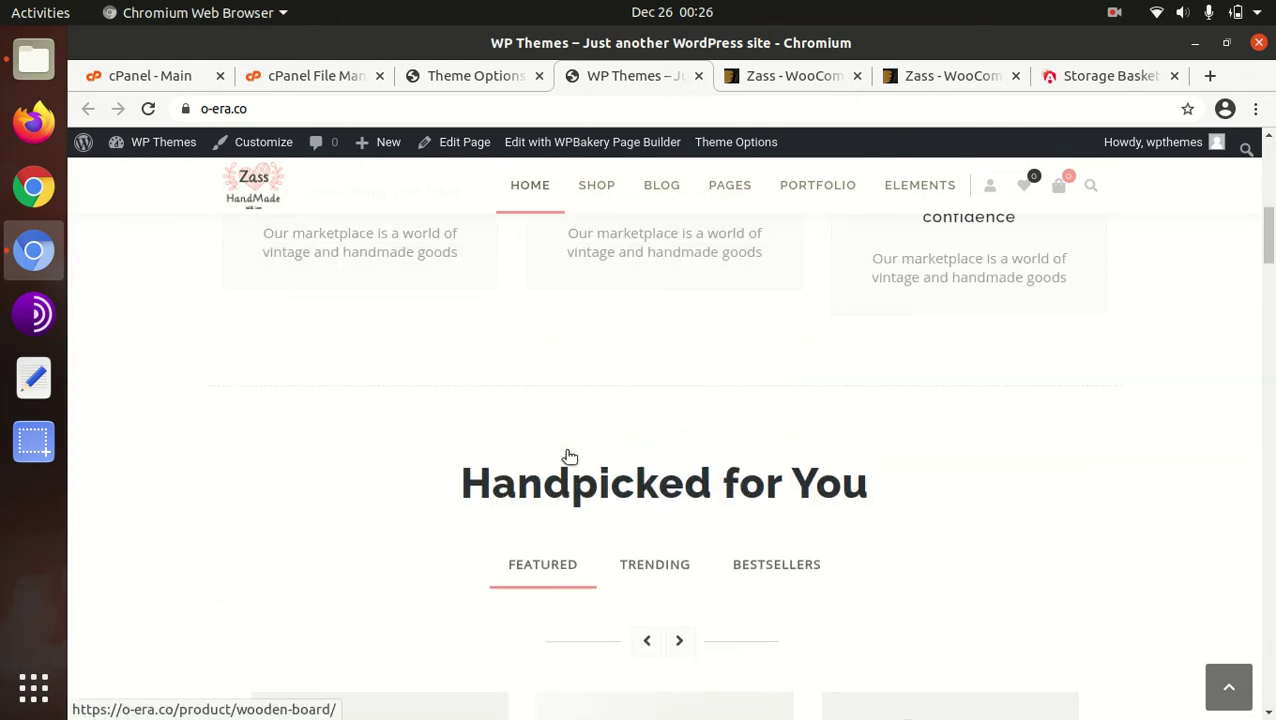
pyautogui.scroll(8, 567, 456)
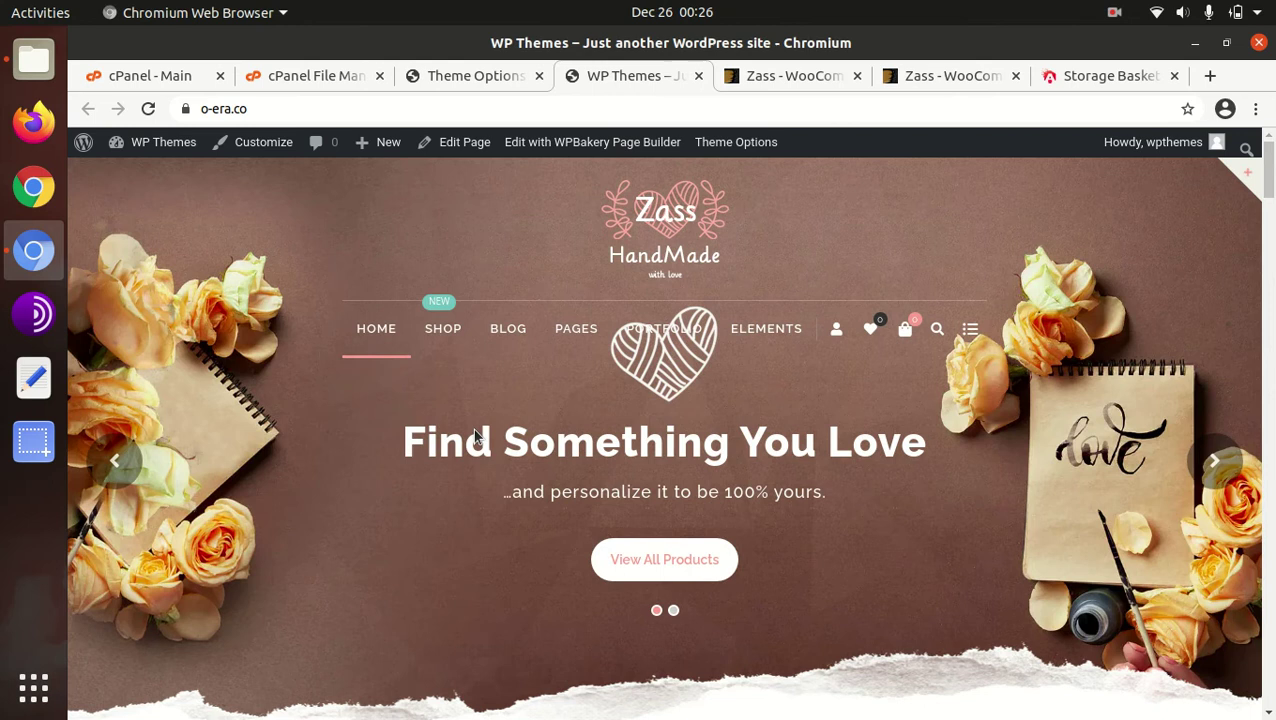
# Expand the top SHOW/HIDE widget area above the banner, then collapse it again
pyautogui.scroll(-3, 1192, 299)
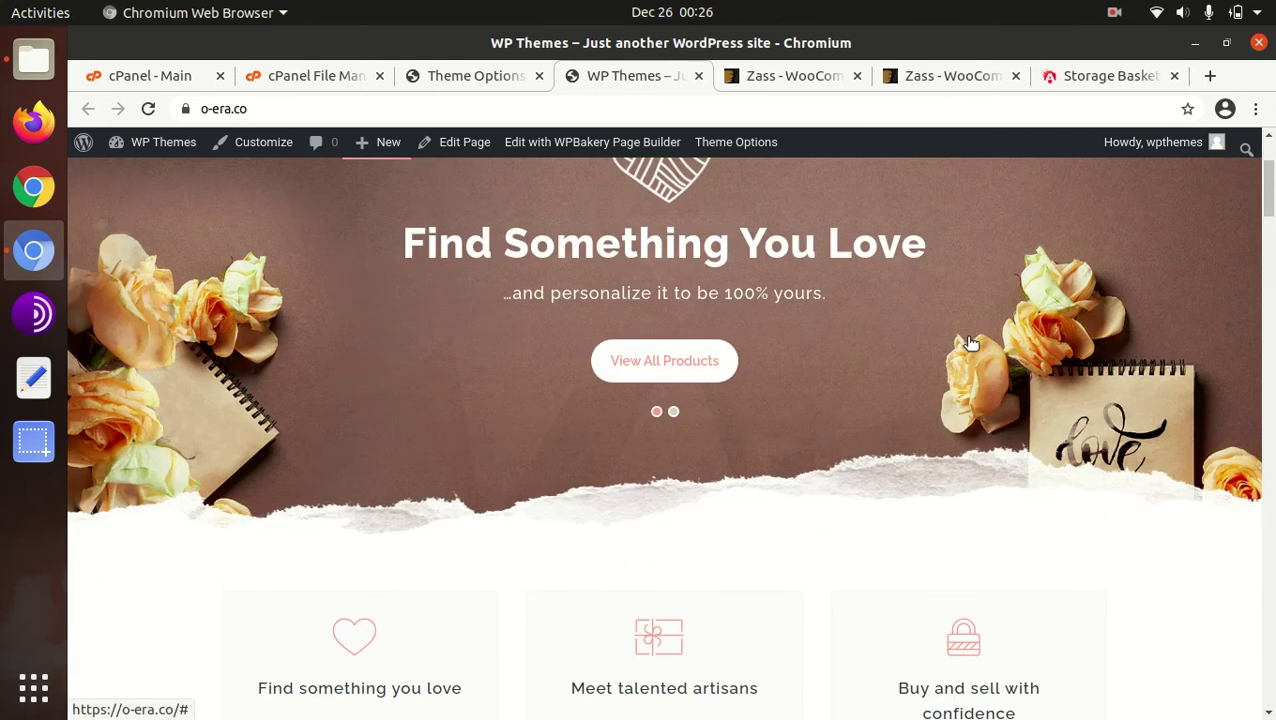
pyautogui.scroll(3, 1200, 280)
pyautogui.click(1238, 182)
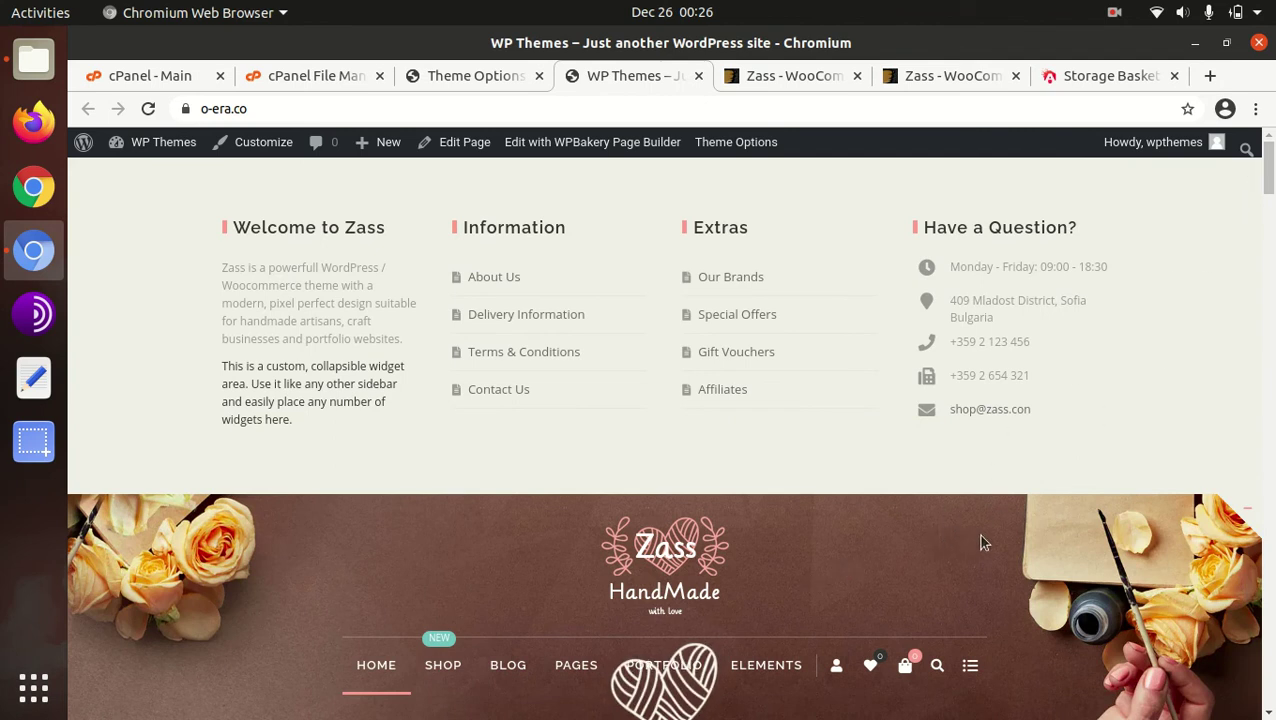
pyautogui.click(1238, 513)
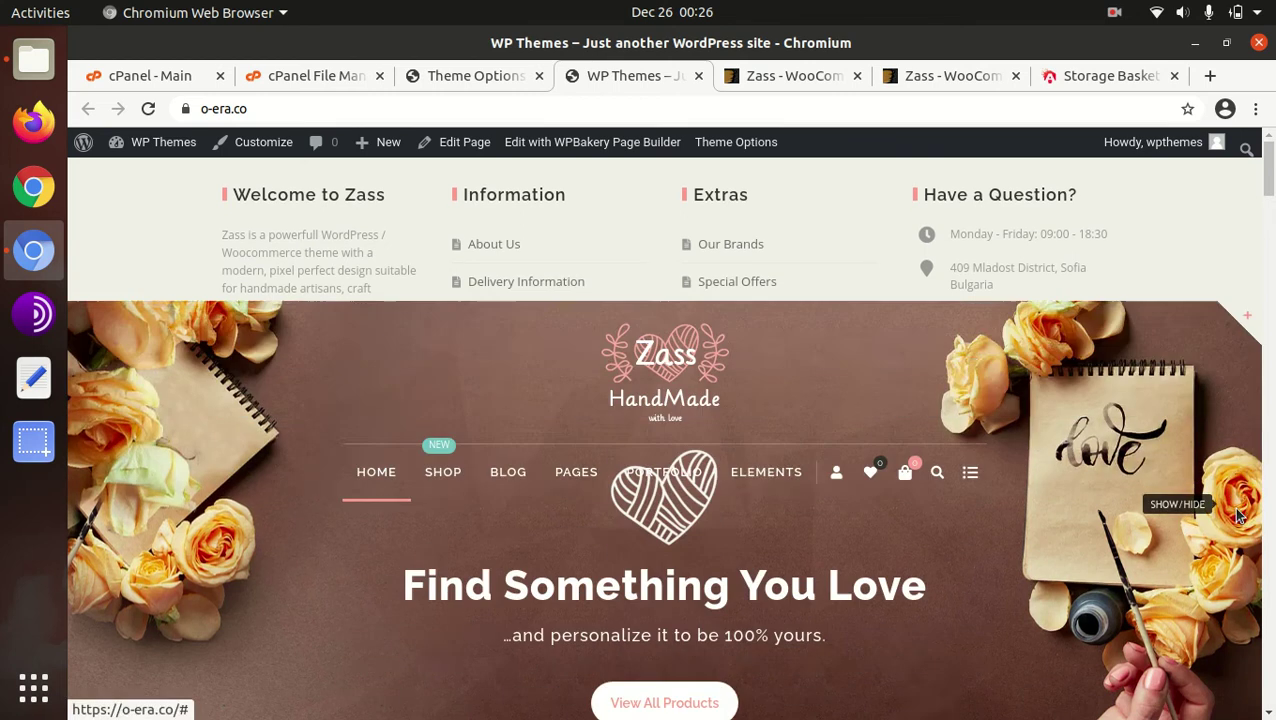
pyautogui.moveTo(455, 340)
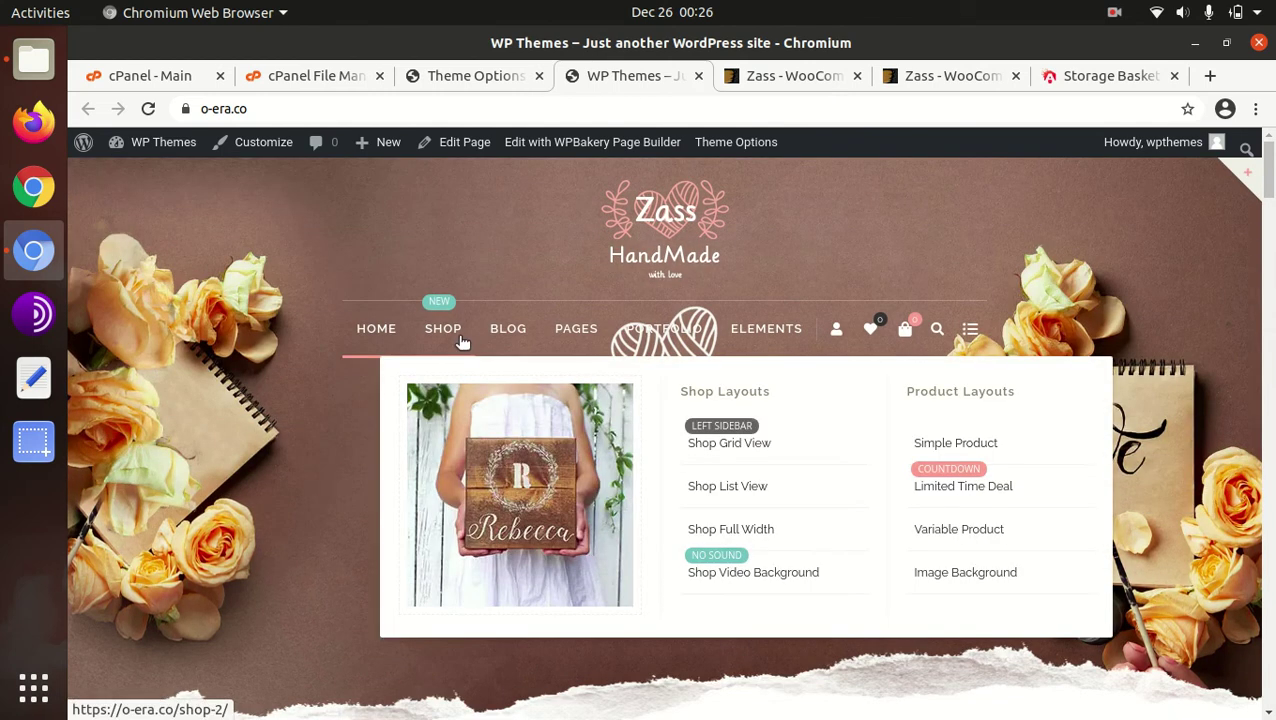
pyautogui.click(693, 447)
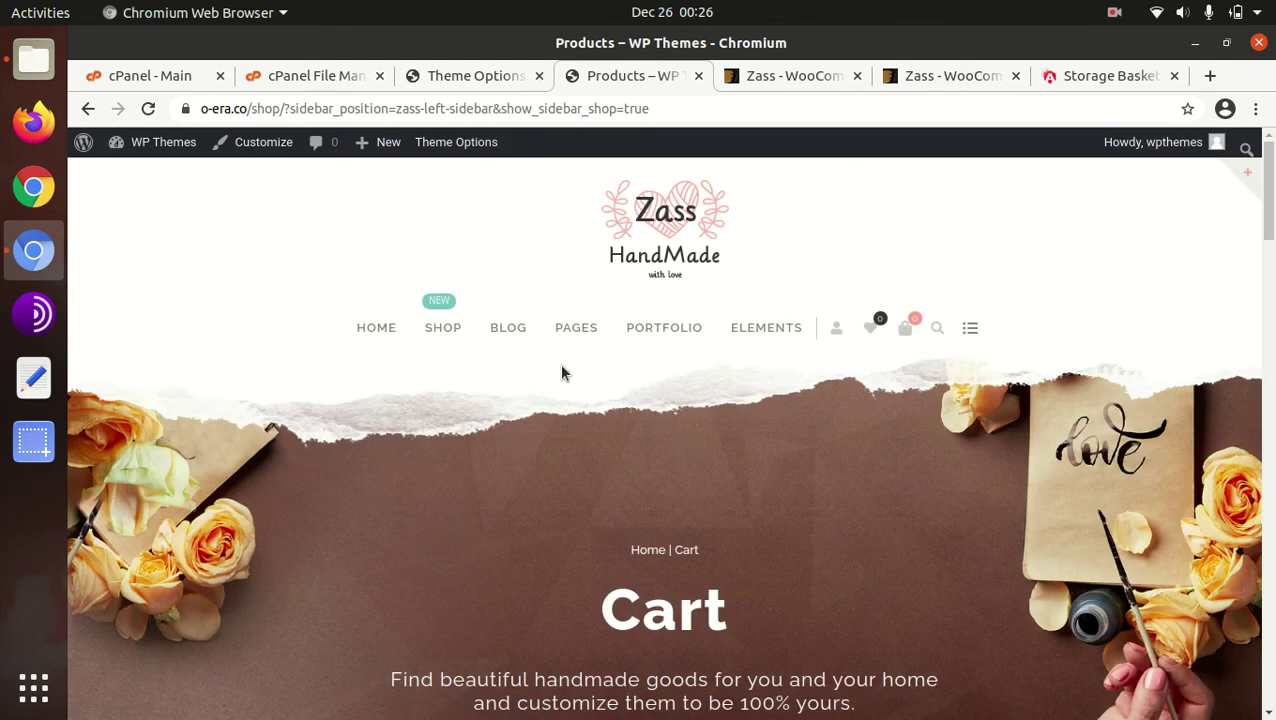
pyautogui.moveTo(456, 353)
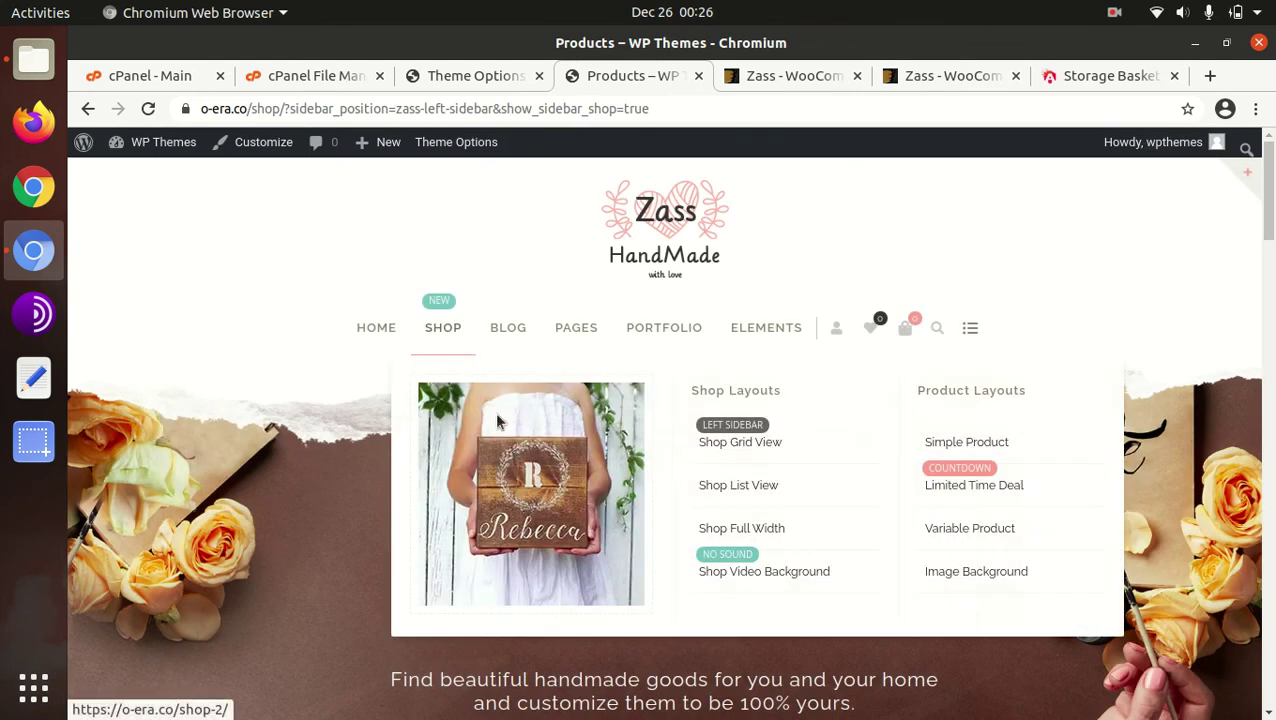
pyautogui.click(722, 442)
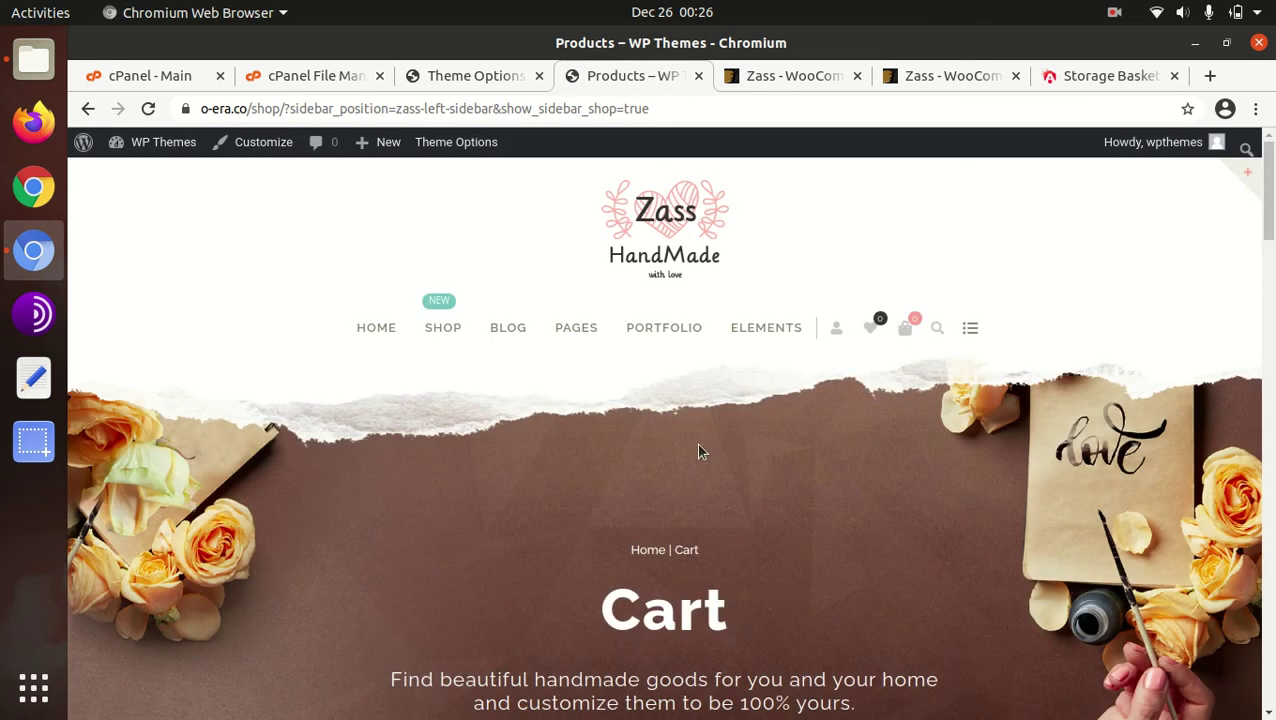
pyautogui.scroll(-10, 503, 468)
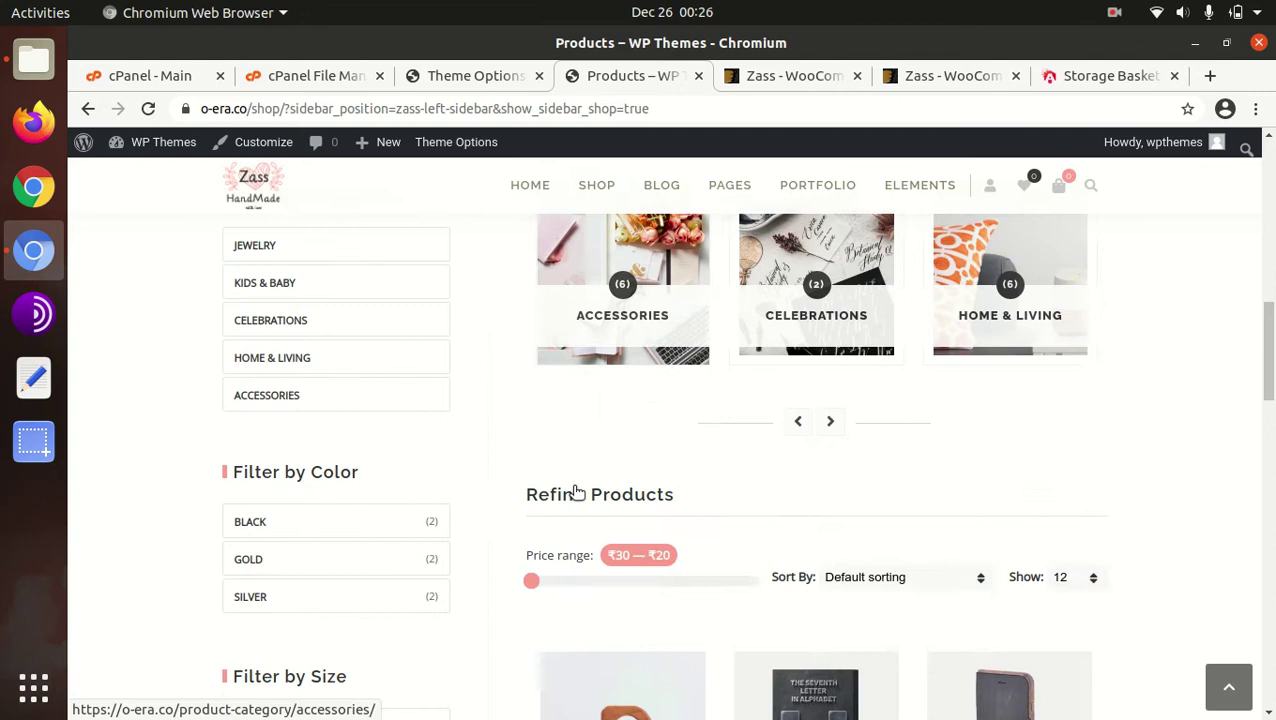
pyautogui.scroll(-2, 613, 553)
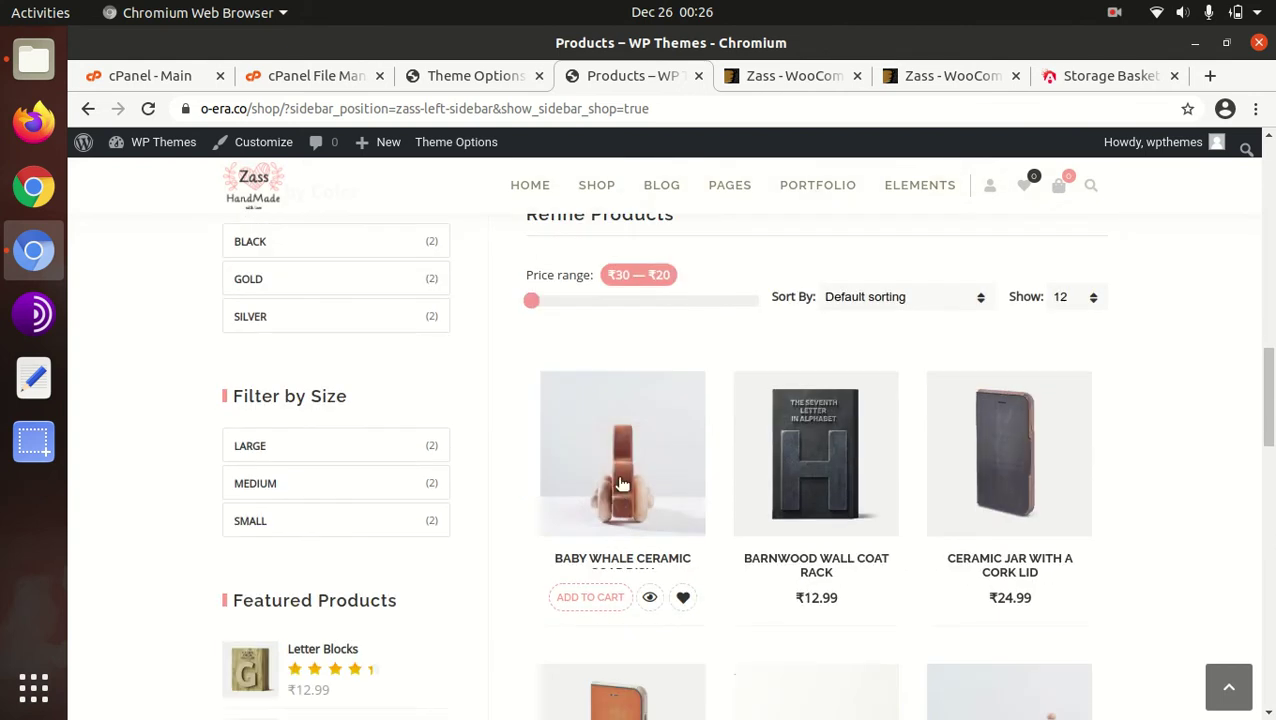
pyautogui.click(620, 470)
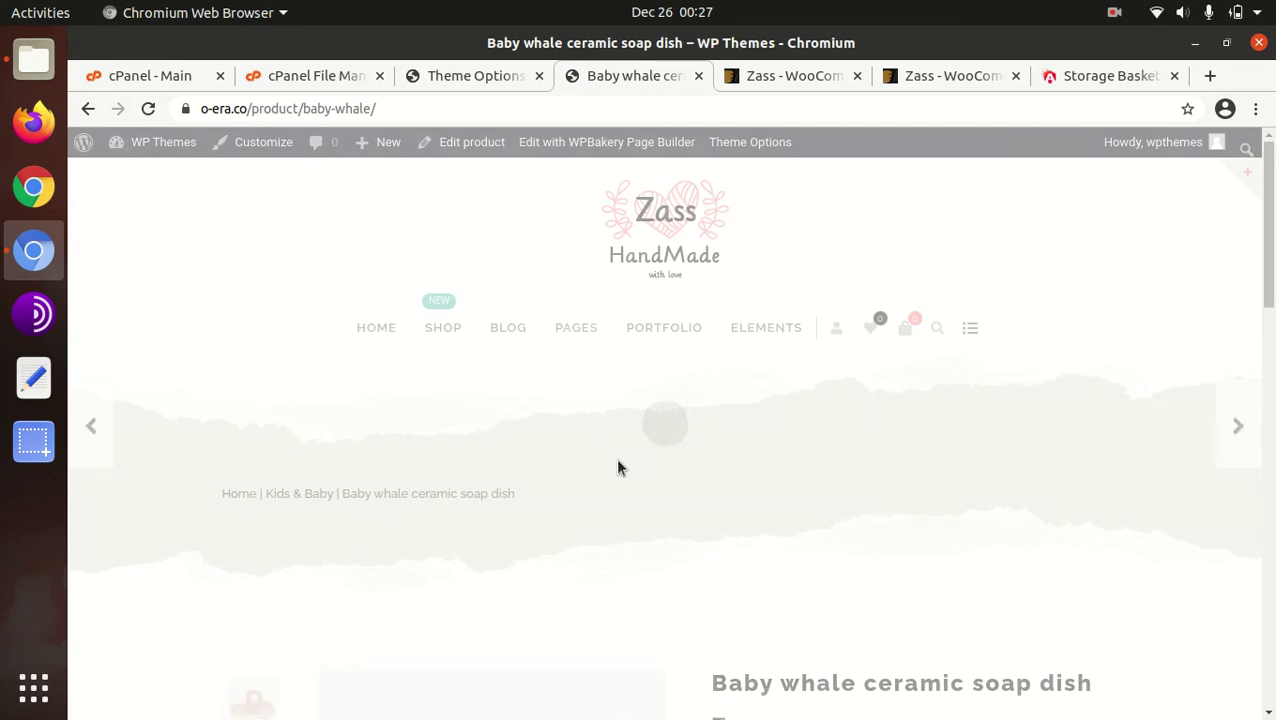
pyautogui.click(644, 233)
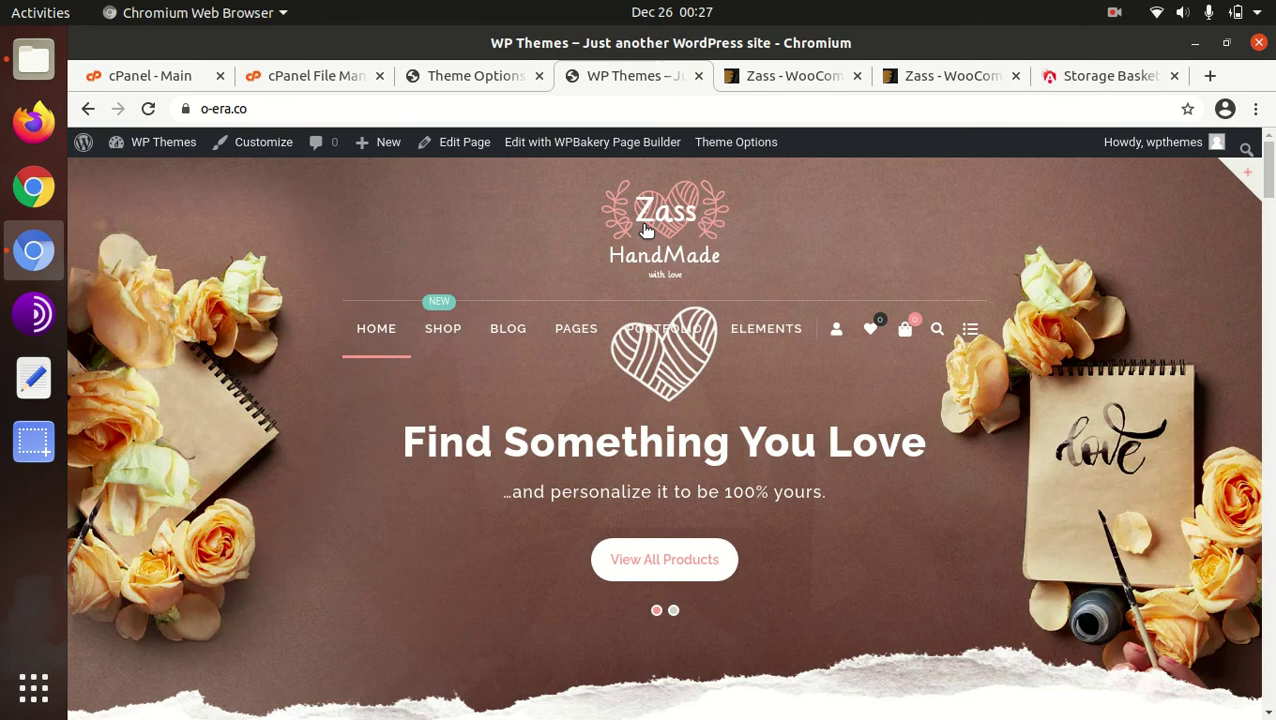
# Open the Wooden Board product page and scroll through it
pyautogui.scroll(-10, 744, 338)
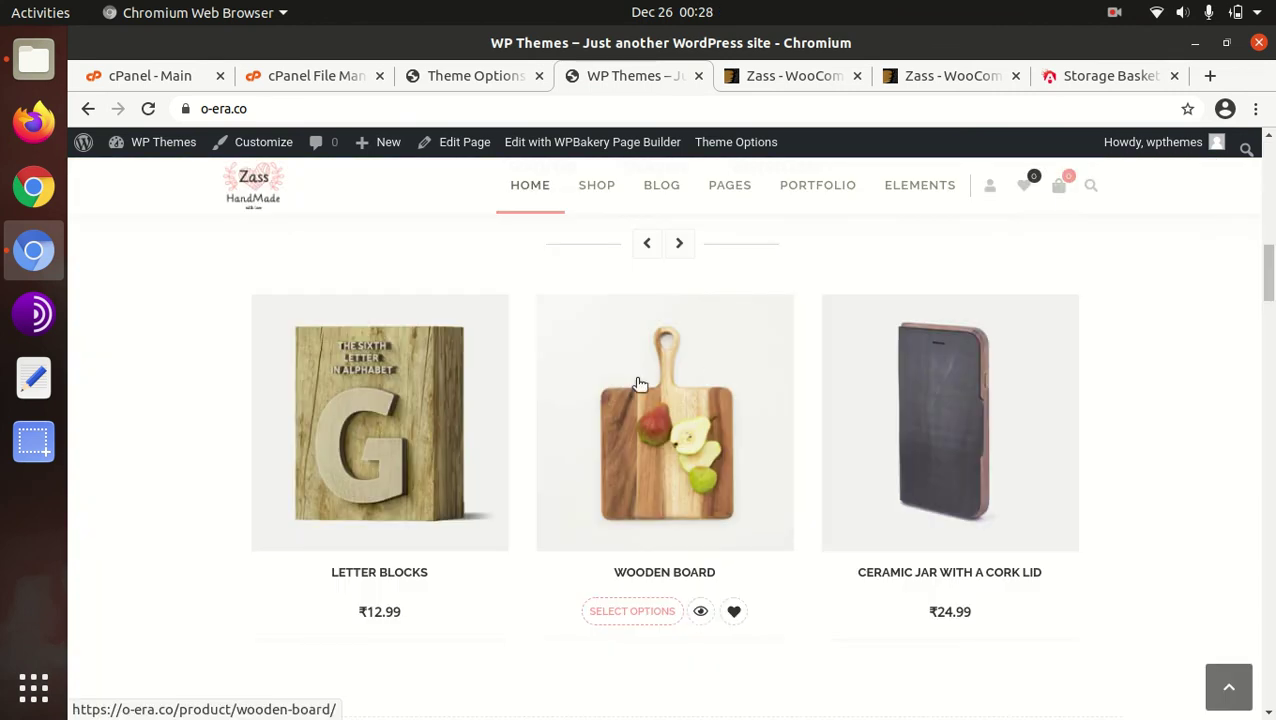
pyautogui.click(636, 447)
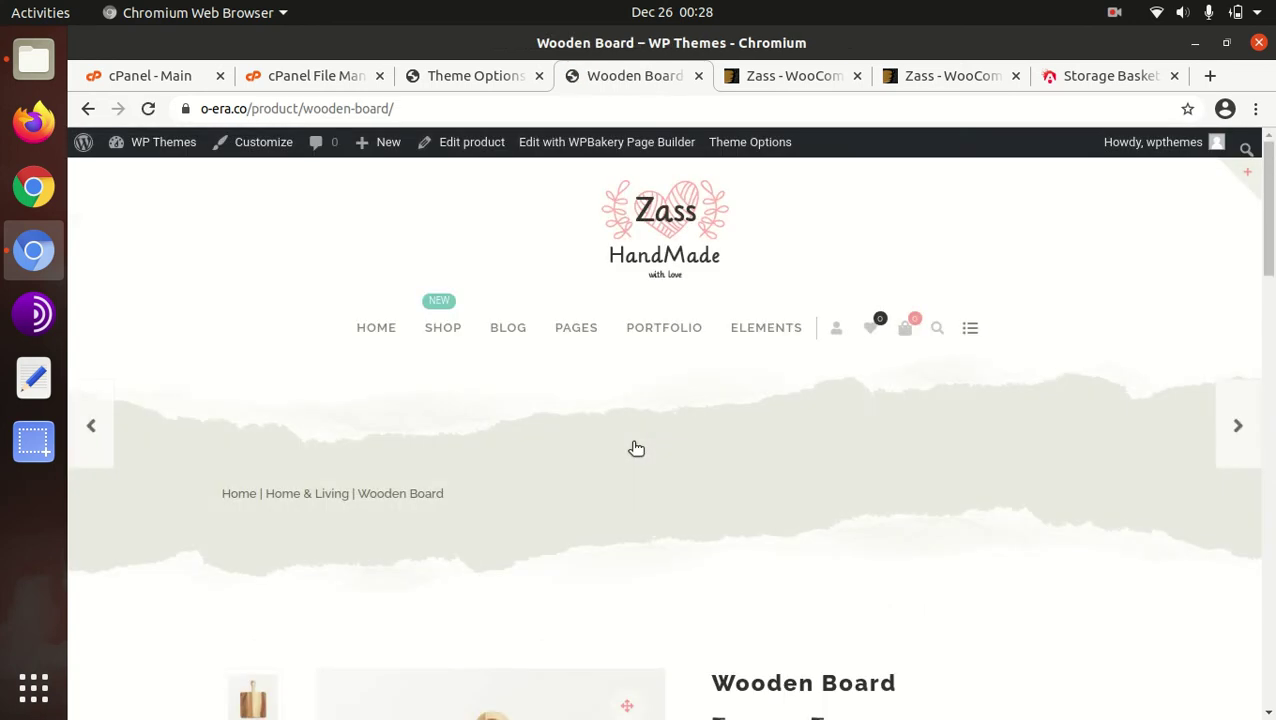
pyautogui.scroll(-3, 580, 464)
pyautogui.scroll(-2, 640, 480)
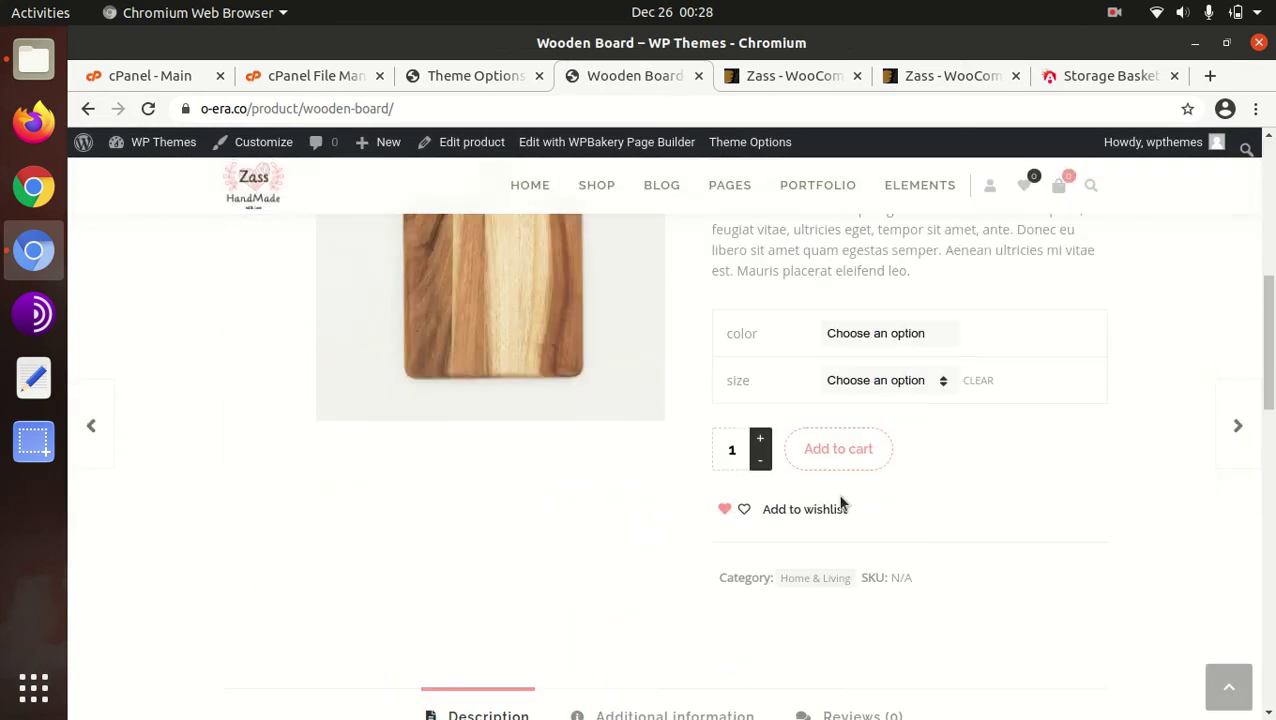
pyautogui.scroll(5, 835, 495)
# Go to the Home Personal homepage variant and scroll down it
pyautogui.moveTo(384, 322)
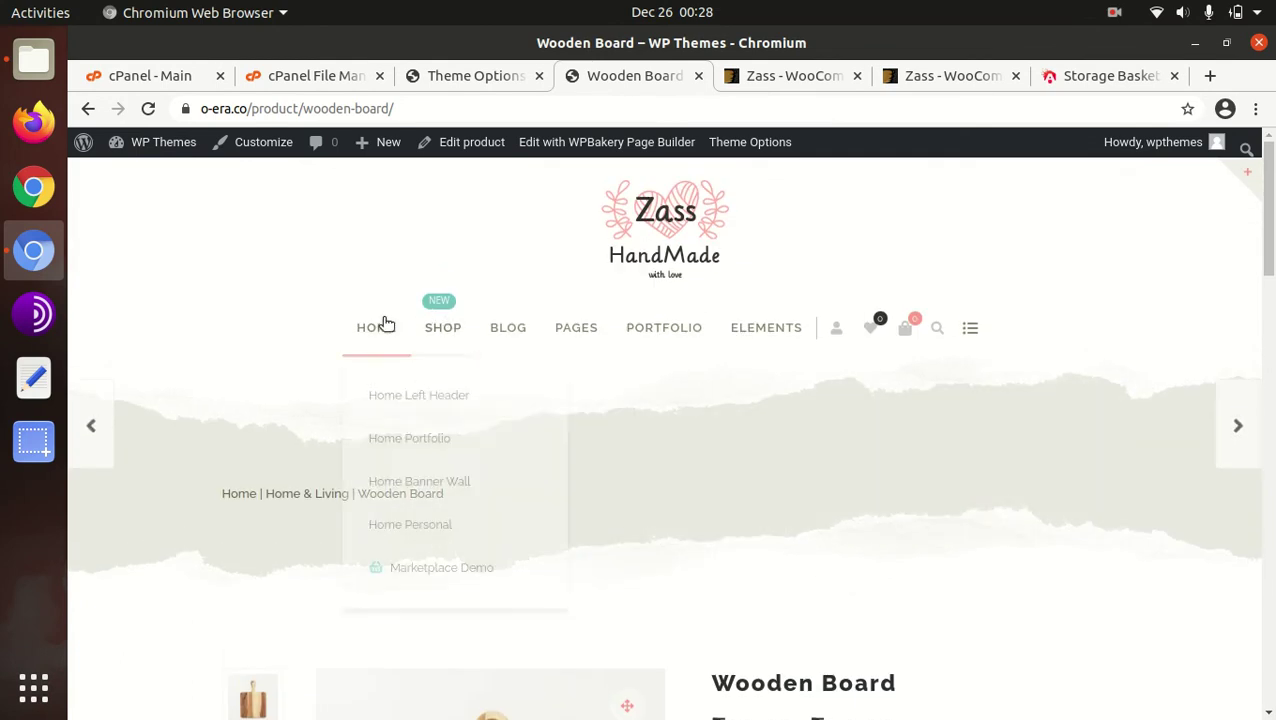
pyautogui.click(422, 538)
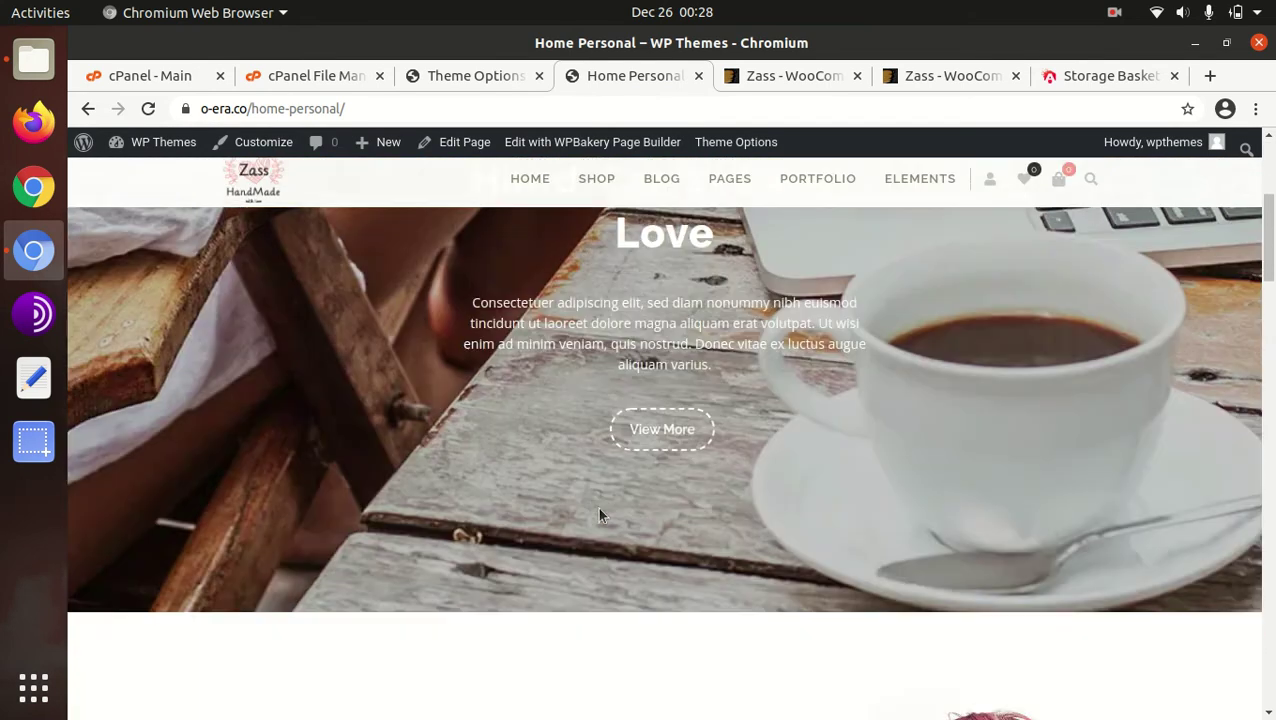
pyautogui.scroll(-12, 599, 515)
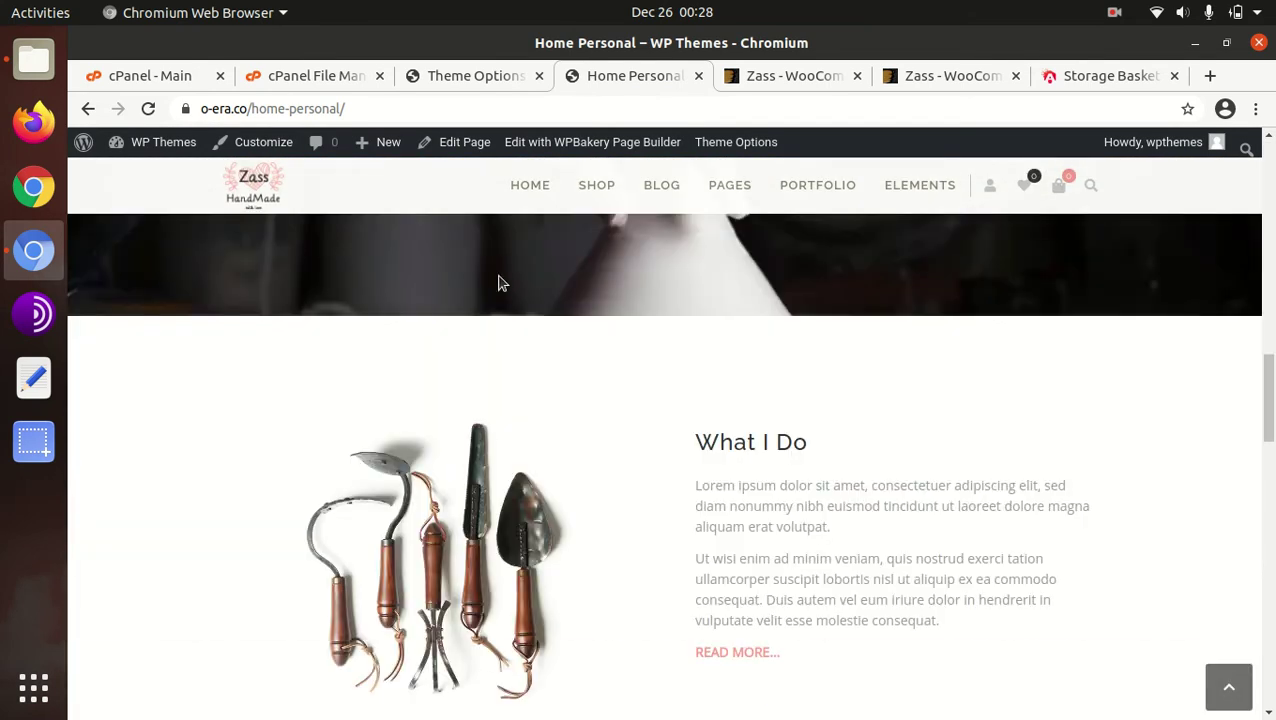
# Switch to the Home Portfolio homepage variant and scroll to its portfolio grid
pyautogui.moveTo(524, 193)
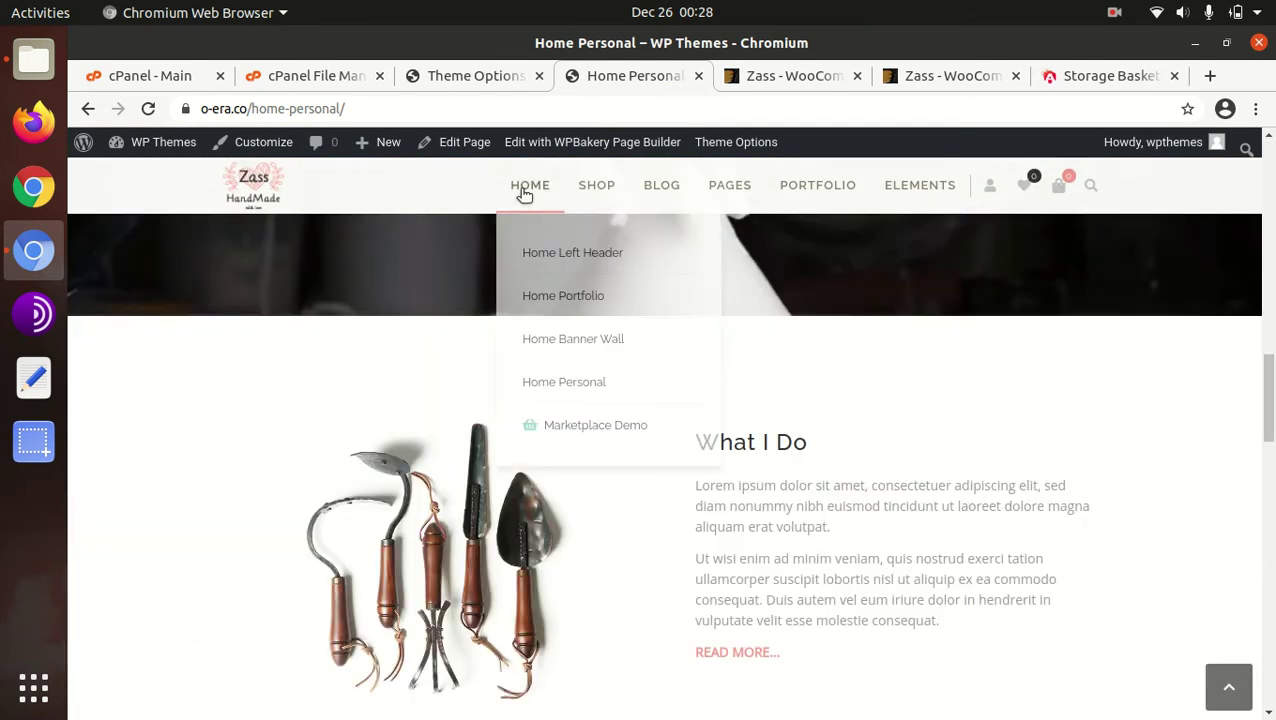
pyautogui.click(547, 299)
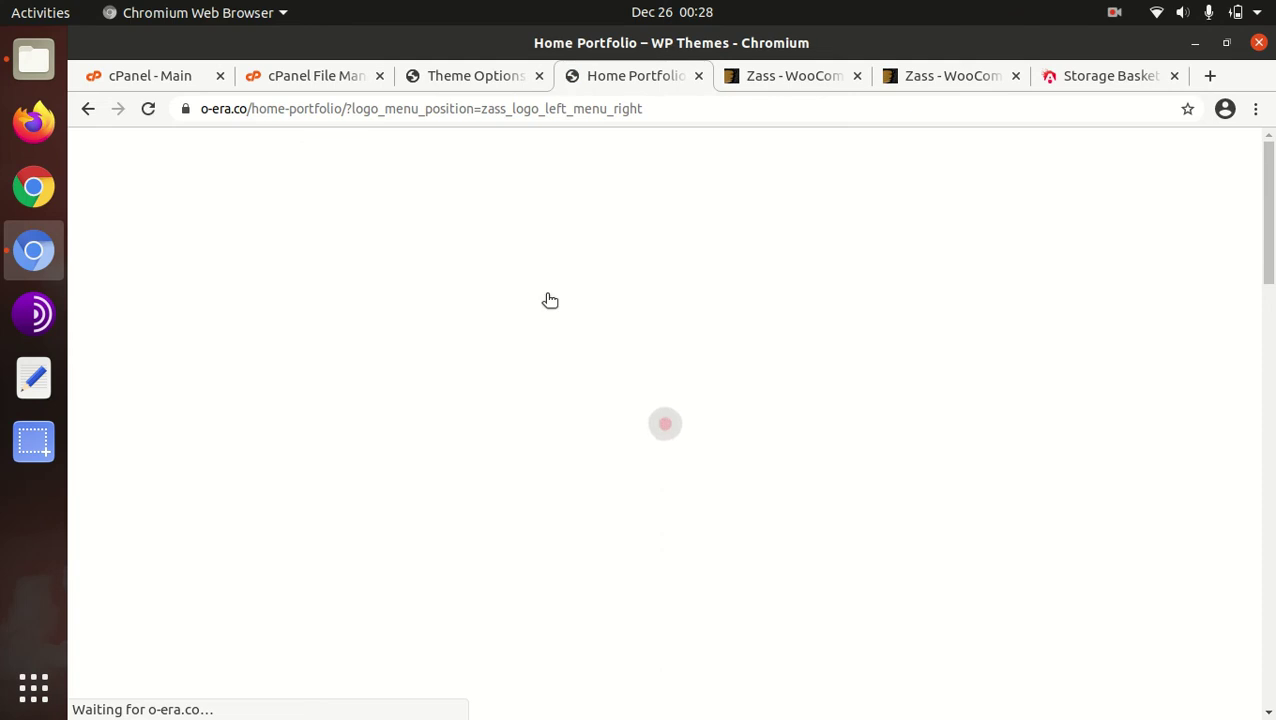
pyautogui.scroll(-8, 865, 369)
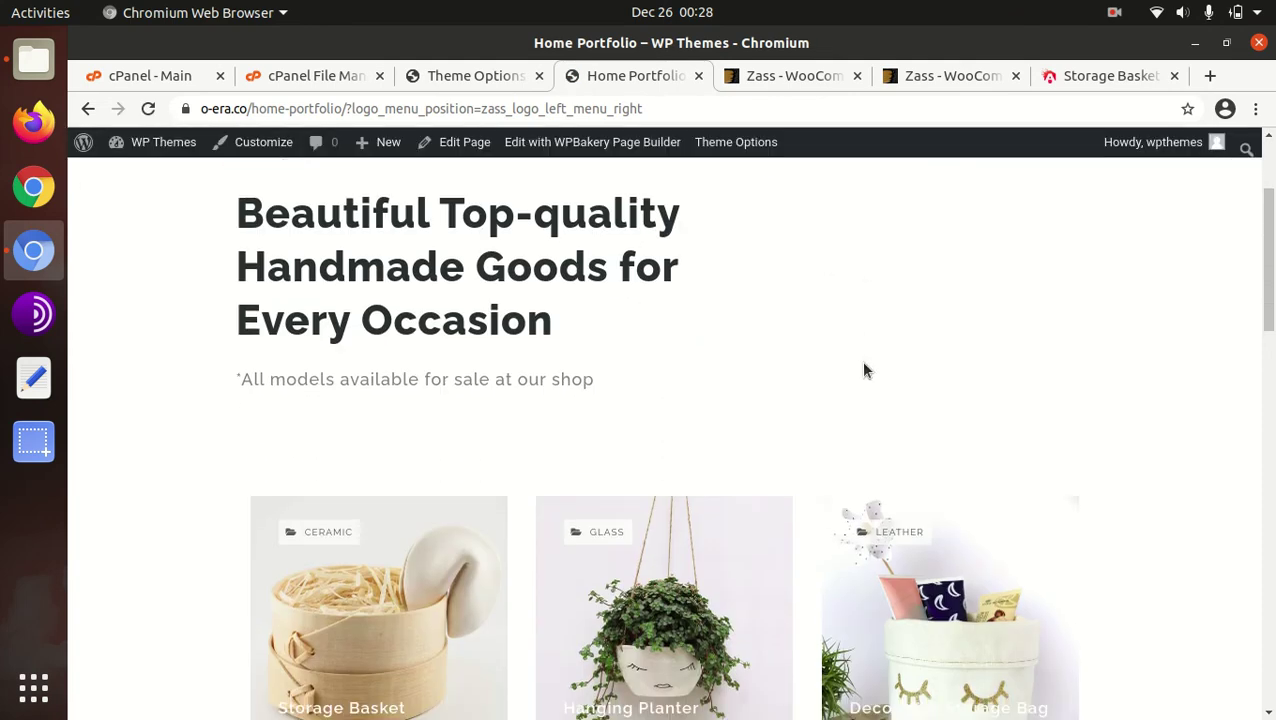
# Scroll through the Home Portfolio project grid down to the Information, Extras and Payment Options footer
pyautogui.scroll(8, 865, 370)
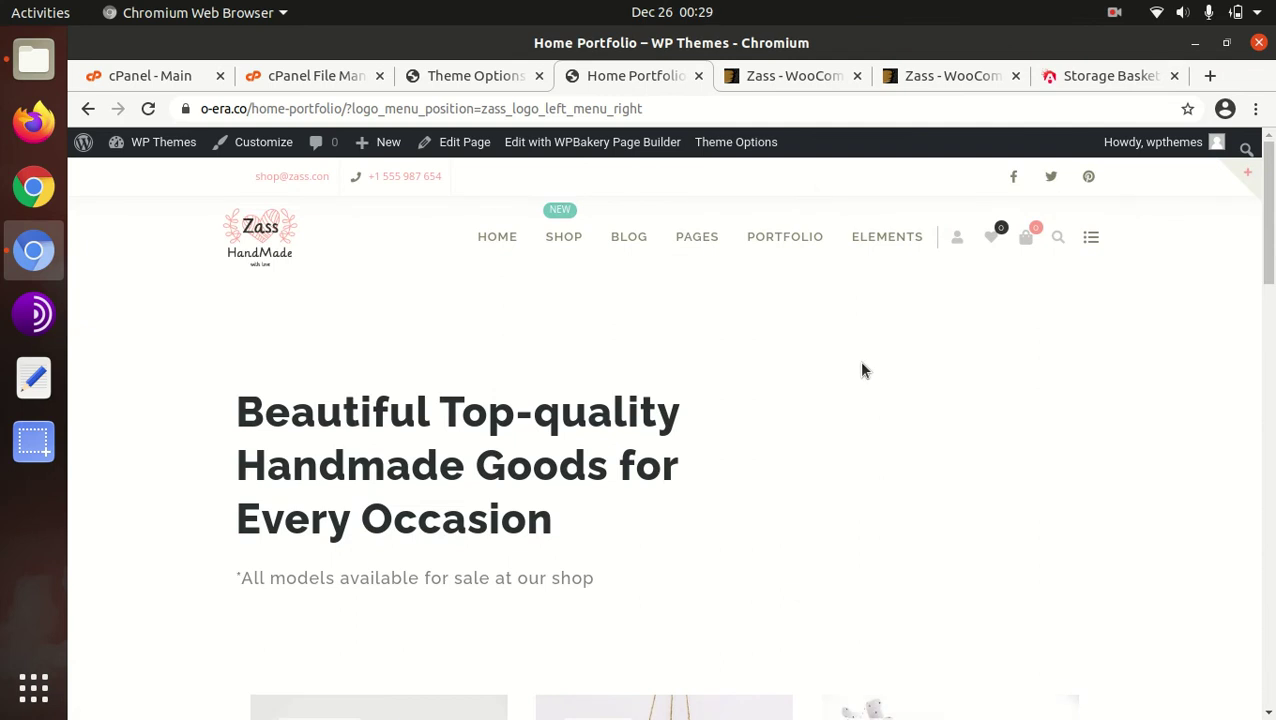
pyautogui.scroll(-8, 863, 370)
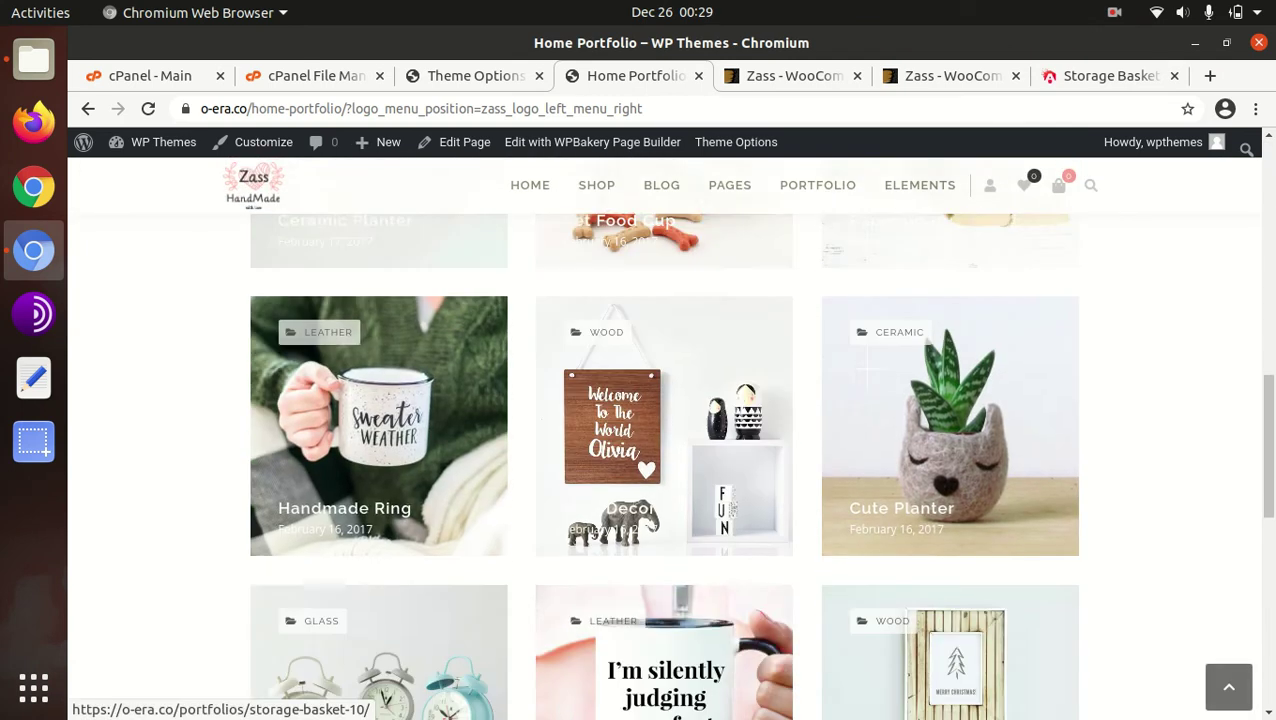
pyautogui.scroll(-8, 806, 370)
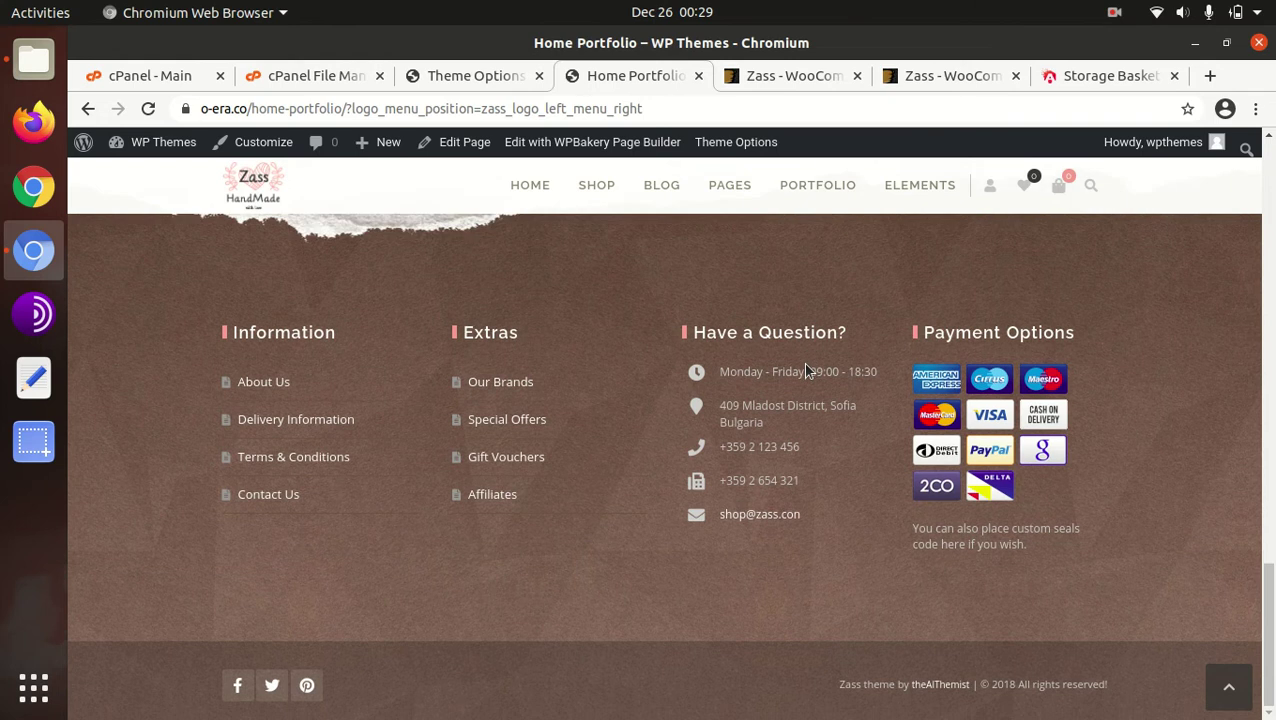
pyautogui.scroll(10, 806, 370)
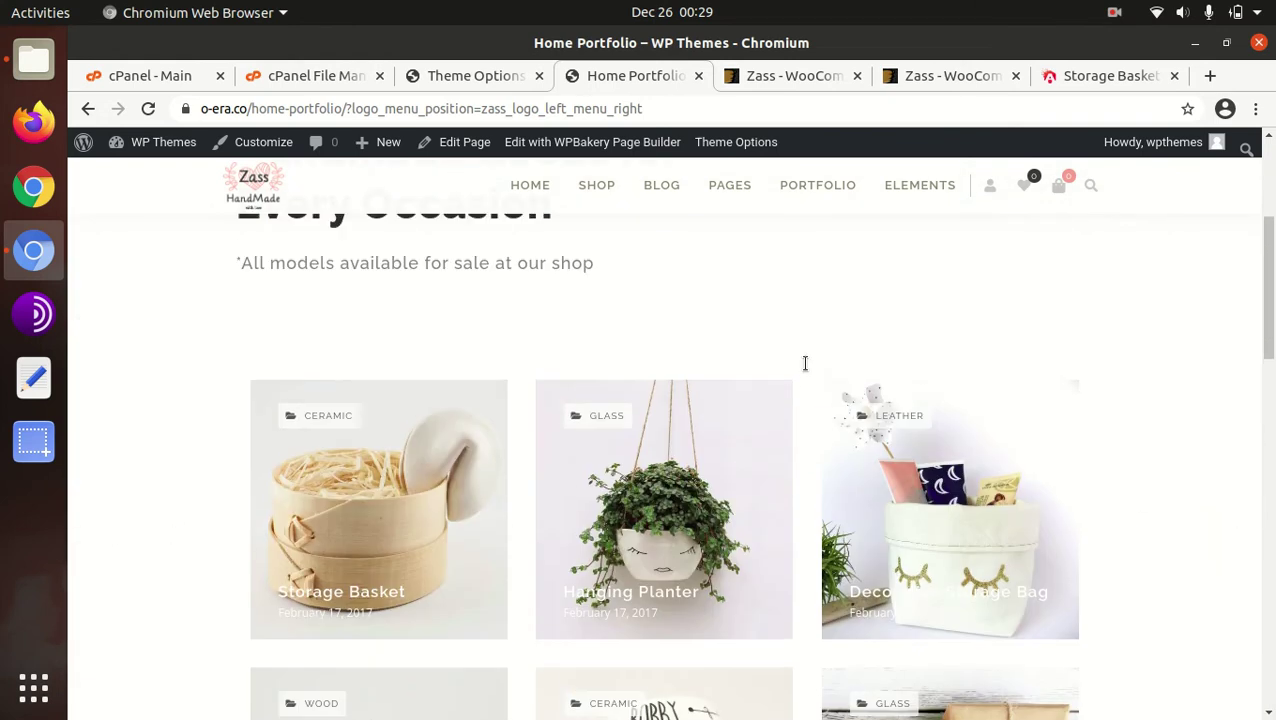
pyautogui.scroll(4, 806, 367)
pyautogui.scroll(-2, 802, 375)
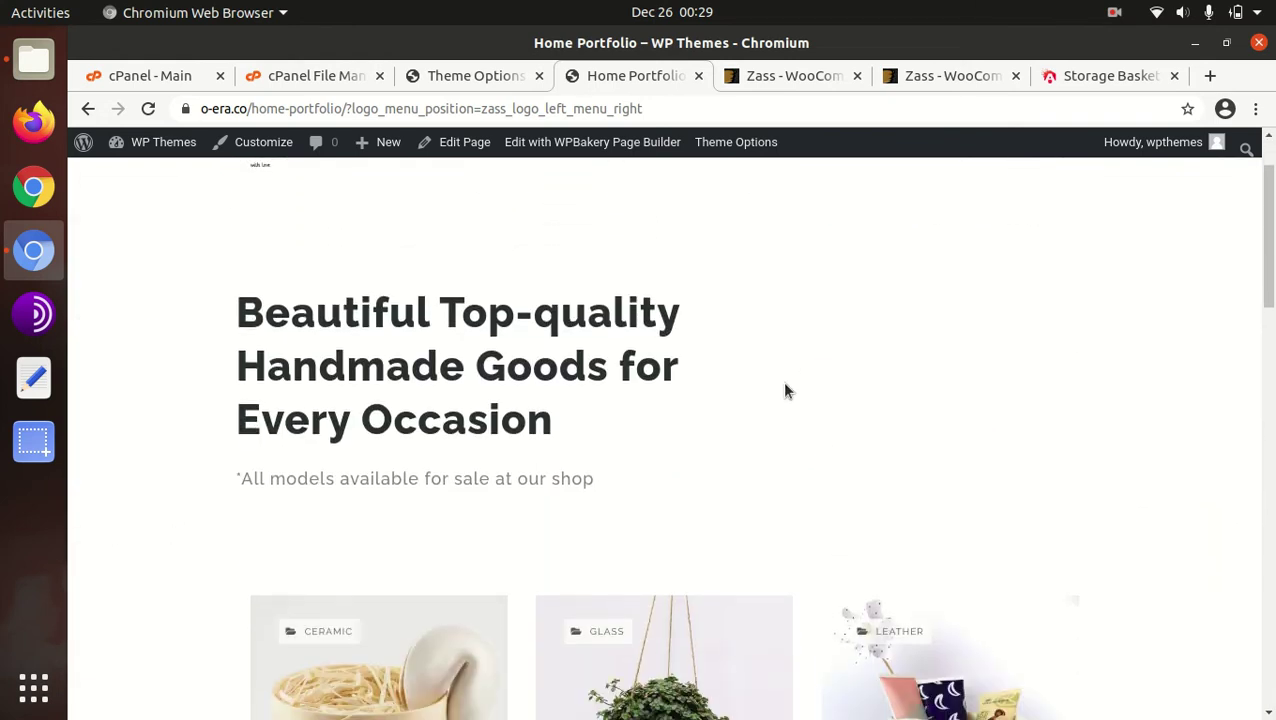
pyautogui.scroll(-3, 782, 381)
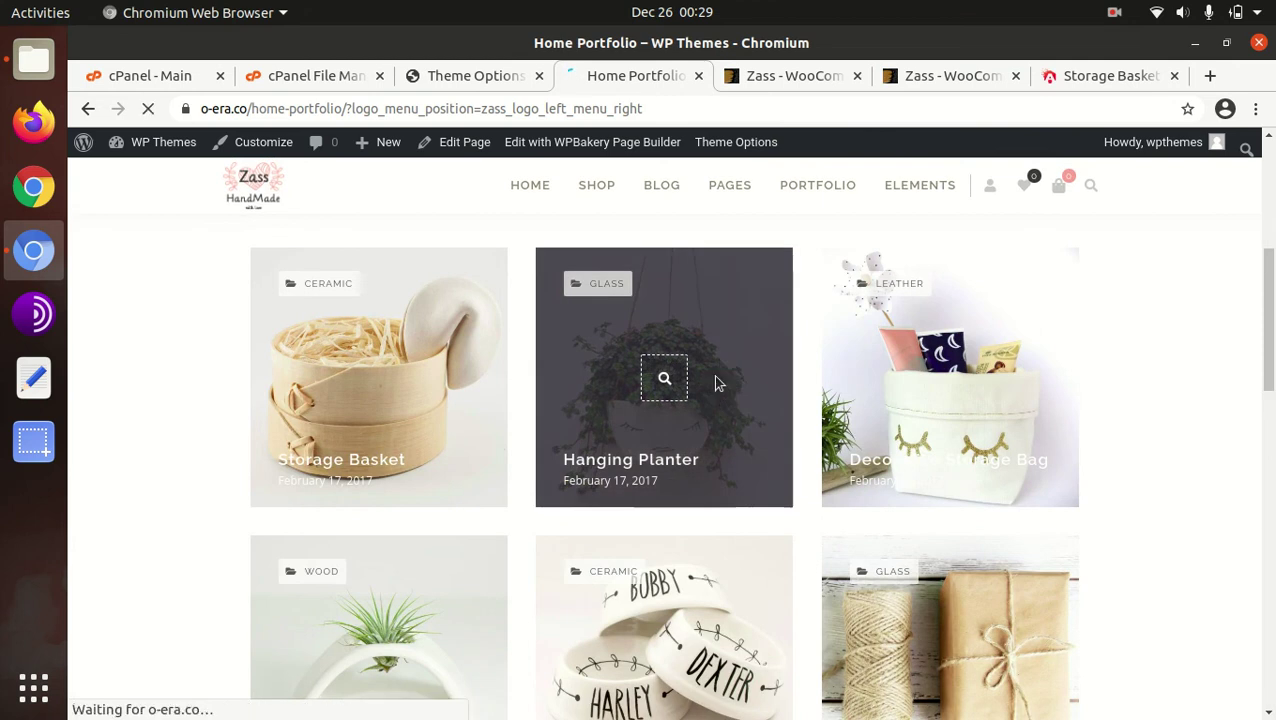
pyautogui.click(716, 382)
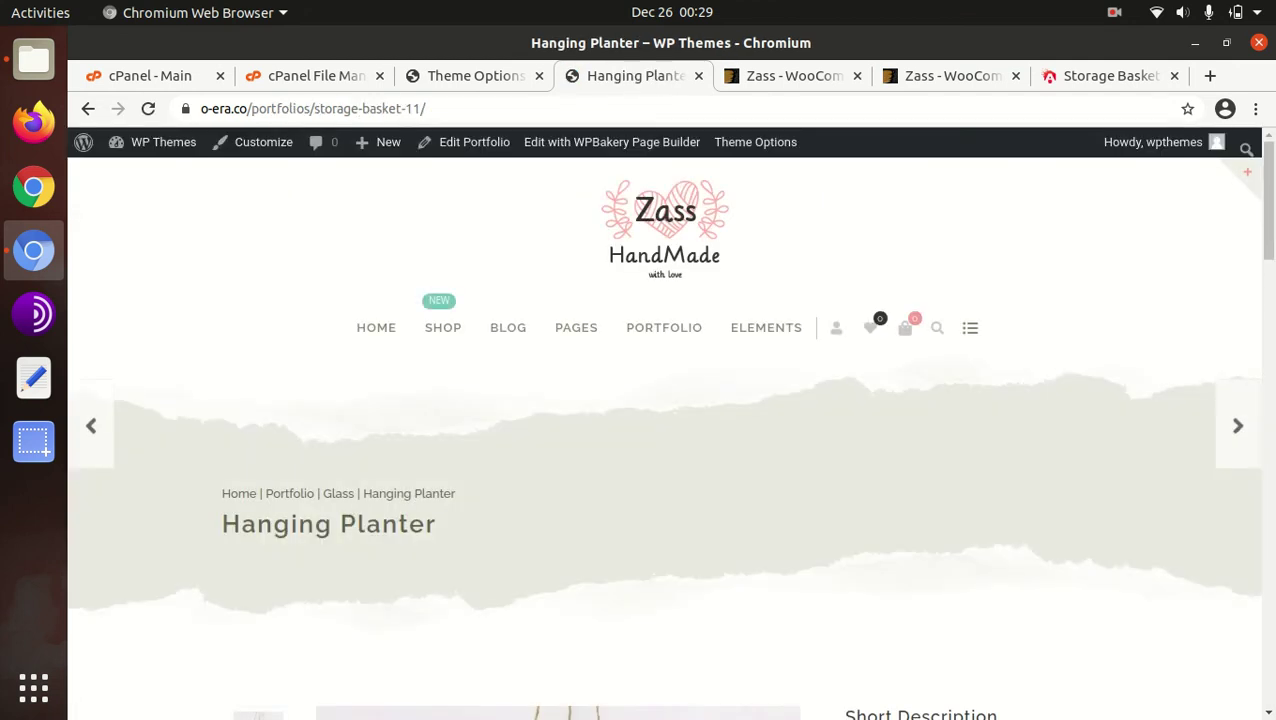
pyautogui.scroll(-5, 713, 374)
pyautogui.scroll(-8, 716, 382)
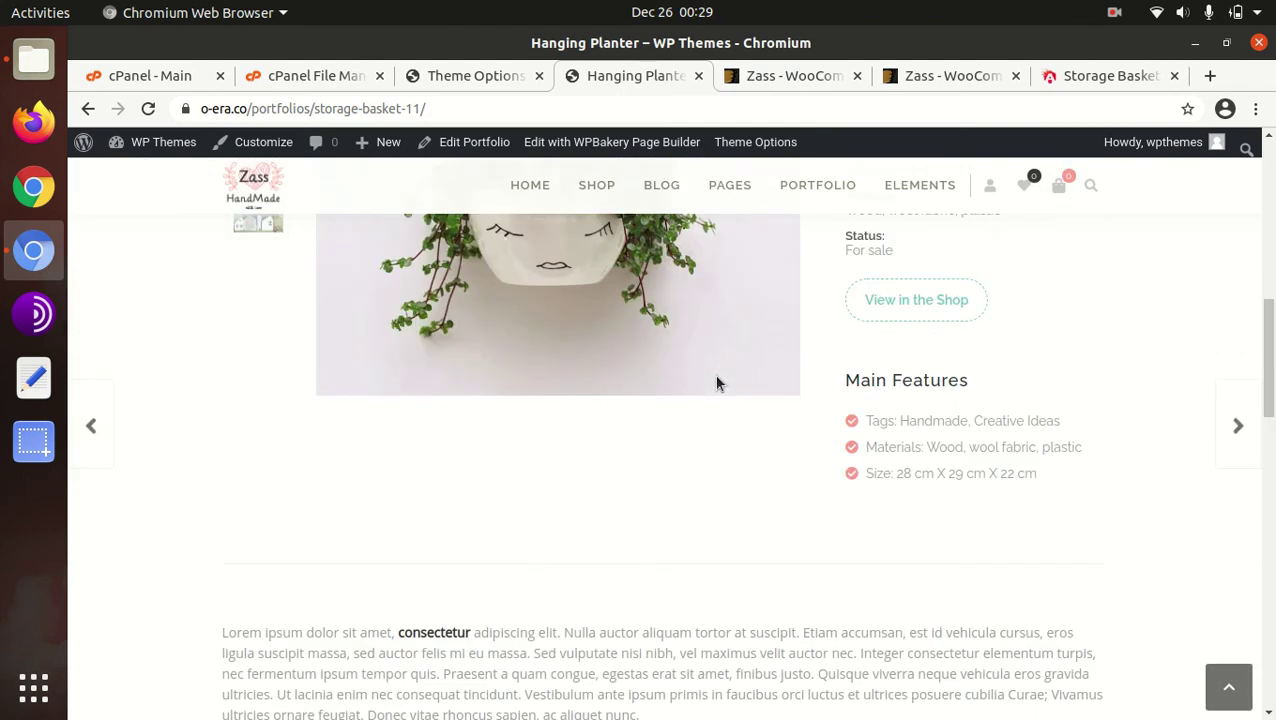
pyautogui.scroll(-3, 716, 376)
pyautogui.scroll(12, 715, 379)
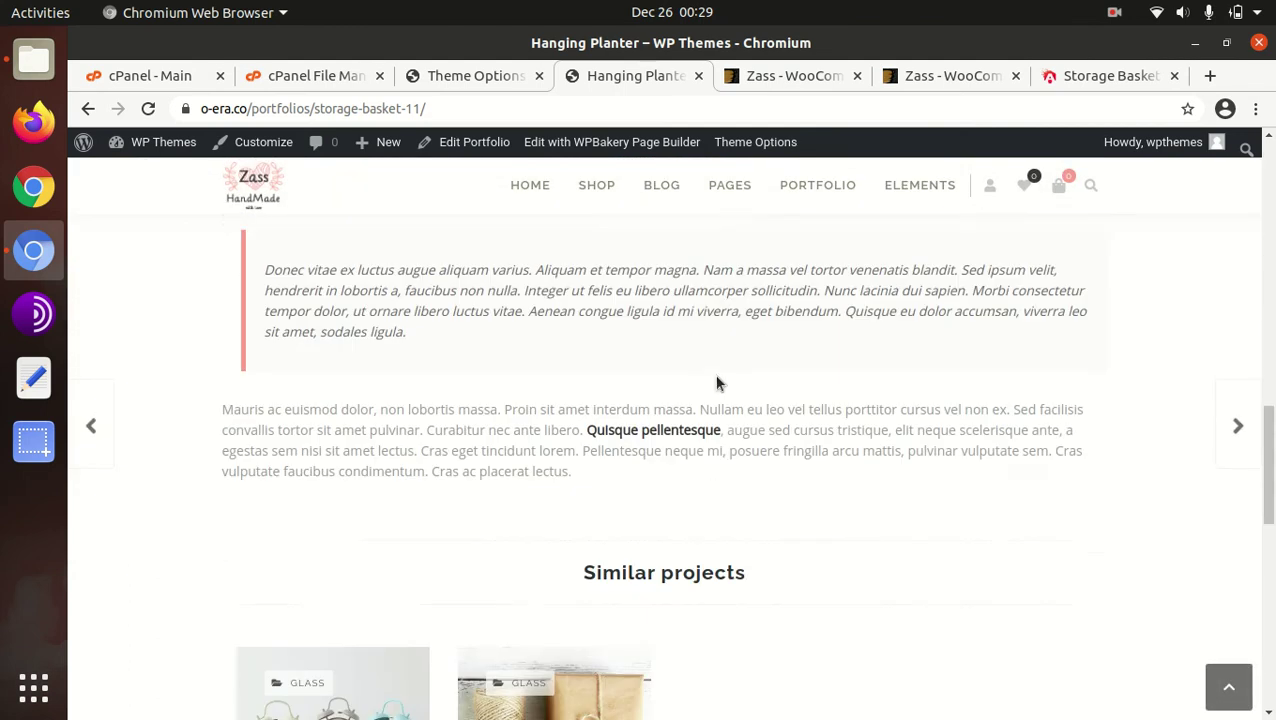
pyautogui.scroll(4, 716, 382)
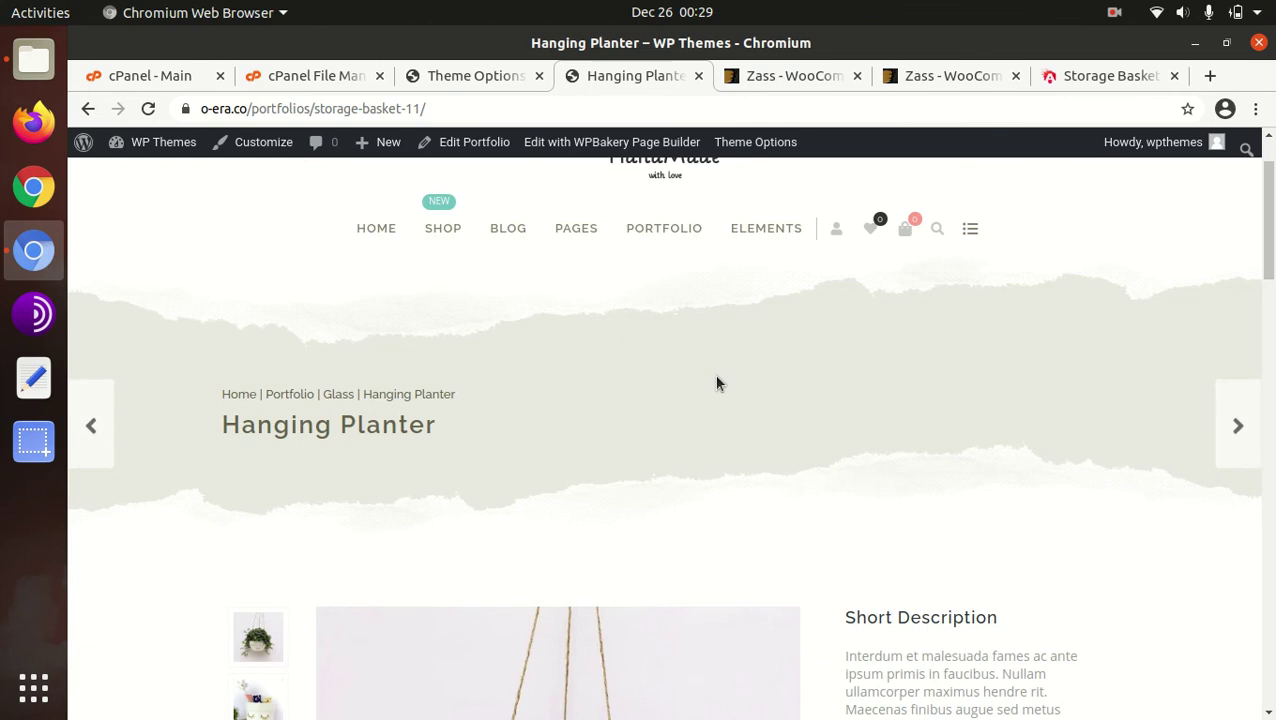
pyautogui.scroll(1, 716, 380)
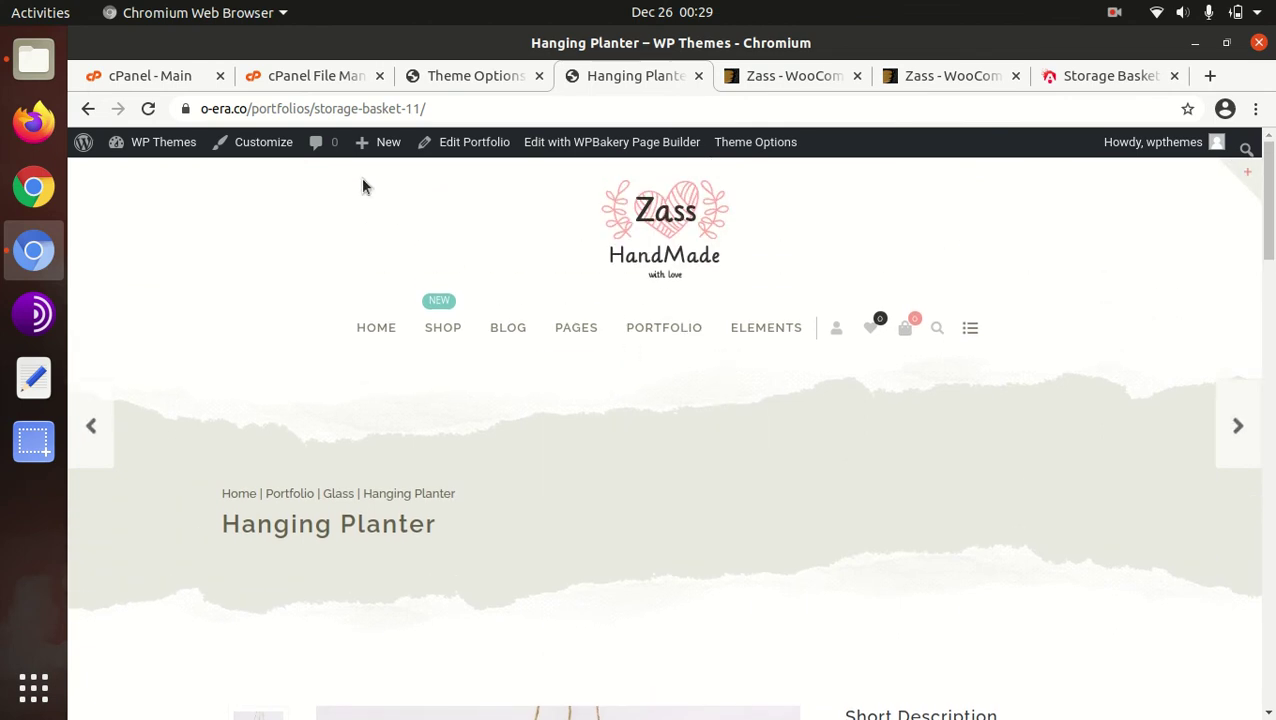
pyautogui.scroll(-5, 672, 430)
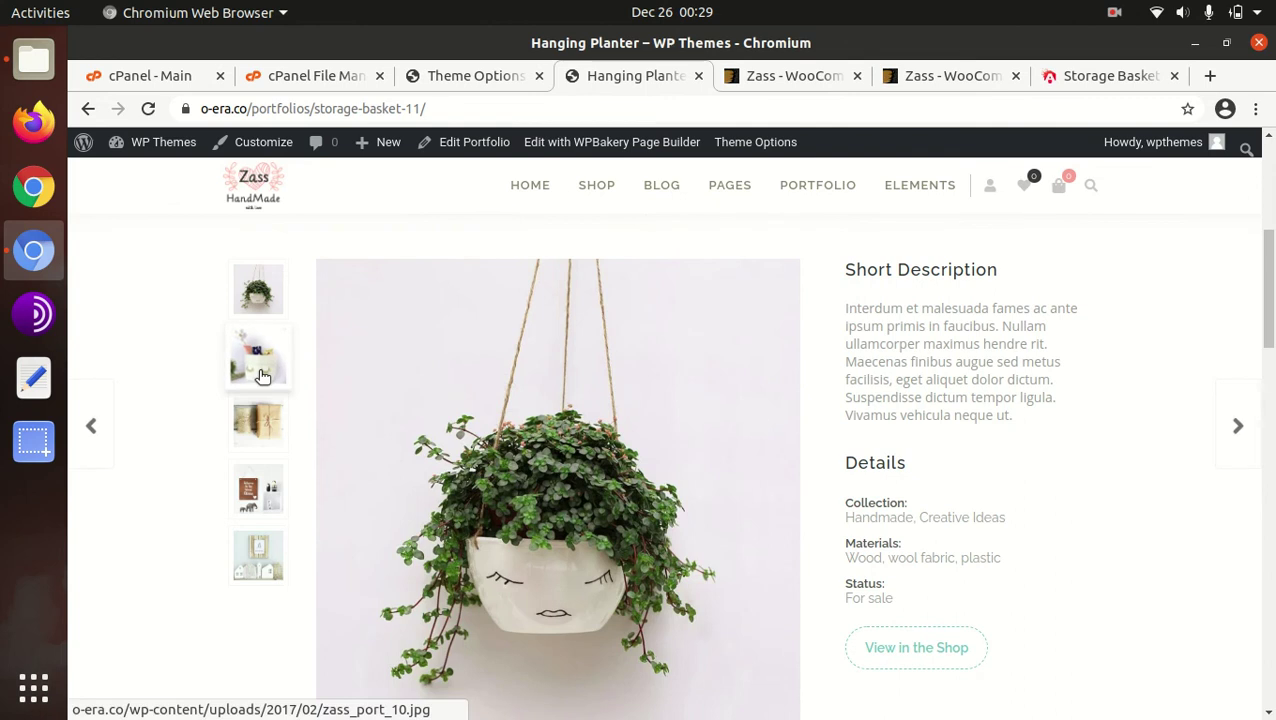
pyautogui.click(260, 370)
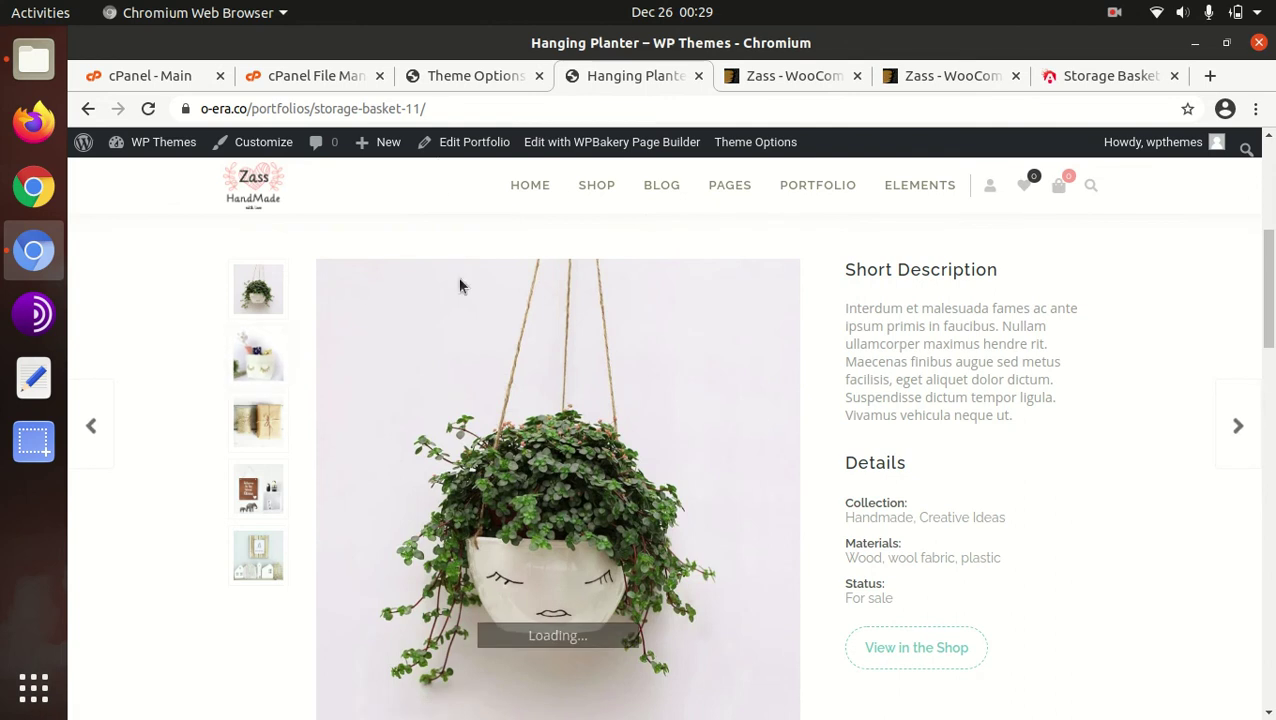
pyautogui.scroll(5, 480, 295)
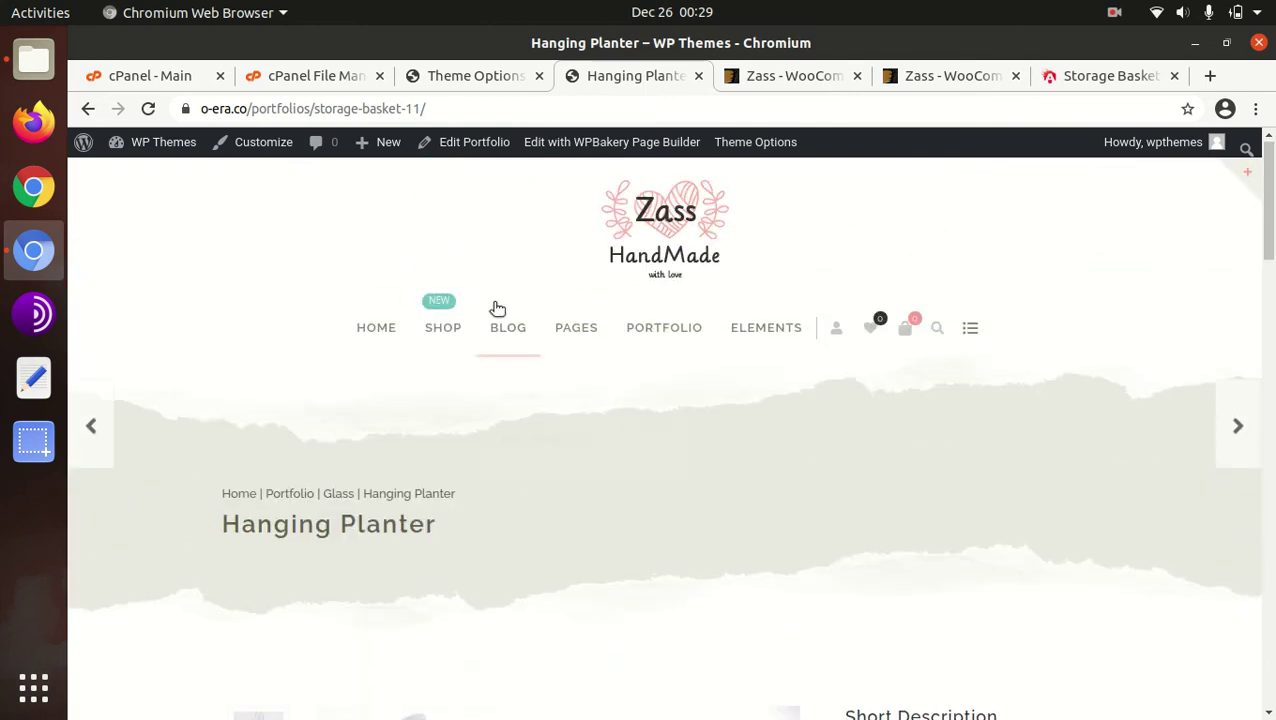
pyautogui.moveTo(365, 343)
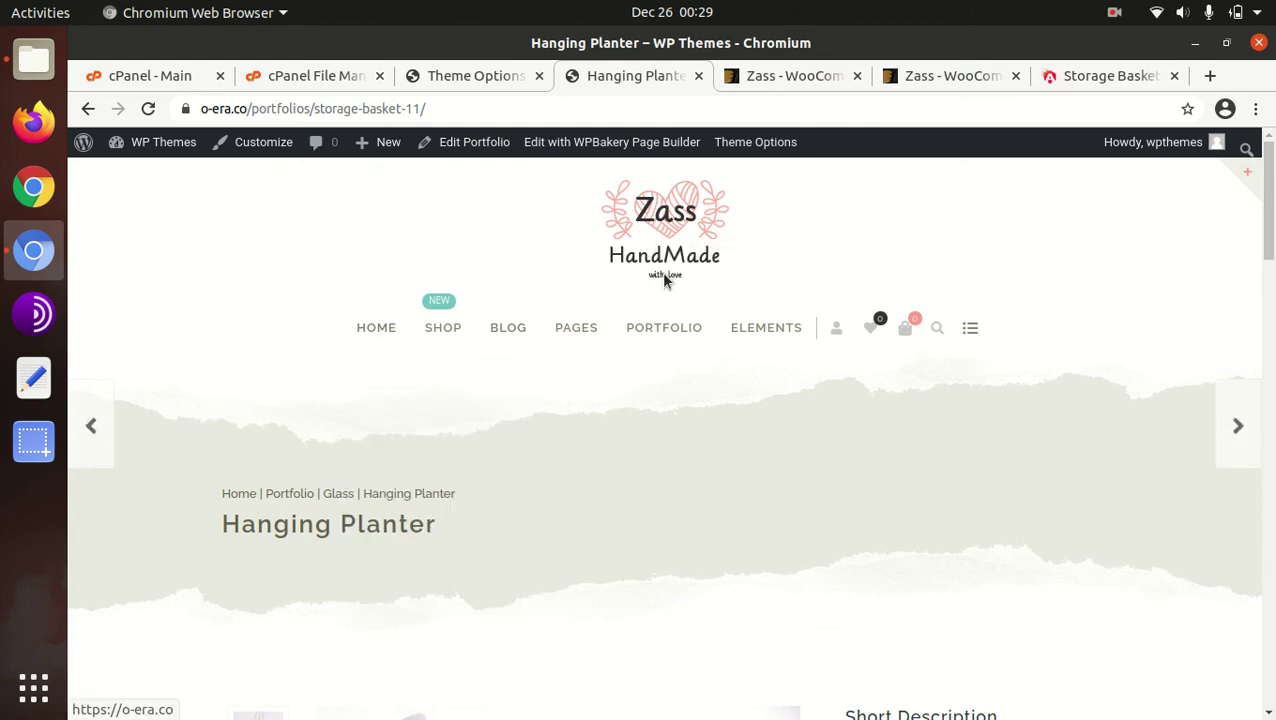
# Return to the Zass Theme Options tab and show its General section
pyautogui.click(451, 86)
pyautogui.scroll(6, 365, 410)
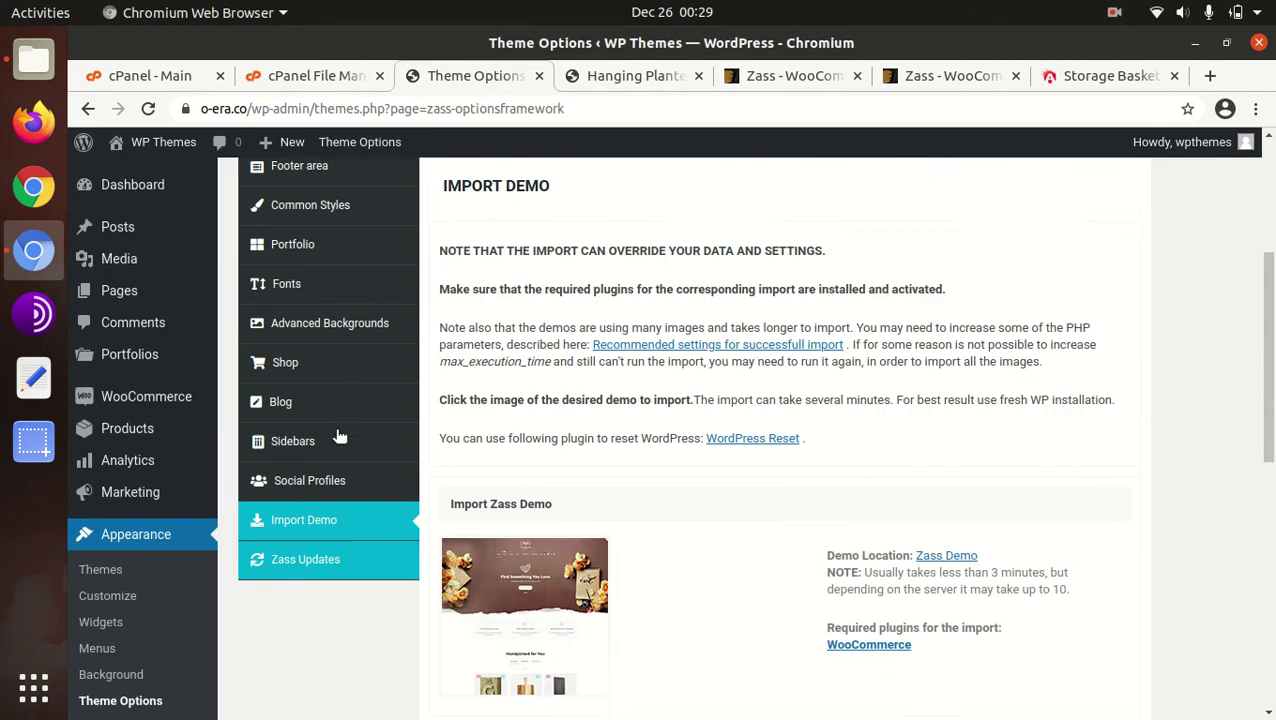
pyautogui.scroll(5, 338, 436)
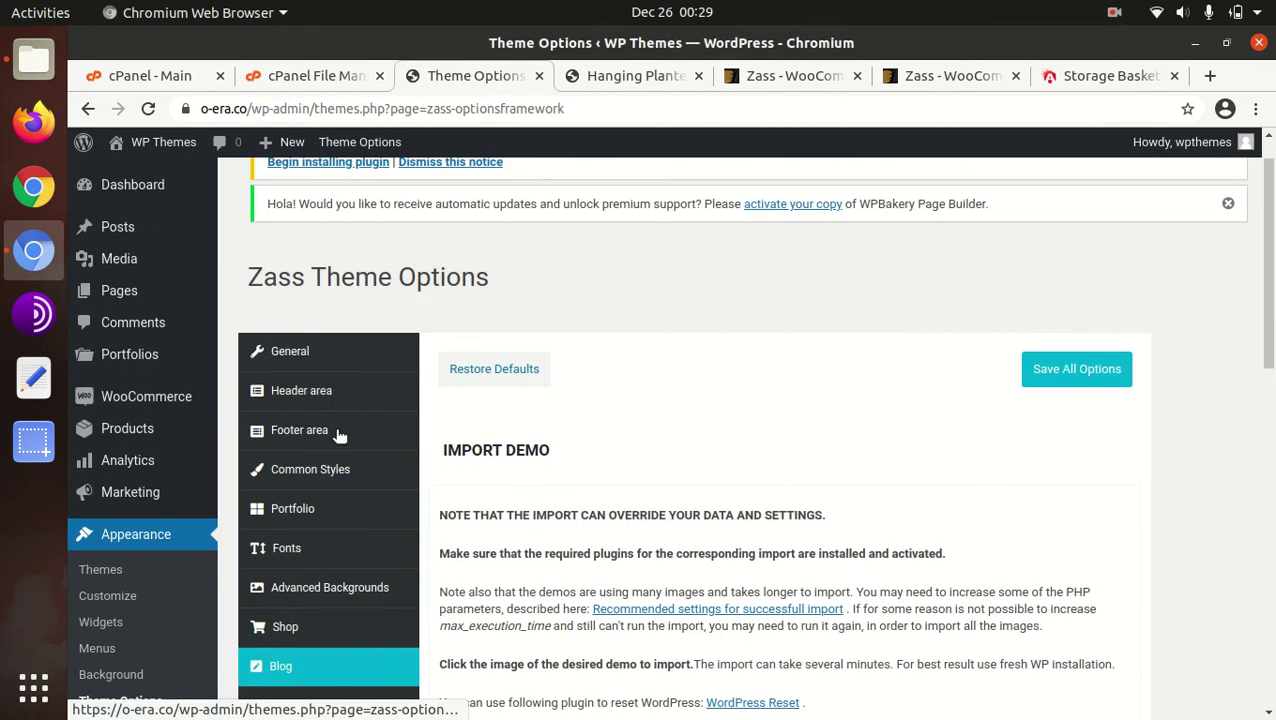
pyautogui.click(312, 357)
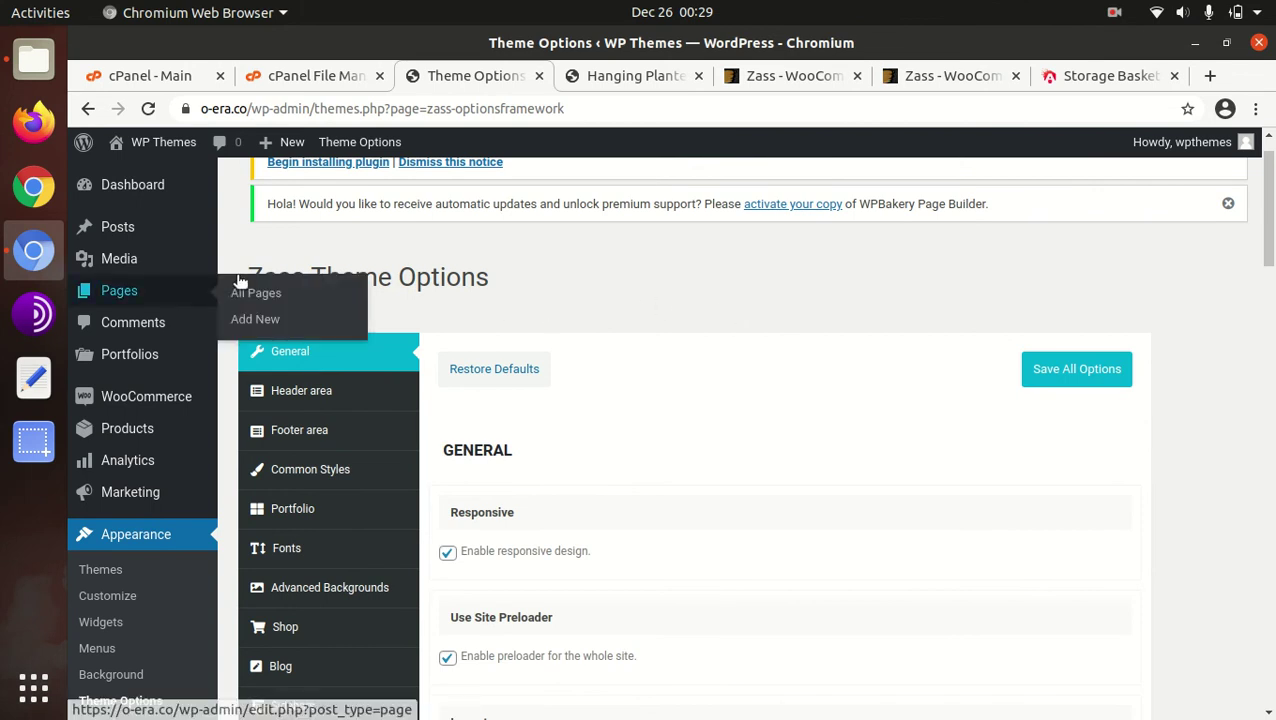
# Scroll through the General settings, including responsive design and preloader options
pyautogui.scroll(-3, 138, 553)
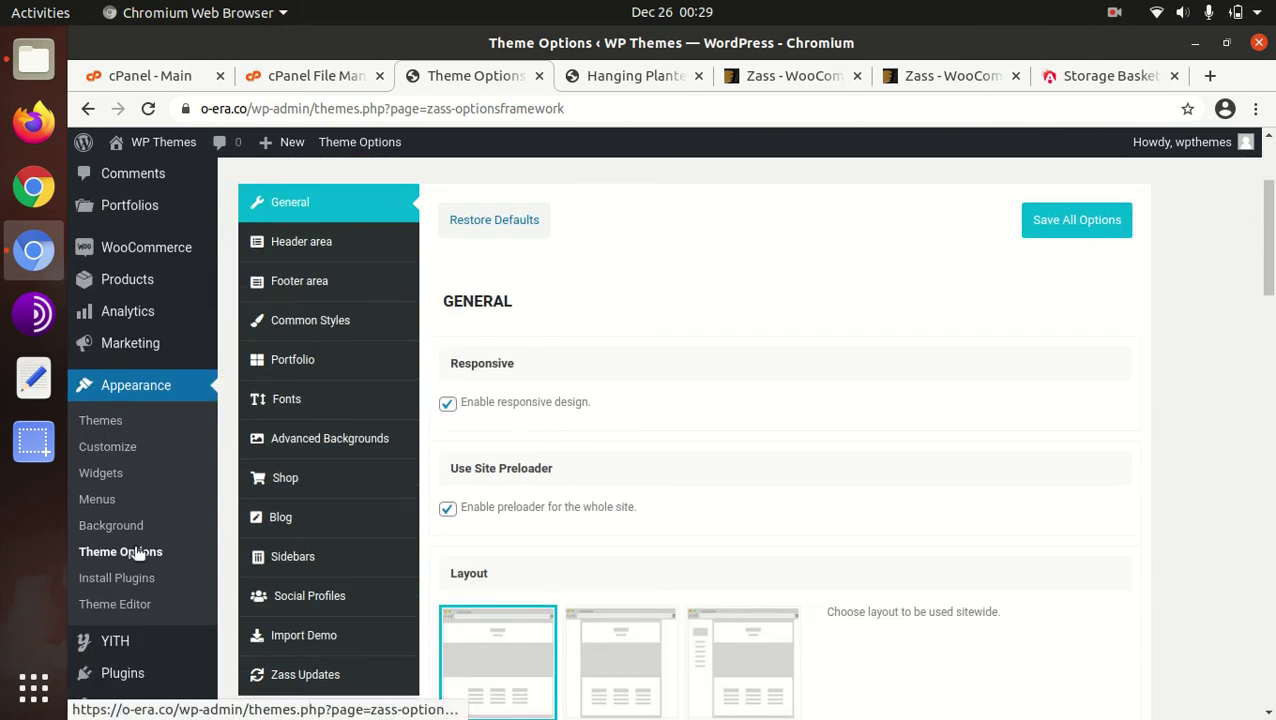
pyautogui.scroll(3, 446, 549)
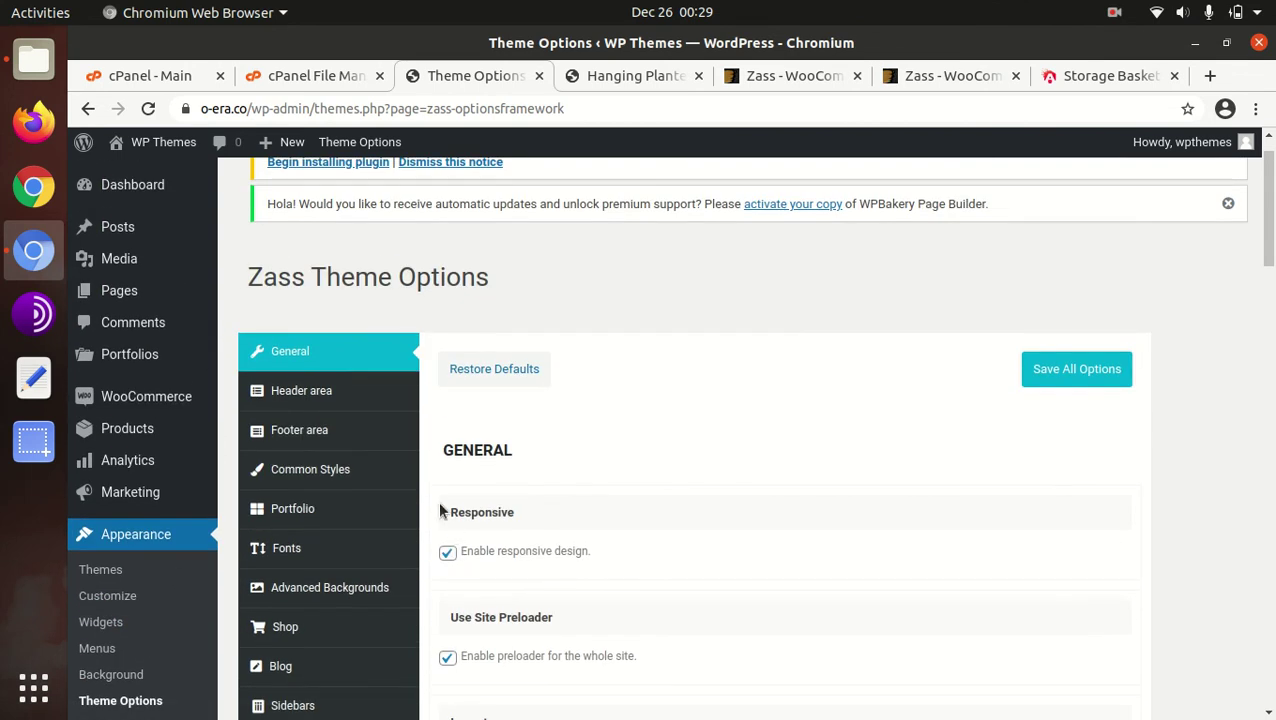
pyautogui.scroll(-1, 660, 372)
pyautogui.scroll(-9, 660, 372)
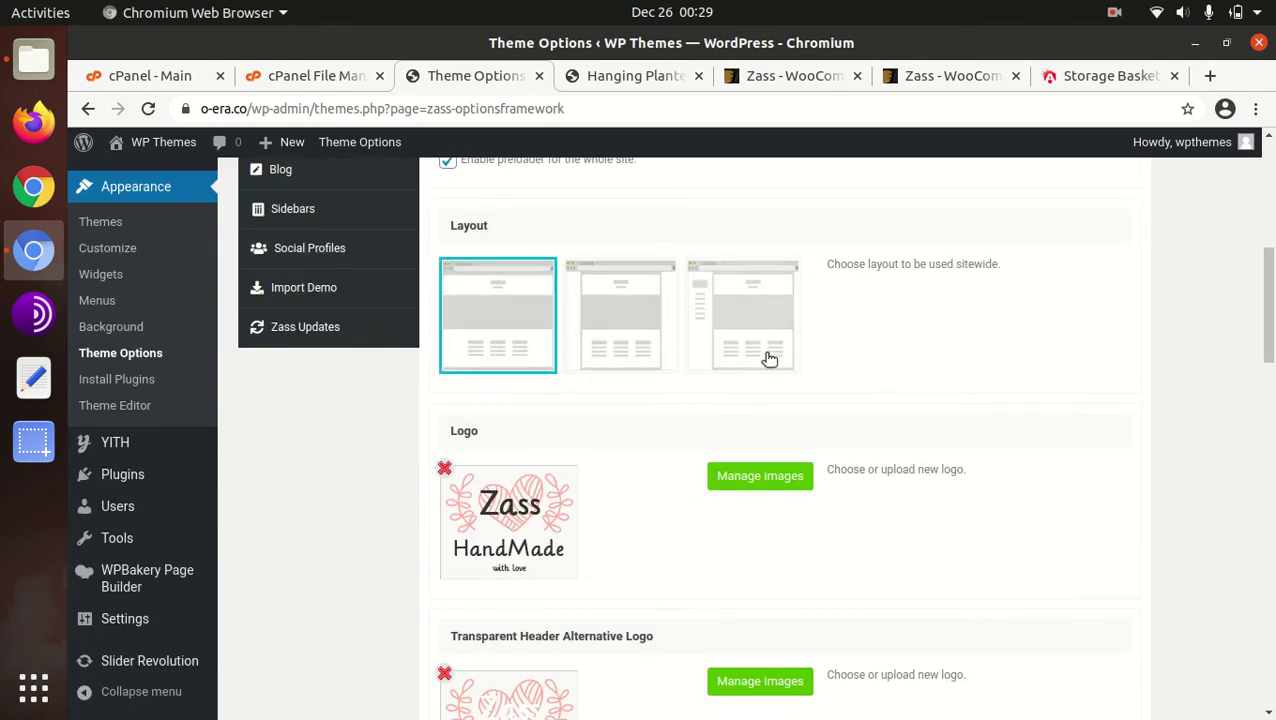
pyautogui.scroll(-5, 832, 393)
pyautogui.scroll(-20, 692, 396)
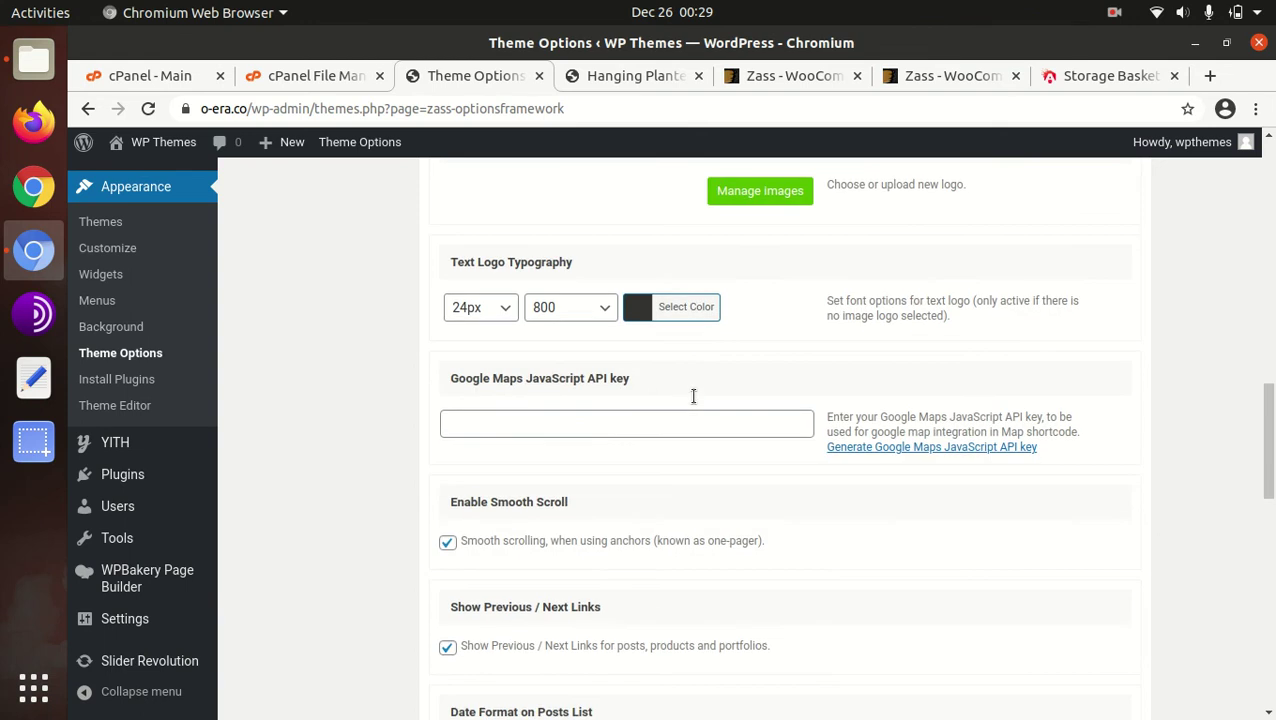
pyautogui.scroll(-5, 693, 396)
pyautogui.scroll(20, 691, 394)
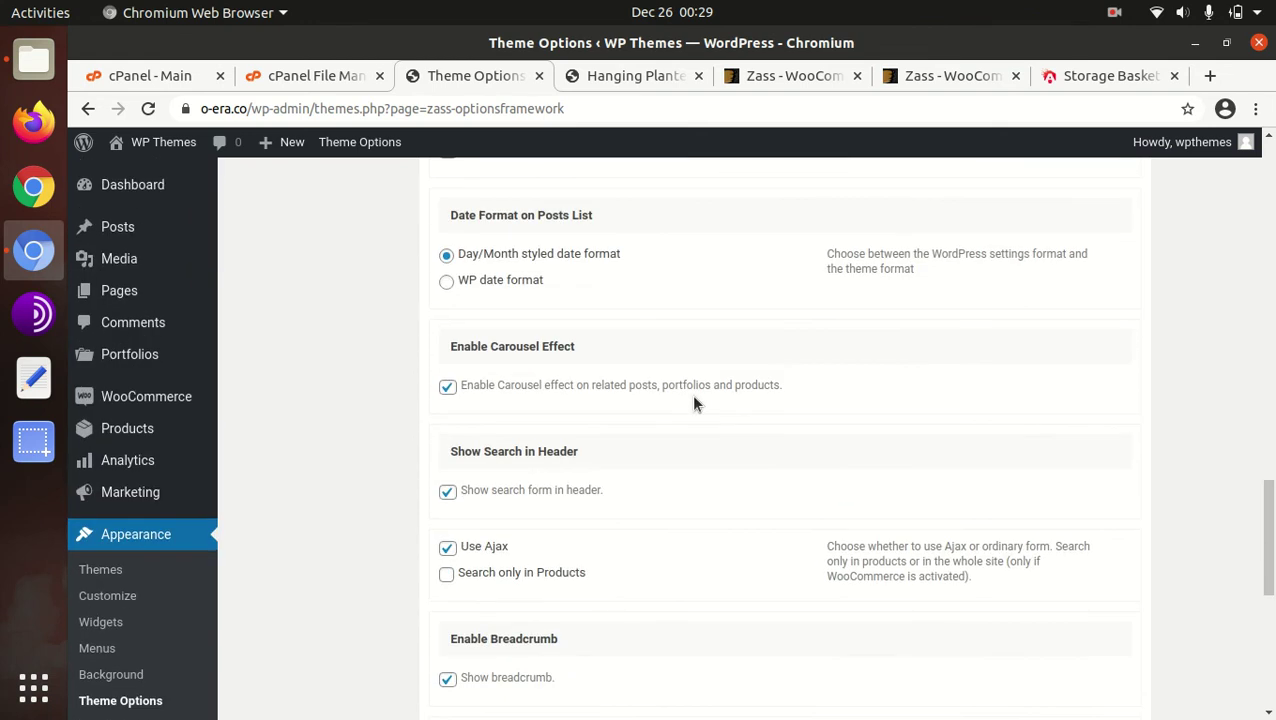
pyautogui.scroll(8, 694, 403)
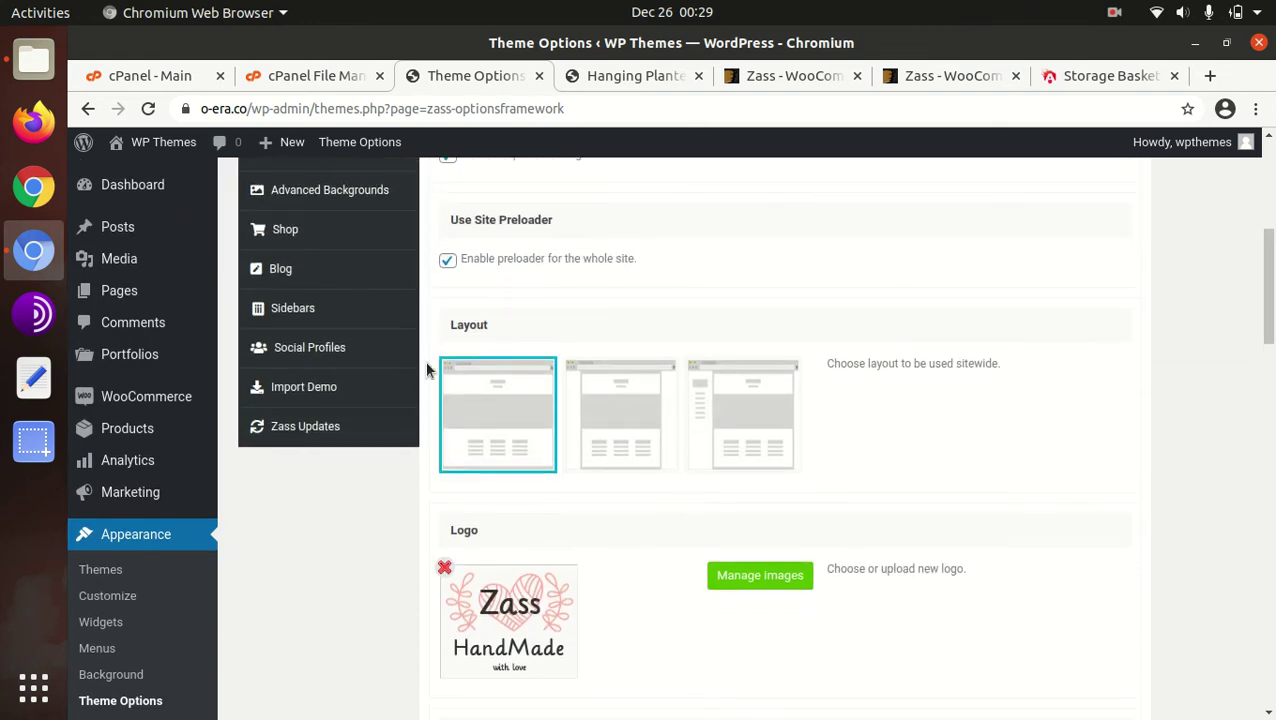
pyautogui.scroll(3, 373, 349)
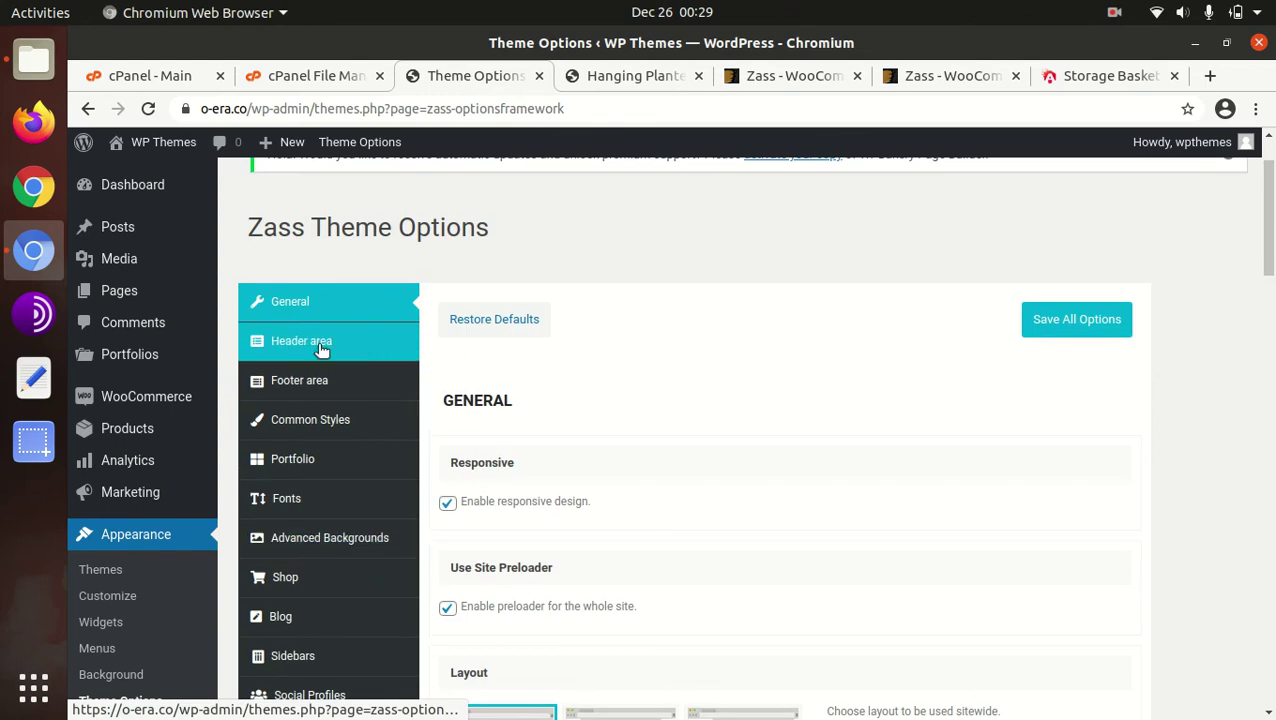
# Browse the Header, Footer, Common Styles and Portfolio theme option sections
pyautogui.click(321, 342)
pyautogui.scroll(-4, 760, 420)
pyautogui.scroll(3, 420, 355)
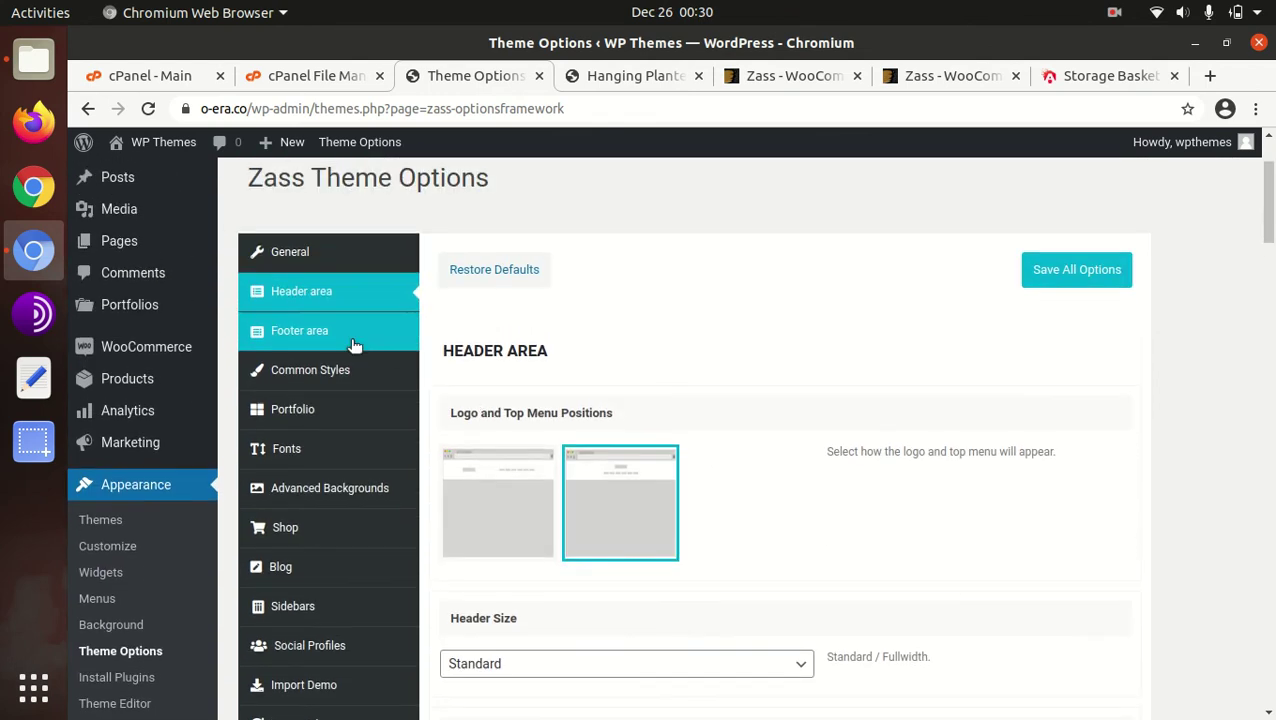
pyautogui.click(352, 343)
pyautogui.click(326, 380)
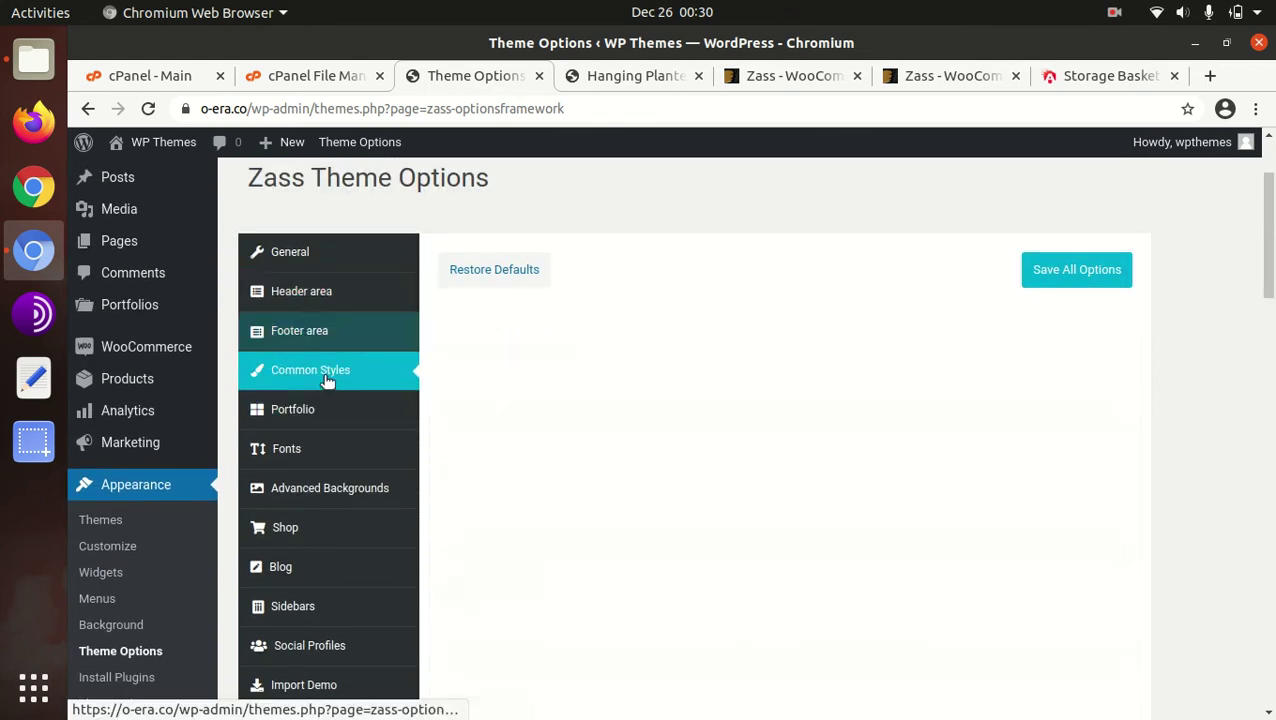
pyautogui.click(335, 428)
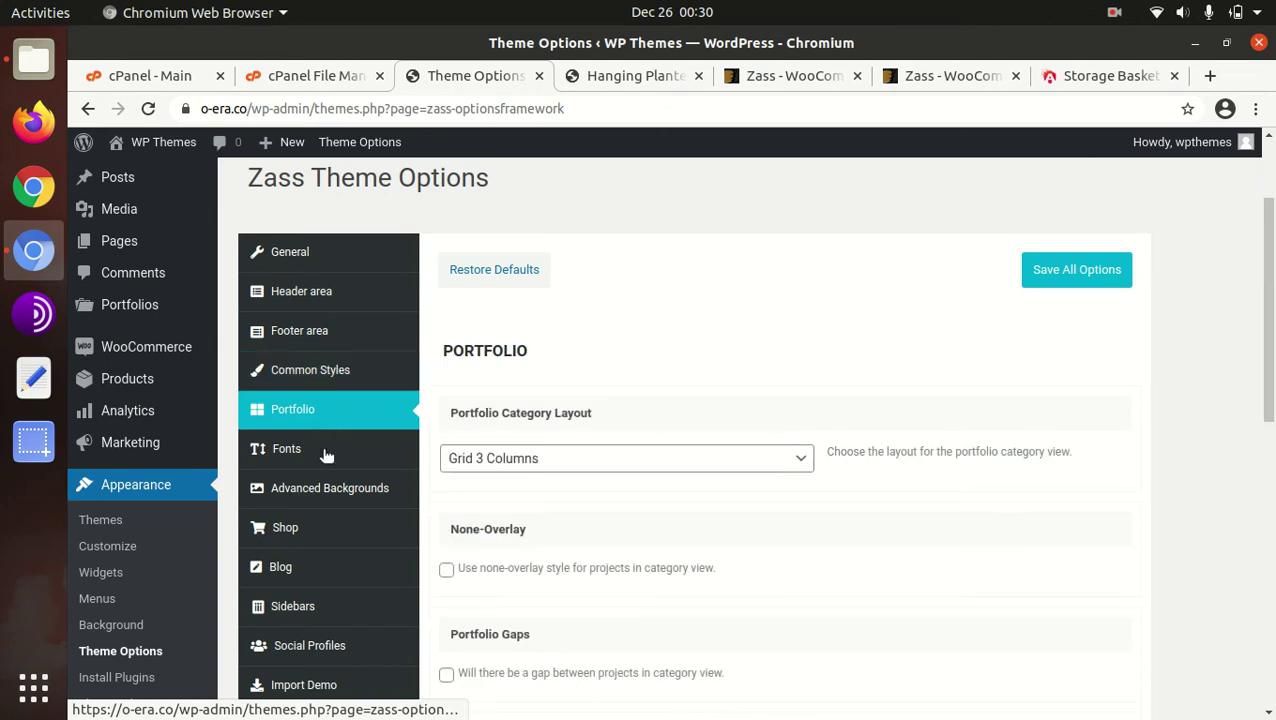
pyautogui.scroll(-2, 330, 470)
# Browse the Fonts, Advanced Backgrounds, Shop, Blog and Sidebars option sections
pyautogui.click(316, 352)
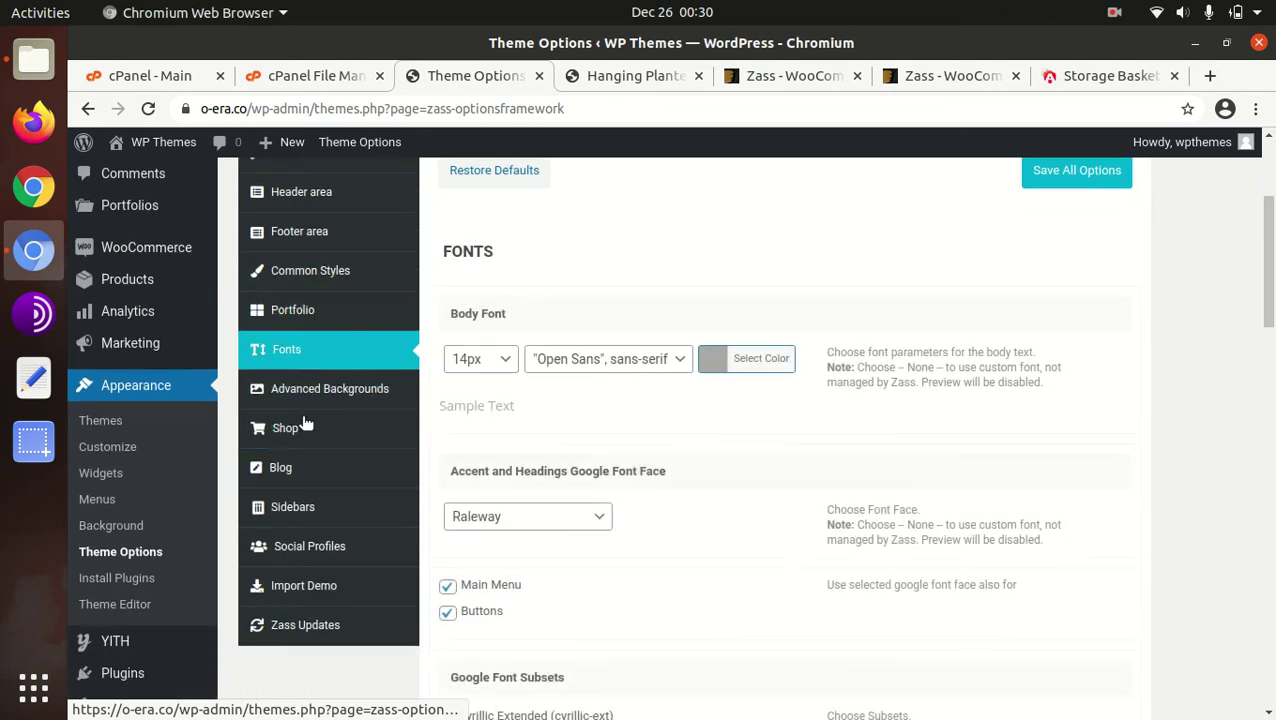
pyautogui.click(320, 398)
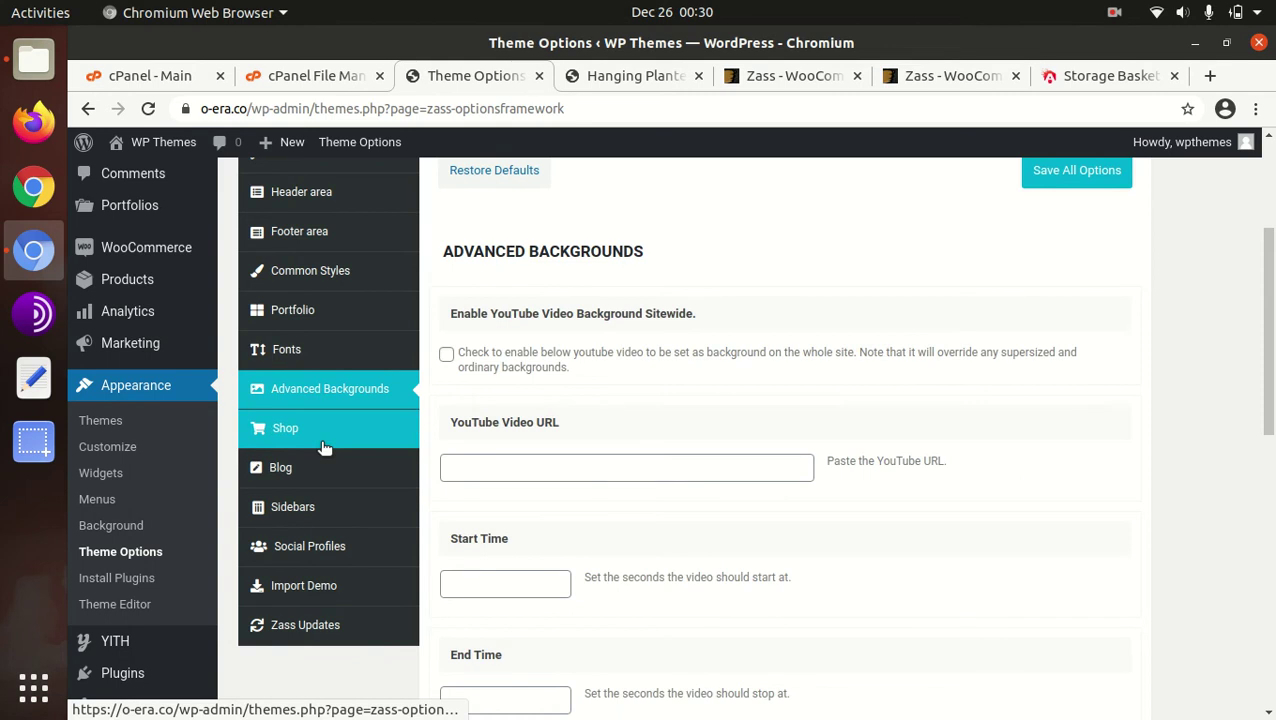
pyautogui.click(300, 430)
pyautogui.click(312, 474)
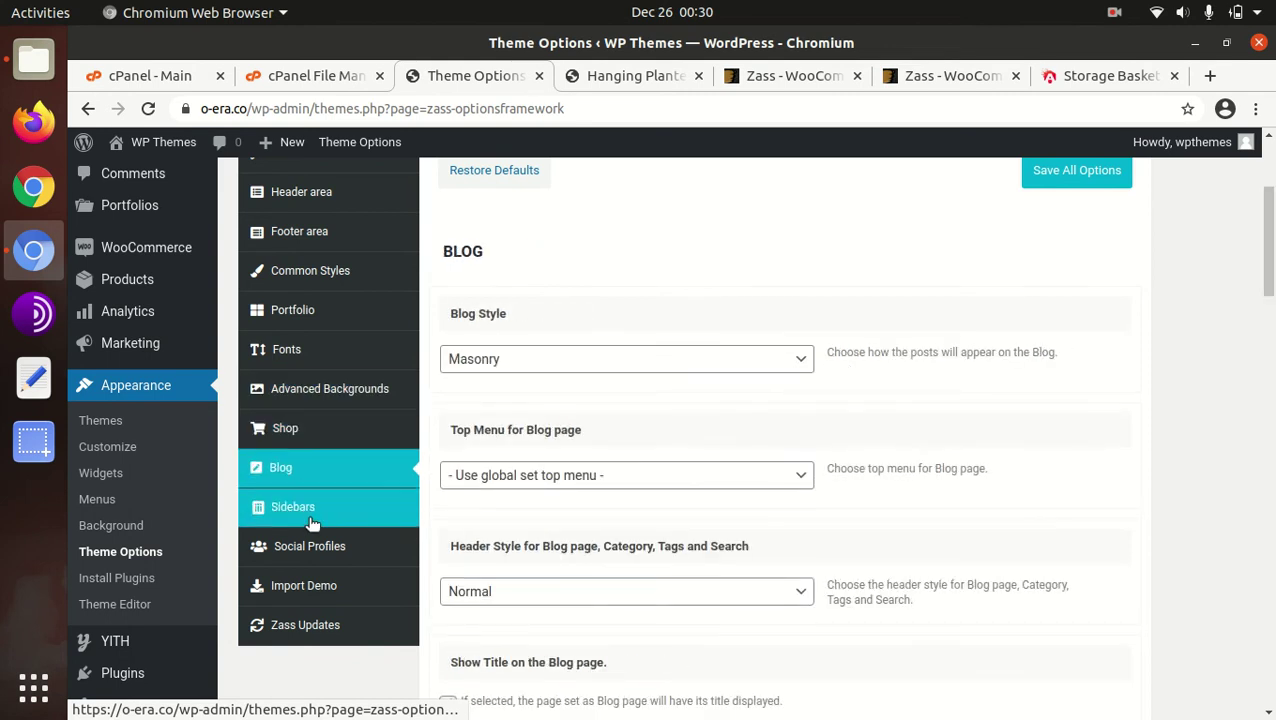
pyautogui.click(314, 506)
# View the Social Profiles, Import Demo and Zass Updates option sections
pyautogui.click(334, 548)
pyautogui.click(336, 592)
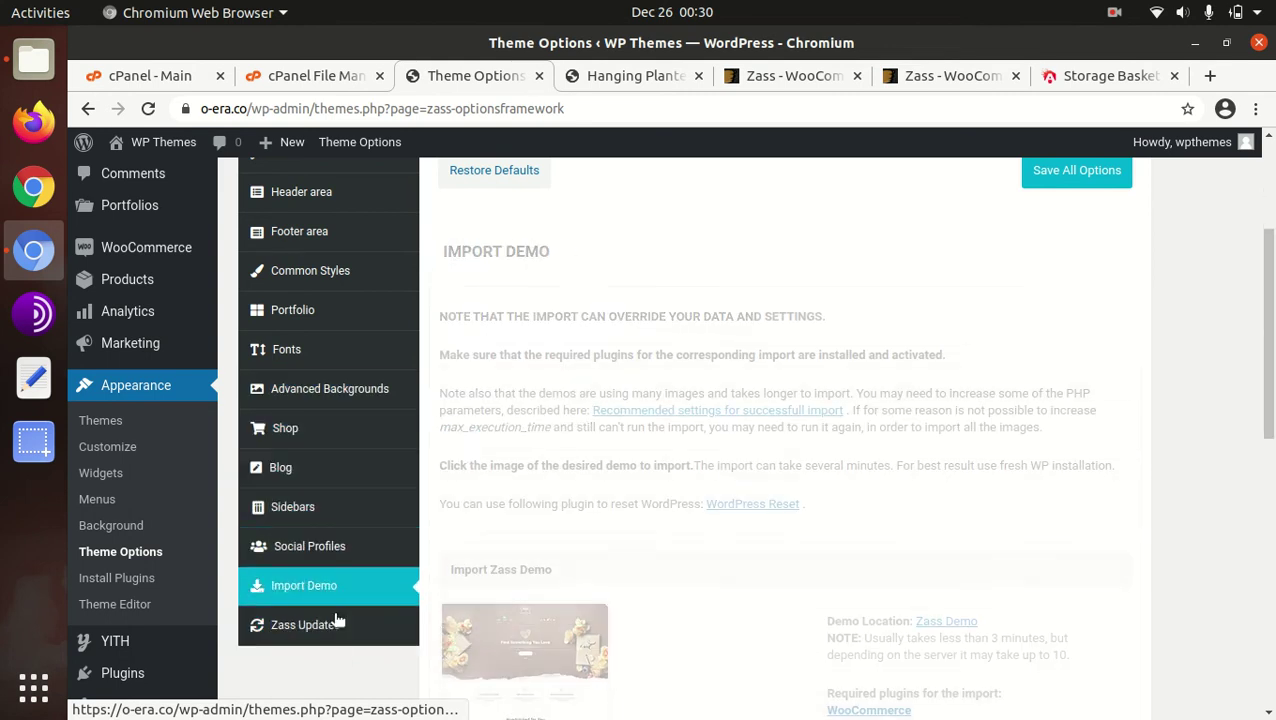
pyautogui.scroll(-3, 580, 545)
pyautogui.click(322, 331)
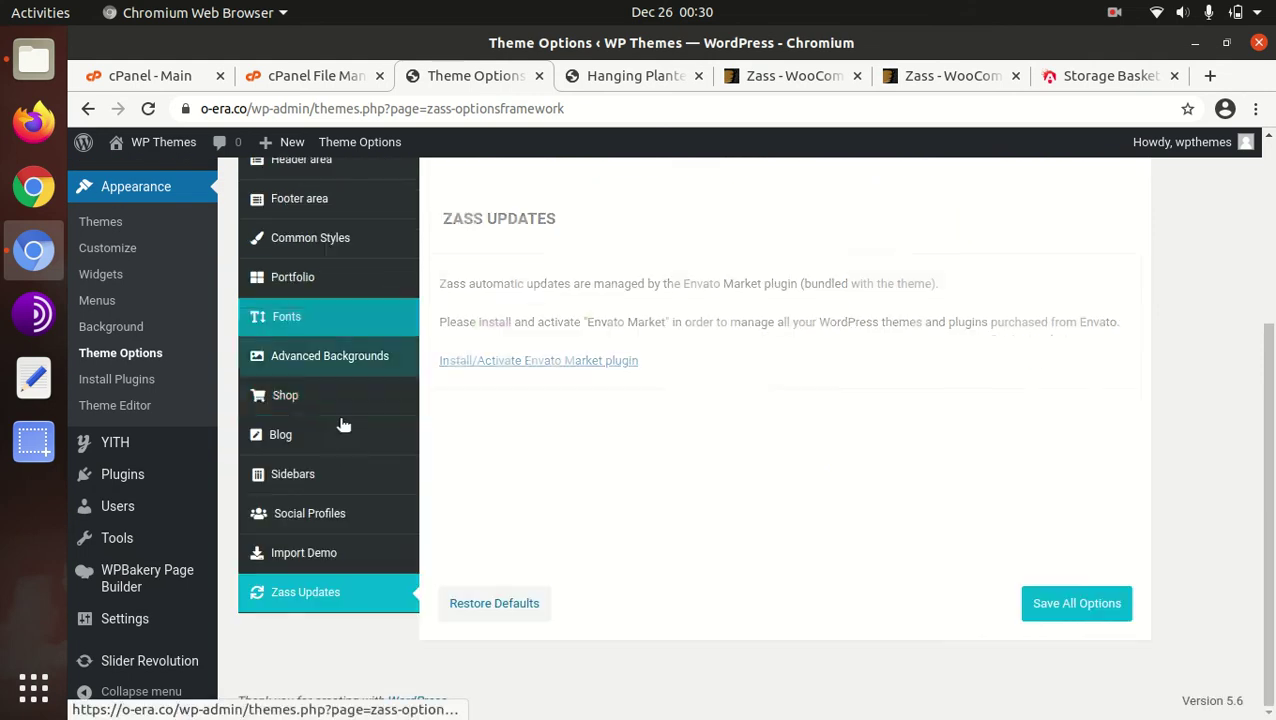
pyautogui.scroll(1, 476, 487)
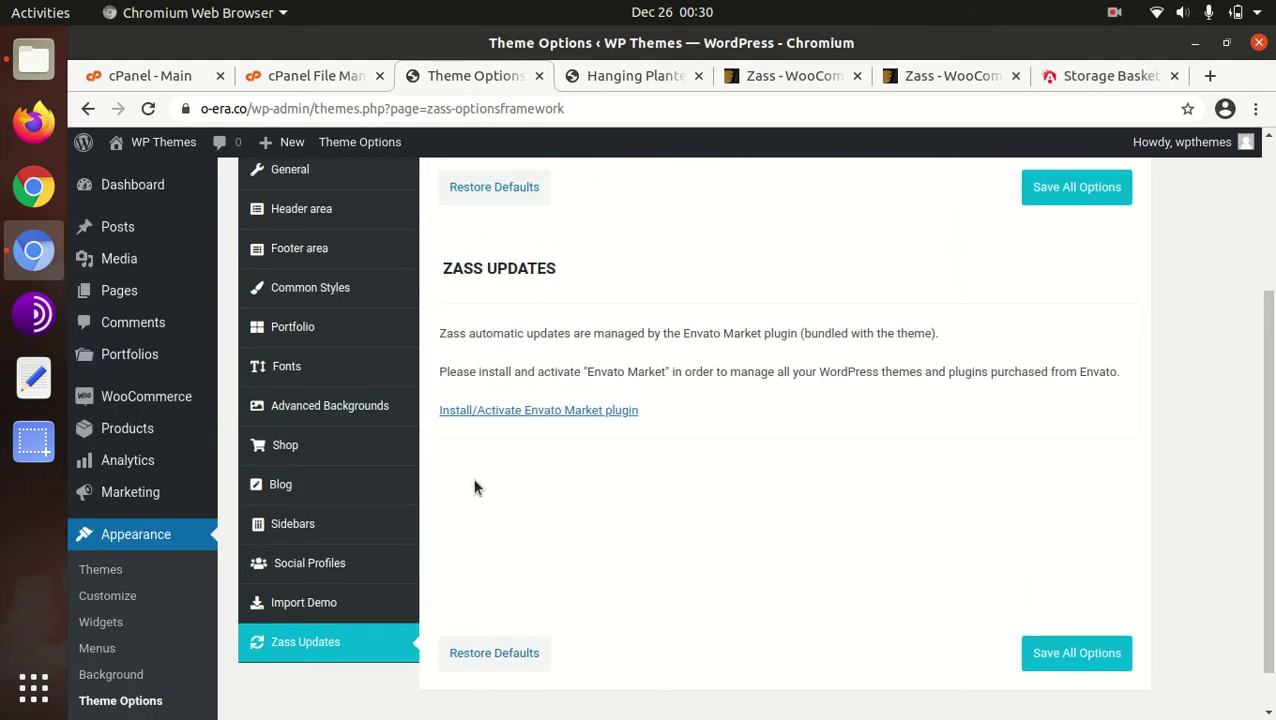
pyautogui.scroll(2, 475, 487)
# Look over the admin sidebar menu and dismiss the Envato Market plugin notice
pyautogui.moveTo(157, 200)
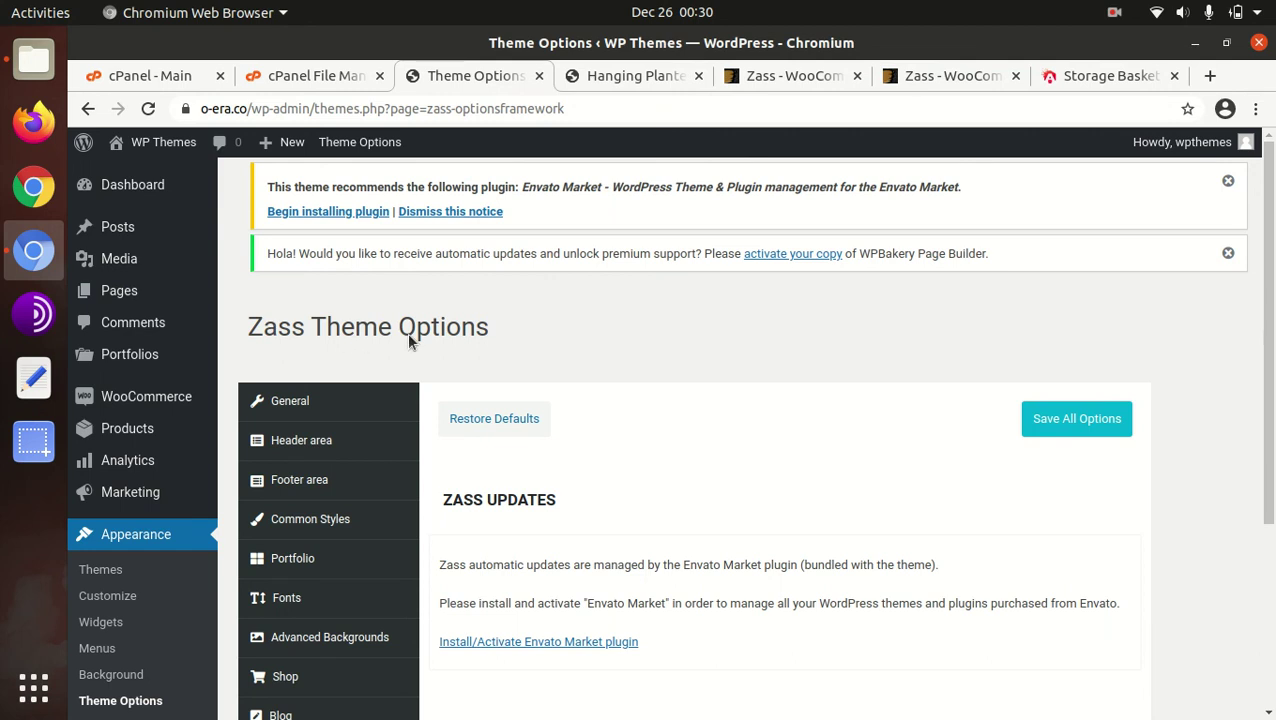
pyautogui.scroll(-5, 409, 340)
pyautogui.moveTo(143, 471)
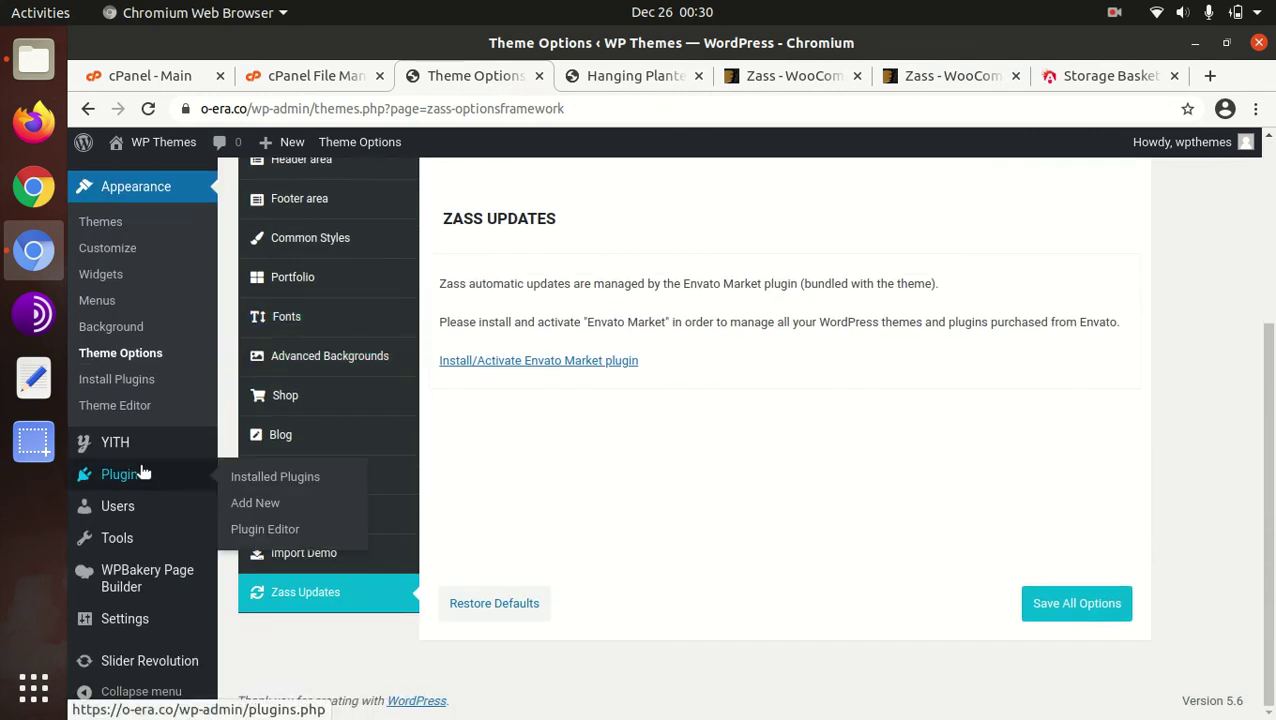
pyautogui.scroll(5, 137, 390)
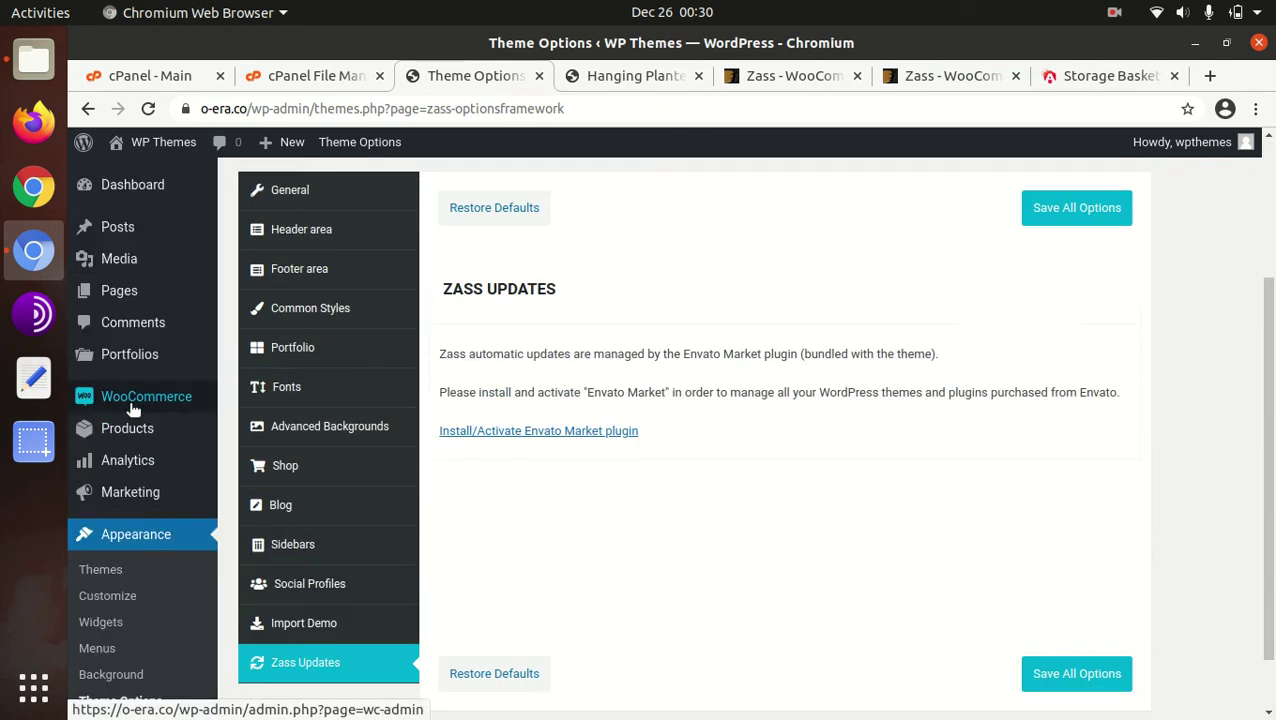
pyautogui.scroll(-4, 293, 438)
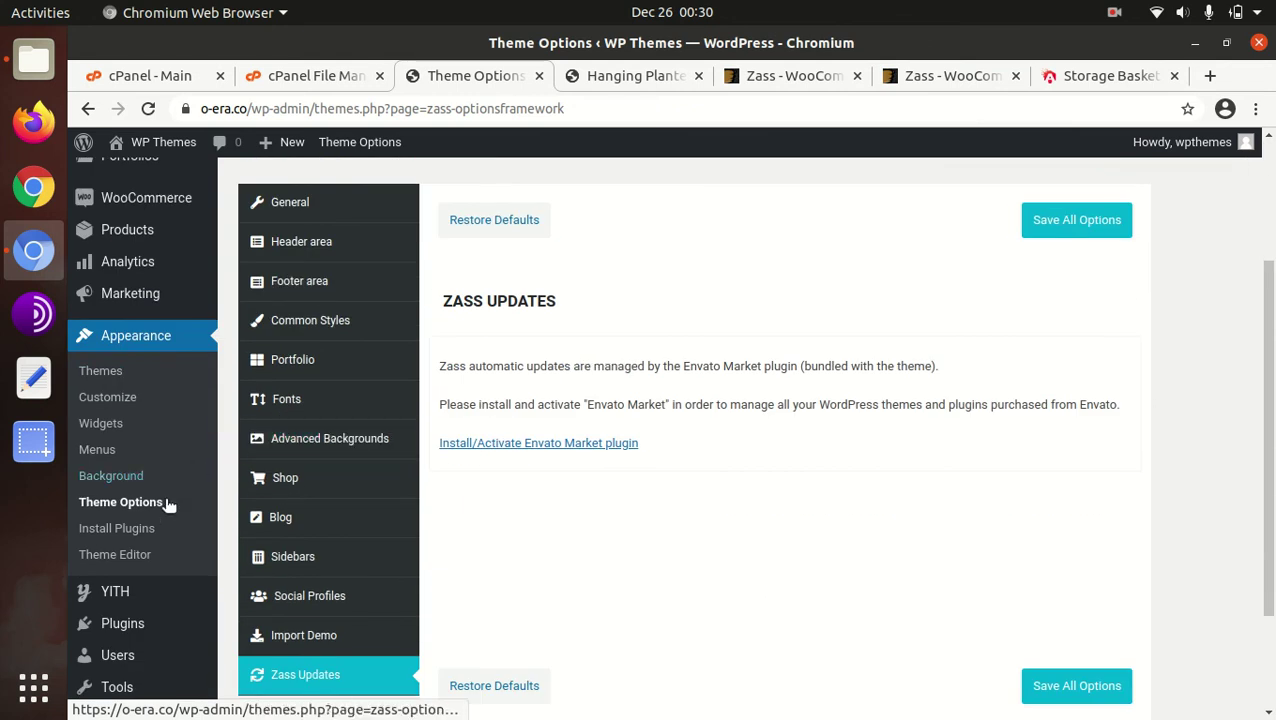
pyautogui.scroll(-2, 572, 493)
pyautogui.moveTo(147, 444)
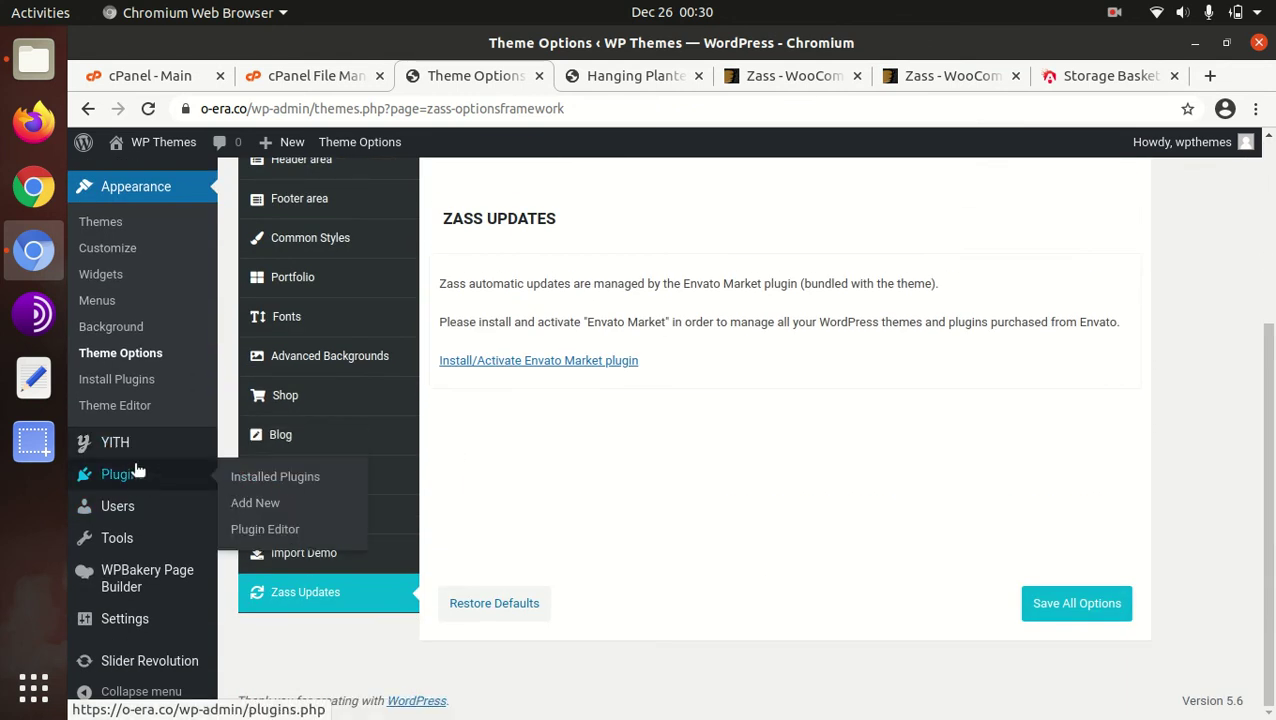
pyautogui.moveTo(155, 510)
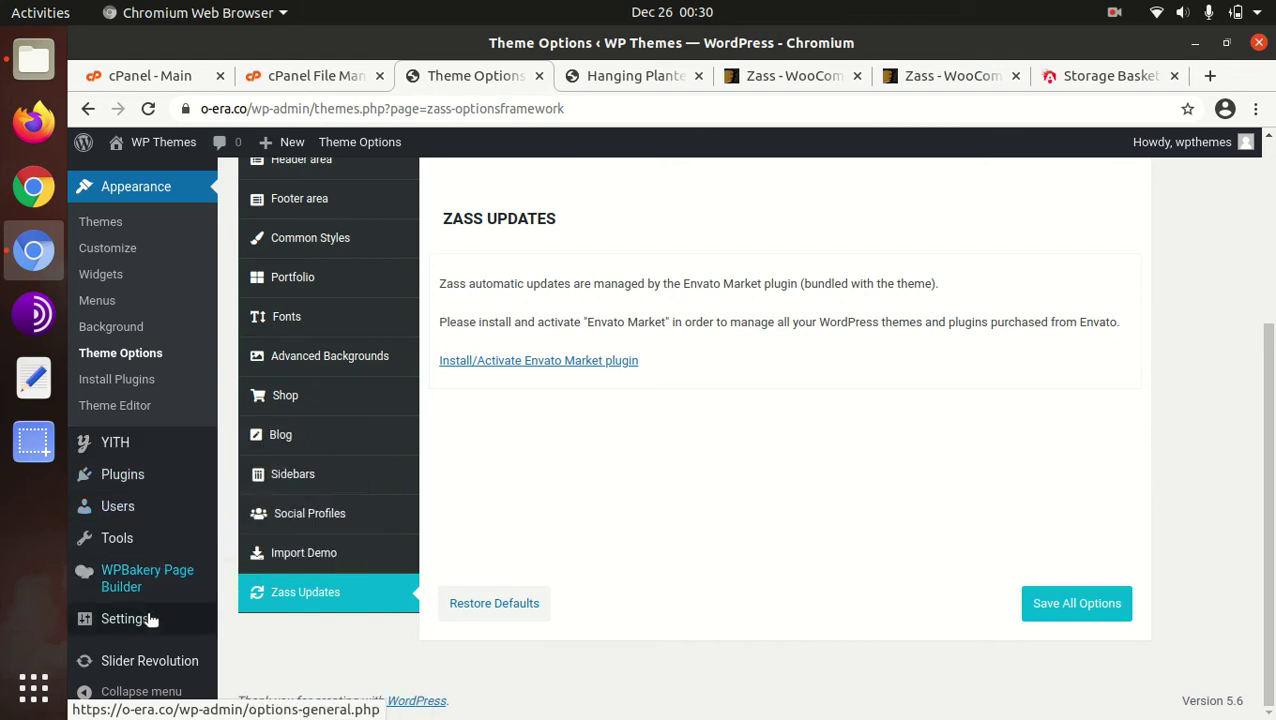
pyautogui.scroll(5, 130, 600)
pyautogui.scroll(-2, 150, 420)
pyautogui.scroll(-3, 147, 441)
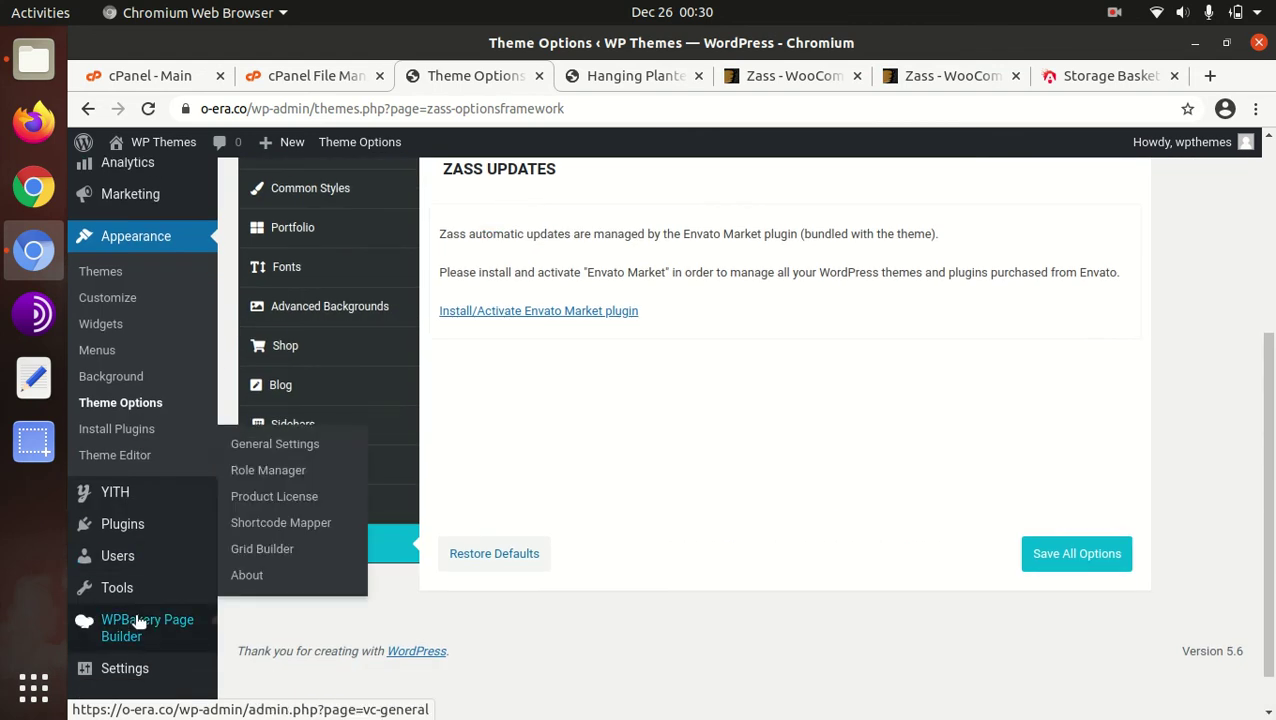
pyautogui.moveTo(137, 570)
pyautogui.scroll(5, 137, 570)
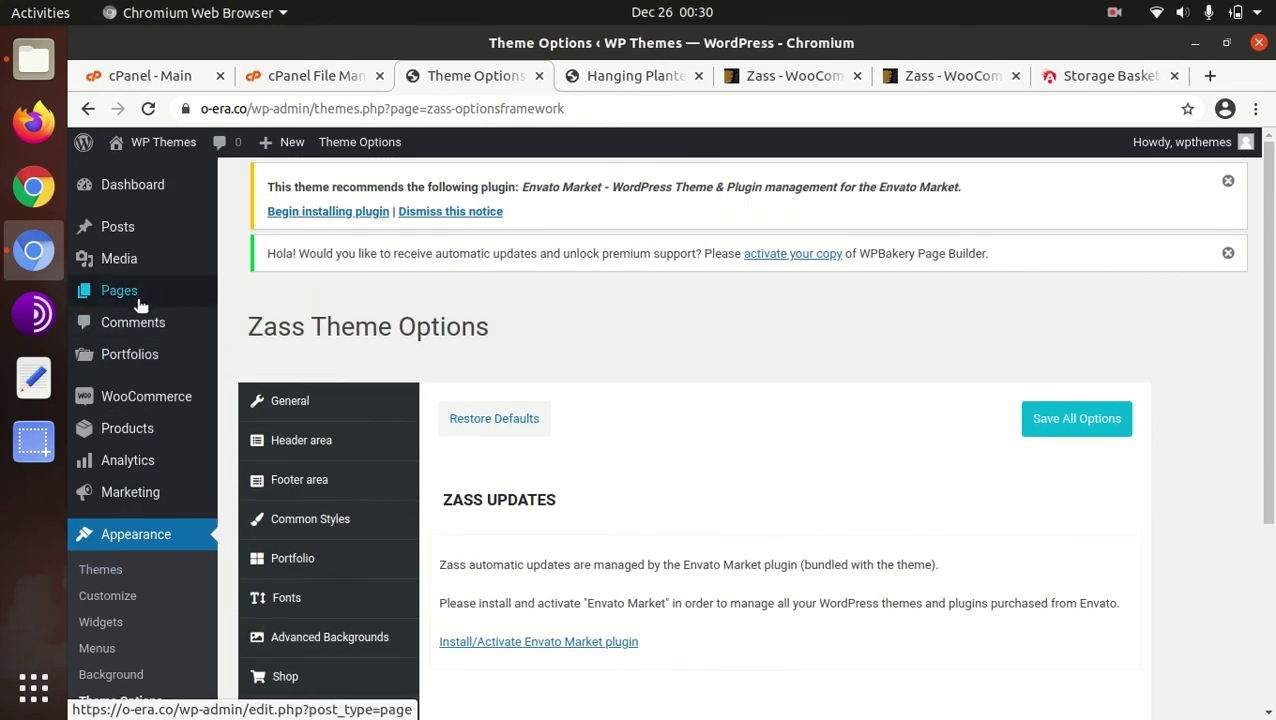
pyautogui.click(1228, 184)
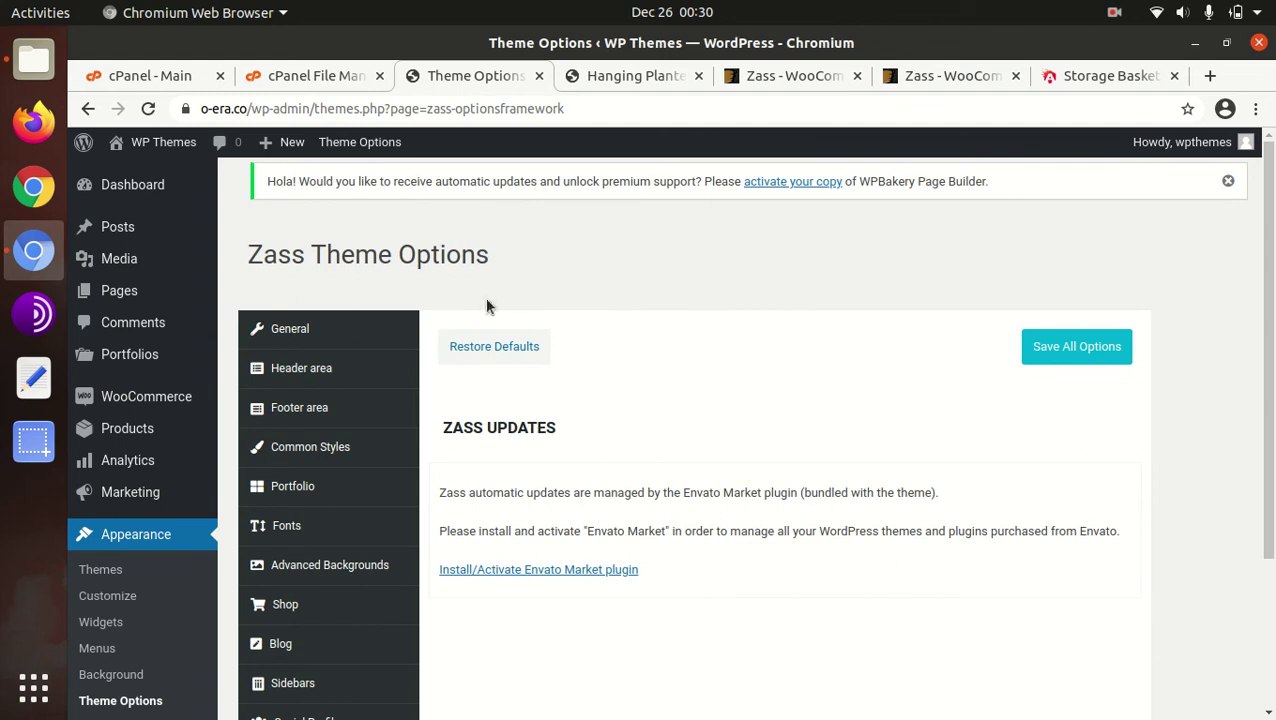
# Return to the General theme options and scroll through its layout and logo settings
pyautogui.scroll(-3, 644, 484)
pyautogui.scroll(2, 500, 470)
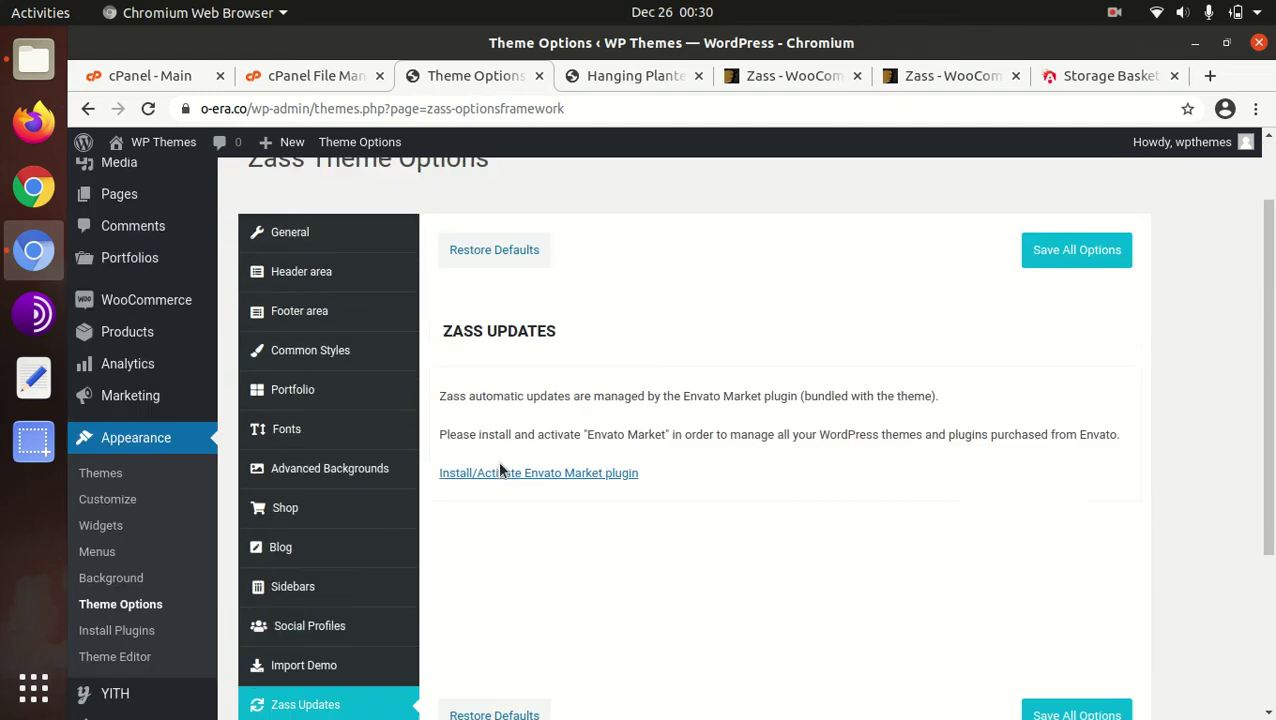
pyautogui.scroll(1, 313, 322)
pyautogui.click(290, 279)
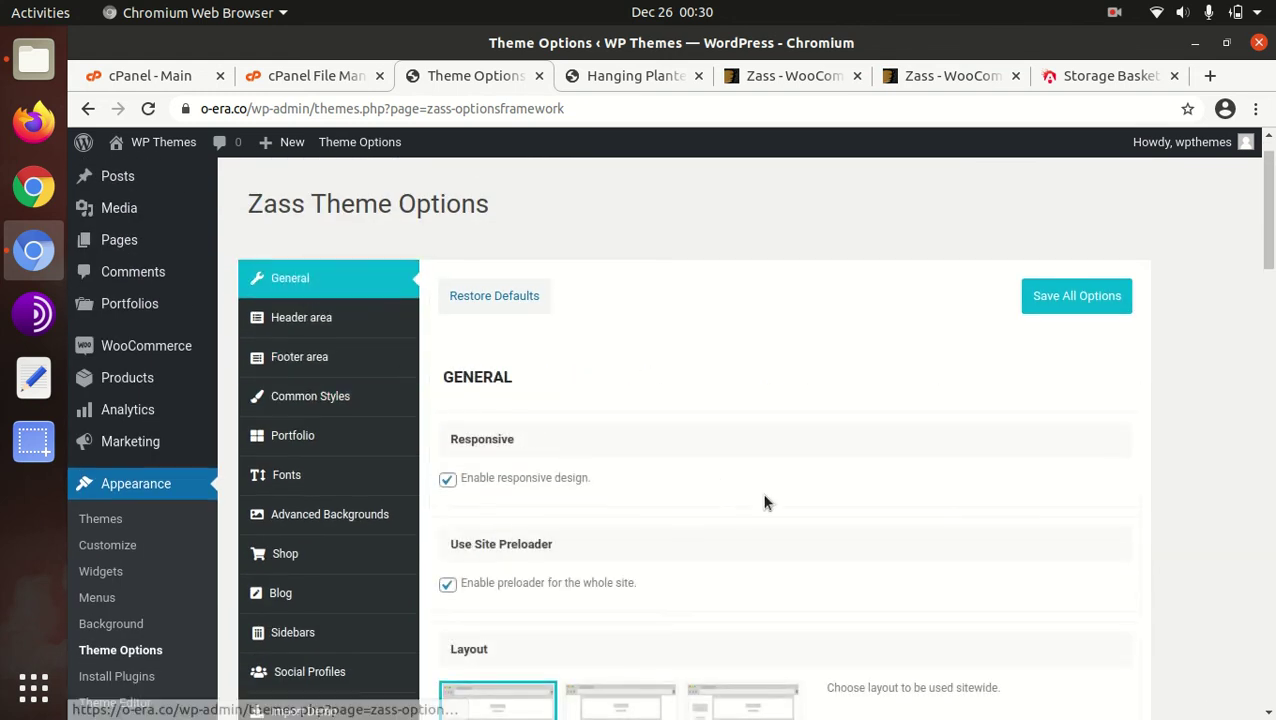
pyautogui.scroll(-6, 612, 490)
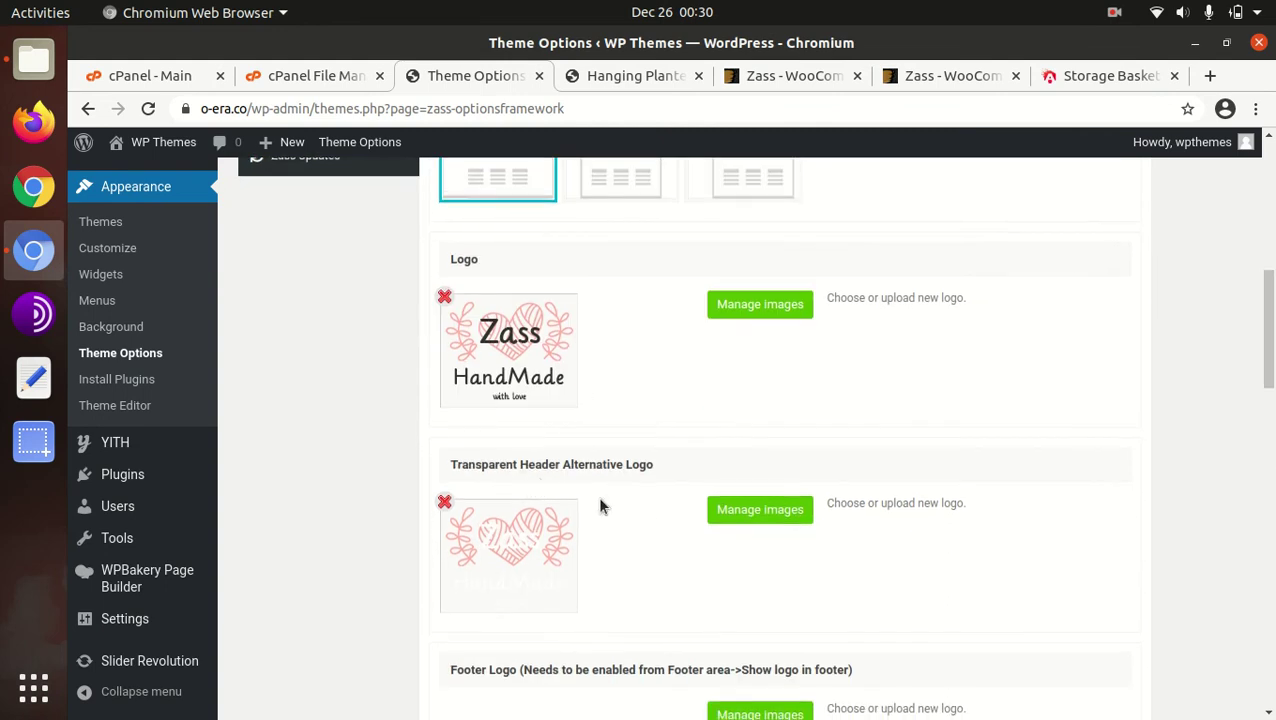
pyautogui.scroll(-1, 516, 484)
pyautogui.scroll(-3, 507, 472)
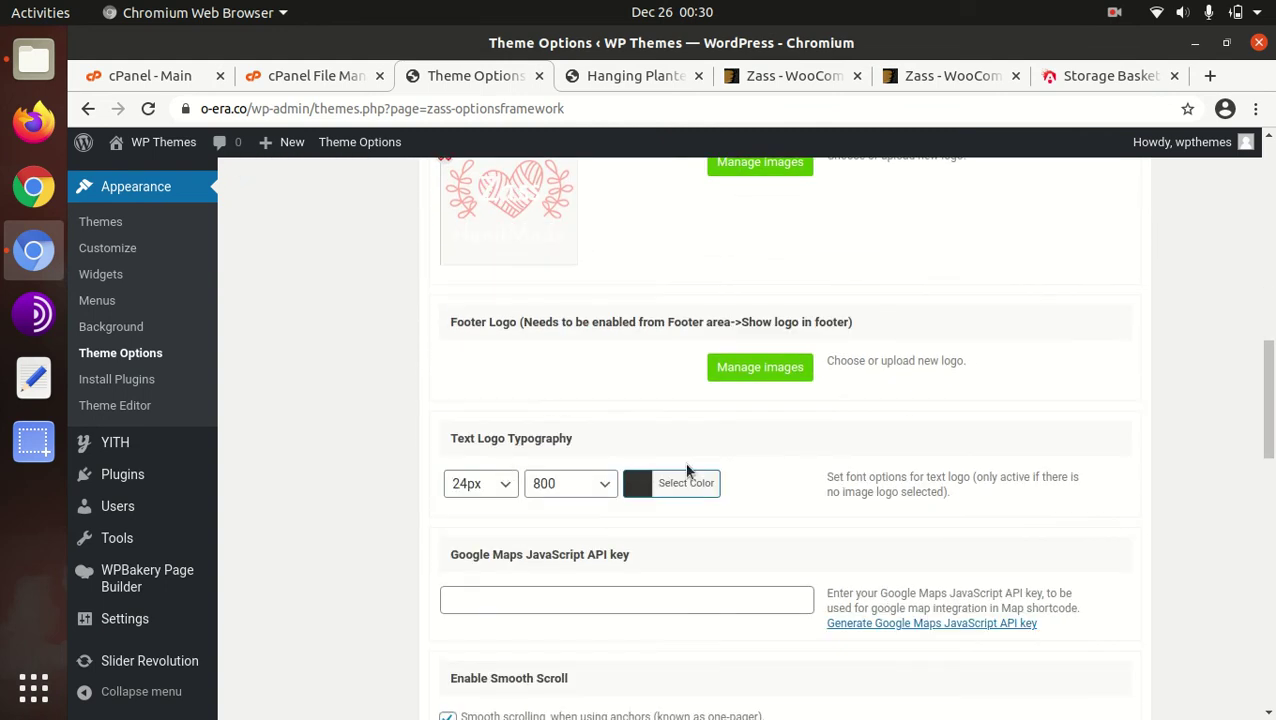
pyautogui.scroll(-6, 686, 470)
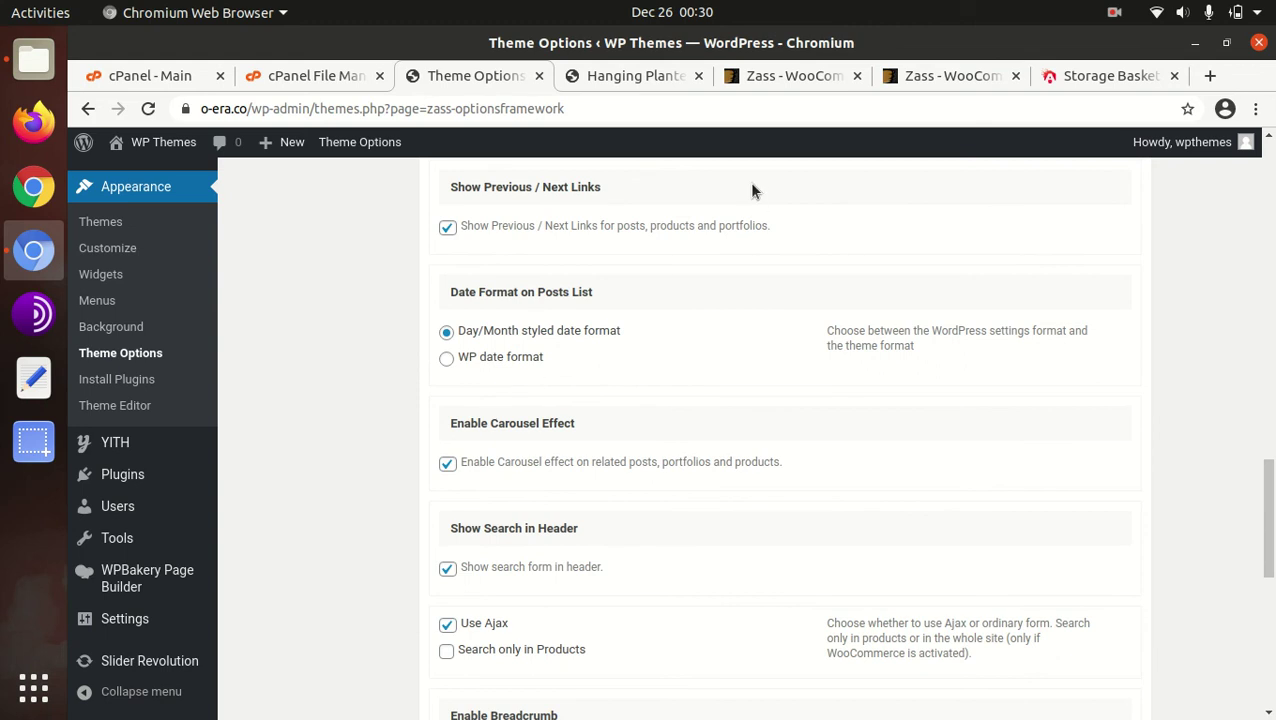
pyautogui.scroll(7, 647, 379)
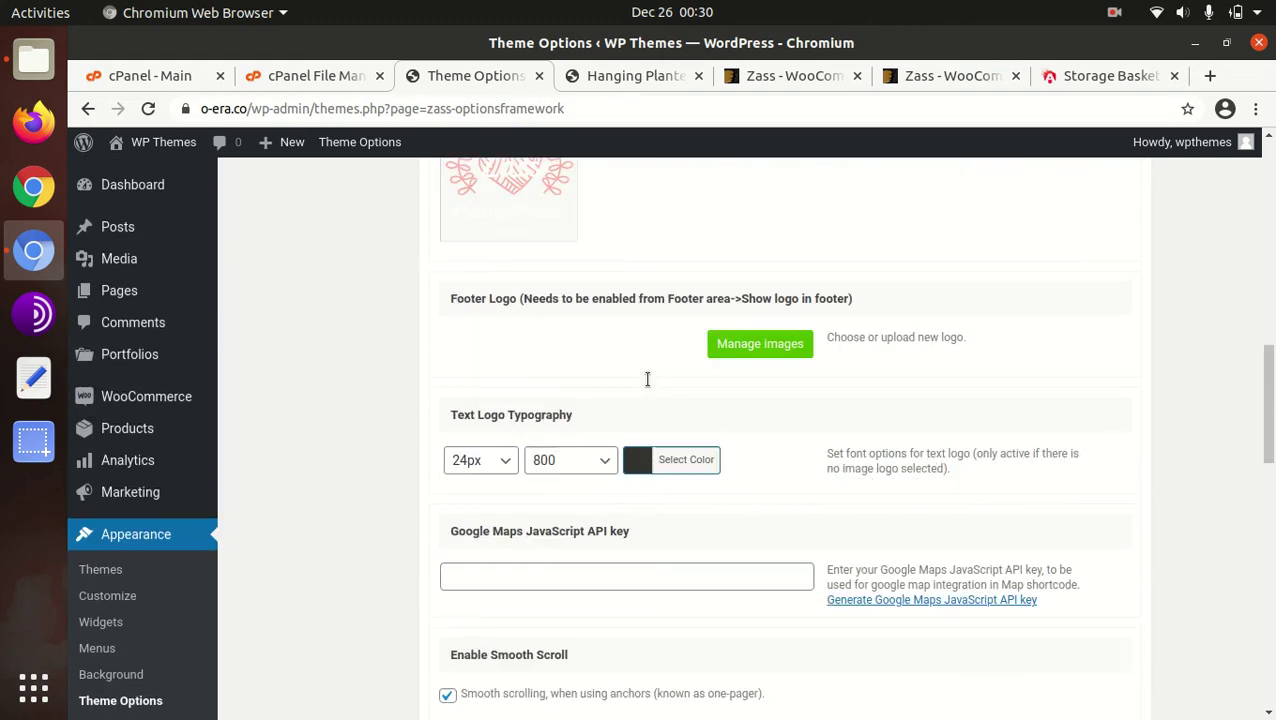
pyautogui.scroll(4, 647, 379)
pyautogui.scroll(3, 400, 347)
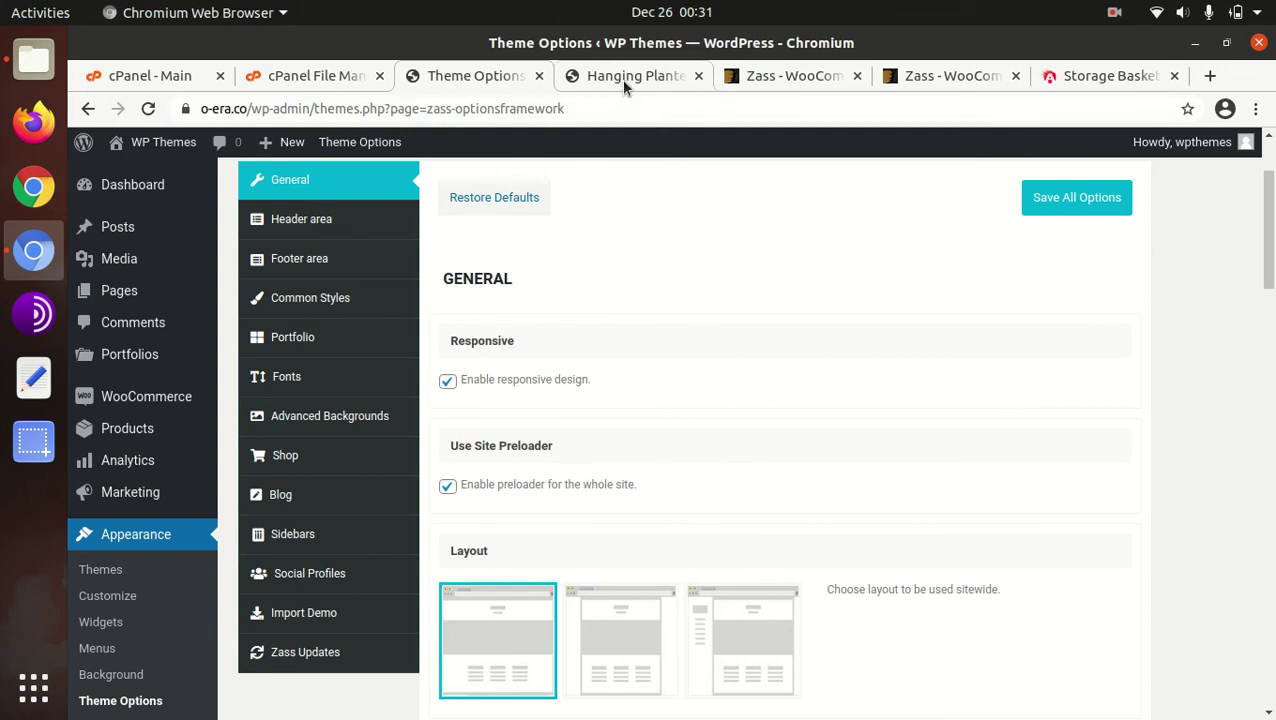
# Open the Hanging Planter portfolio page in WPBakery's frontend editor and scroll it
pyautogui.click(623, 78)
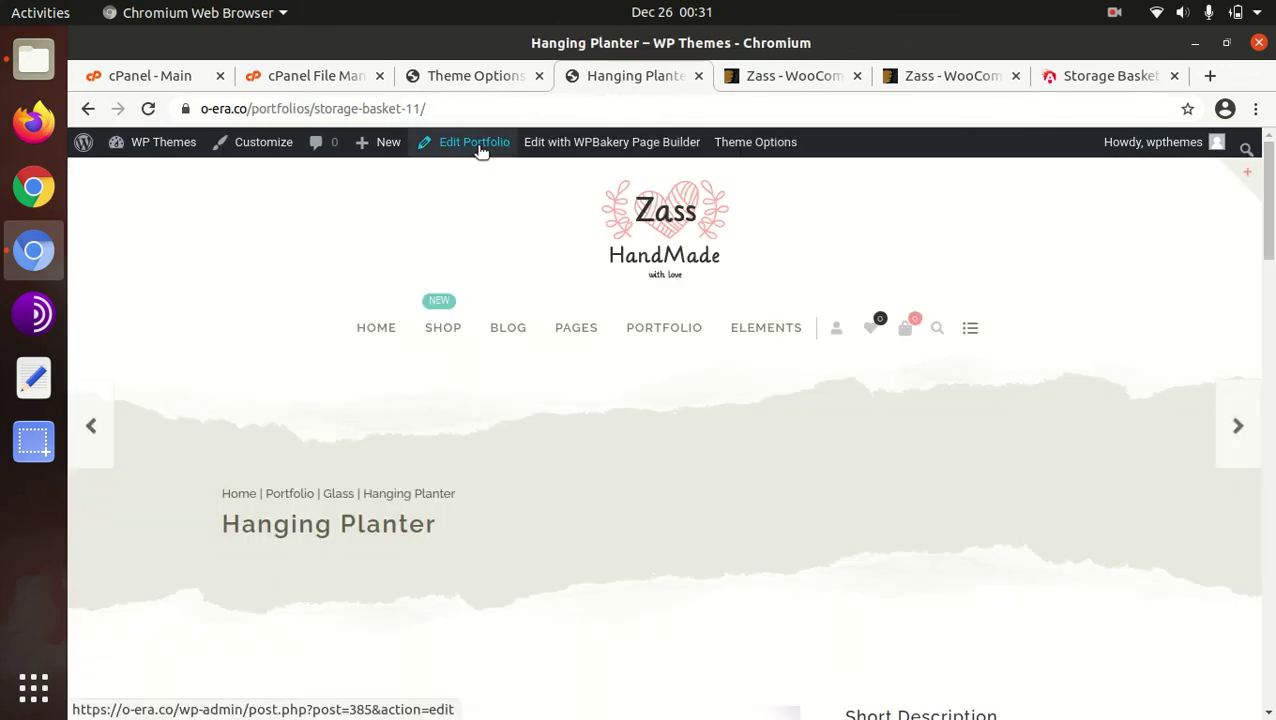
pyautogui.click(612, 143)
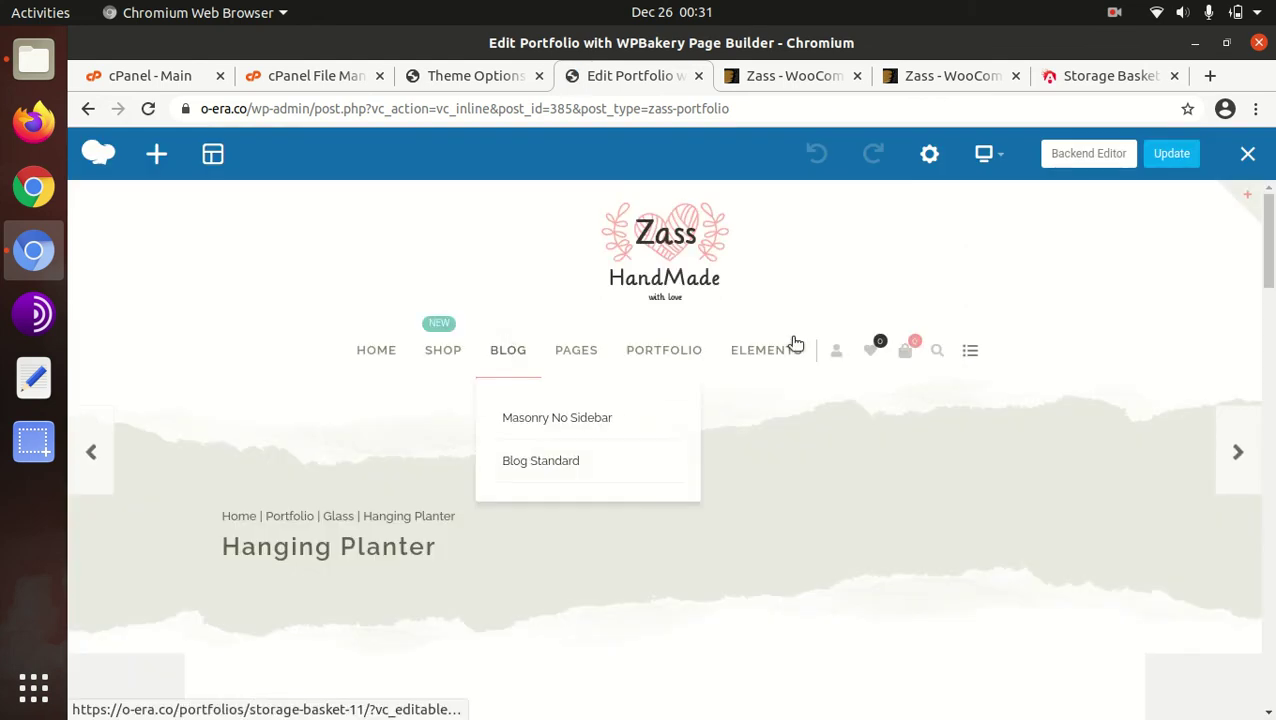
pyautogui.scroll(-5, 986, 352)
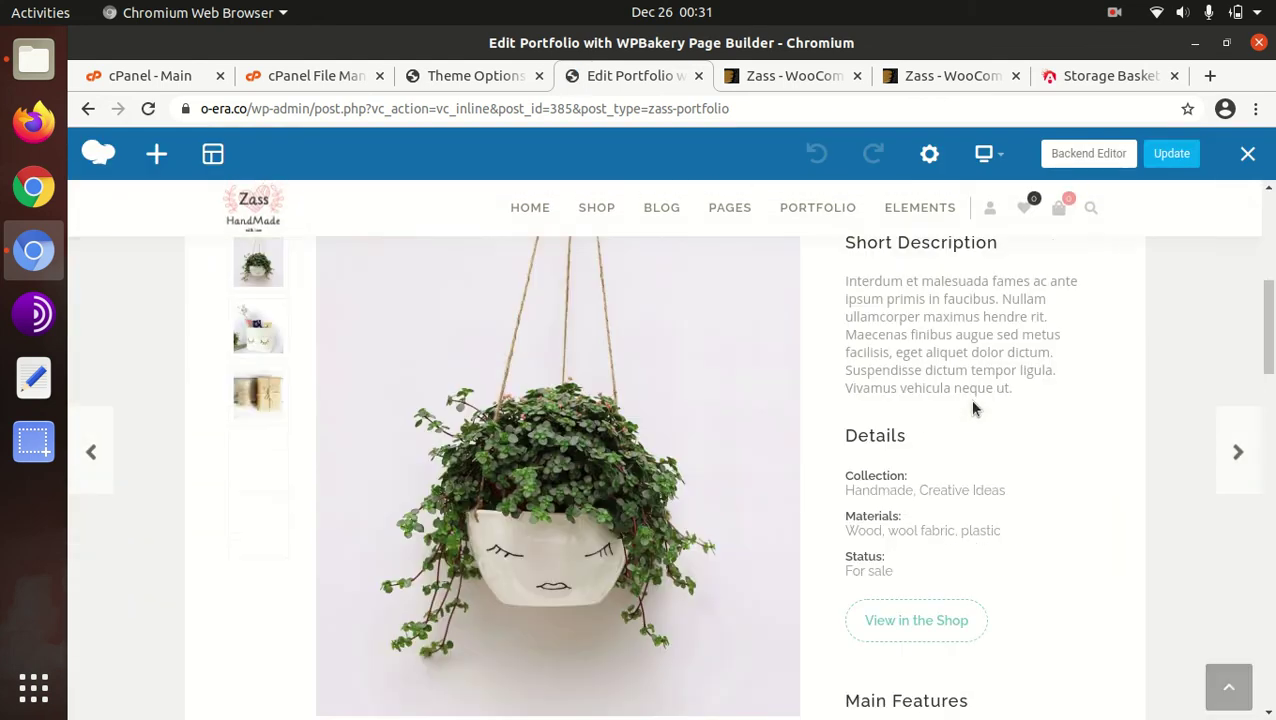
# Switch Hanging Planter to WPBakery's Backend Editor and scroll through the Edit Portfolio screen
pyautogui.click(1078, 156)
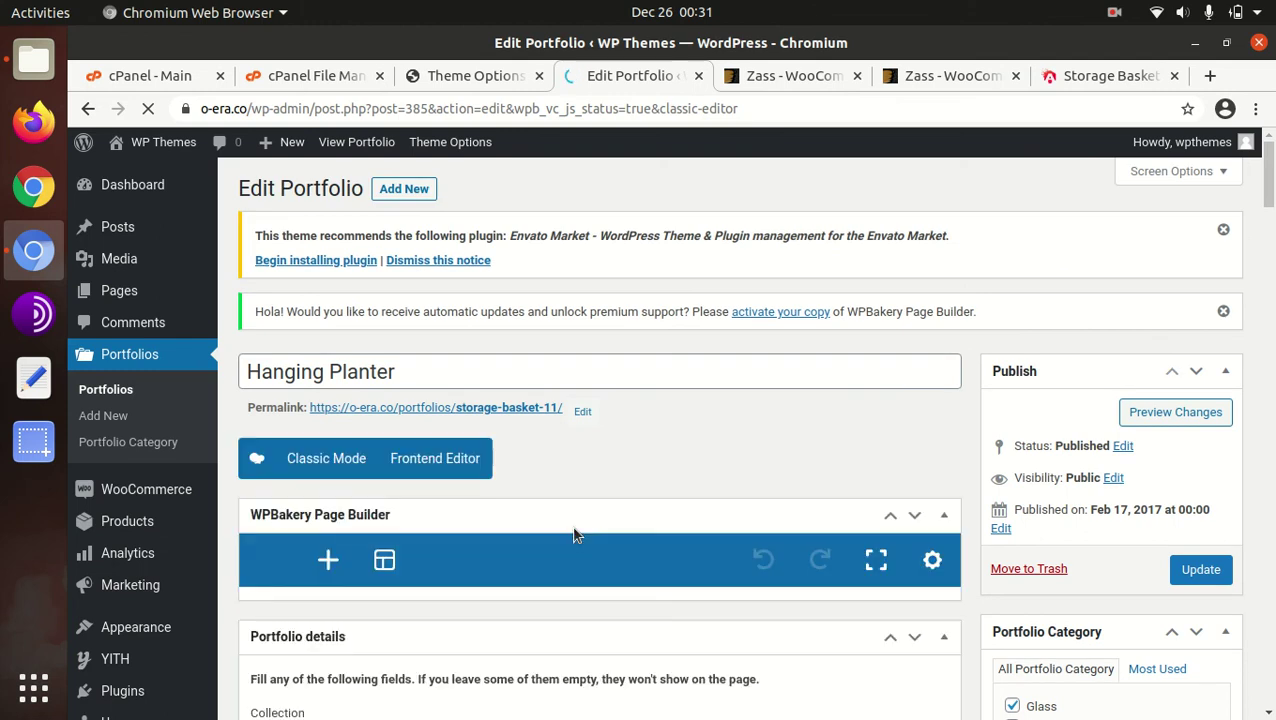
pyautogui.scroll(-5, 647, 539)
pyautogui.scroll(-12, 647, 539)
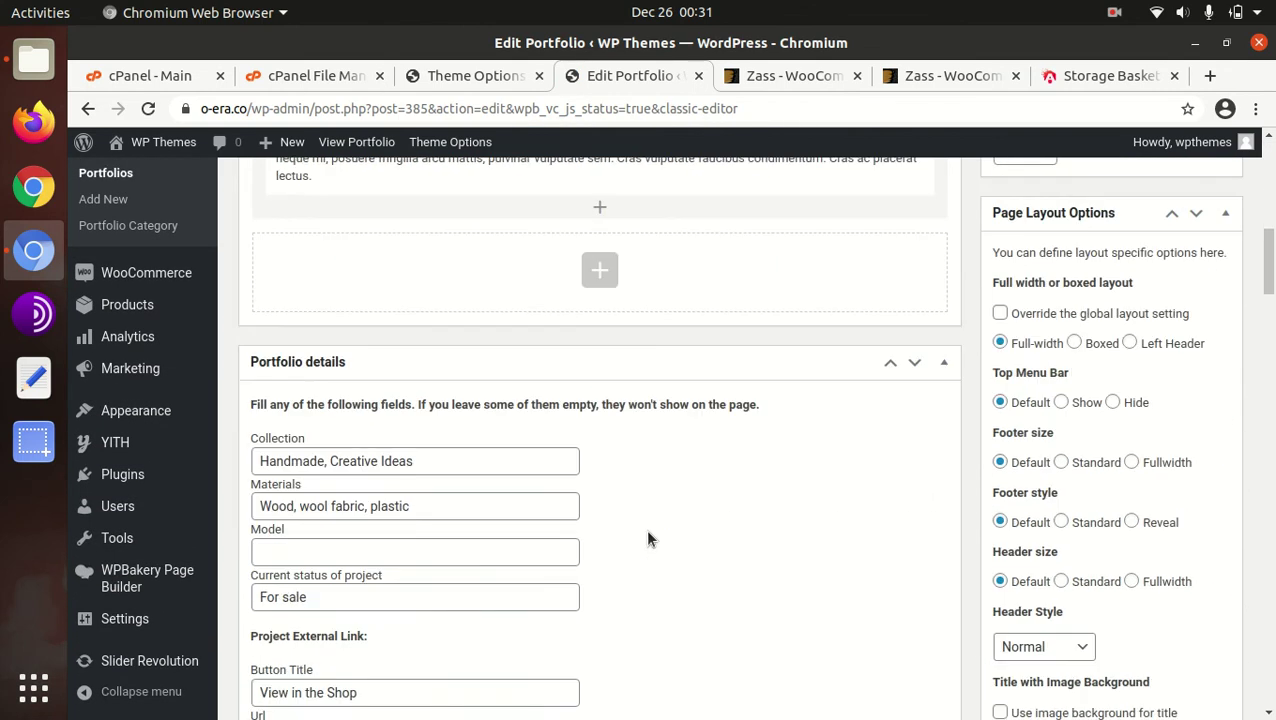
pyautogui.scroll(15, 647, 539)
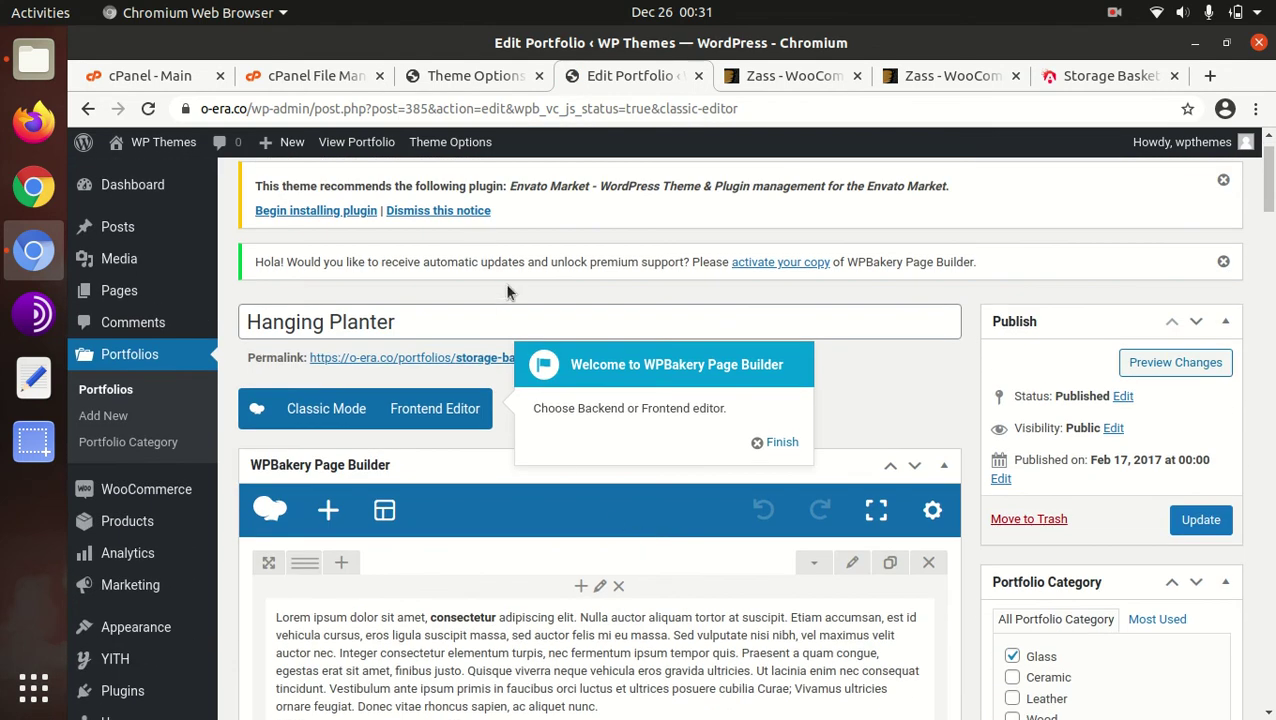
pyautogui.moveTo(129, 255)
pyautogui.scroll(1, 129, 255)
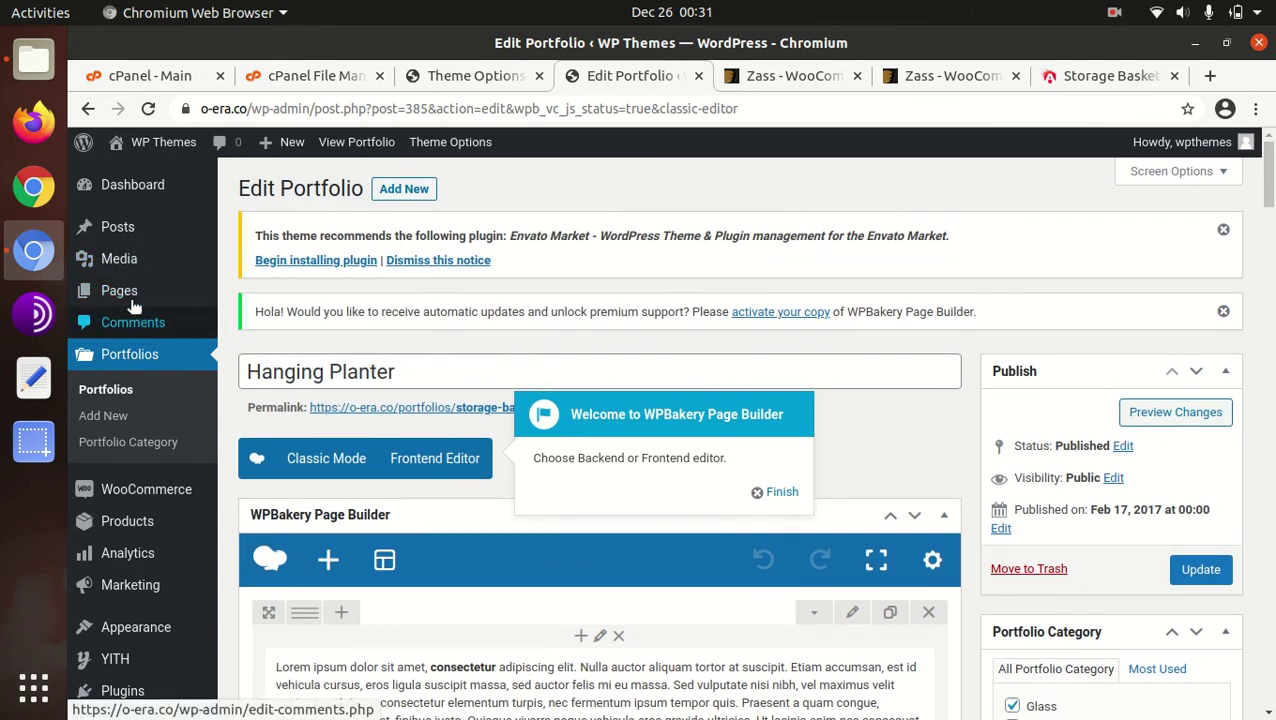
# From All Pages, open Home — Front Page in WPBakery's frontend editor
pyautogui.moveTo(165, 290)
pyautogui.click(257, 293)
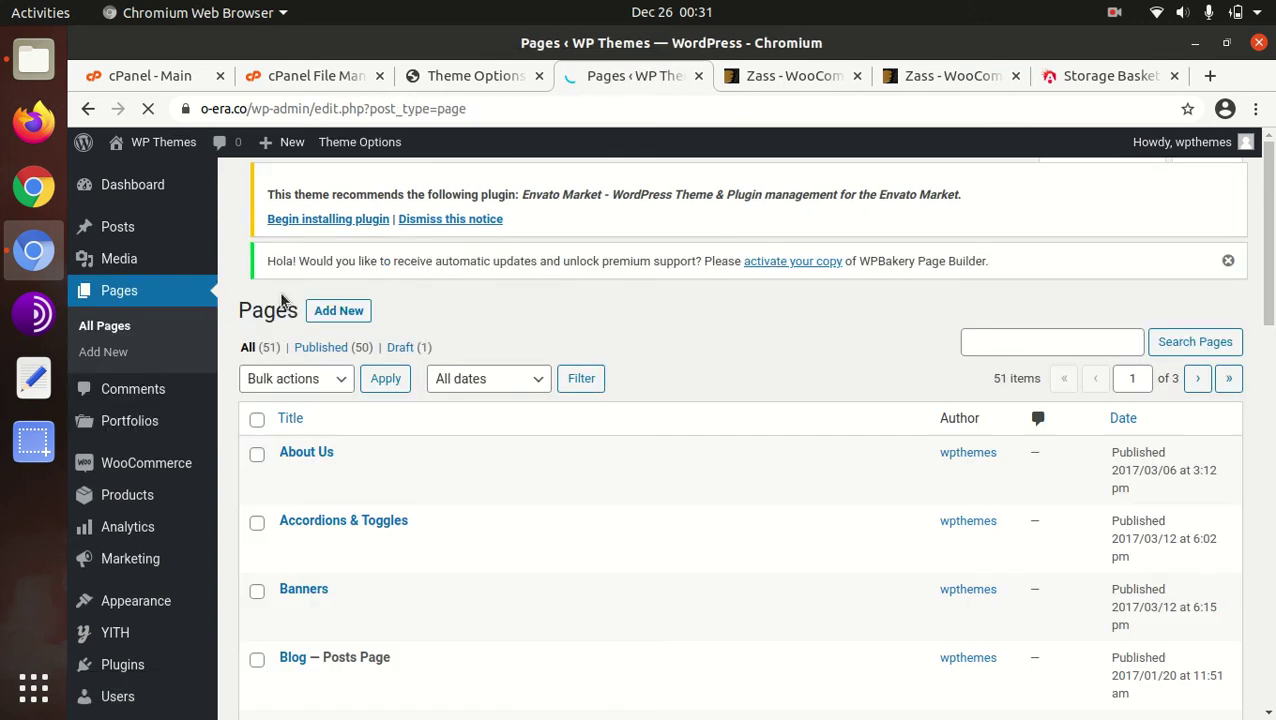
pyautogui.scroll(-4, 521, 352)
pyautogui.scroll(-10, 521, 352)
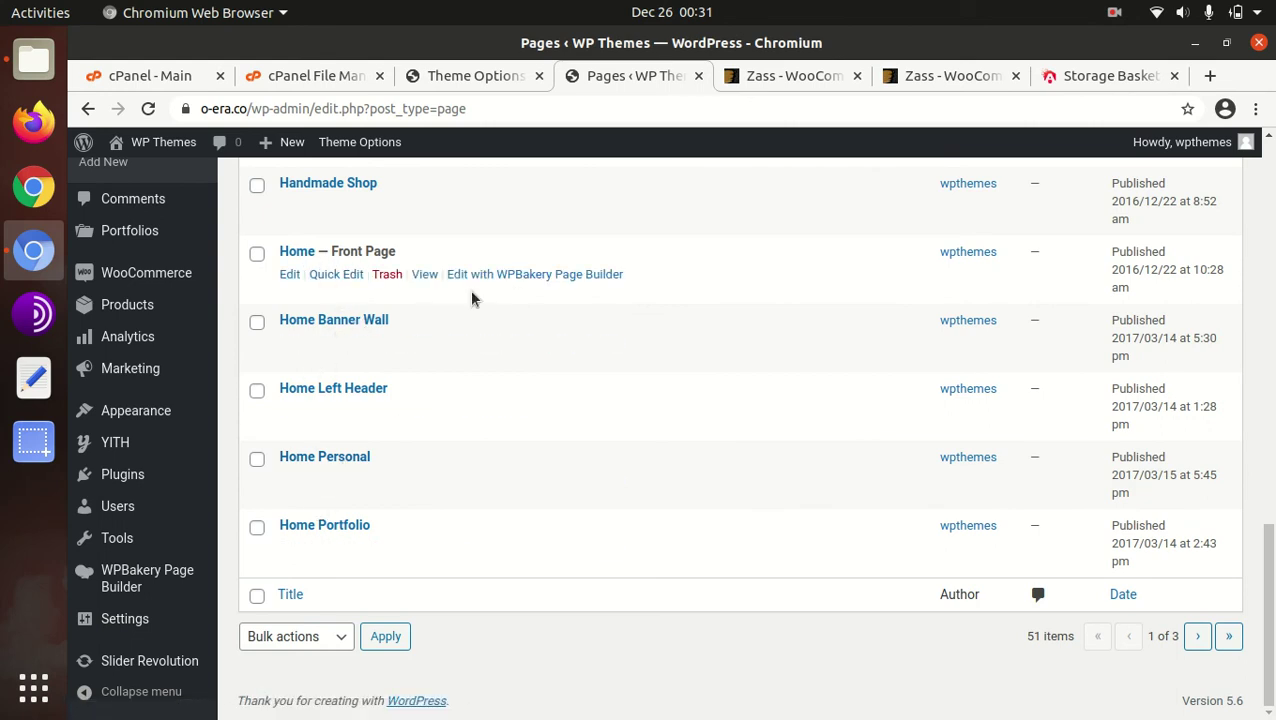
pyautogui.click(505, 276)
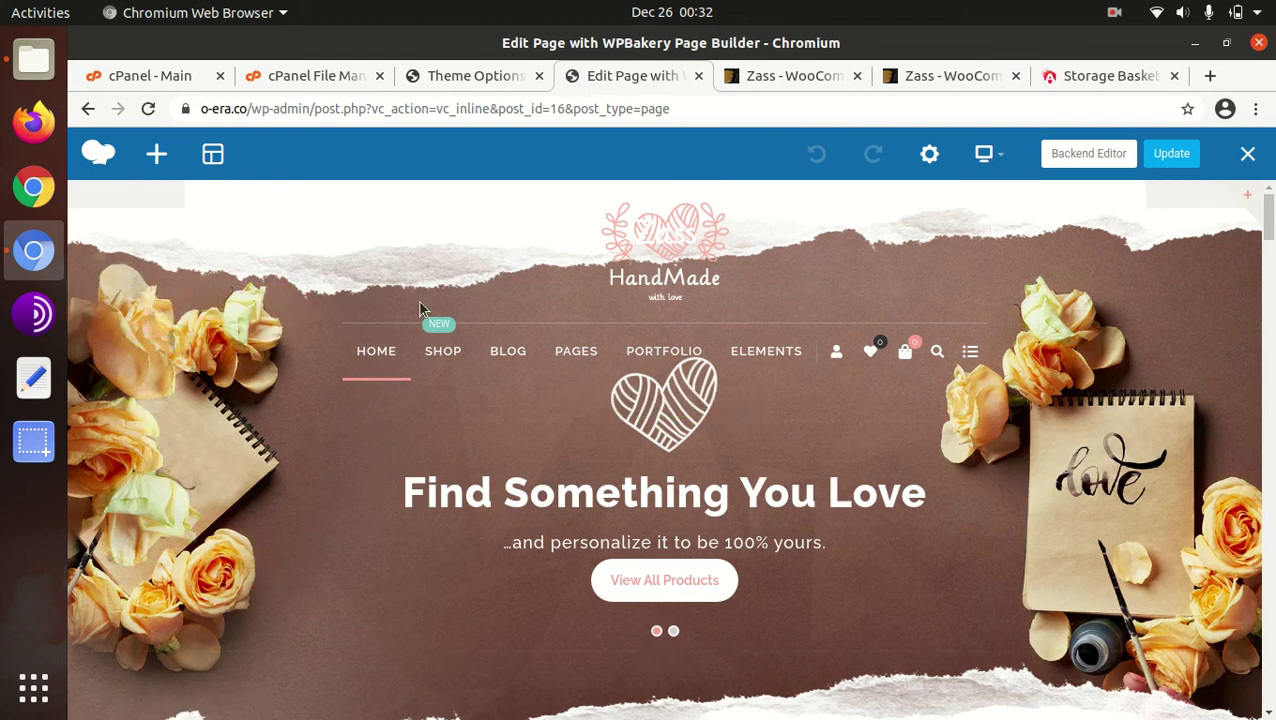
pyautogui.moveTo(580, 403)
pyautogui.moveTo(695, 353)
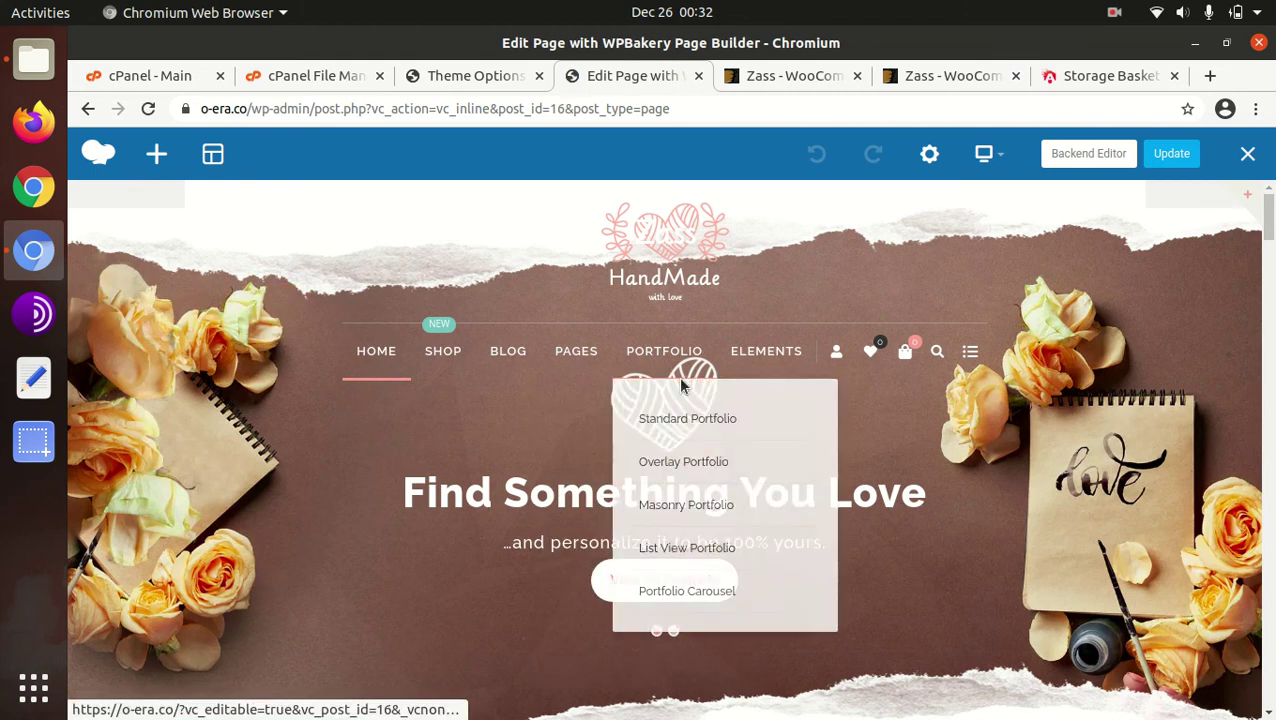
pyautogui.scroll(-2, 963, 381)
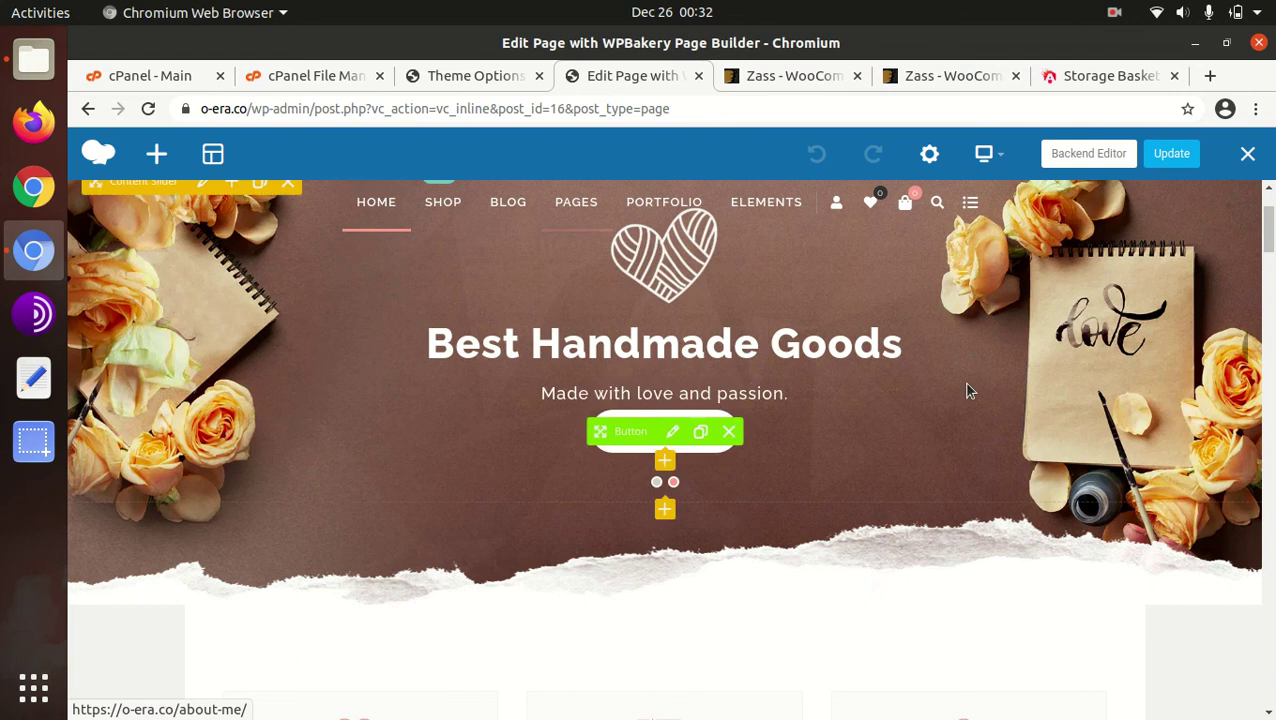
pyautogui.moveTo(688, 427)
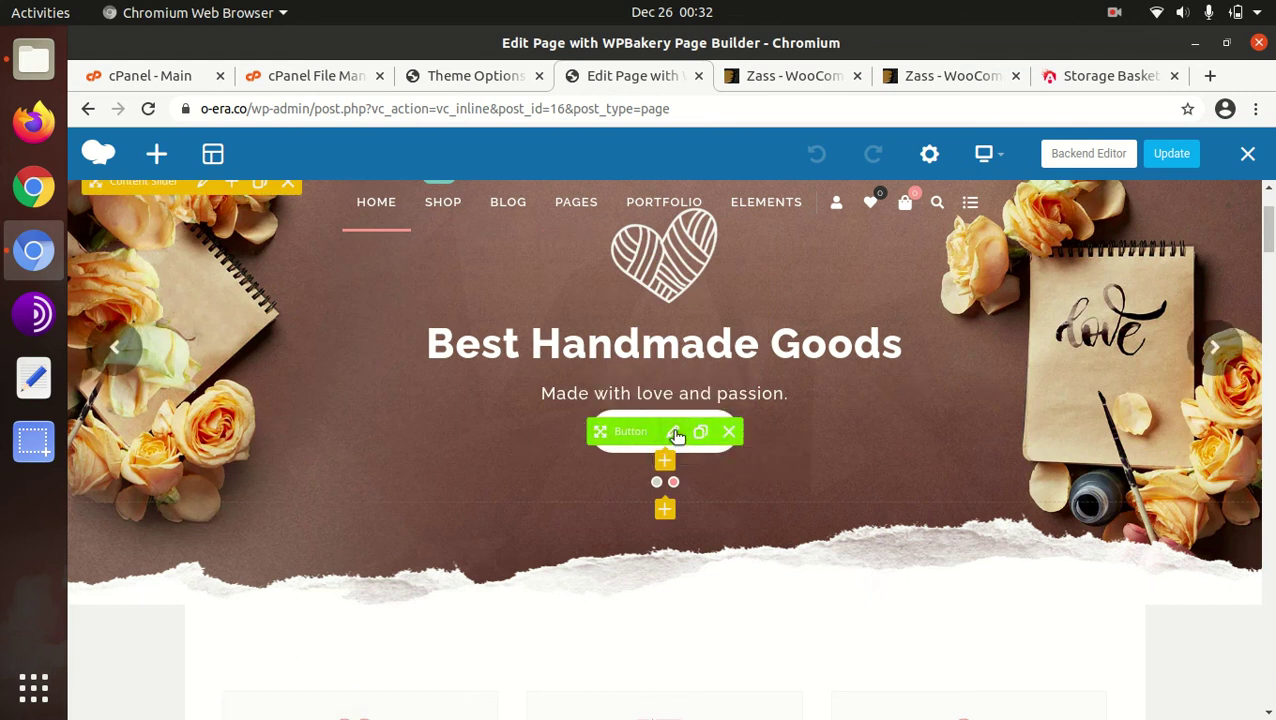
pyautogui.scroll(-3, 721, 440)
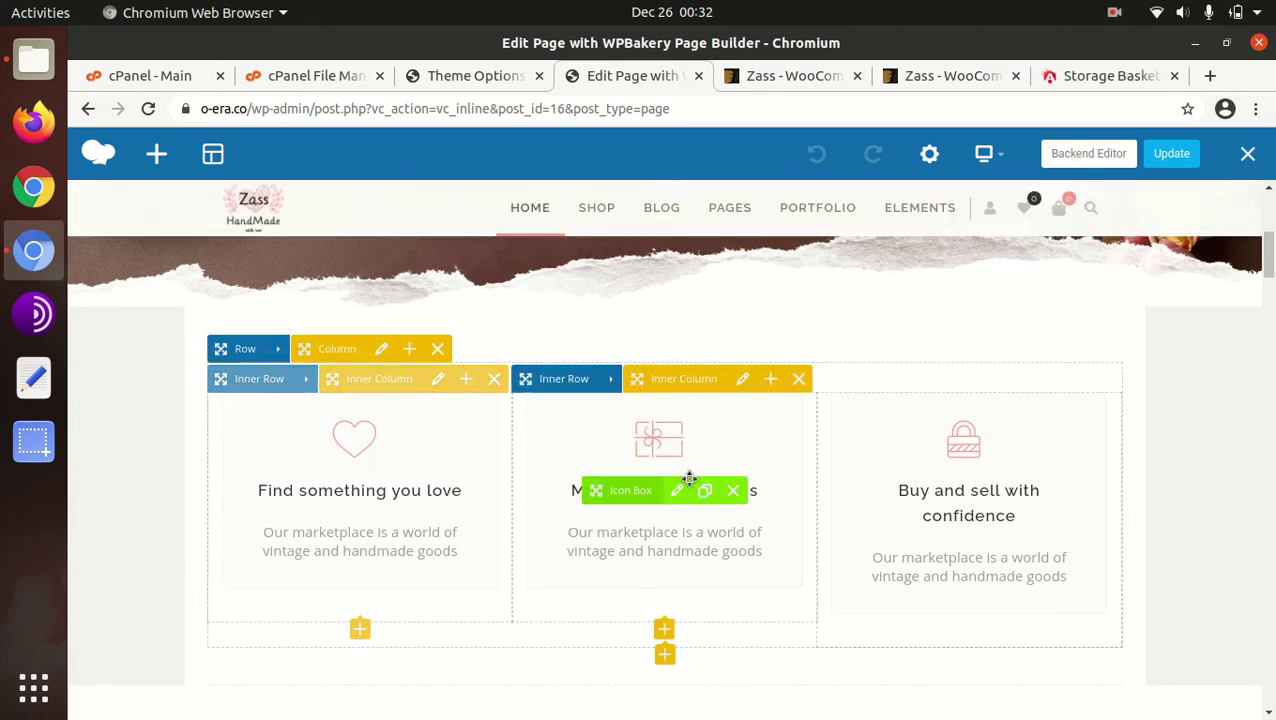
pyautogui.scroll(-5, 953, 487)
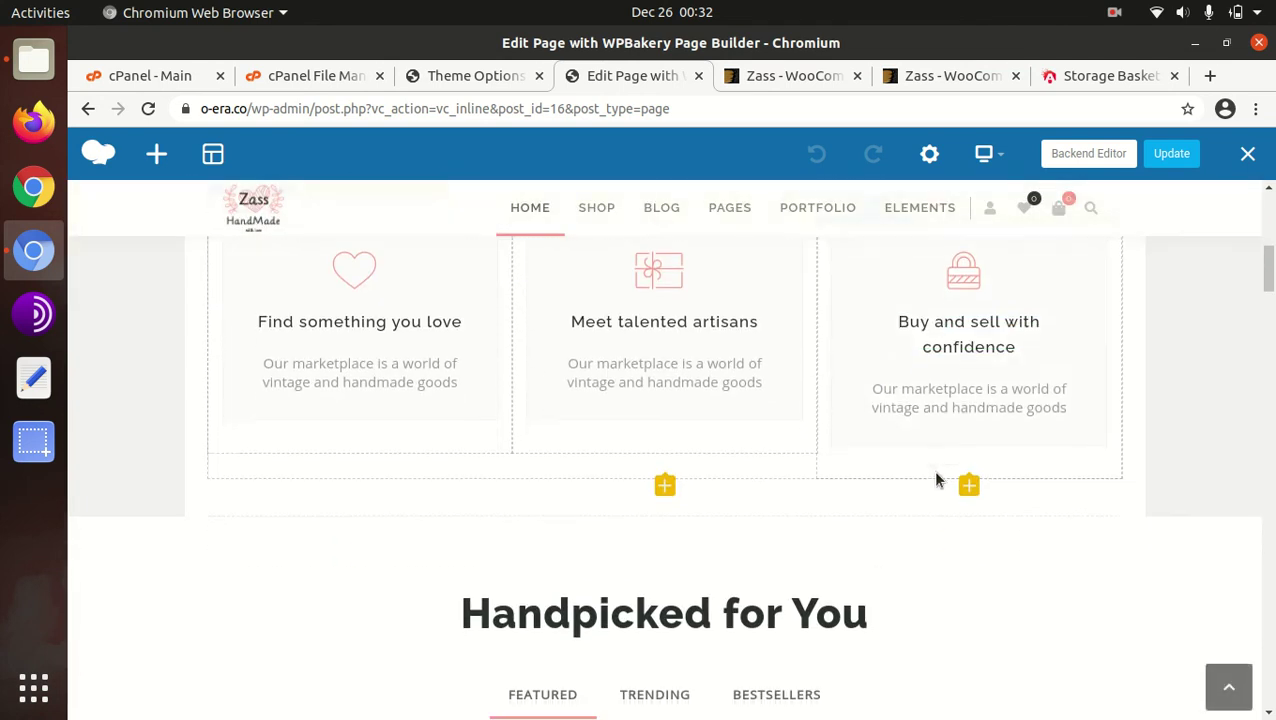
pyautogui.scroll(-3, 490, 504)
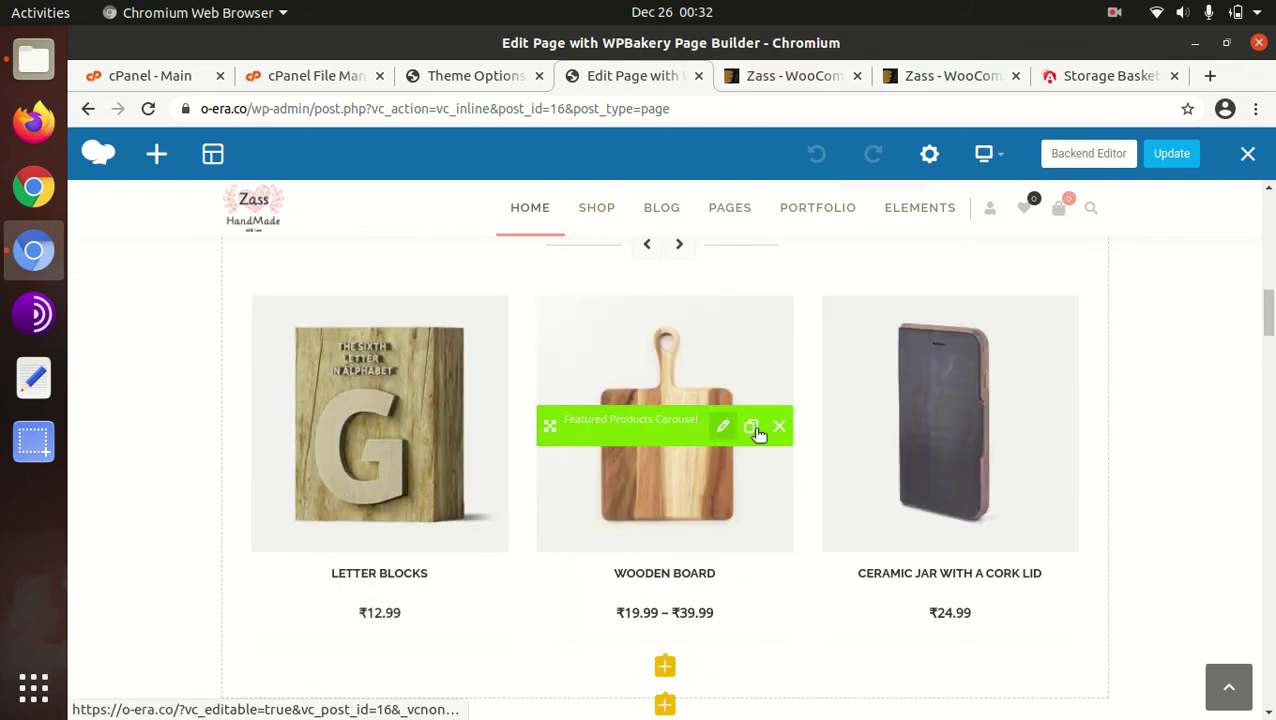
pyautogui.scroll(-5, 985, 432)
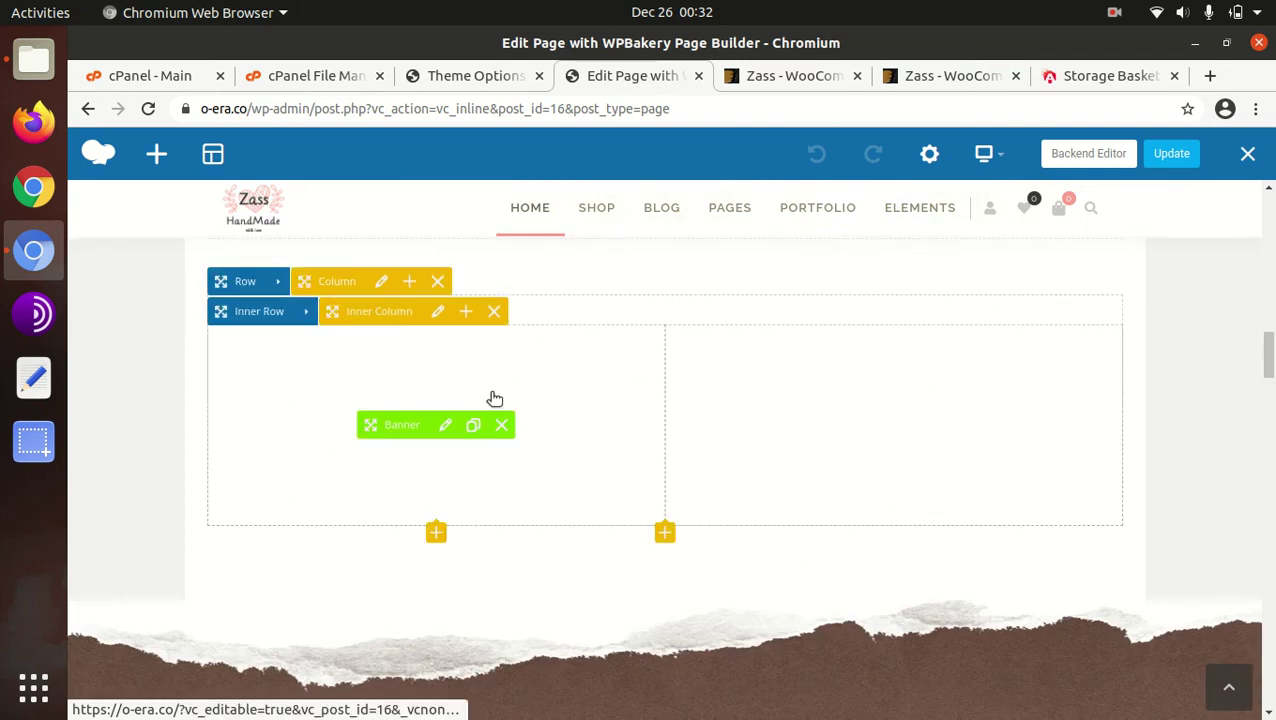
pyautogui.moveTo(858, 424); pyautogui.dragTo(416, 430)
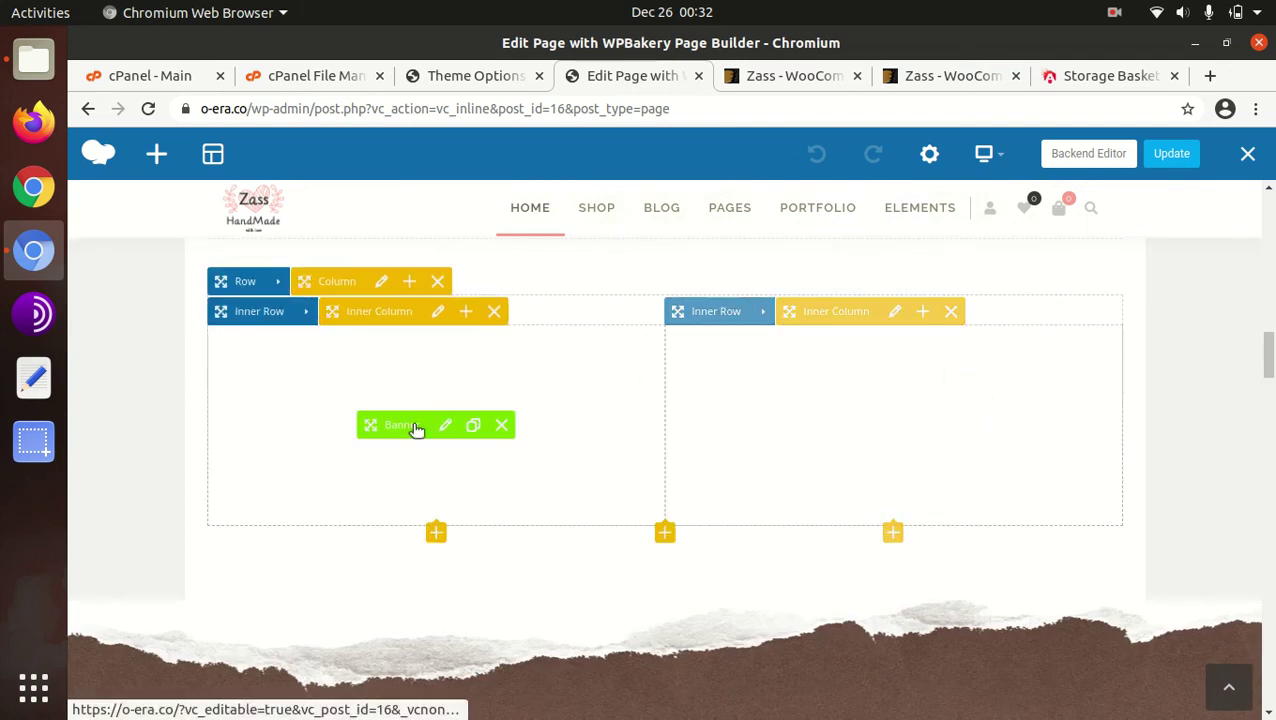
pyautogui.scroll(-5, 416, 430)
pyautogui.scroll(3, 527, 424)
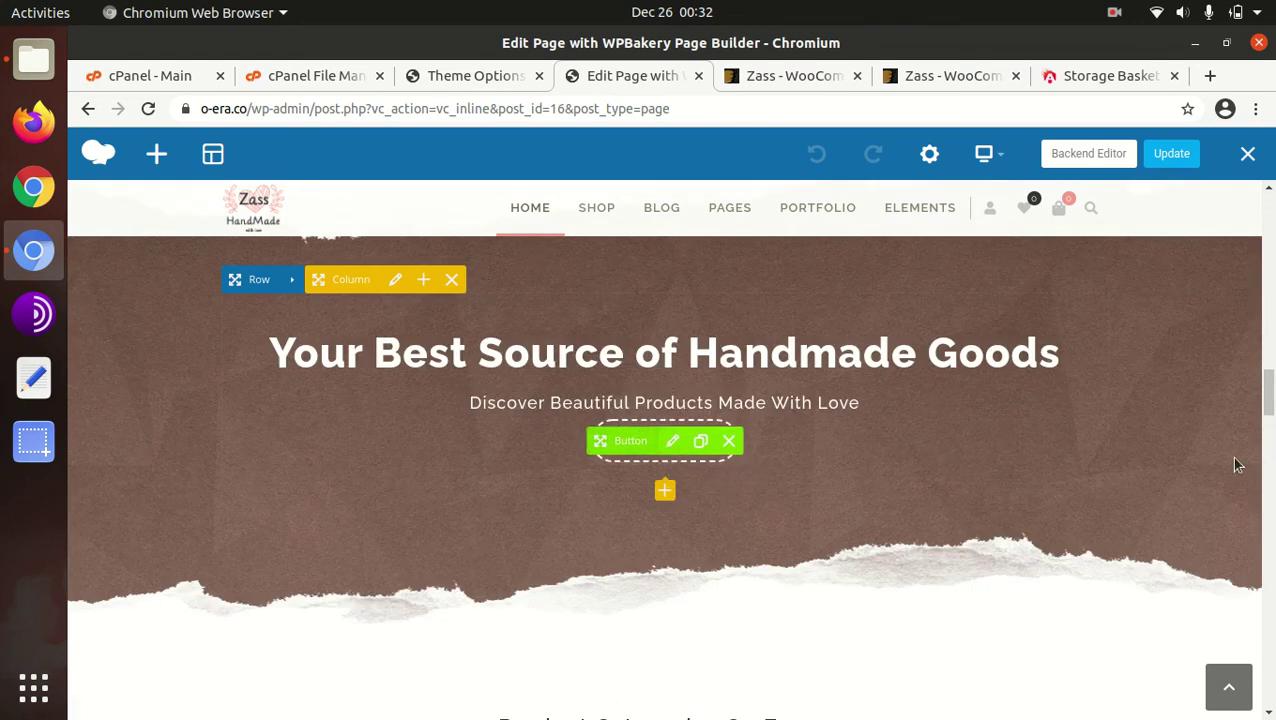
pyautogui.click(680, 442)
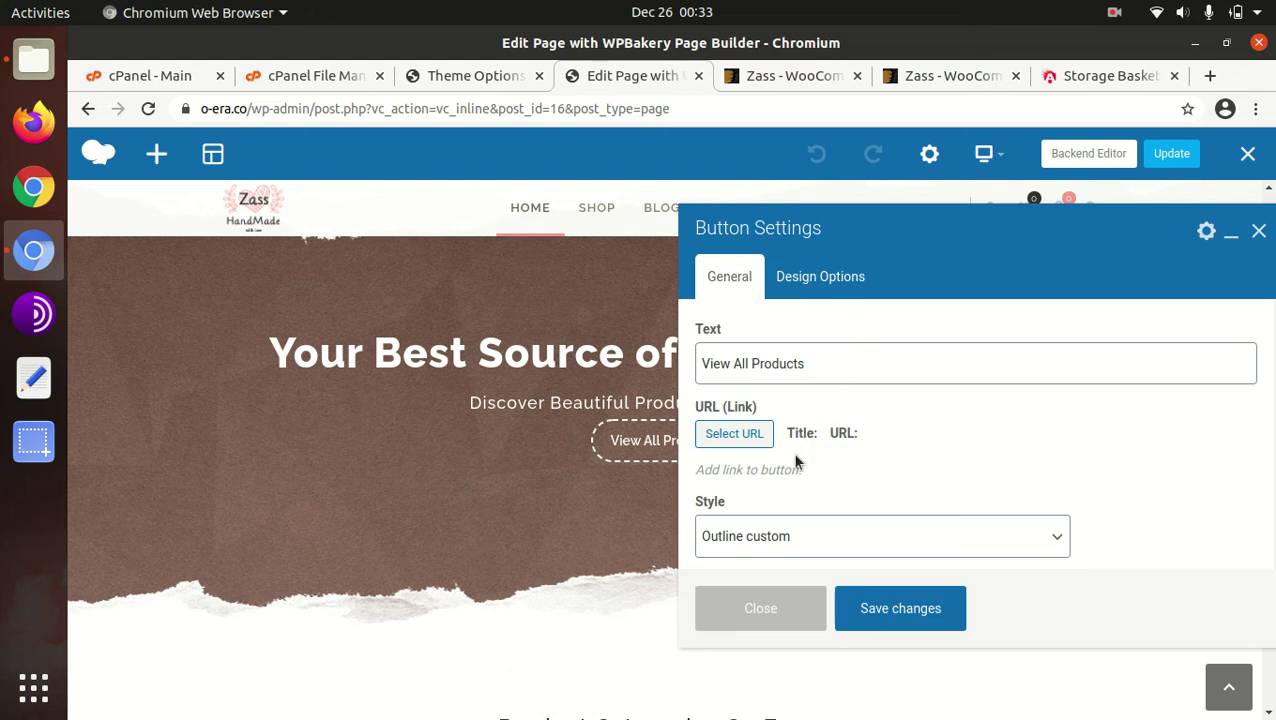
pyautogui.click(778, 608)
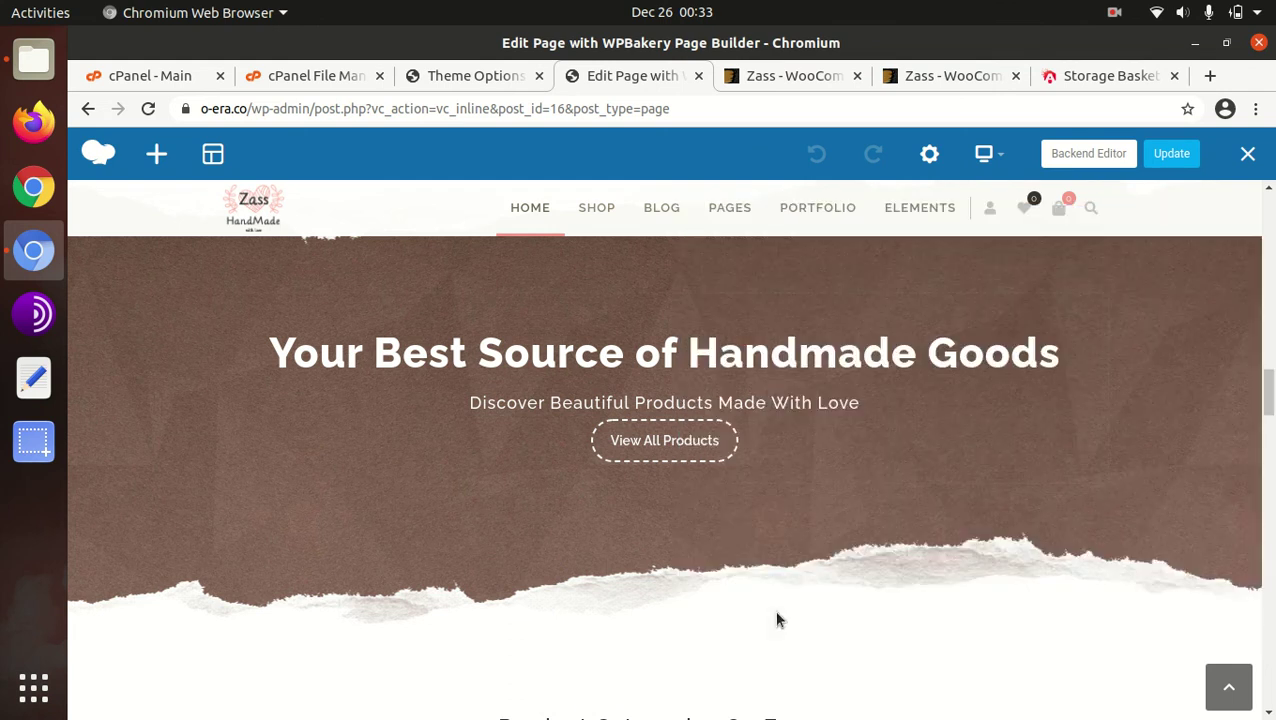
pyautogui.scroll(4, 980, 339)
# Switch the Home page to WPBakery's backend editor and scroll through its element rows
pyautogui.click(1075, 160)
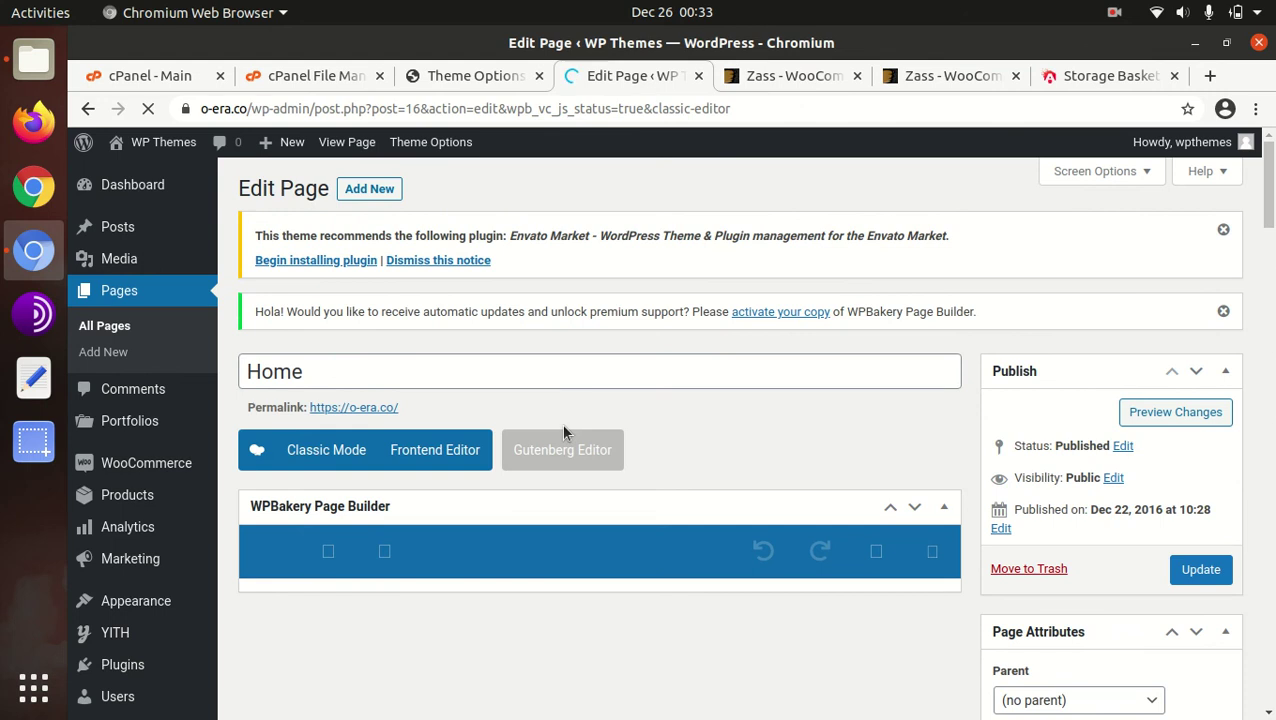
pyautogui.scroll(-2, 562, 427)
pyautogui.scroll(-1, 564, 435)
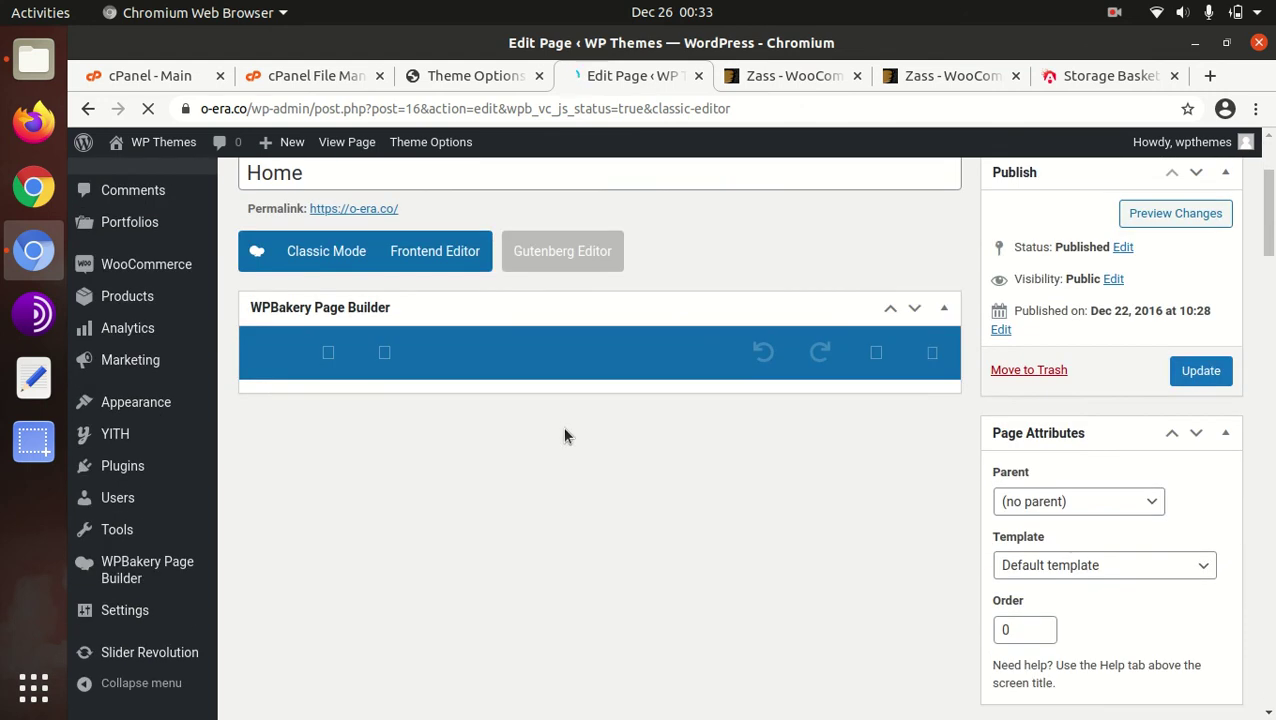
pyautogui.scroll(-2, 431, 402)
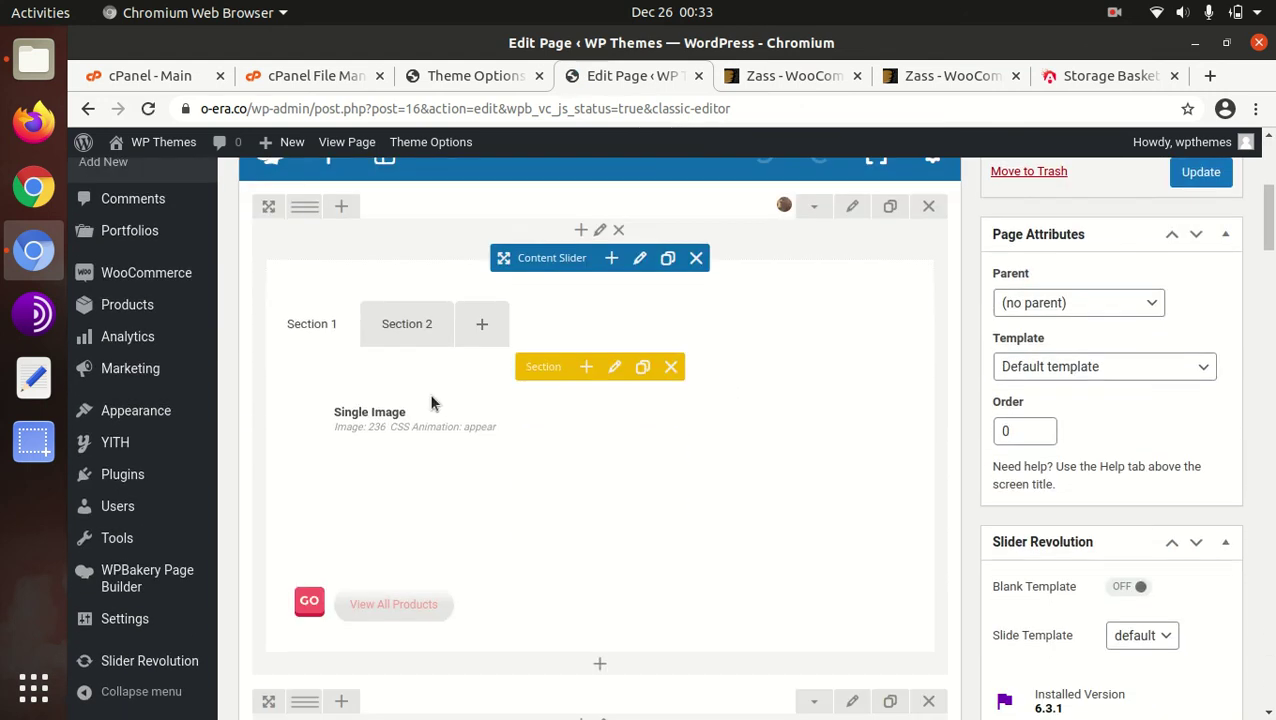
pyautogui.scroll(-4, 425, 395)
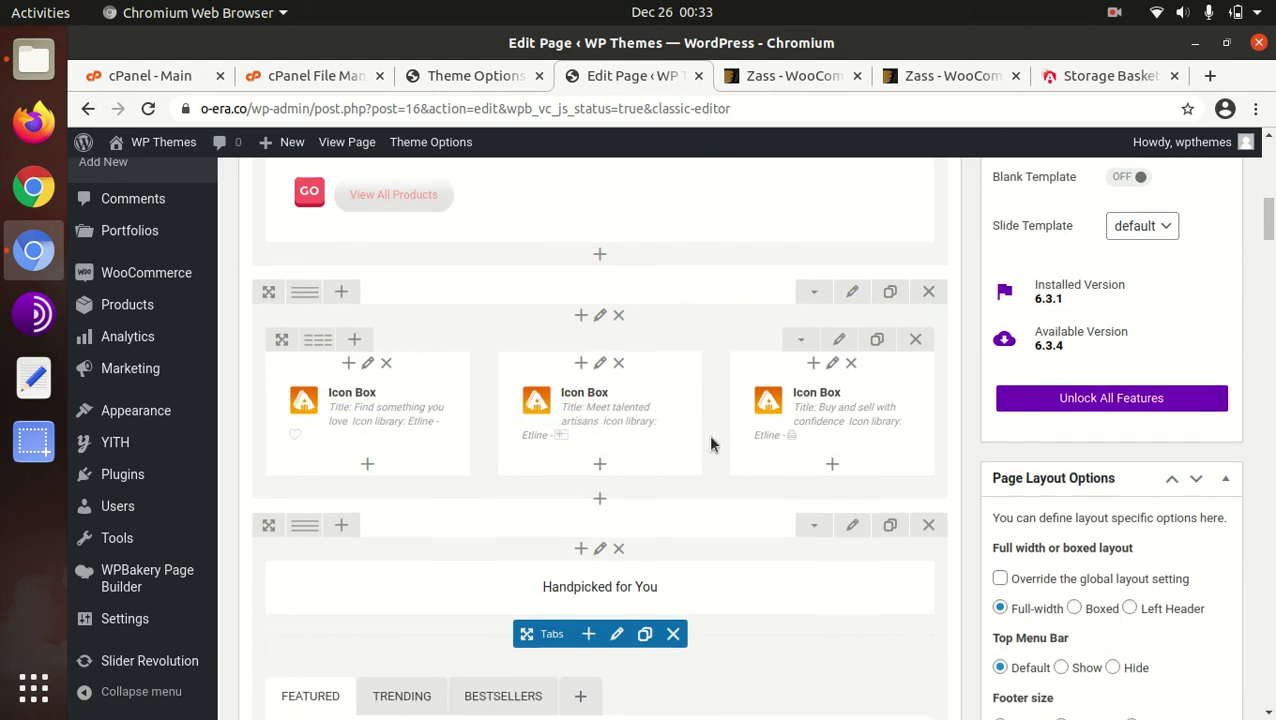
pyautogui.scroll(-5, 711, 443)
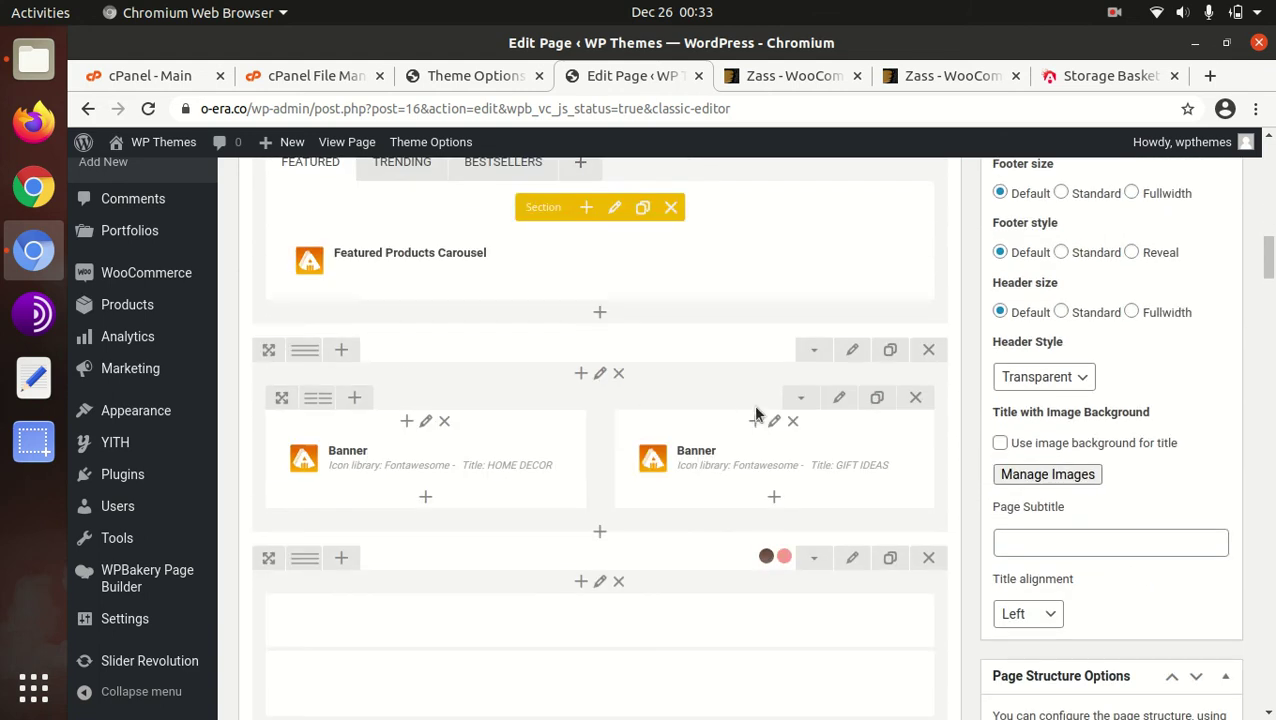
pyautogui.scroll(-4, 755, 413)
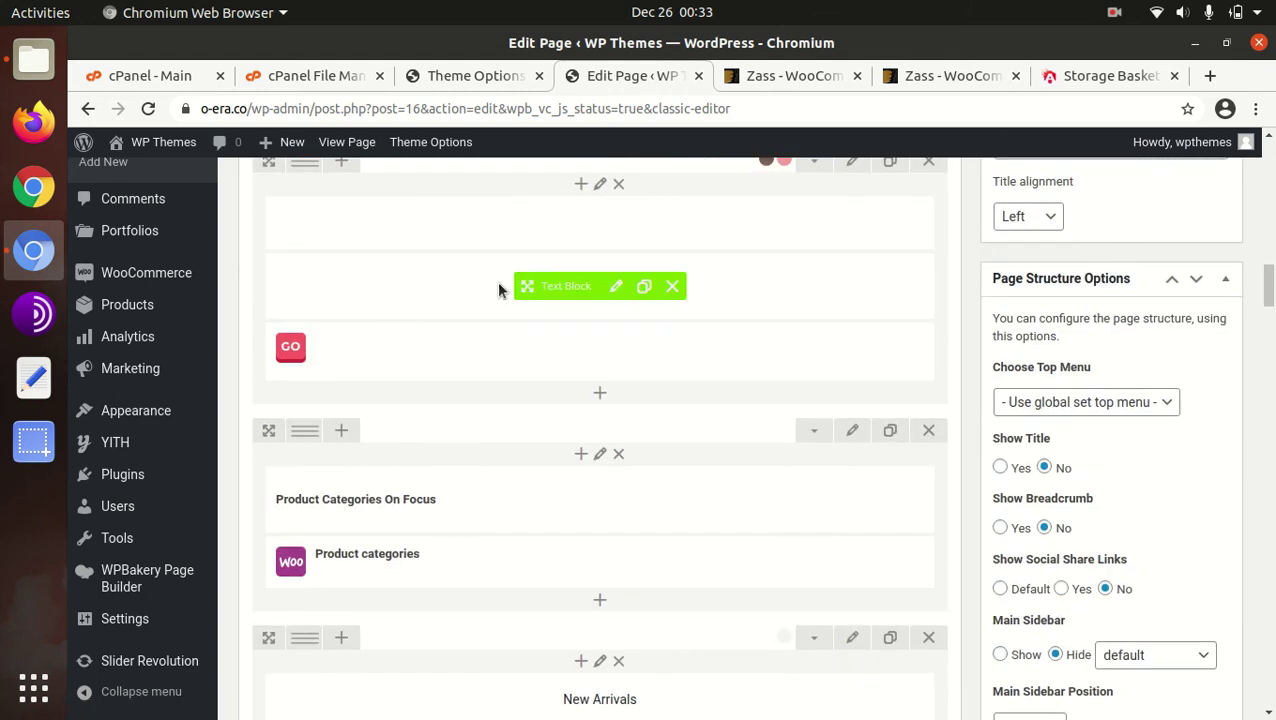
pyautogui.scroll(-6, 695, 360)
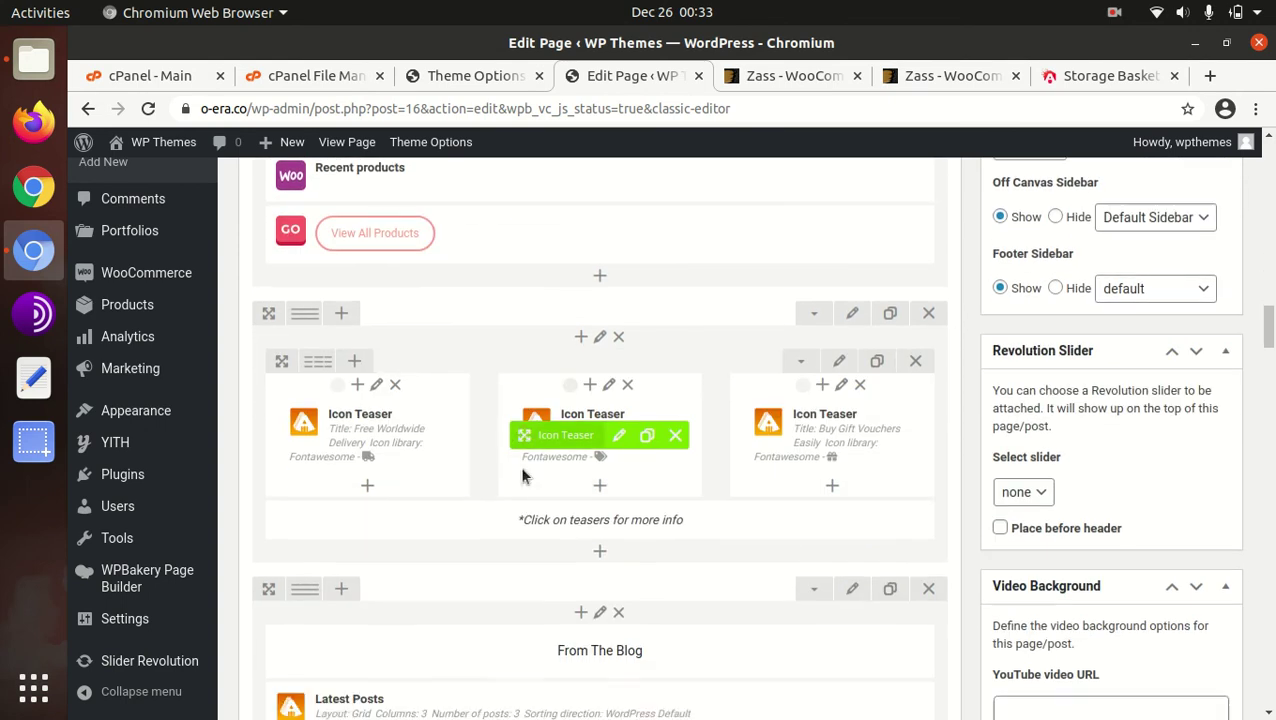
pyautogui.scroll(-5, 515, 470)
pyautogui.scroll(7, 515, 470)
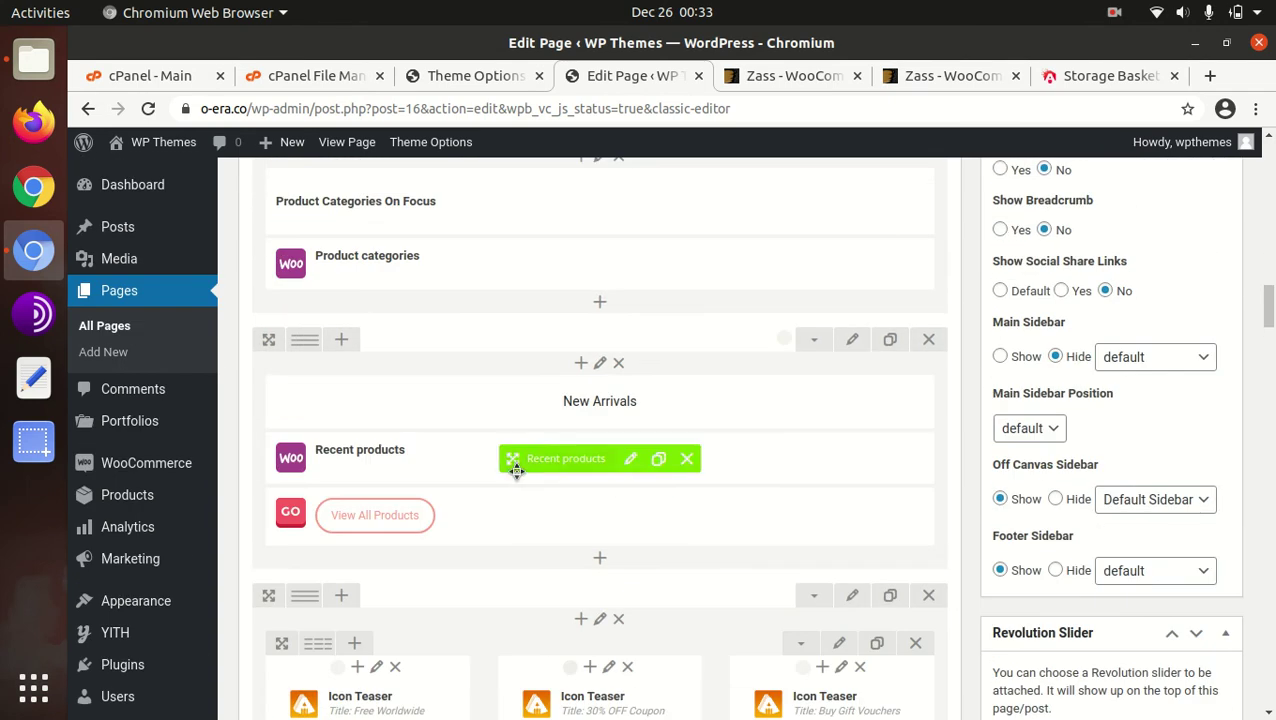
pyautogui.scroll(10, 515, 471)
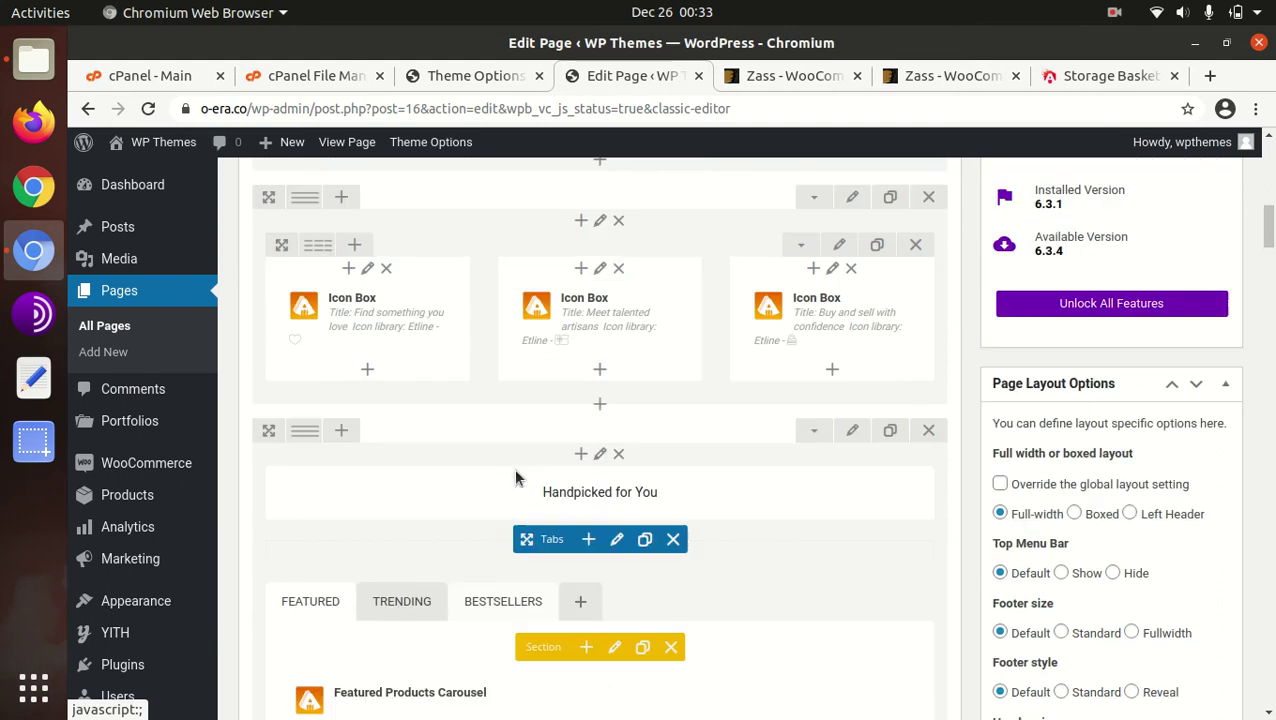
pyautogui.scroll(8, 515, 477)
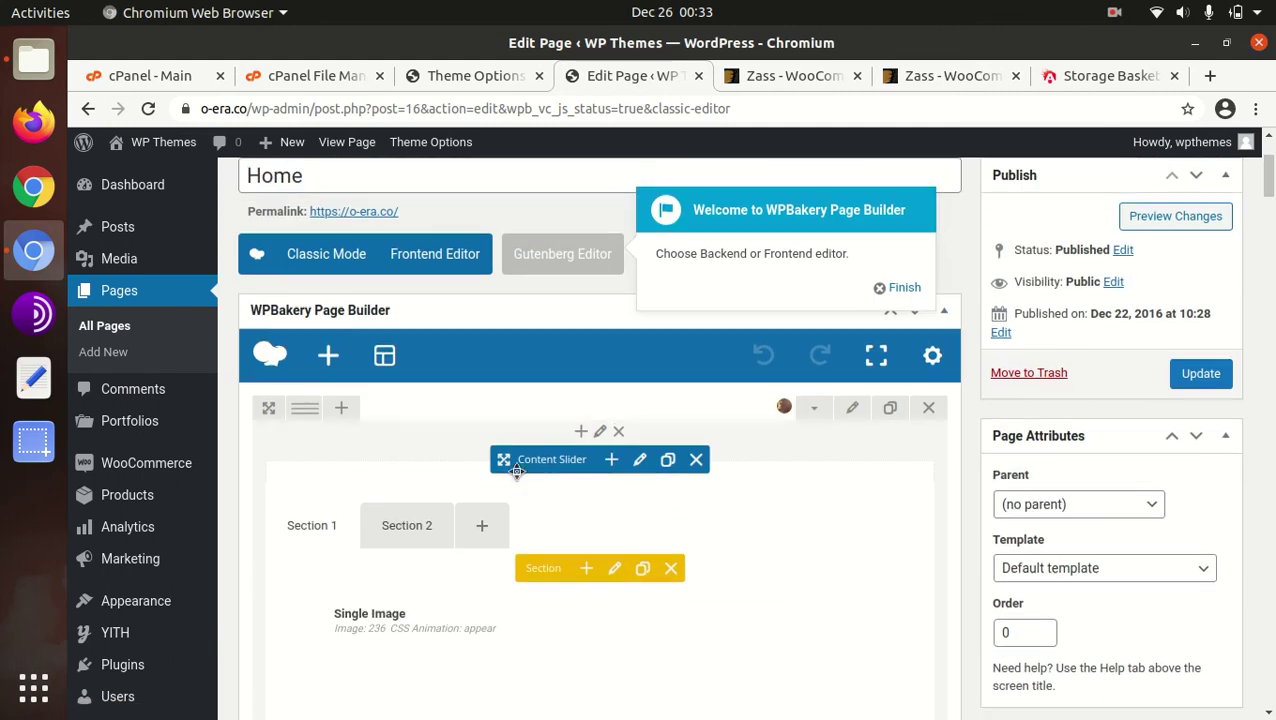
pyautogui.scroll(2, 517, 472)
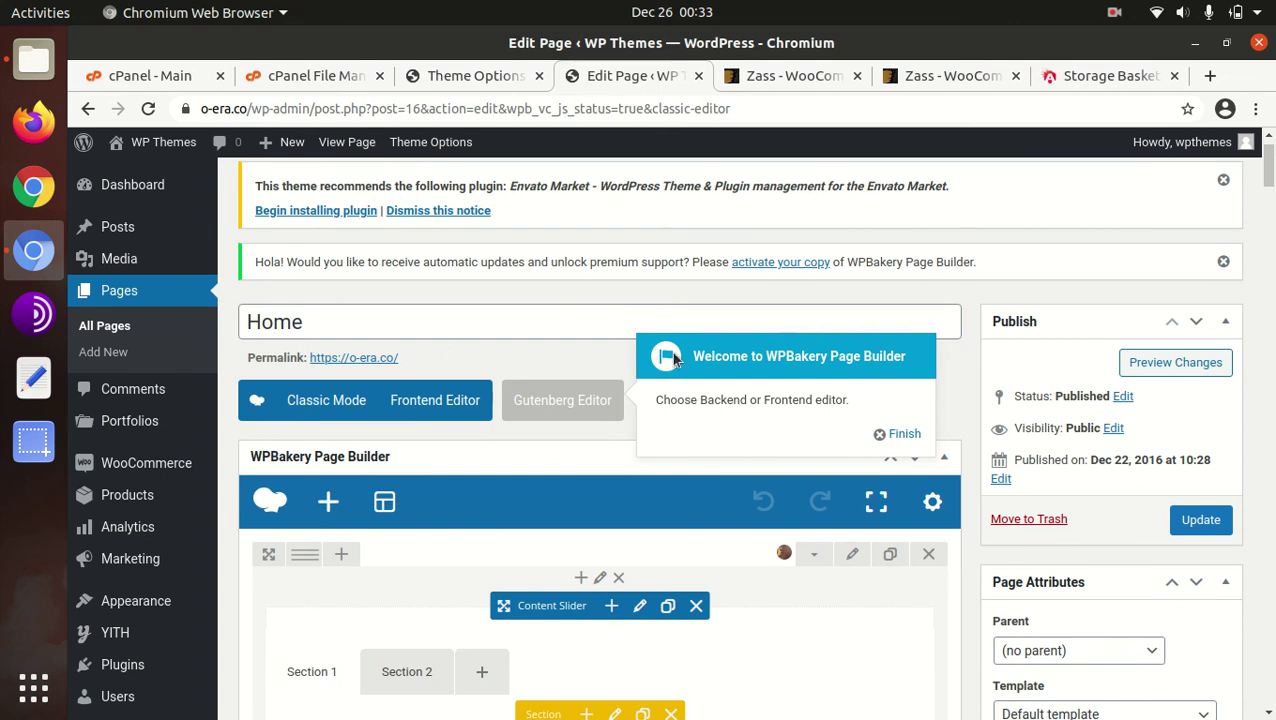
# Close the welcome popup with Finish, then glance at Theme Options and return
pyautogui.click(898, 434)
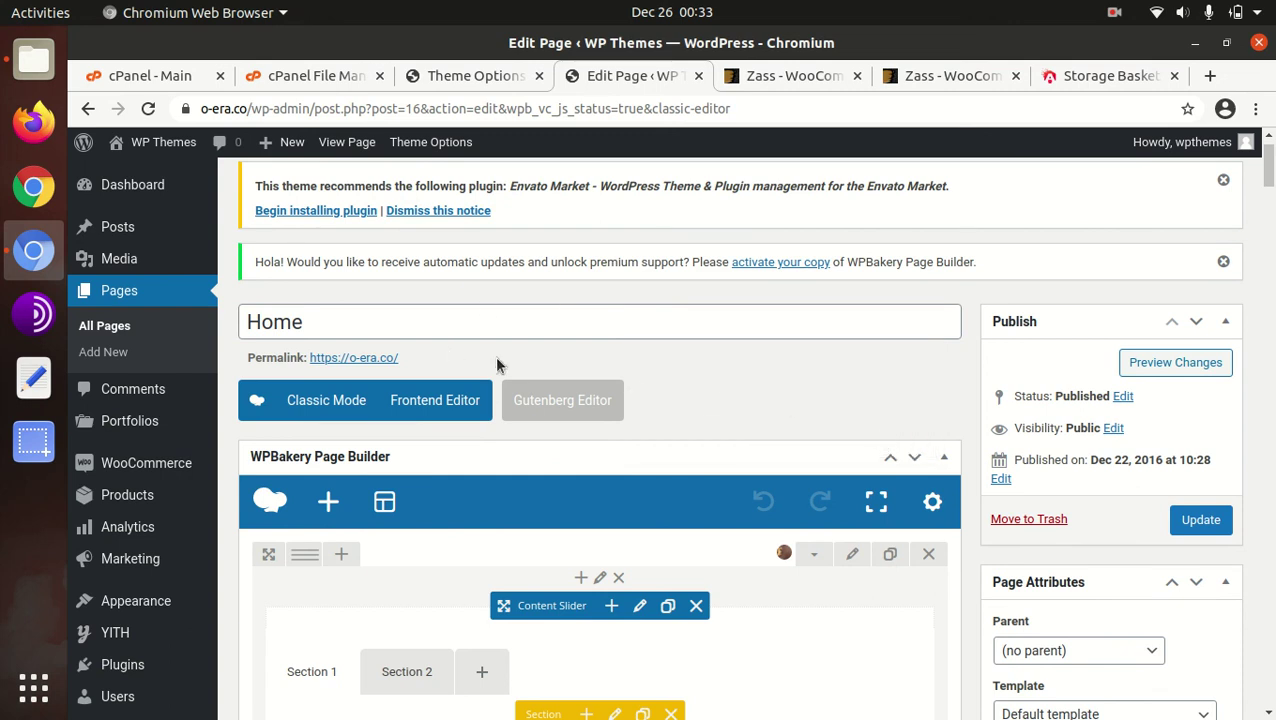
pyautogui.scroll(1, 601, 337)
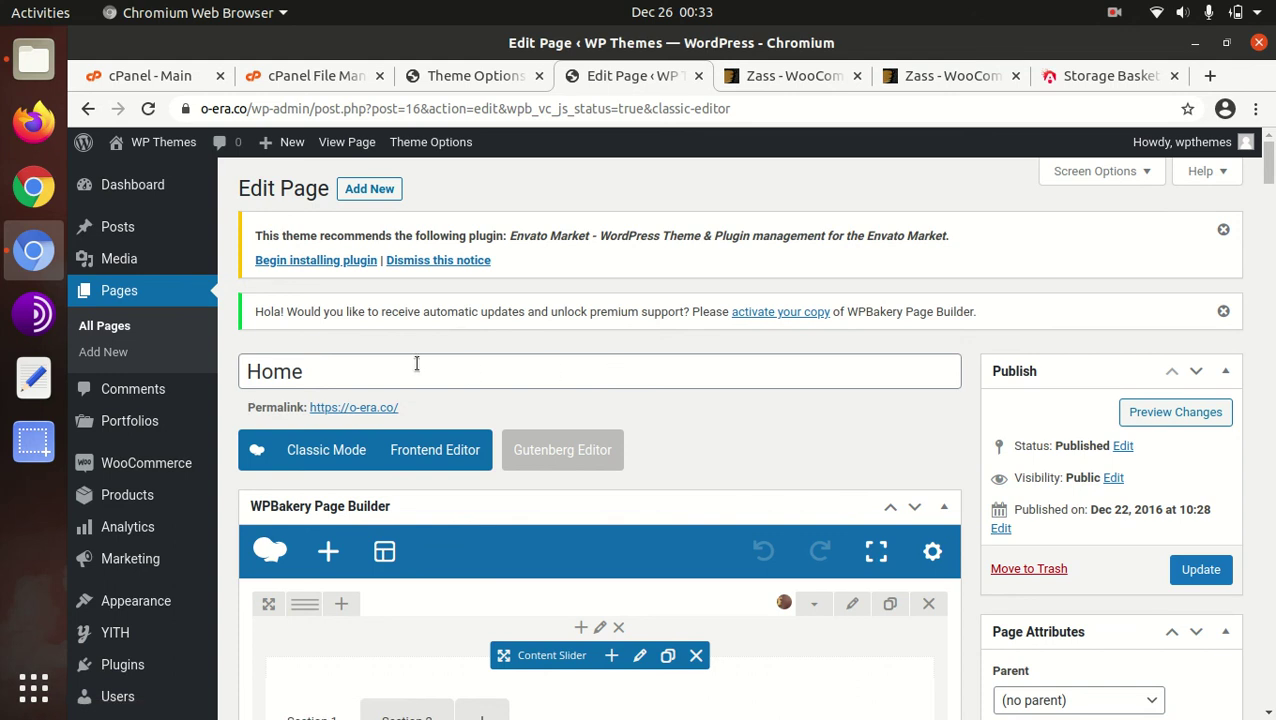
pyautogui.moveTo(180, 265)
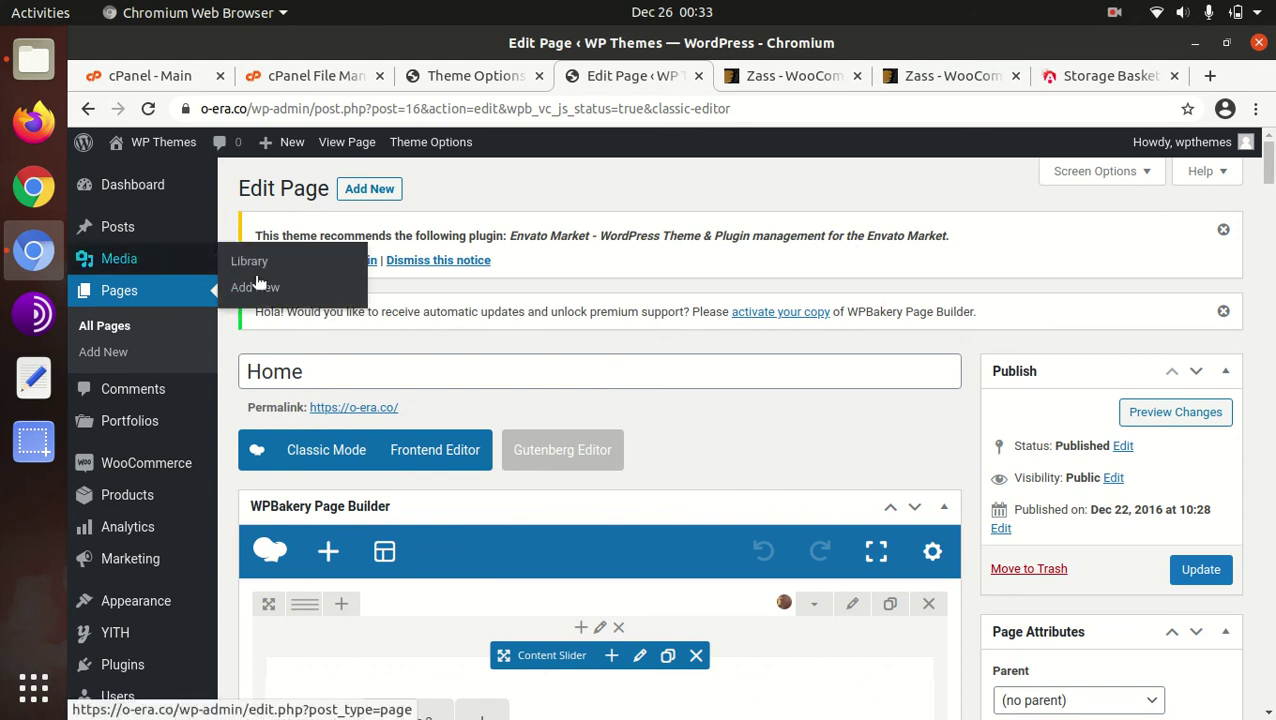
pyautogui.click(476, 78)
pyautogui.click(620, 76)
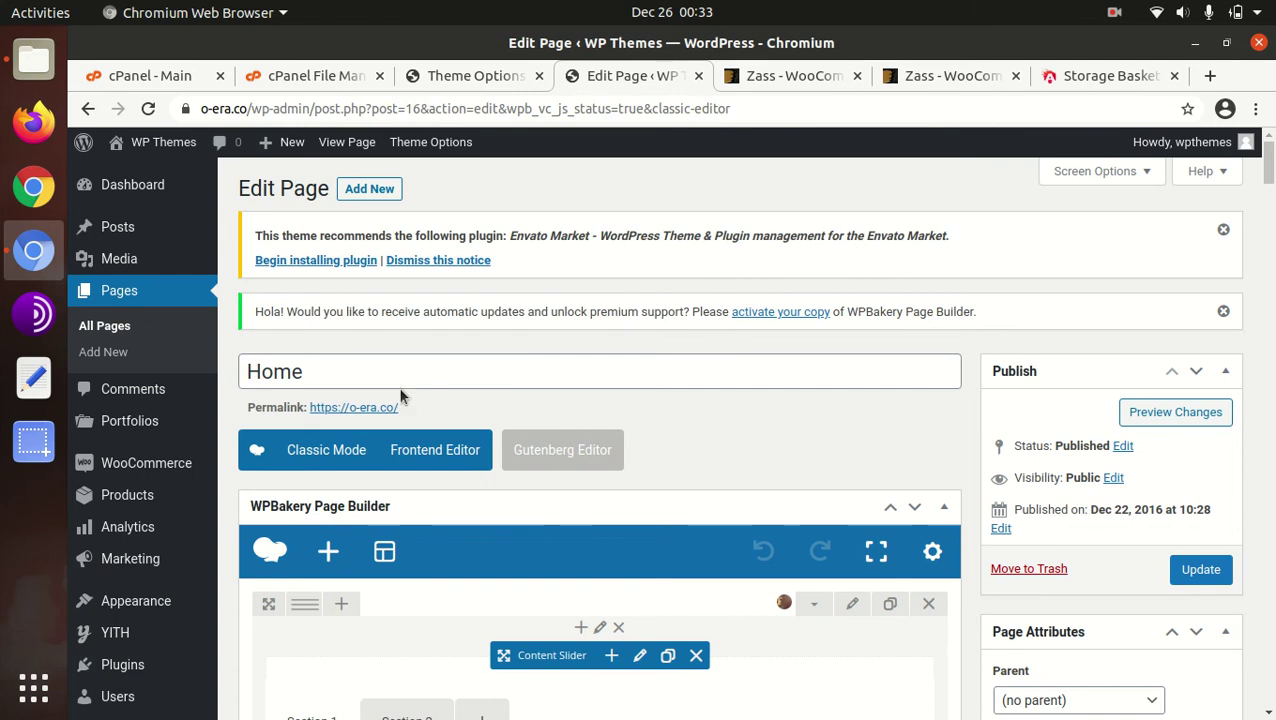
pyautogui.moveTo(131, 193)
# Visit the live o-era.co site to view the Zass HandMade homepage slider and its HOME and ELEMENTS menus
pyautogui.moveTo(150, 146)
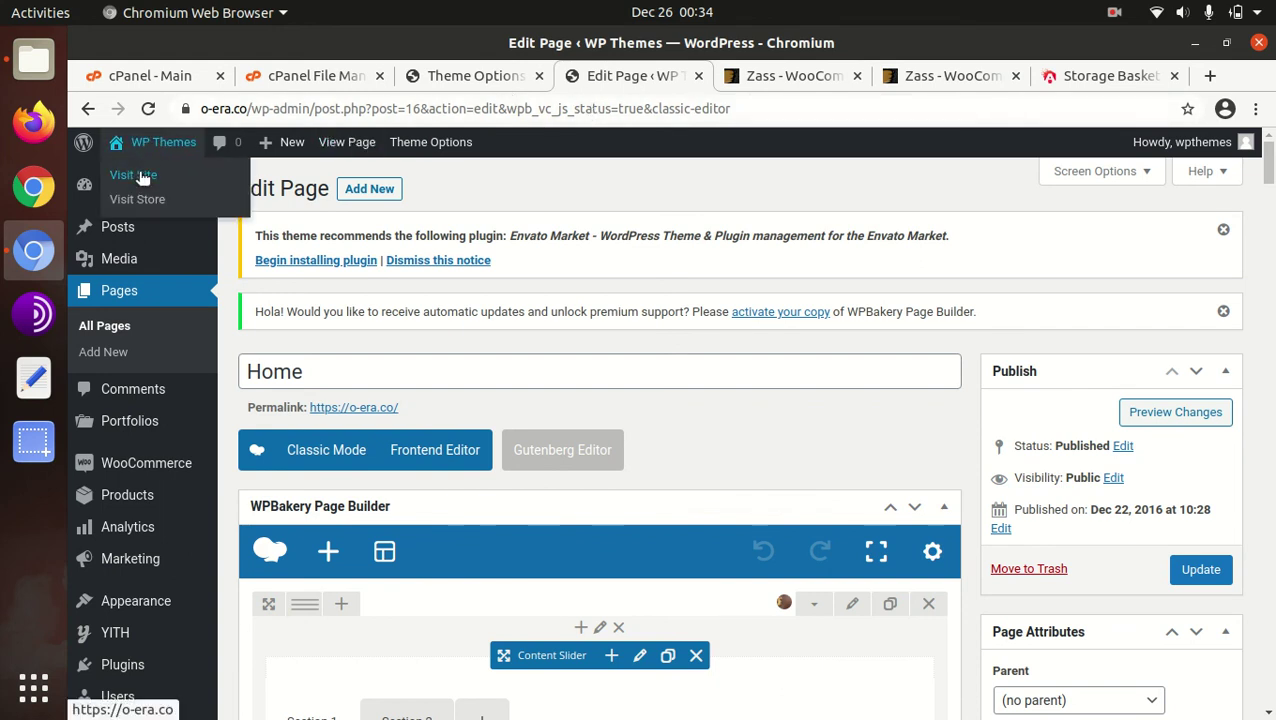
pyautogui.click(140, 176)
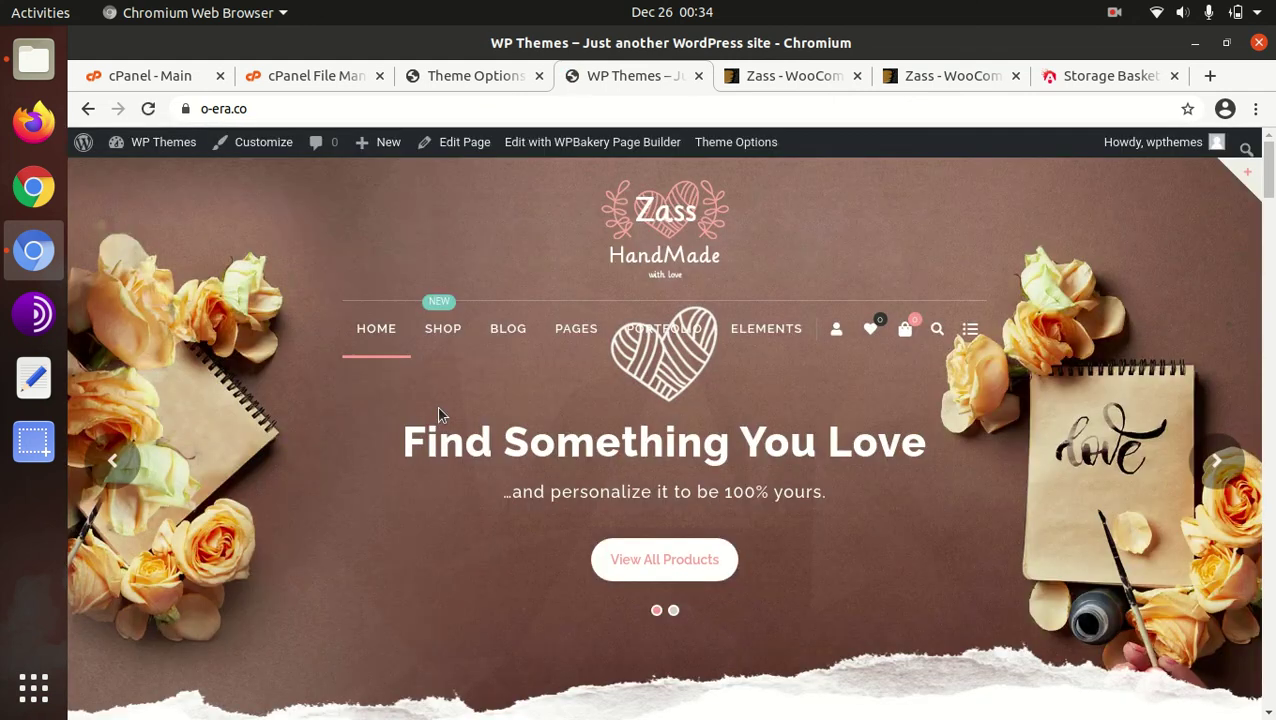
pyautogui.moveTo(410, 365)
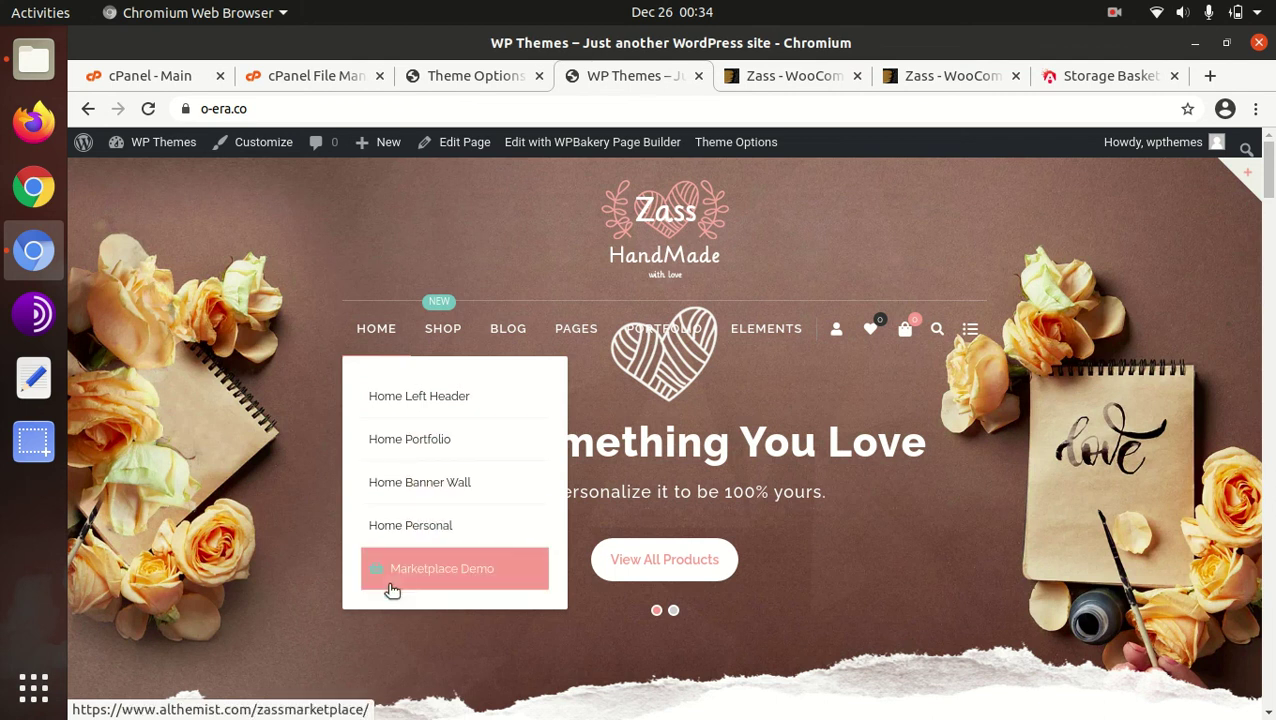
pyautogui.moveTo(741, 357)
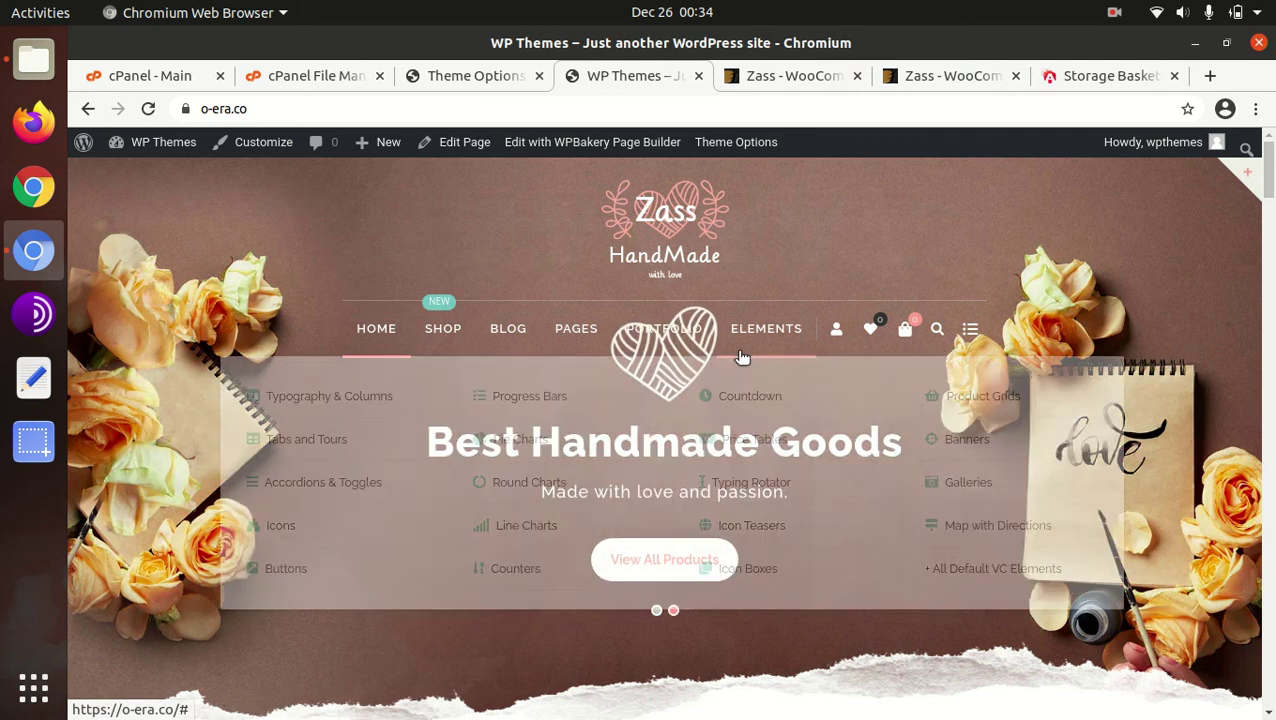